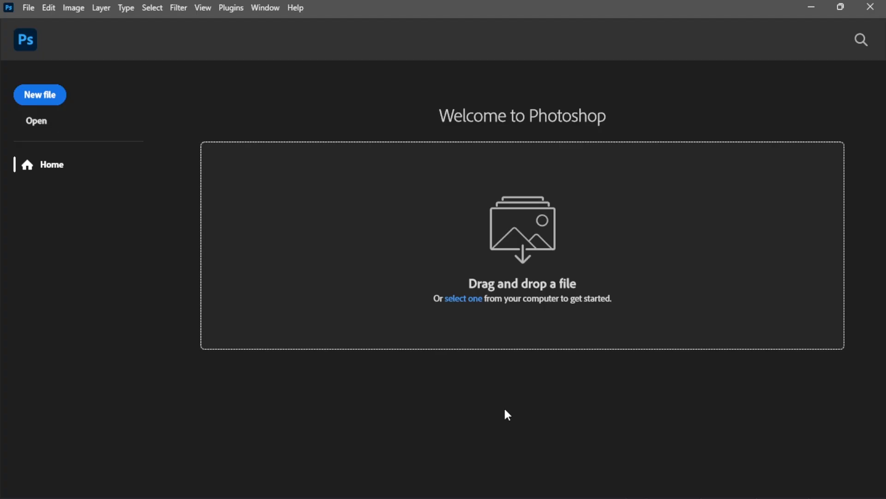
# Switch to File Explorer and open "The Brutalist Institute × NIFT Logo.txt" from the Video Resources folder
pyautogui.press('alt')
pyautogui.hotkey('alt', 'Tab')
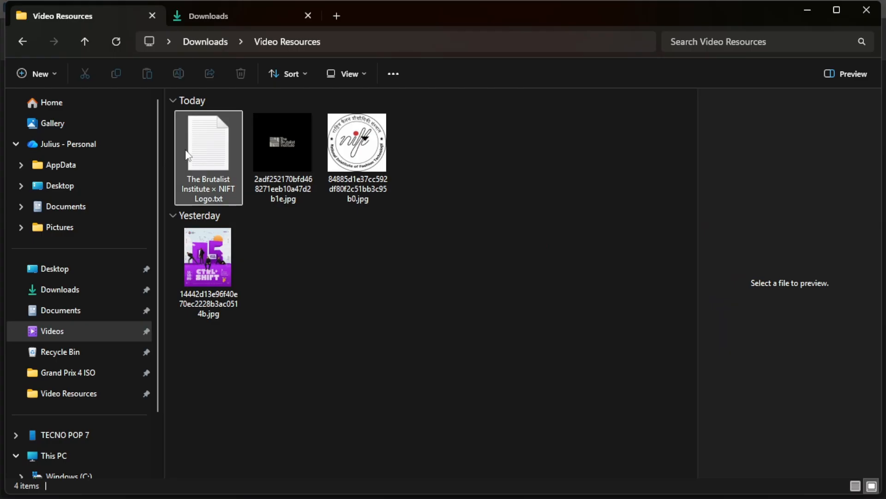
pyautogui.click(197, 150)
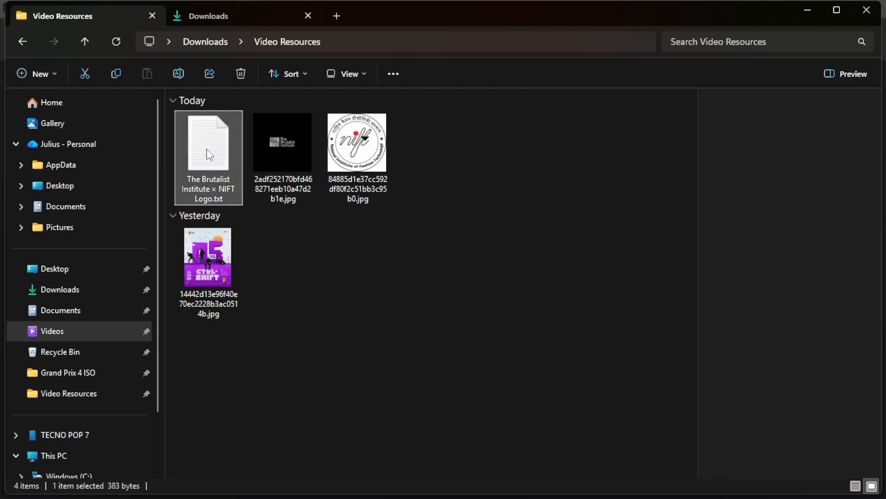
pyautogui.rightClick(207, 152)
pyautogui.click(265, 88)
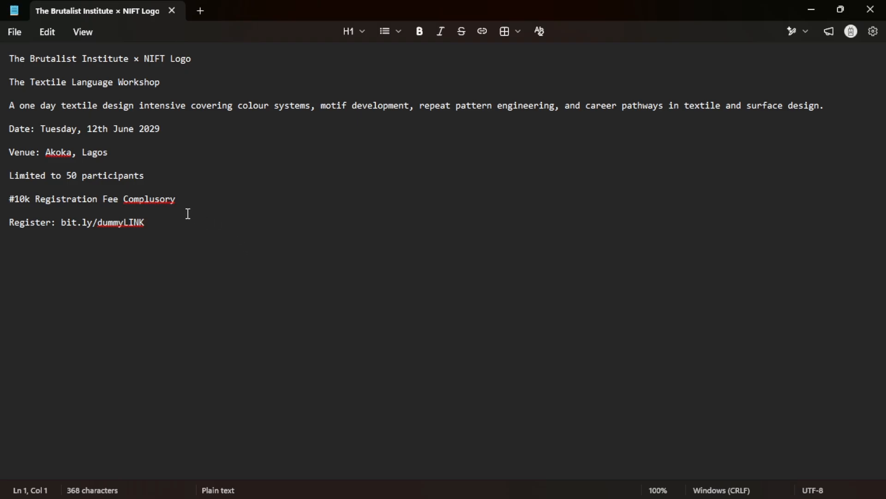
# Insert the word "training" after "intensive" in the workshop description line
pyautogui.moveTo(210, 58); pyautogui.dragTo(6, 44)
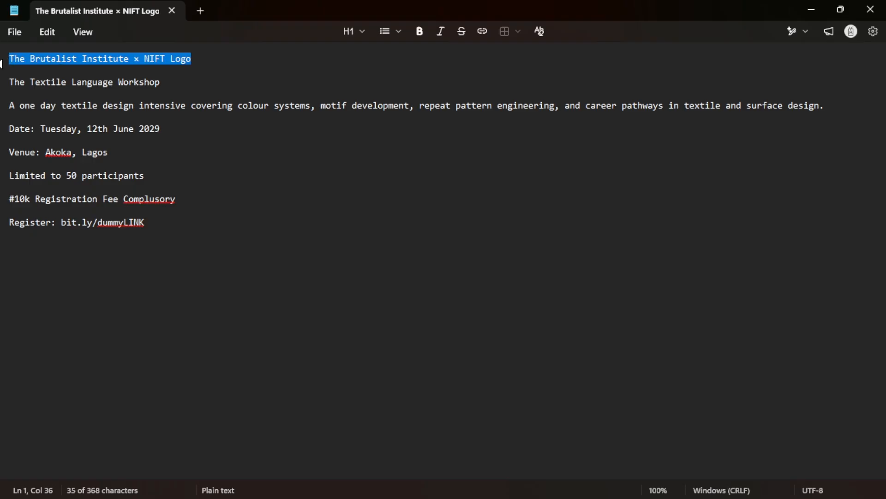
pyautogui.click(200, 58)
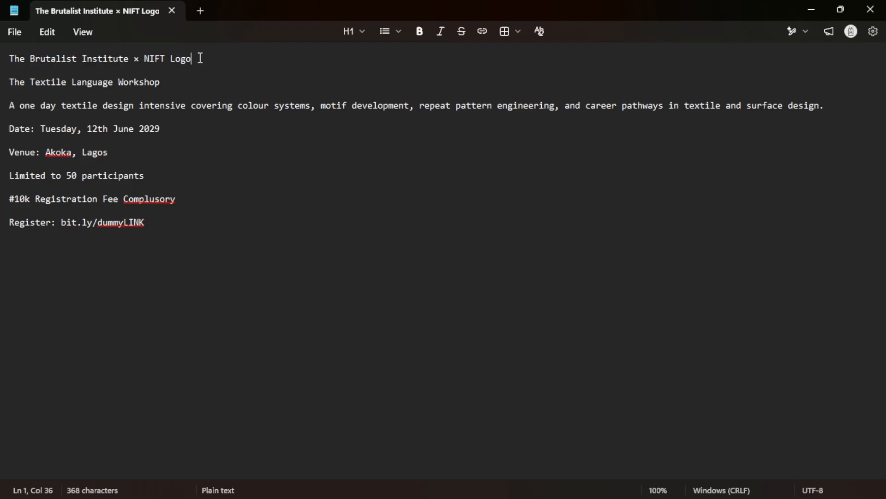
pyautogui.moveTo(200, 58); pyautogui.dragTo(50, 58)
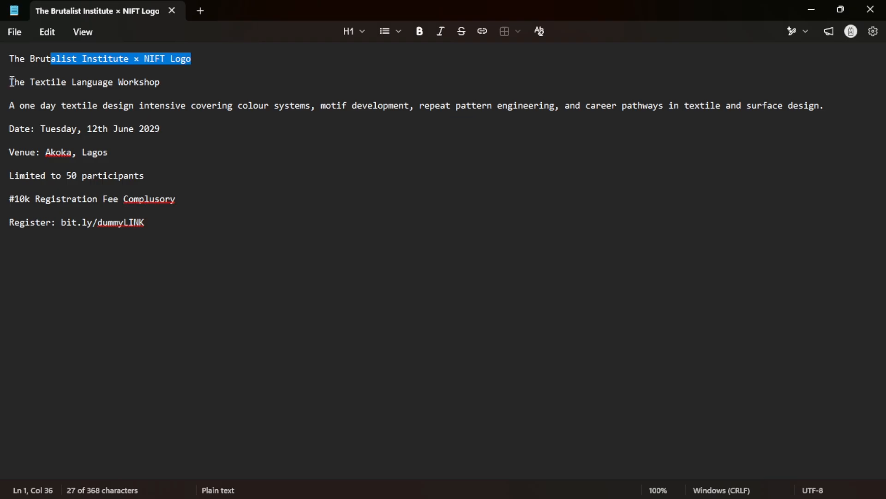
pyautogui.moveTo(11, 82); pyautogui.dragTo(222, 106)
pyautogui.click(190, 107)
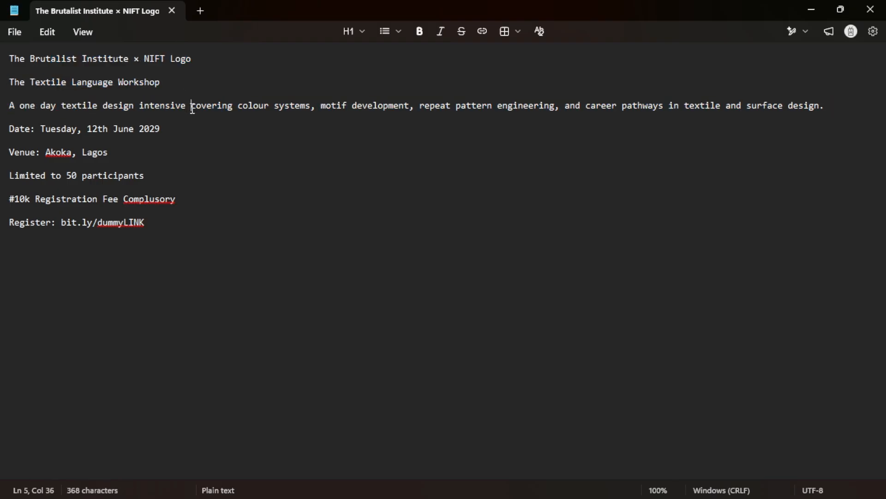
pyautogui.write('training')
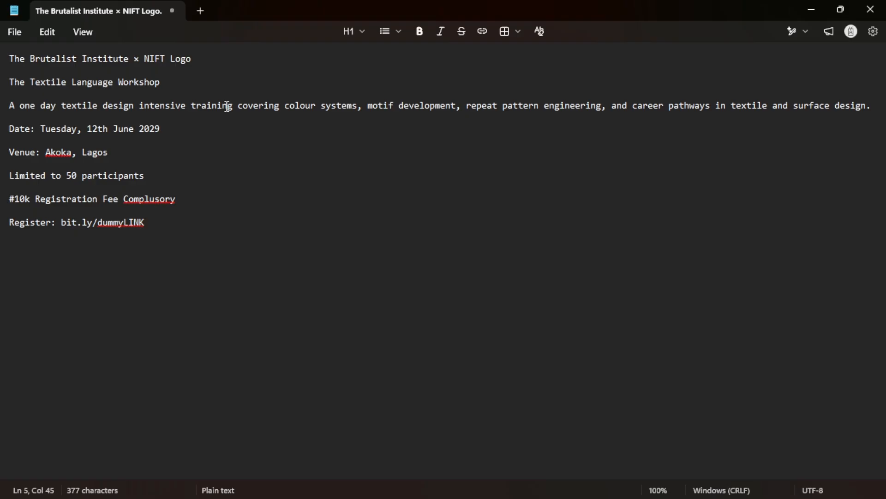
# Switch to Photoshop and create a 4 x 5 inch portrait document at 300 pixels/inch with an artboard, RGB color and white background
pyautogui.hotkey('alt', 'Tab')
pyautogui.hotkey('alt', 'Tab')
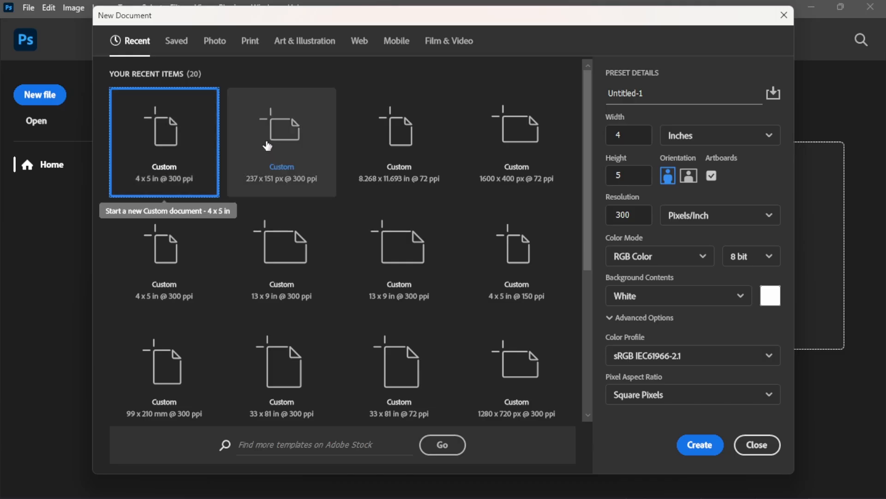
pyautogui.doubleClick(625, 215)
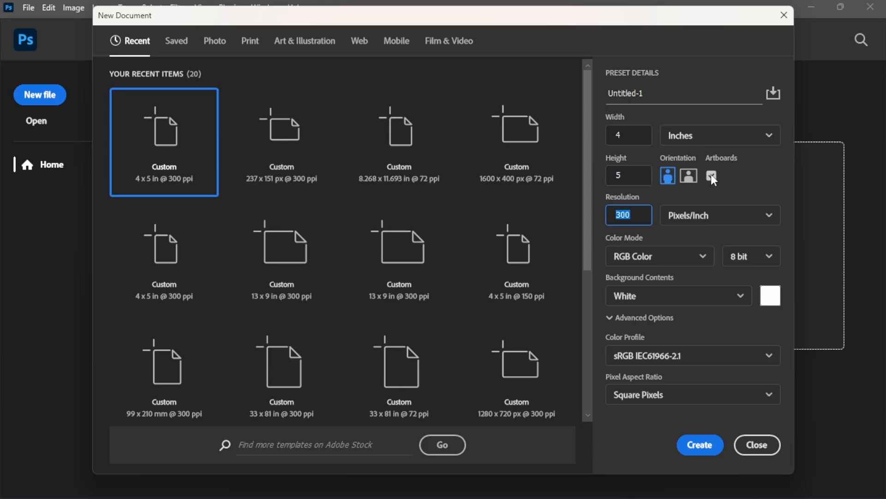
pyautogui.click(688, 446)
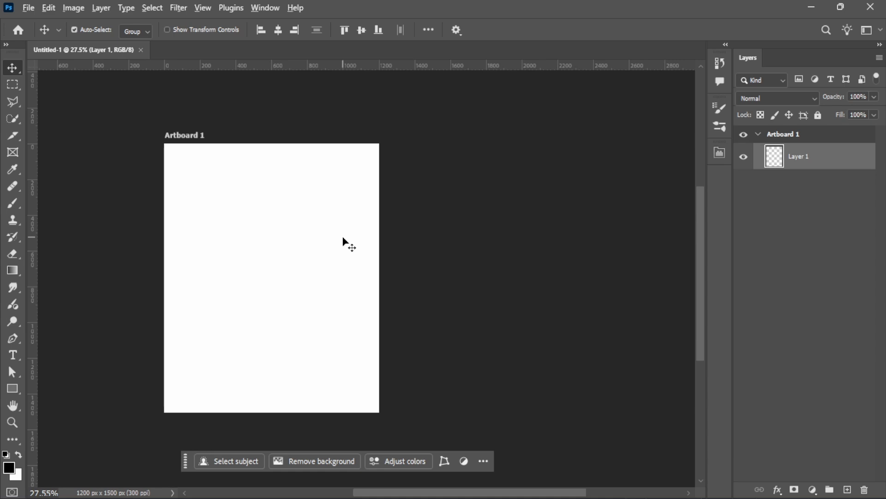
# Place the purple CTRL+SHIFT flyer image from the Video Resources folder onto the artboard and commit the placement
pyautogui.hotkey('alt', 'Tab')
pyautogui.click(224, 258)
pyautogui.moveTo(220, 254); pyautogui.dragTo(317, 268)
pyautogui.hotkey('alt', 'Tab')
pyautogui.click(628, 29)
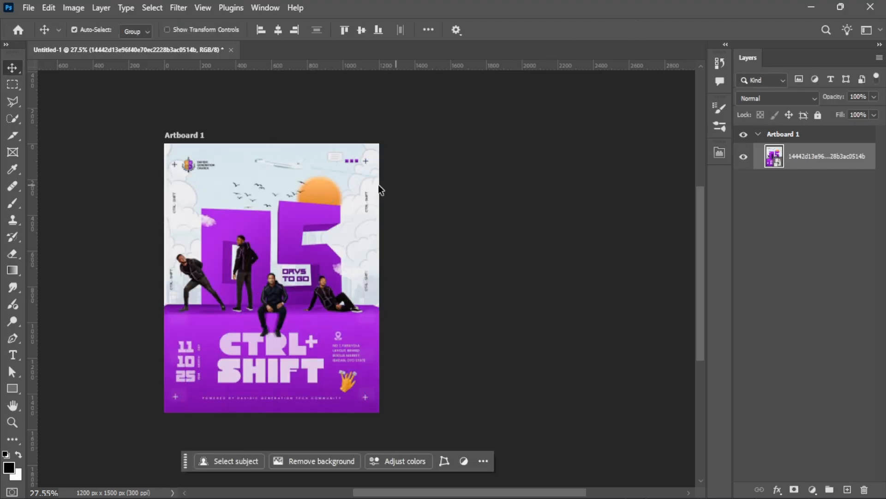
# Move the CTRL+SHIFT reference flyer off the artboard so it sits just to its right
pyautogui.scroll(6, 300, 206)
pyautogui.scroll(-5, 412, 268)
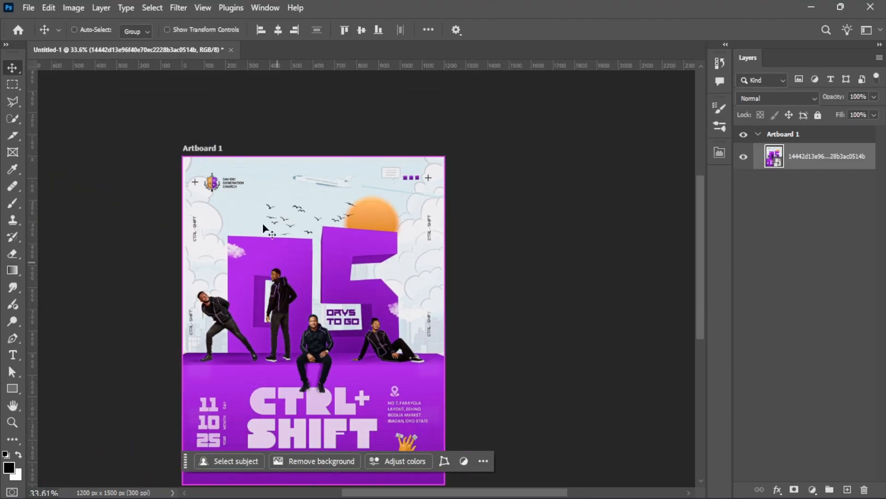
pyautogui.scroll(4, 267, 229)
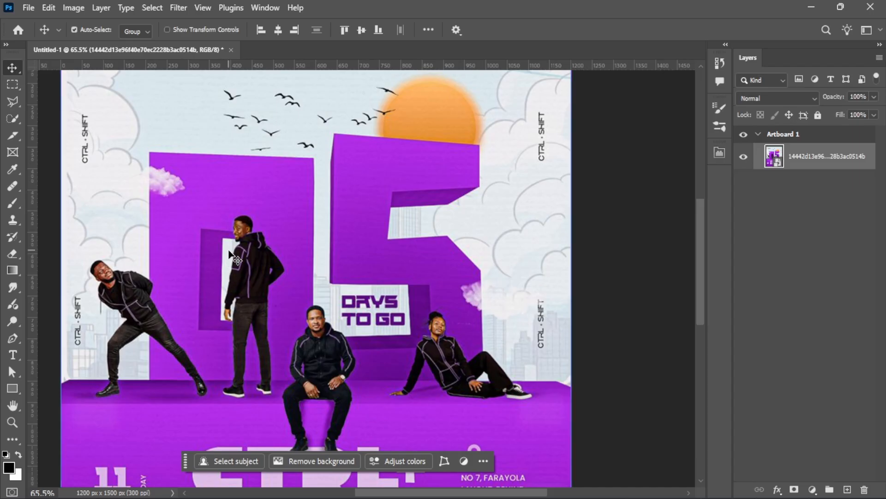
pyautogui.scroll(-6, 238, 250)
pyautogui.scroll(2, 240, 245)
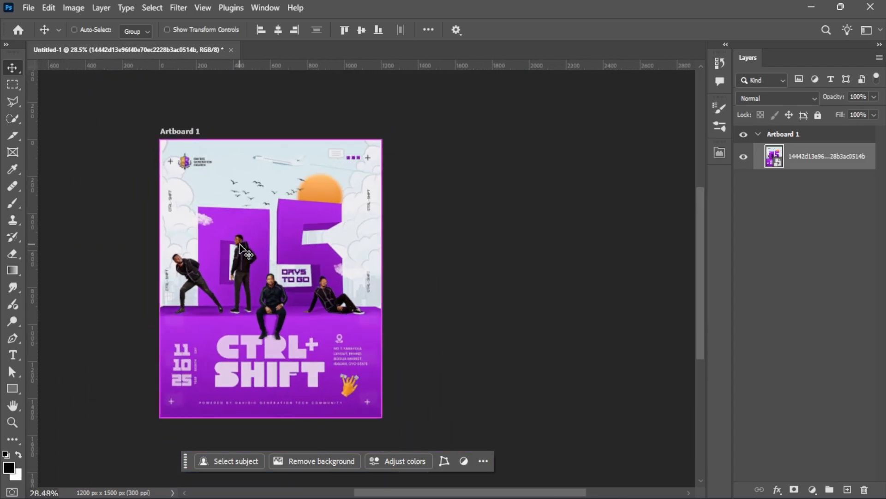
pyautogui.moveTo(239, 246); pyautogui.dragTo(483, 253)
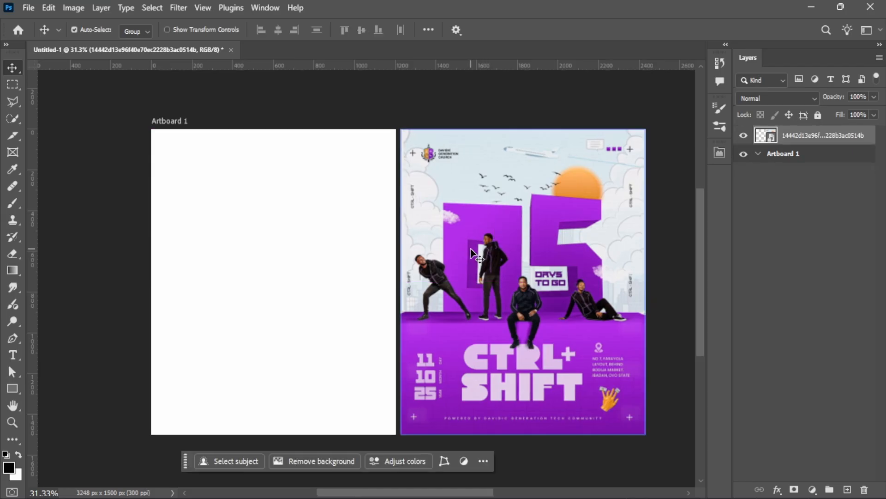
# Examine the reference flyer's layout, including its logo, 3D numerals, people, title, date and venue details
pyautogui.scroll(1, 550, 299)
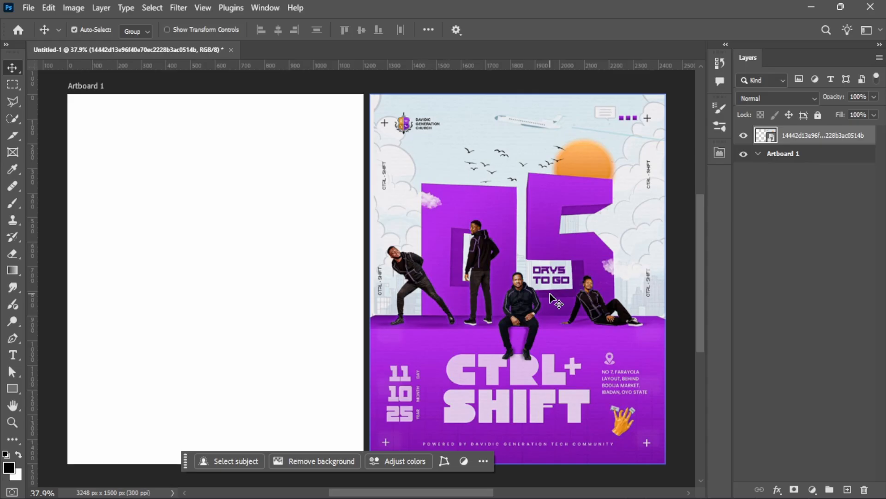
pyautogui.scroll(4, 413, 124)
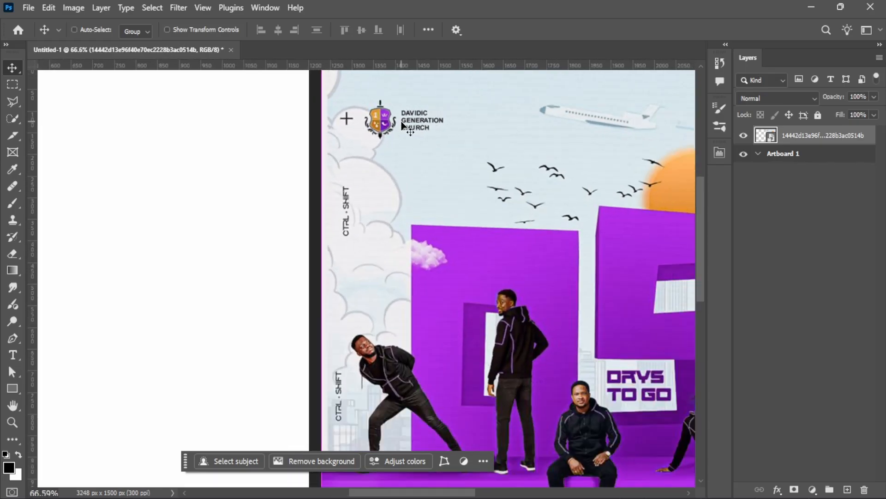
pyautogui.scroll(-5, 402, 122)
pyautogui.scroll(4, 467, 267)
pyautogui.scroll(2, 449, 329)
pyautogui.scroll(-4, 323, 307)
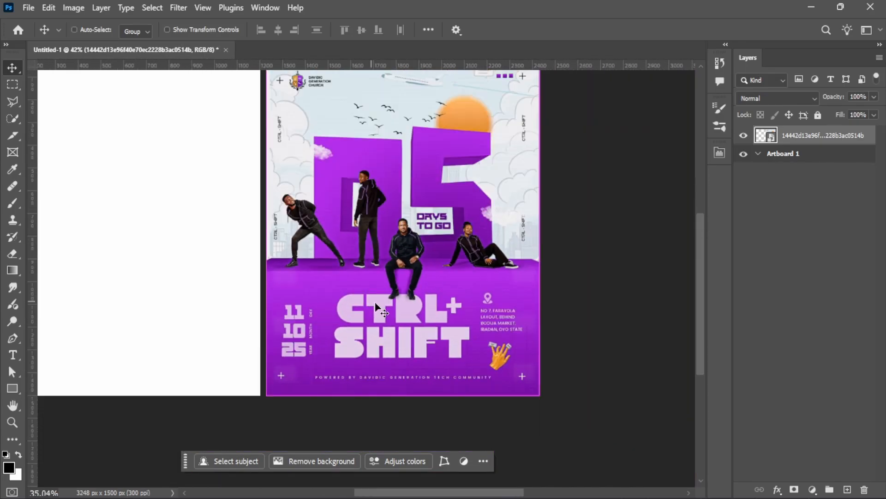
pyautogui.scroll(-2, 376, 295)
pyautogui.scroll(3, 305, 210)
pyautogui.press('ctrl')
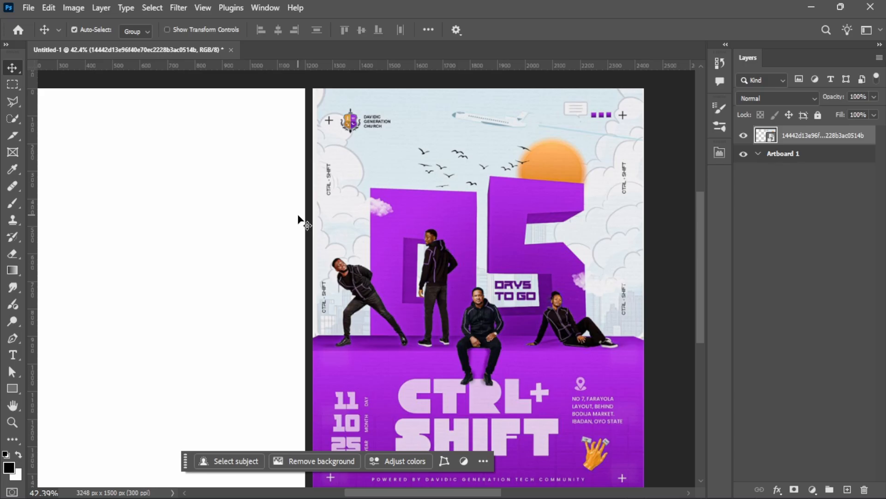
pyautogui.scroll(-2, 356, 232)
pyautogui.scroll(1, 286, 208)
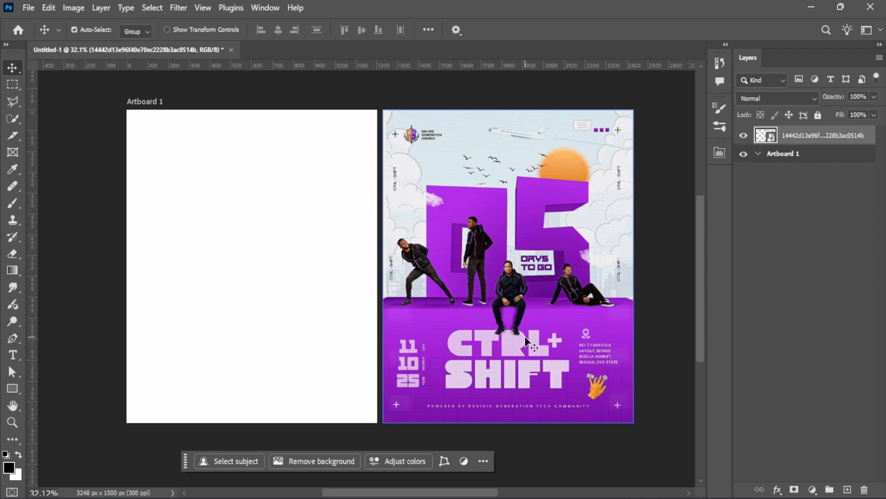
pyautogui.scroll(1, 358, 226)
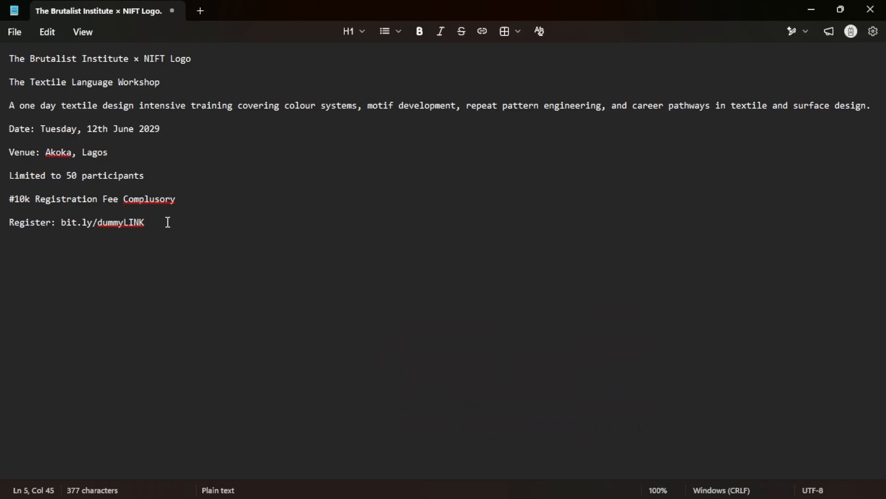
# Copy all the flyer text from the Notepad file and switch back to Photoshop
pyautogui.moveTo(168, 222); pyautogui.dragTo(1, 57)
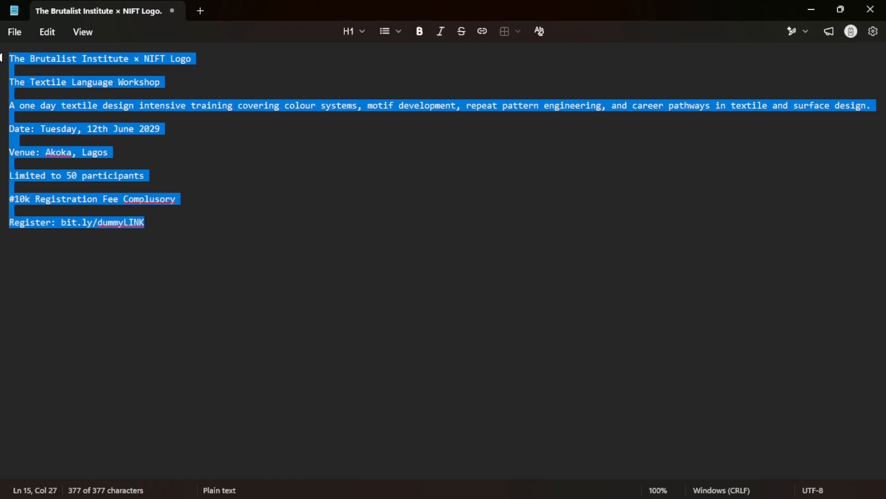
pyautogui.click(203, 167)
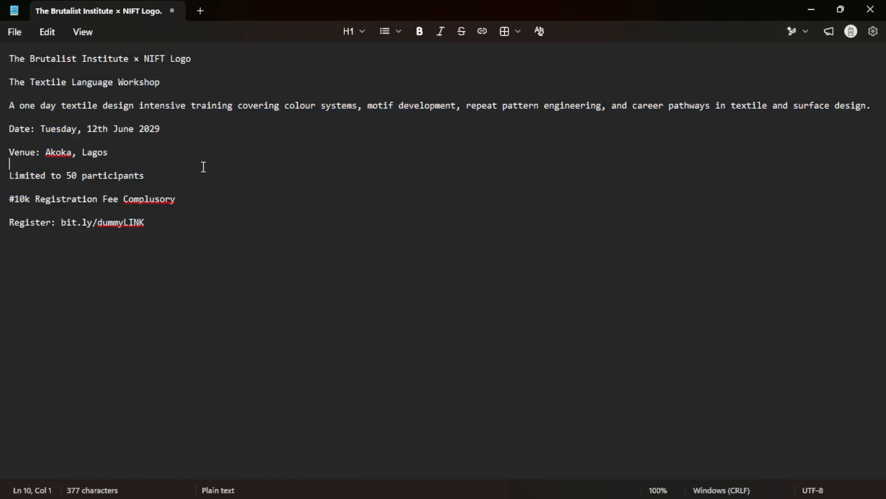
pyautogui.hotkey('ctrl', 'a')
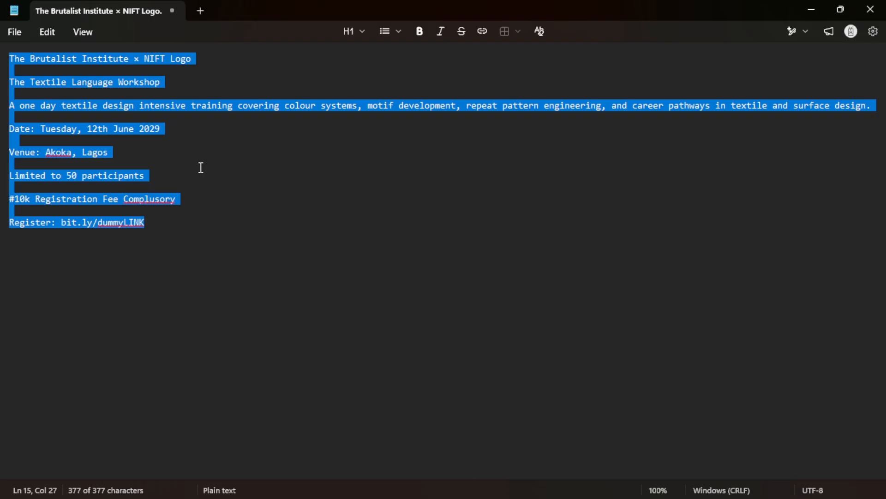
pyautogui.hotkey('alt', 'Tab')
# Draw a paragraph text box about 1500 by 1260 px left of the artboard, replacing its placeholder with the copied flyer text
pyautogui.scroll(-2, 306, 163)
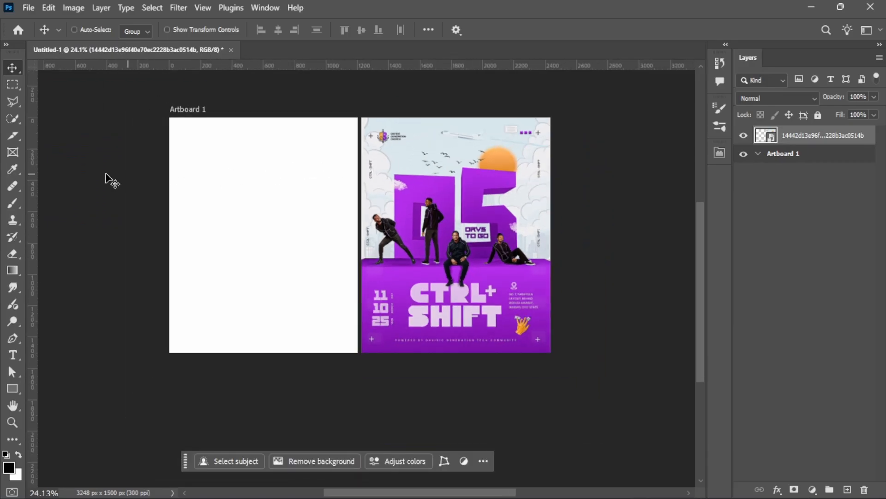
pyautogui.scroll(1, 109, 169)
pyautogui.hscroll(-10, 176, 162)
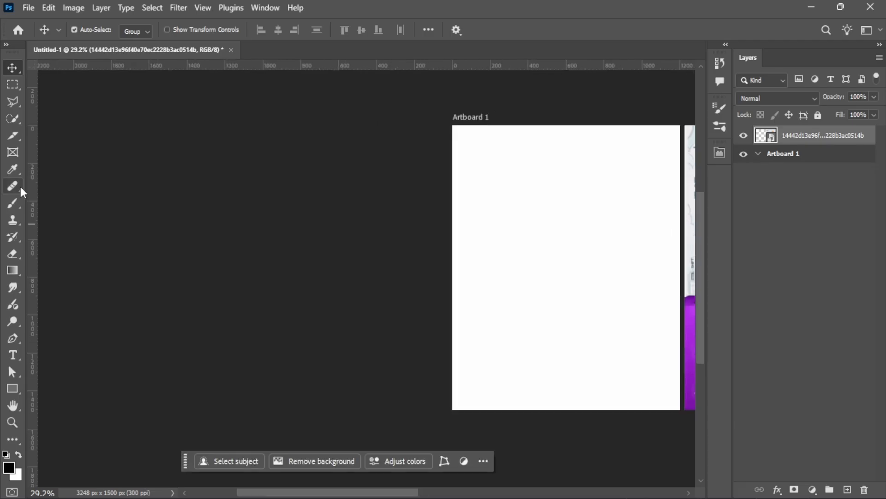
pyautogui.press('t')
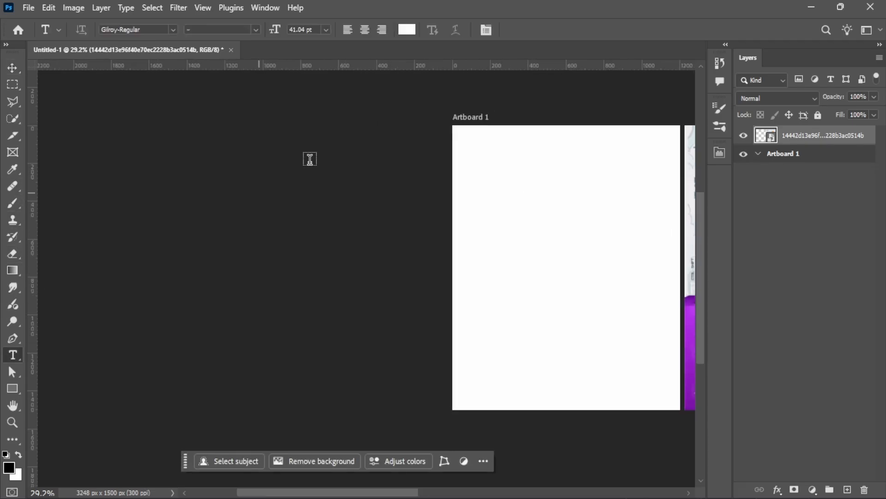
pyautogui.moveTo(113, 125); pyautogui.dragTo(397, 364)
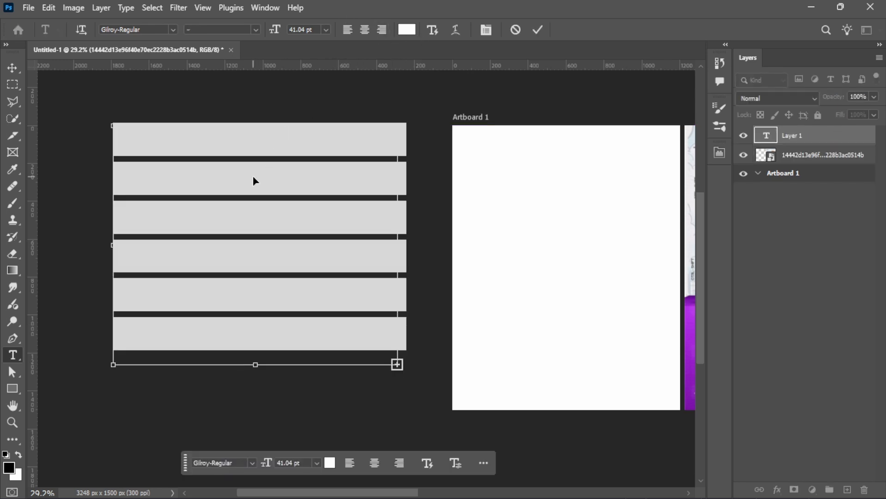
pyautogui.press('BackSpace')
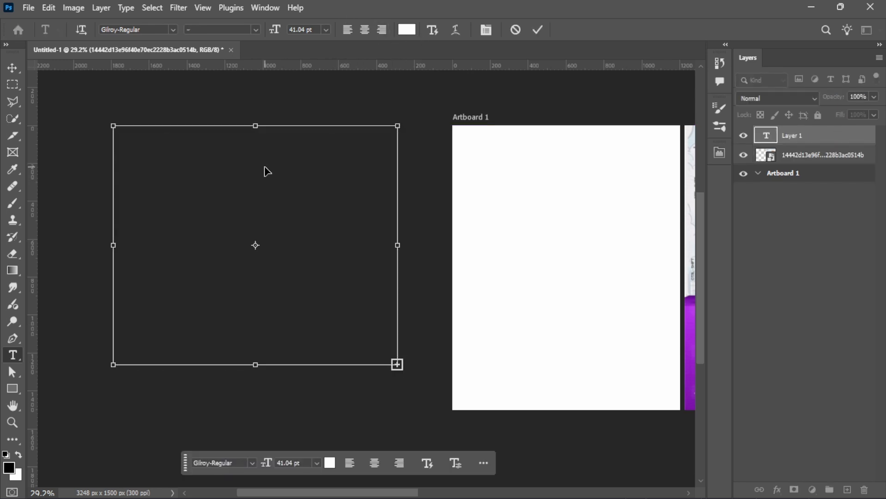
# Set all the pasted flyer text to 12 pt, commit it, and shift the block slightly downward beside the artboard
pyautogui.hotkey('ctrl', 'a')
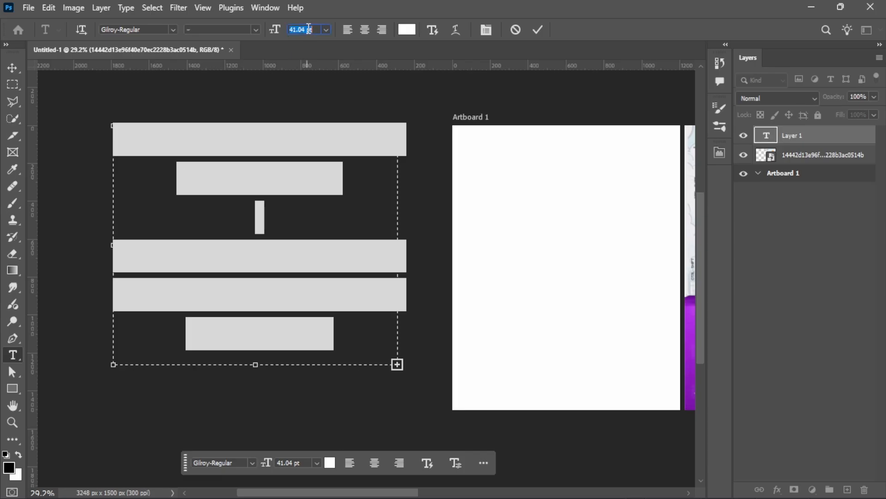
pyautogui.write('12')
pyautogui.press('Return')
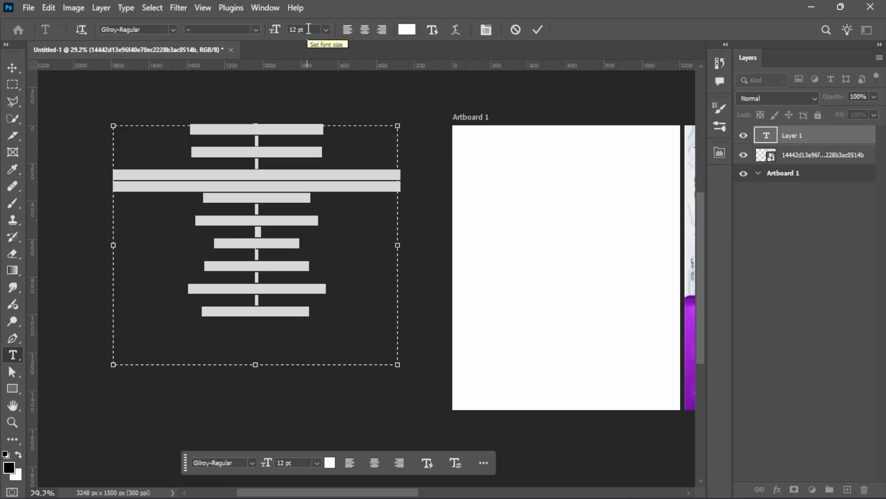
pyautogui.click(538, 30)
pyautogui.press('v')
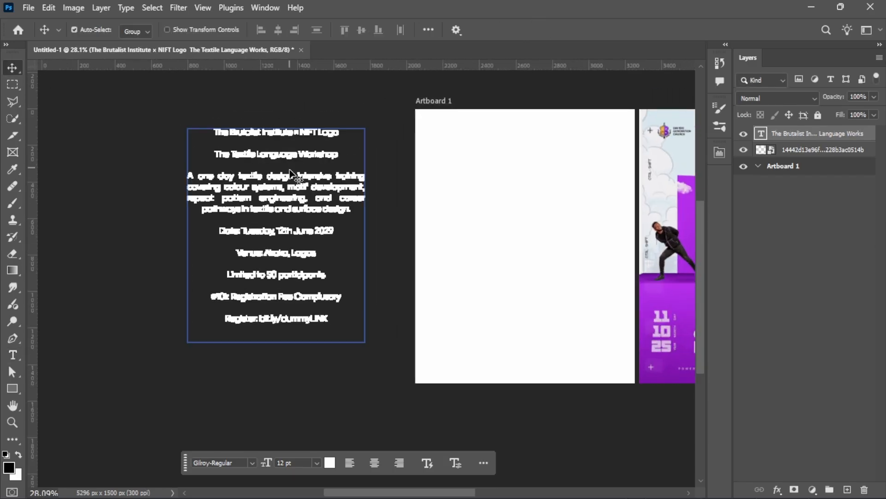
pyautogui.moveTo(289, 189); pyautogui.dragTo(286, 198)
pyautogui.scroll(8, 292, 206)
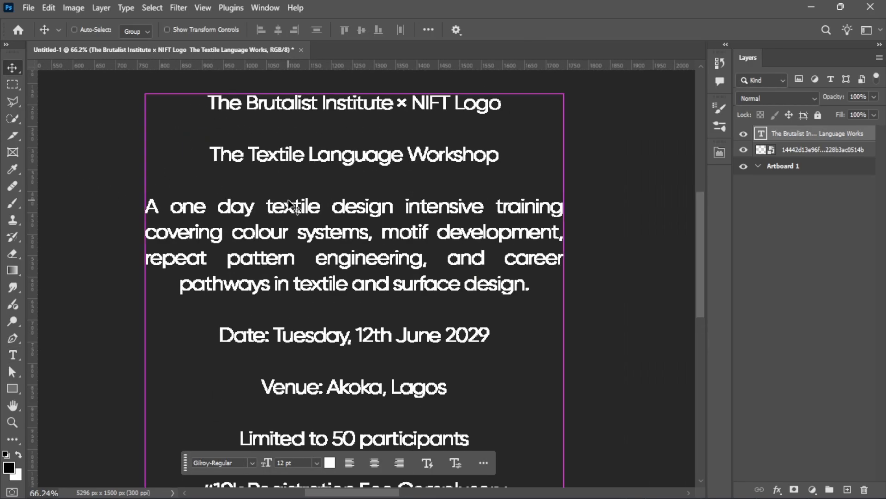
pyautogui.scroll(-7, 307, 223)
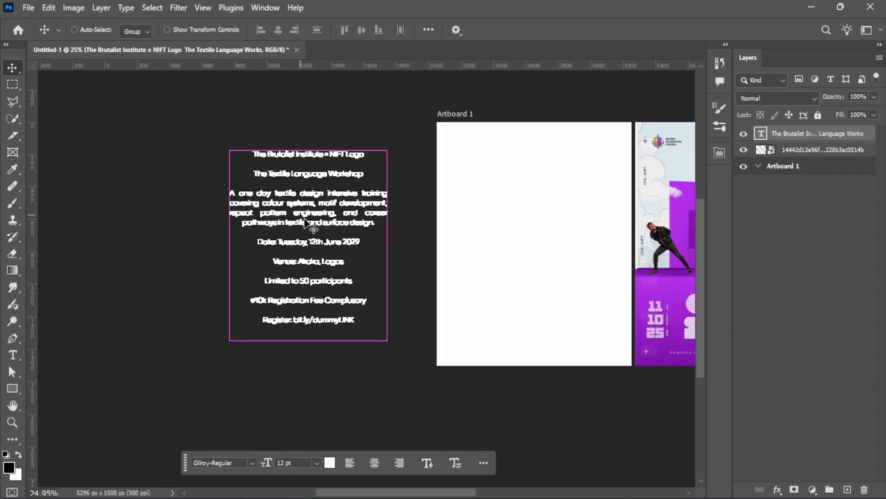
# Draw a new white artboard about 1304 by 1345 px around the flyer text block, beside Artboard 1
pyautogui.scroll(-3, 282, 185)
pyautogui.scroll(3, 279, 183)
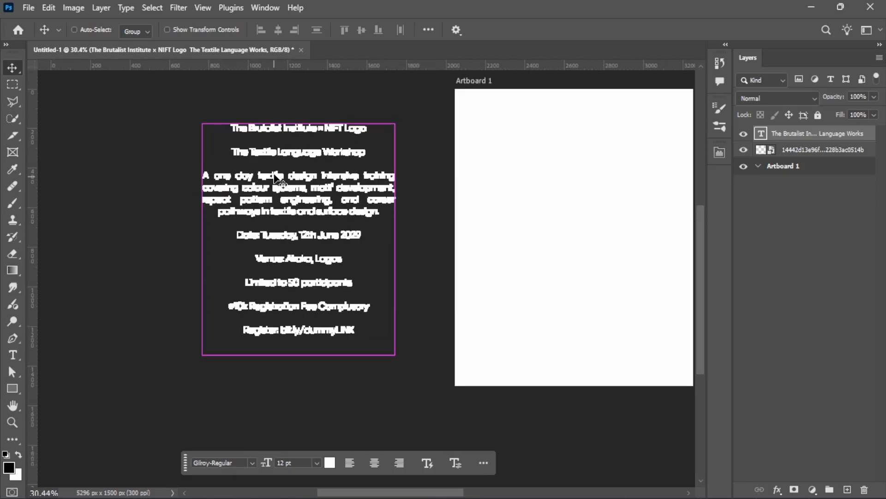
pyautogui.press('ctrl')
pyautogui.rightClick(12, 69)
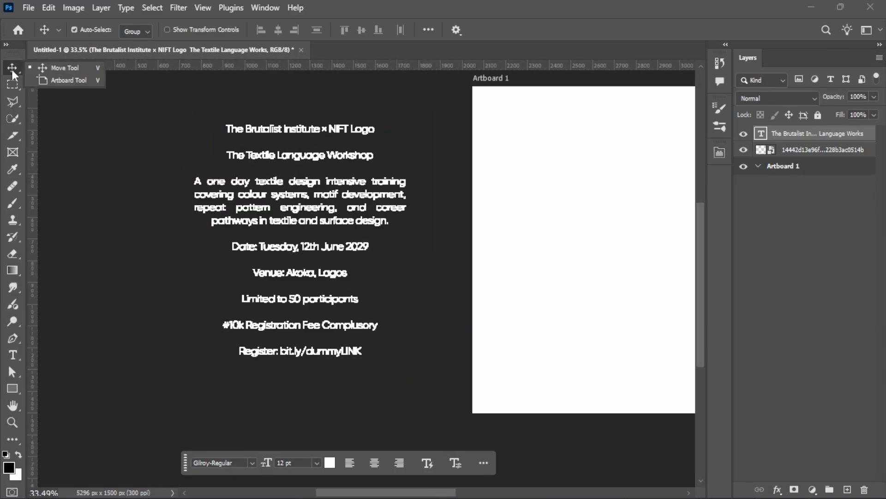
pyautogui.click(69, 80)
pyautogui.scroll(-2, 231, 115)
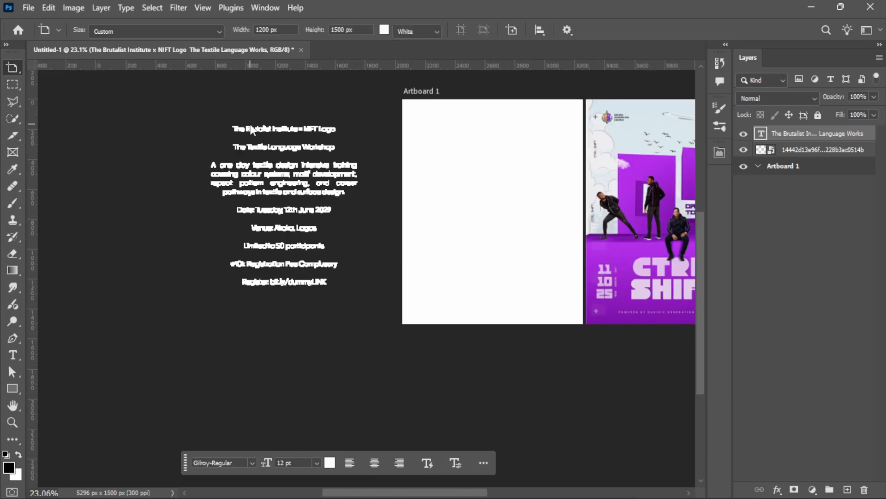
pyautogui.moveTo(196, 106); pyautogui.dragTo(343, 257)
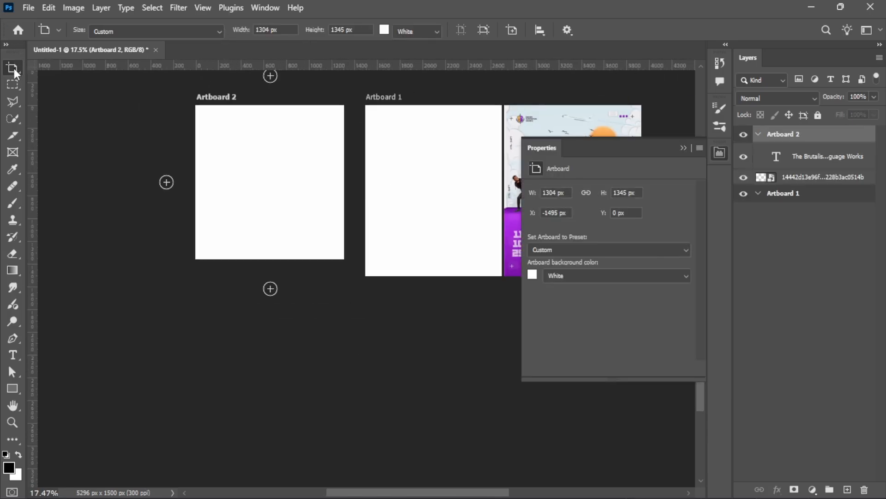
pyautogui.scroll(1, 219, 150)
pyautogui.press('v')
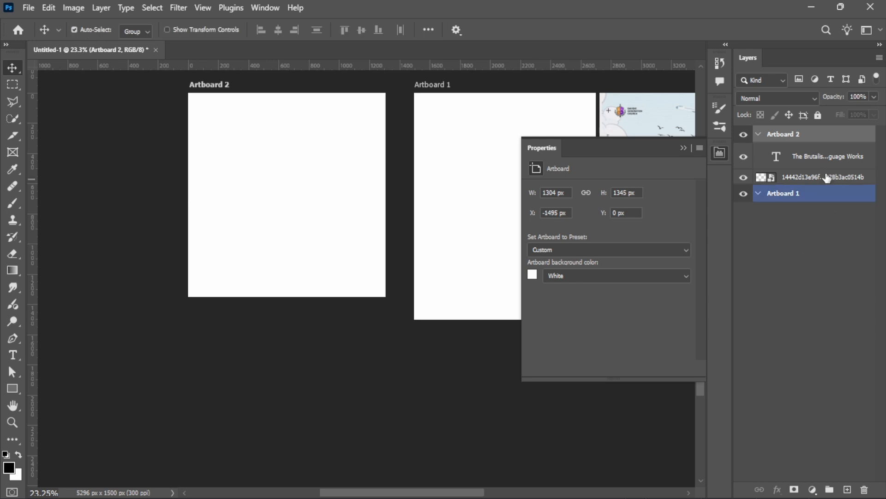
# Recolour all the flyer text in Artboard 2 to black (#000000), commit it, and nudge the block slightly up and left
pyautogui.click(819, 159)
pyautogui.scroll(-5, 289, 215)
pyautogui.scroll(6, 289, 167)
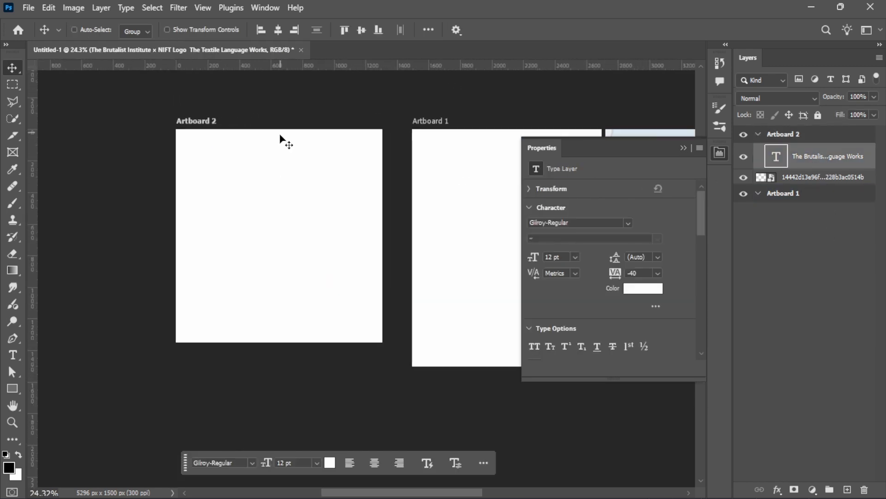
pyautogui.press('t')
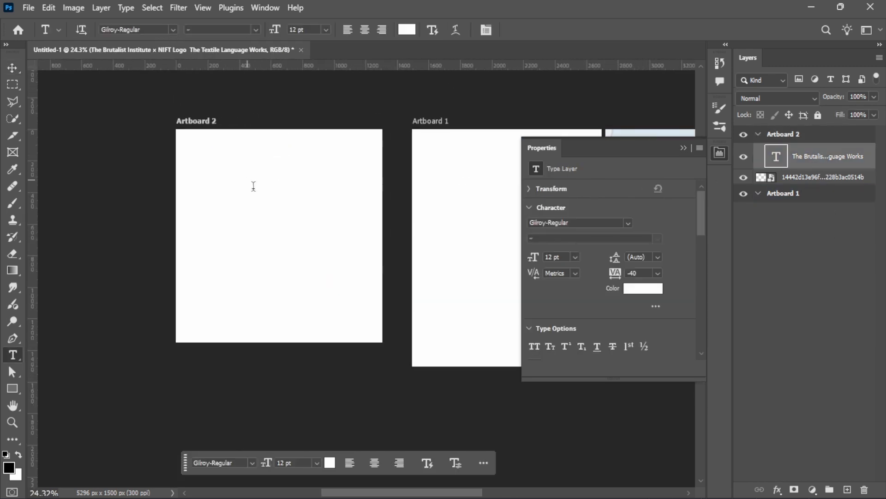
pyautogui.click(277, 219)
pyautogui.hotkey('ctrl', 'a')
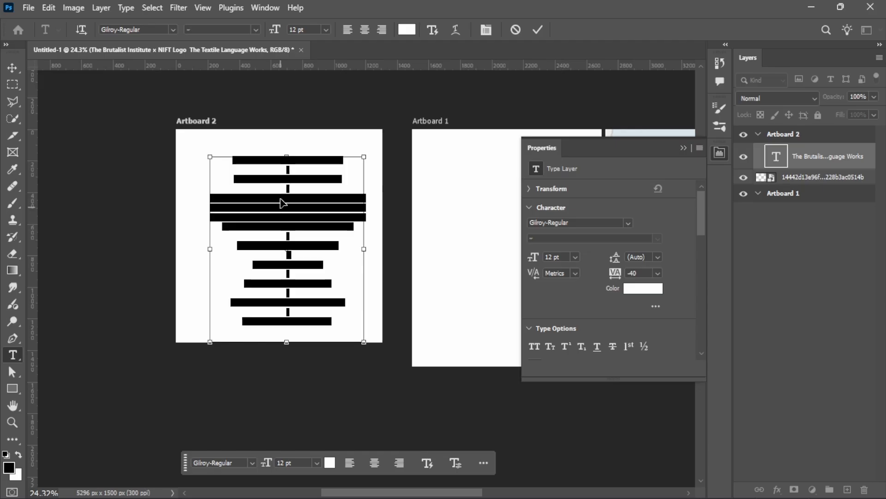
pyautogui.click(406, 29)
pyautogui.moveTo(559, 307); pyautogui.dragTo(795, 470)
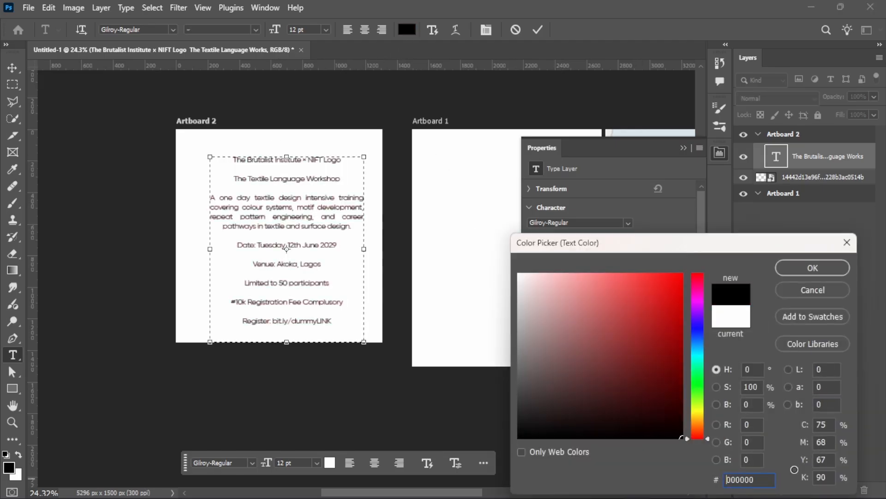
pyautogui.click(812, 266)
pyautogui.click(539, 30)
pyautogui.press('v')
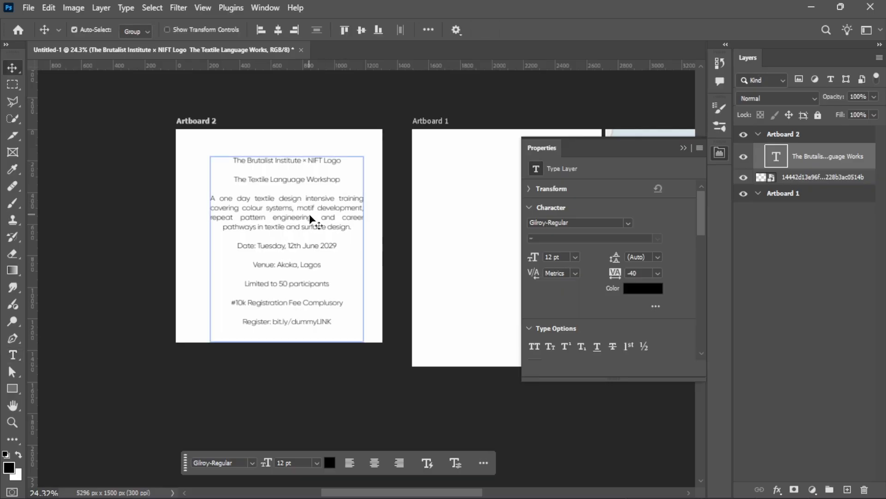
pyautogui.moveTo(311, 216); pyautogui.dragTo(297, 210)
# Switch to Notepad, close the flyer text file, and return to Photoshop
pyautogui.hotkey('alt', 'Tab')
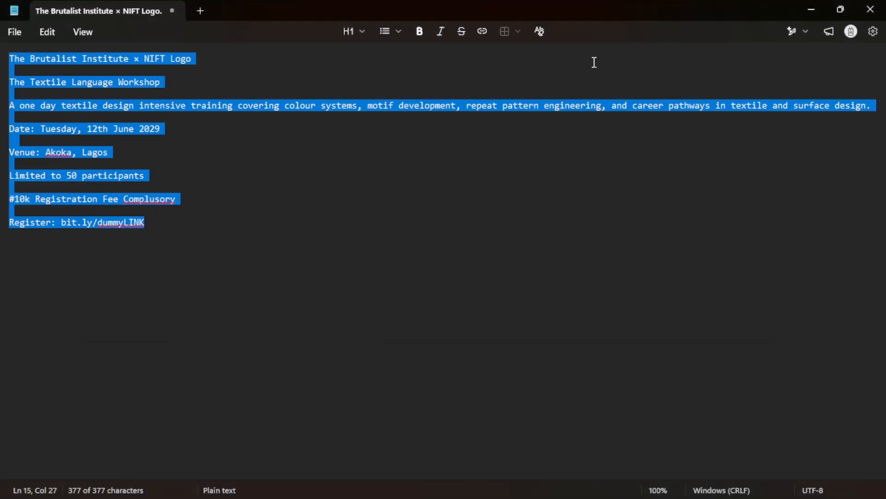
pyautogui.hotkey('ctrl', 'w')
pyautogui.click(341, 291)
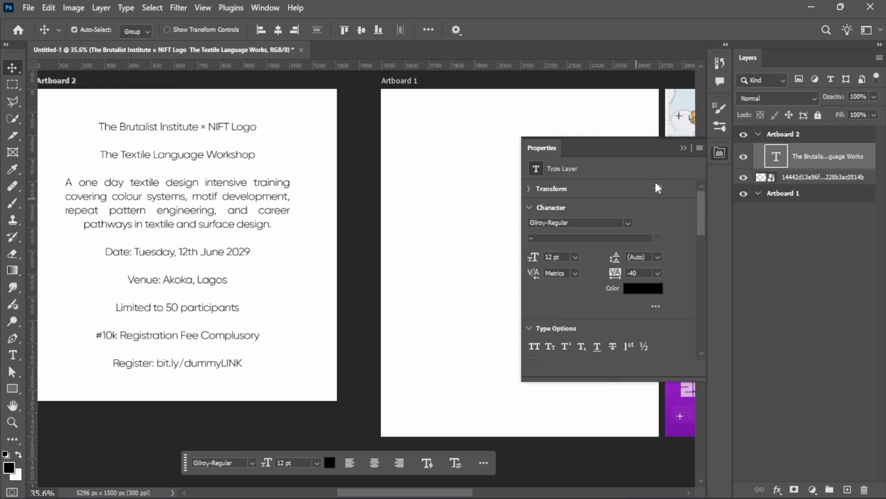
# Collapse the type layer's properties and shift the flyer text block slightly upward within Artboard 2
pyautogui.click(680, 148)
pyautogui.scroll(-5, 302, 153)
pyautogui.scroll(1, 303, 153)
pyautogui.moveTo(455, 159); pyautogui.dragTo(427, 165)
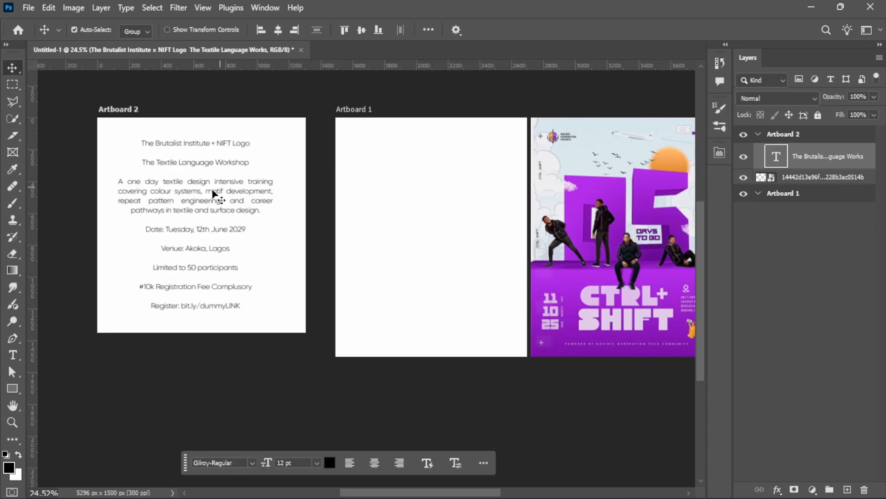
pyautogui.moveTo(202, 147); pyautogui.dragTo(202, 141)
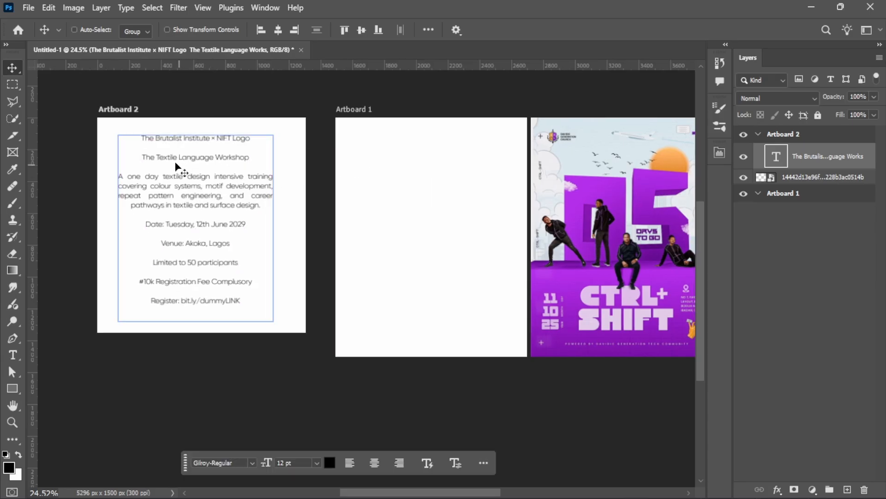
# Examine the flyer copy in Artboard 2, highlighting the "The Textile Language Workshop" line, and leave text editing
pyautogui.scroll(3, 164, 165)
pyautogui.doubleClick(148, 159)
pyautogui.moveTo(129, 161); pyautogui.dragTo(302, 161)
pyautogui.scroll(-2, 233, 149)
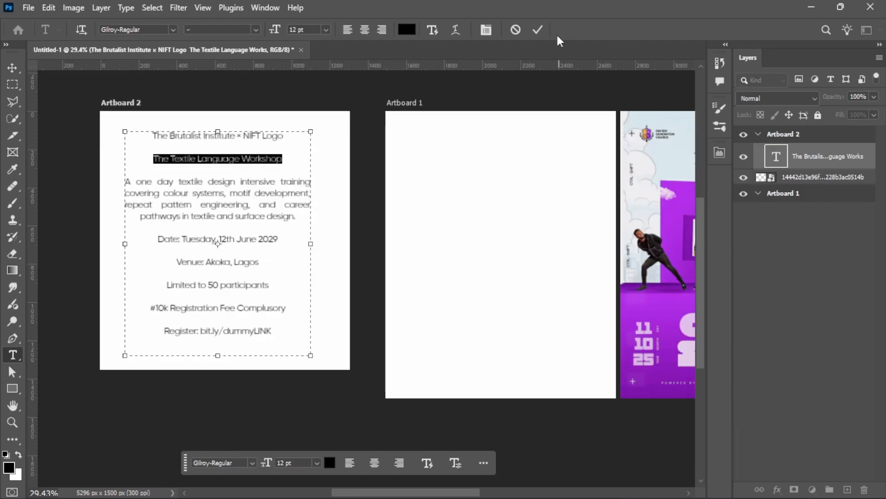
pyautogui.click(540, 29)
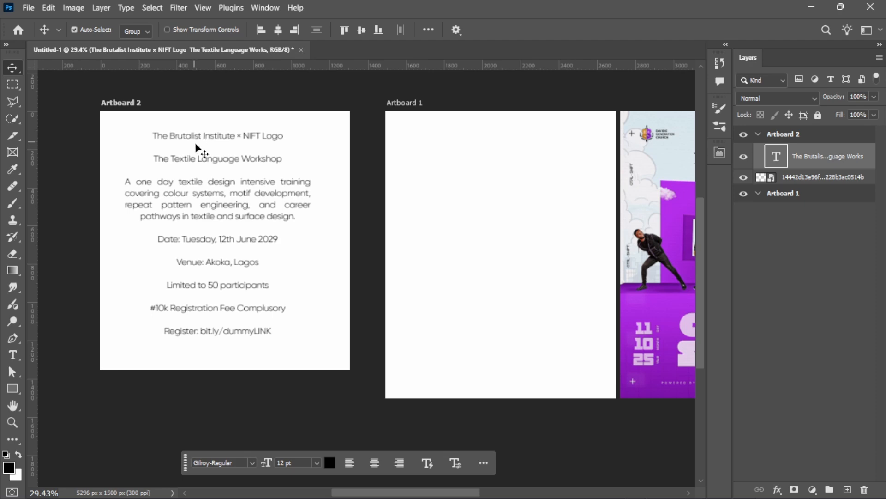
pyautogui.scroll(5, 196, 147)
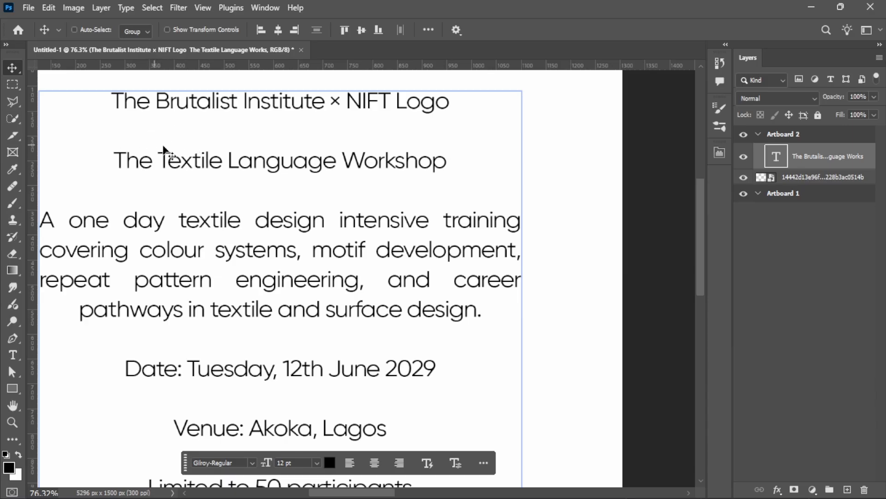
pyautogui.scroll(-3, 213, 191)
pyautogui.scroll(-6, 214, 190)
pyautogui.scroll(3, 567, 243)
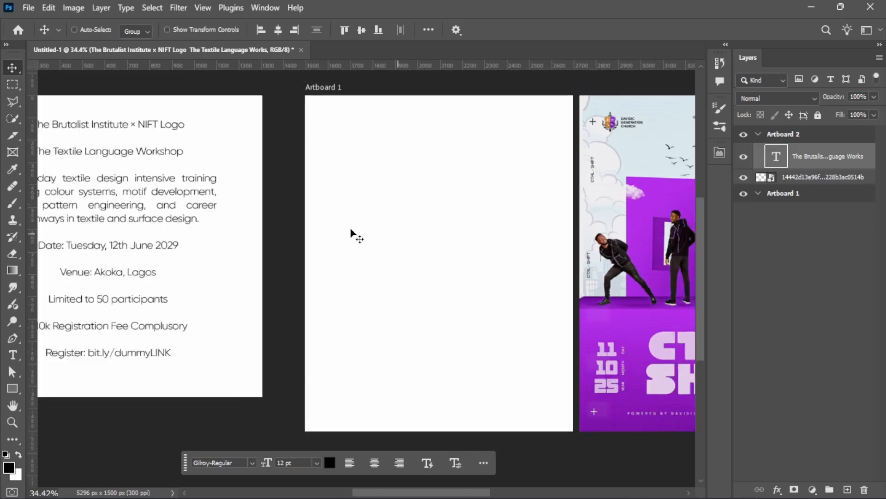
# Add a 12 pt Gilroy-Regular title in the middle of Artboard 1 reading "THE TEXTILE / LANGUAGE / WORKSHOP" on three lines
pyautogui.scroll(-3, 352, 231)
pyautogui.scroll(1, 437, 234)
pyautogui.press('t')
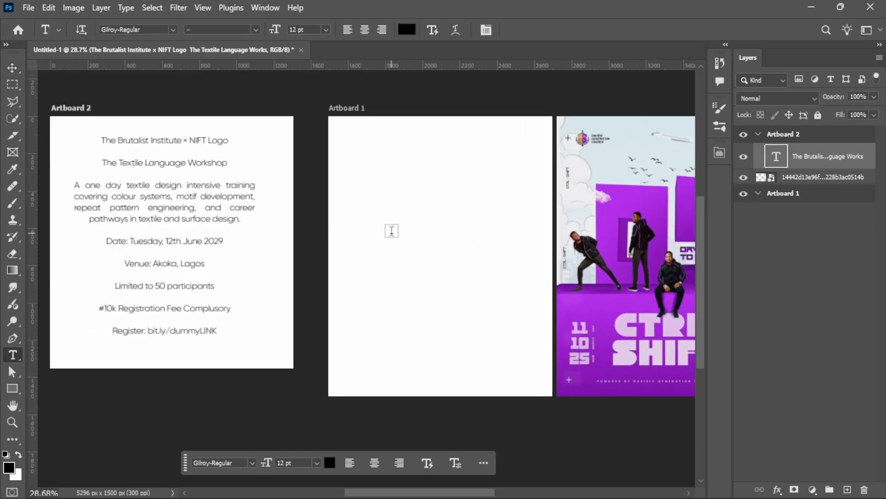
pyautogui.click(406, 248)
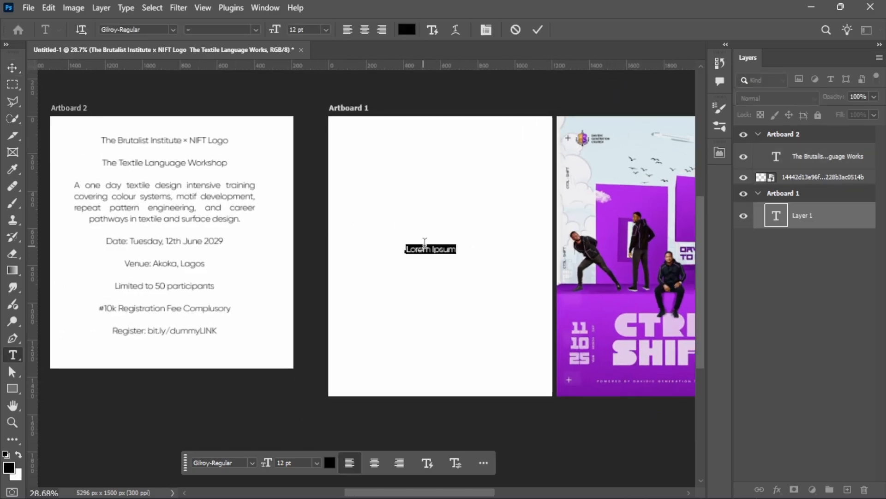
pyautogui.write('THE')
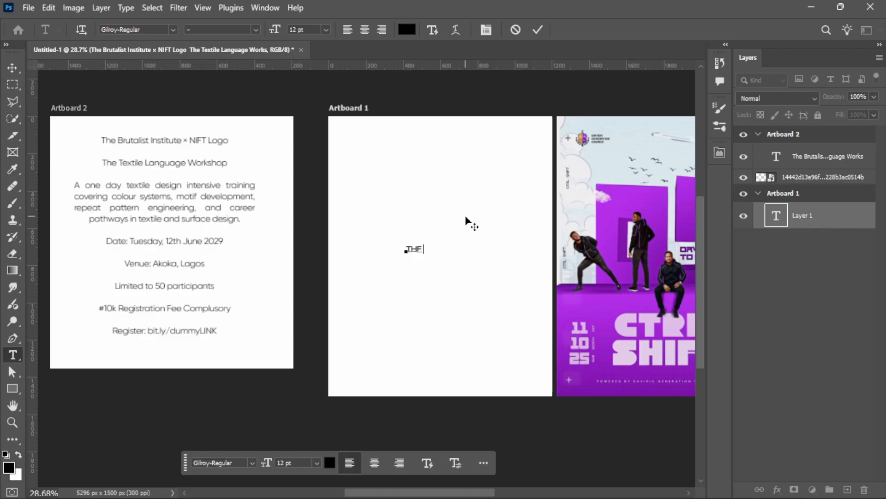
pyautogui.write(' TEXTILE')
pyautogui.press('Return')
pyautogui.write('LANGUAG')
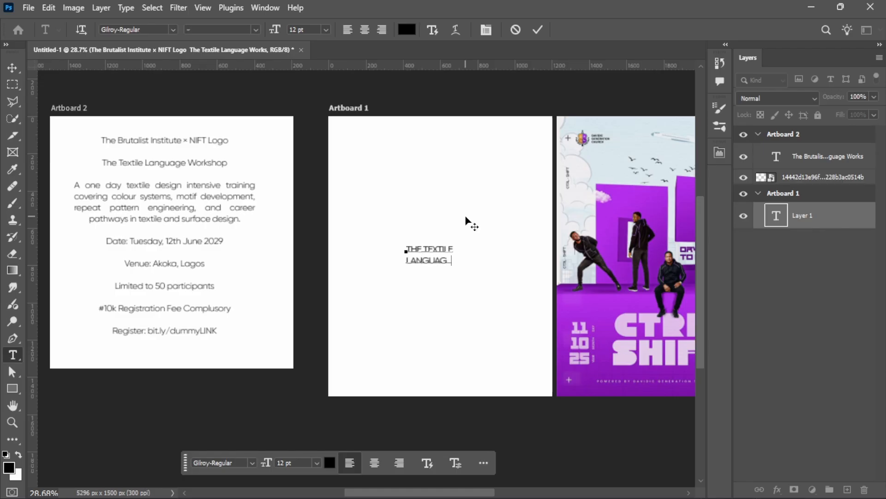
pyautogui.write('E')
pyautogui.press('Return')
pyautogui.write('WORKSHOP')
pyautogui.scroll(5, 426, 253)
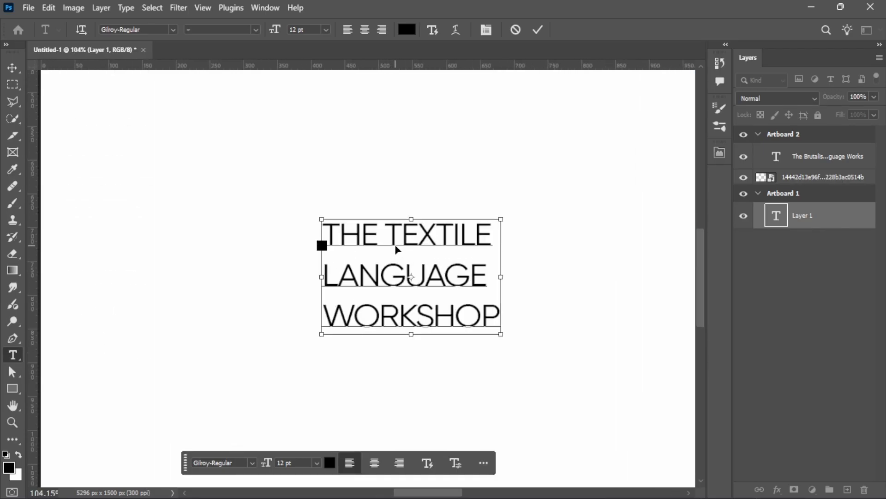
# Try tighter line spacing on the whole title, ending at 11 pt leading
pyautogui.scroll(2, 396, 249)
pyautogui.hotkey('ctrl', 'a')
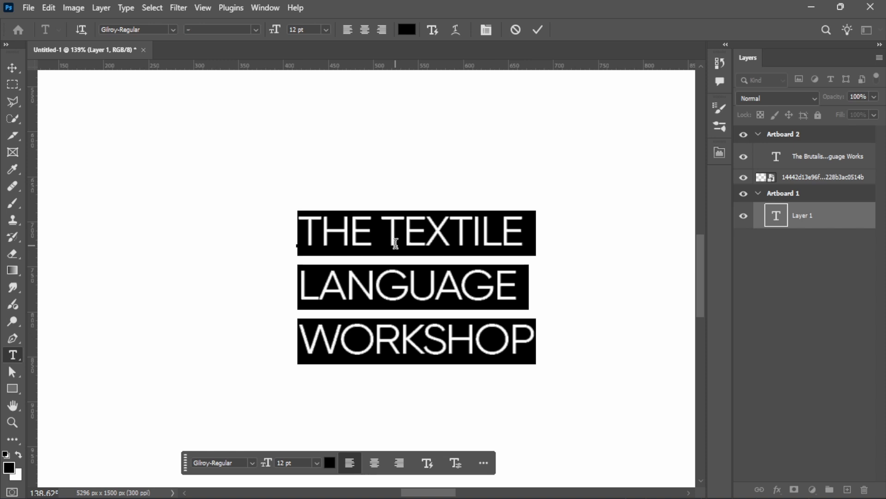
pyautogui.hotkey('alt', 'Up')
pyautogui.hotkey('alt', 'Down')
pyautogui.hotkey('alt', 'Down')
pyautogui.hotkey('alt', 'Down')
pyautogui.hotkey('alt', 'Down')
pyautogui.hotkey('alt', 'Down')
pyautogui.hotkey('alt', 'Down')
pyautogui.hotkey('alt', 'Down')
pyautogui.hotkey('alt', 'Down')
pyautogui.hotkey('alt', 'Down')
pyautogui.hotkey('alt', 'Down')
pyautogui.hotkey('alt', 'Down')
pyautogui.hotkey('alt', 'Down')
pyautogui.hotkey('alt', 'Down')
pyautogui.hotkey('alt', 'Down')
pyautogui.hotkey('alt', 'Down')
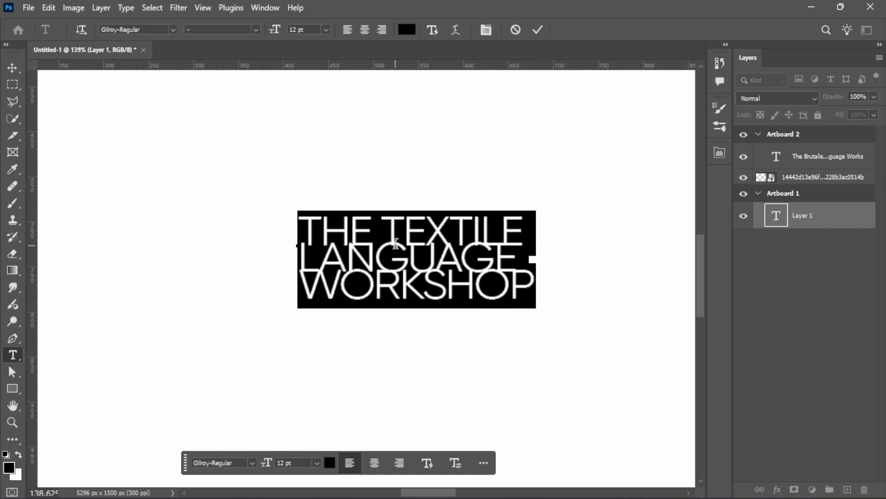
pyautogui.hotkey('alt', 'Down')
pyautogui.hotkey('alt', 'Down')
pyautogui.hotkey('alt', 'Down')
pyautogui.hotkey('alt', 'Down')
pyautogui.hotkey('alt', 'Down')
pyautogui.hotkey('alt', 'Up')
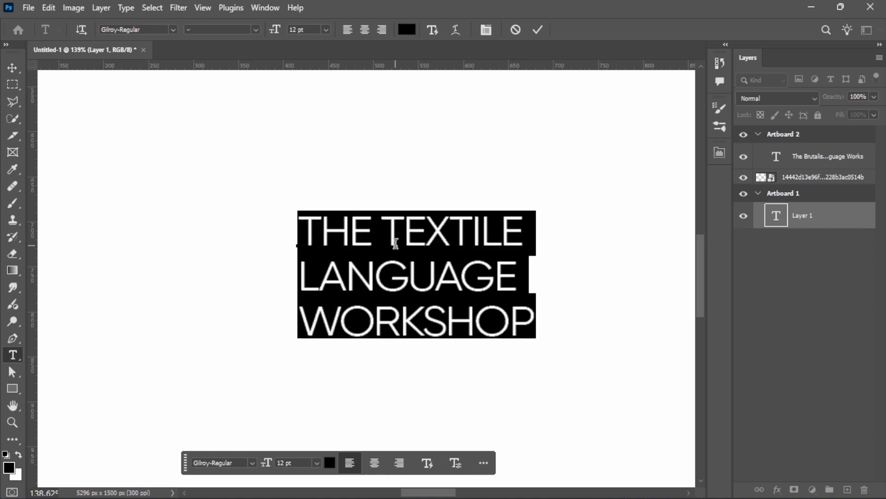
pyautogui.hotkey('alt', 'Up')
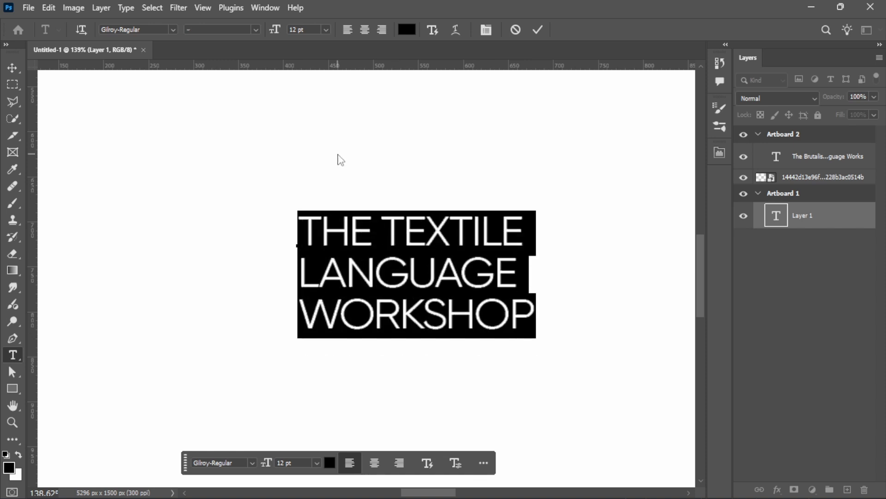
# Set the title's leading to 12 pt and commit the text
pyautogui.click(721, 153)
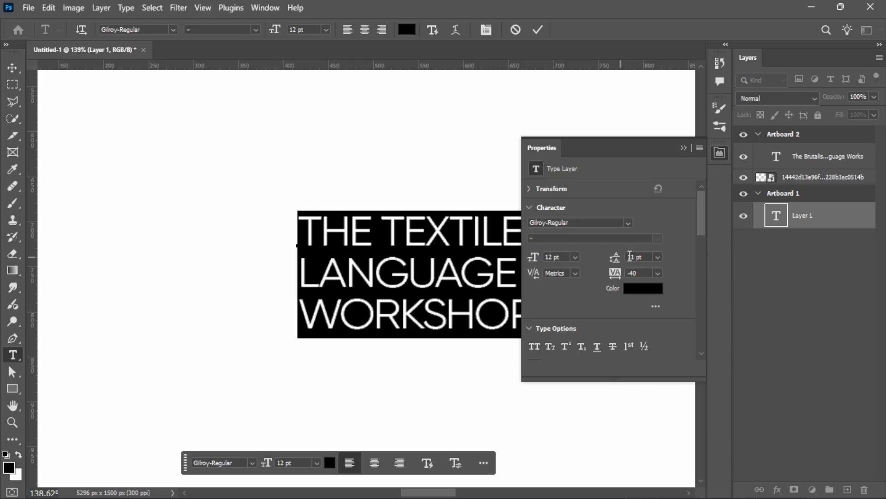
pyautogui.moveTo(609, 258); pyautogui.dragTo(612, 257)
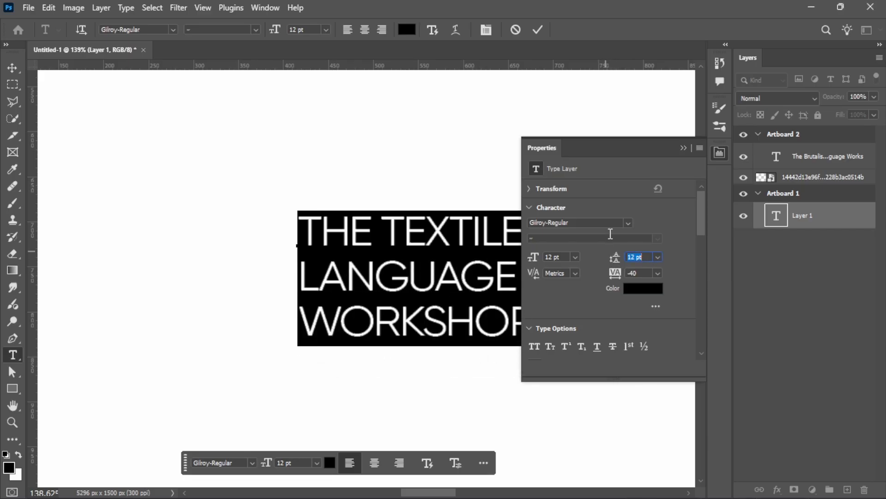
pyautogui.click(683, 148)
pyautogui.click(537, 30)
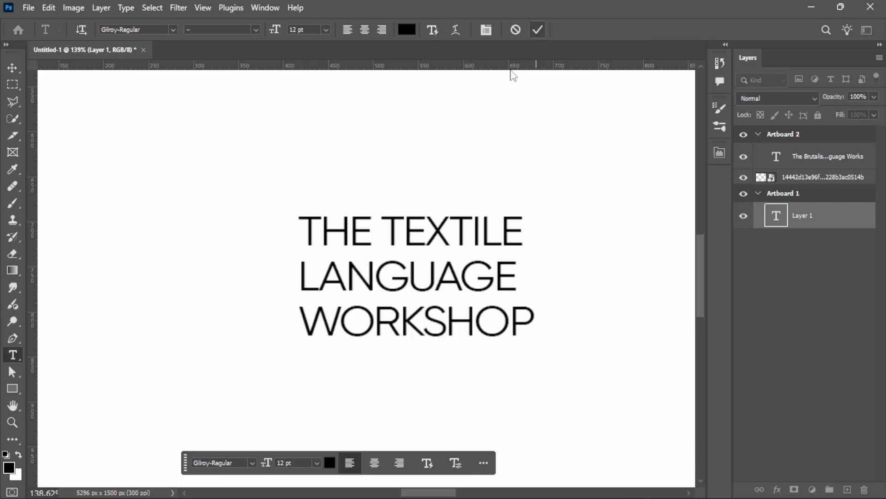
# Try the whole title in Poppins ExtraBold and undo the font change
pyautogui.scroll(-4, 446, 231)
pyautogui.hotkey('ctrl', 'a')
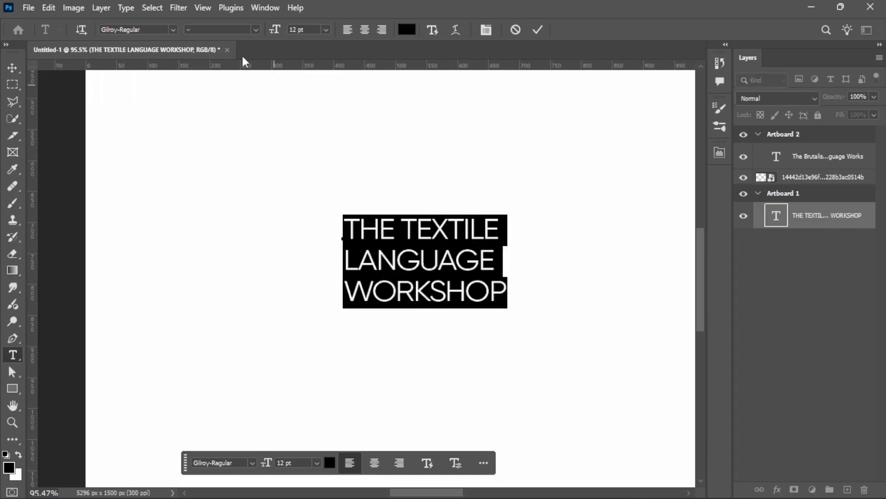
pyautogui.click(156, 29)
pyautogui.write('poppi')
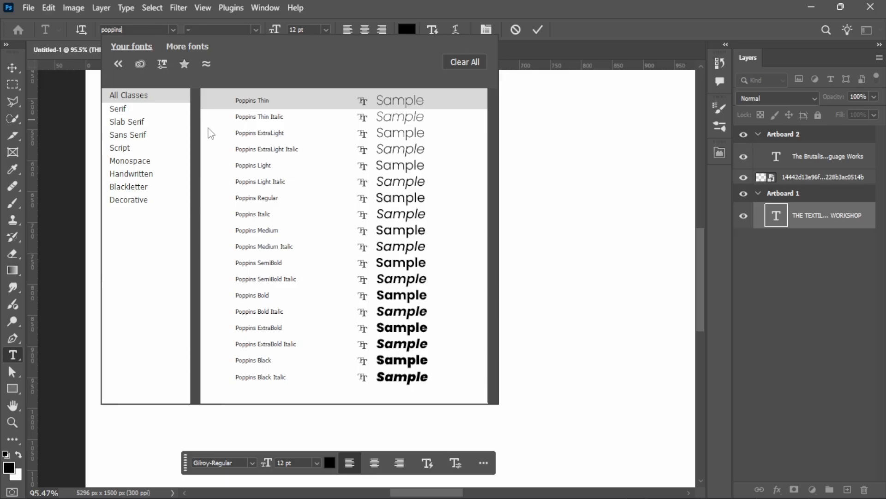
pyautogui.write('ns')
pyautogui.click(340, 328)
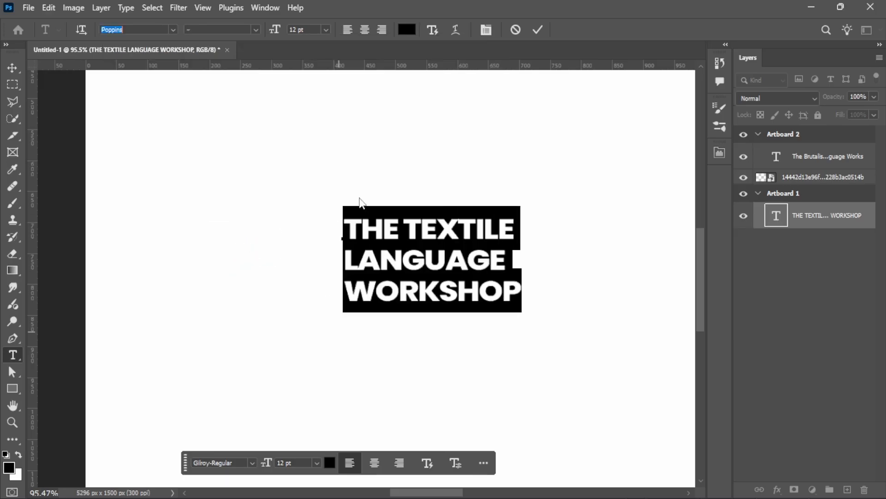
pyautogui.click(540, 31)
pyautogui.scroll(-3, 372, 222)
pyautogui.scroll(4, 401, 231)
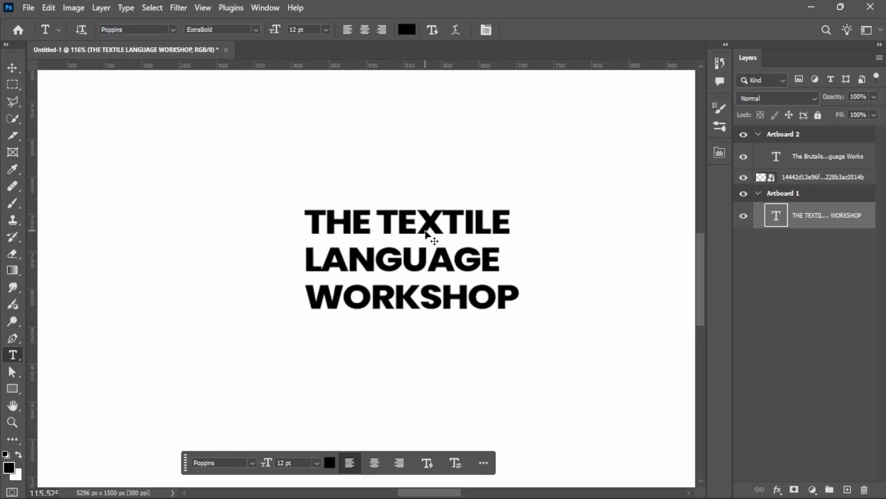
pyautogui.hotkey('ctrl', 'z')
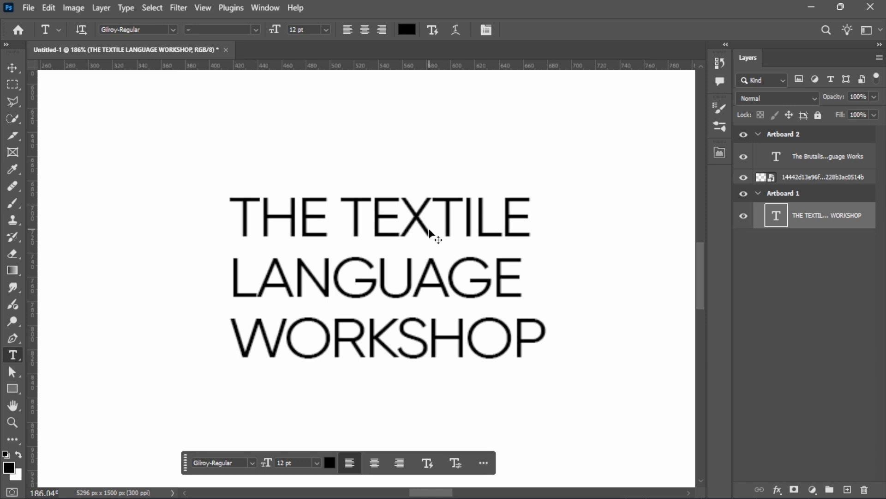
# Set the whole three-line title in Poppins SemiBold and commit the text
pyautogui.hotkey('ctrl', 'shift', 'z')
pyautogui.scroll(-1, 431, 233)
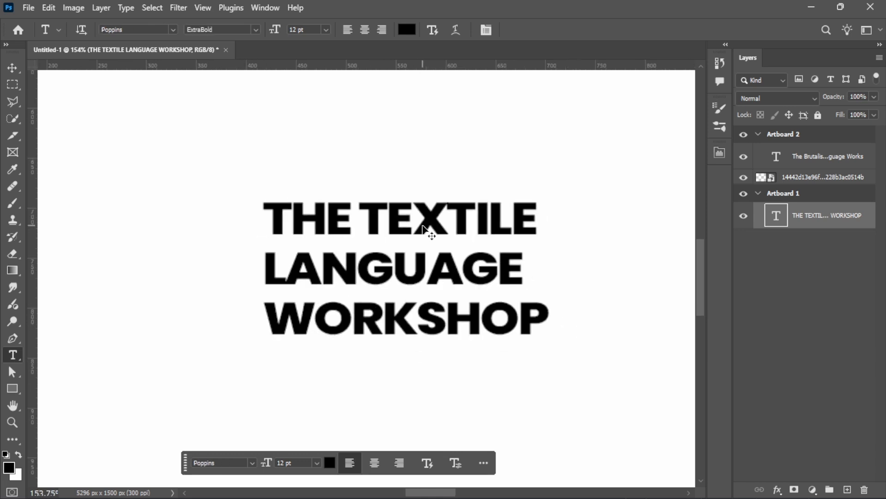
pyautogui.click(430, 216)
pyautogui.hotkey('ctrl', 'a')
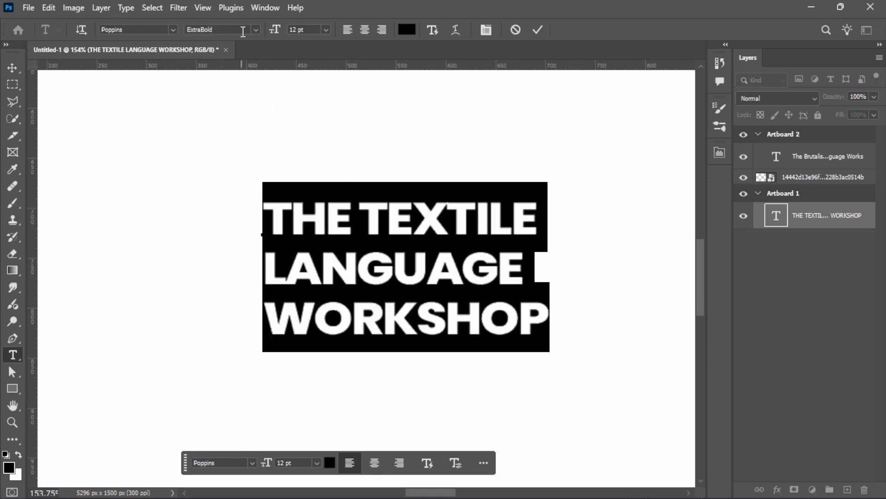
pyautogui.click(257, 29)
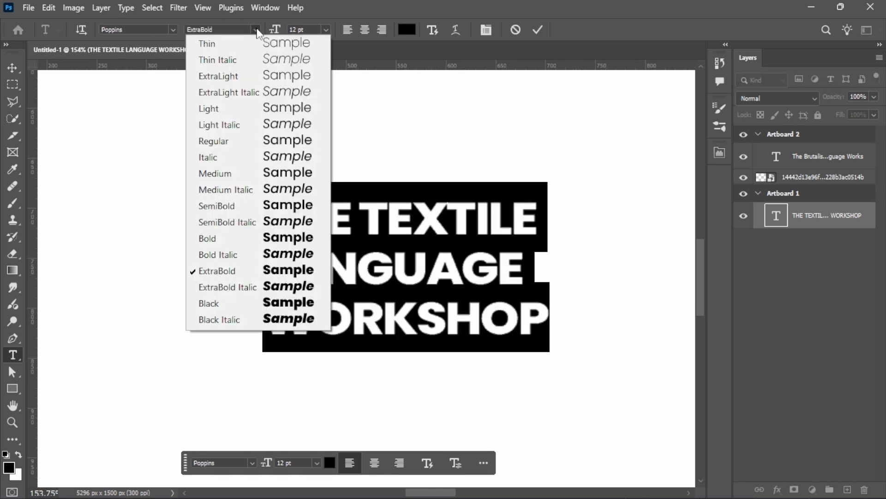
pyautogui.click(297, 204)
pyautogui.click(538, 29)
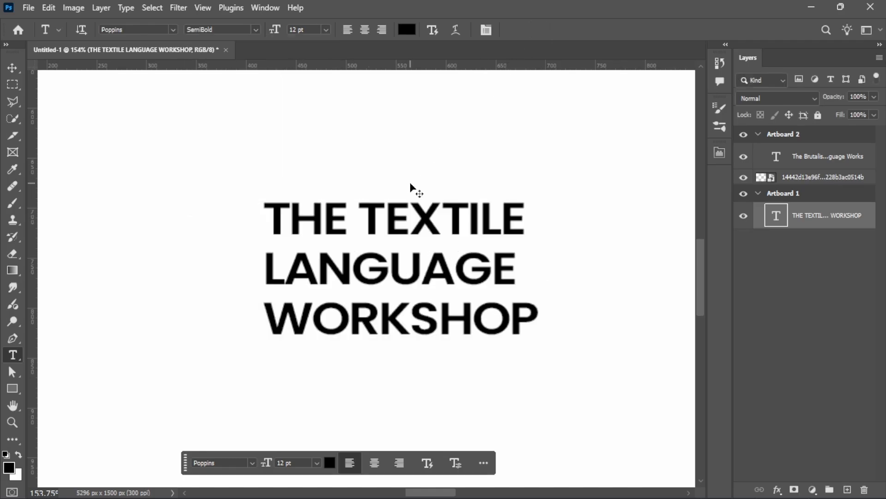
# Cut the word "THE" from the first line of the title, leaving "TEXTILE / LANGUAGE / WORKSHOP"
pyautogui.scroll(-3, 413, 185)
pyautogui.scroll(-1, 415, 179)
pyautogui.press('v')
pyautogui.scroll(-5, 397, 203)
pyautogui.scroll(4, 382, 187)
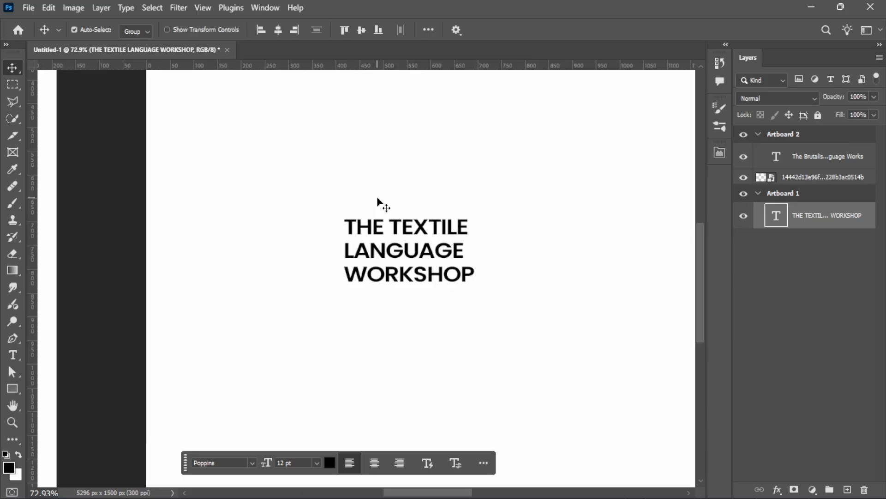
pyautogui.scroll(5, 387, 229)
pyautogui.press('t')
pyautogui.moveTo(393, 222); pyautogui.dragTo(319, 211)
pyautogui.hotkey('ctrl', 'x')
# Centre-align all three lines of the title and commit the text
pyautogui.click(371, 231)
pyautogui.hotkey('ctrl', 'a')
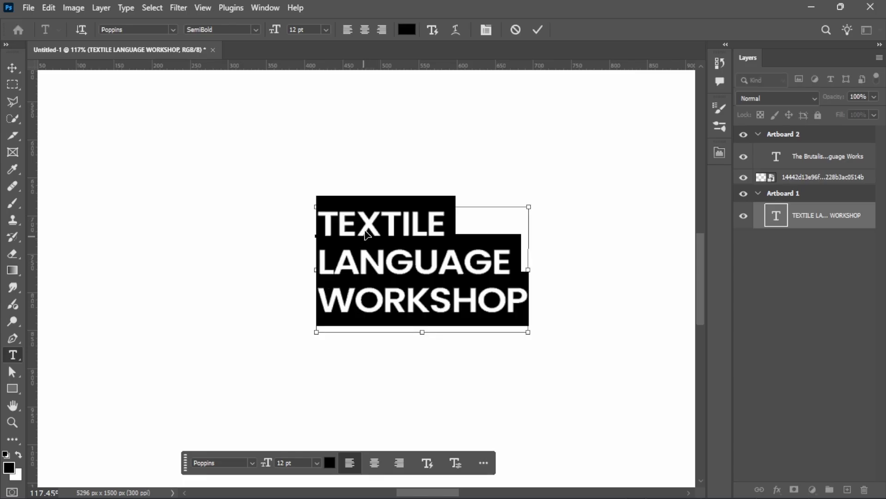
pyautogui.click(365, 29)
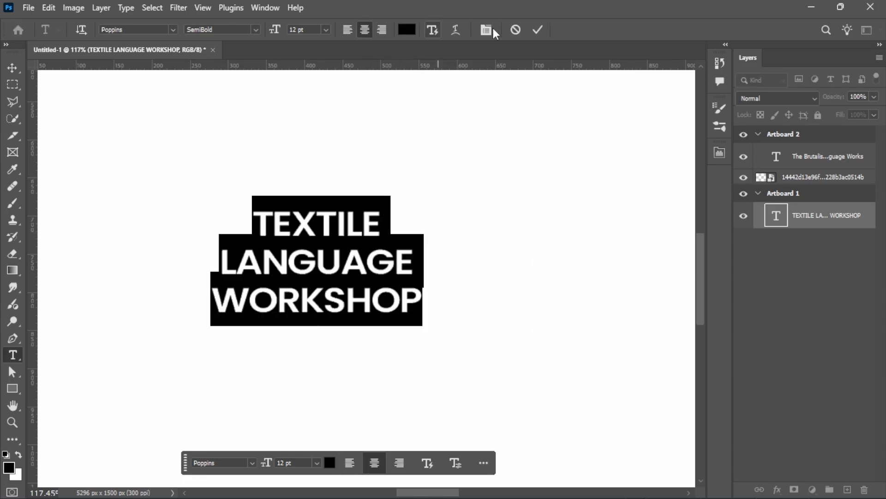
pyautogui.click(538, 30)
# Enlarge the title proportionally from its centre to a text size of about 26.42 pt
pyautogui.scroll(-4, 437, 287)
pyautogui.hotkey('ctrl', 't')
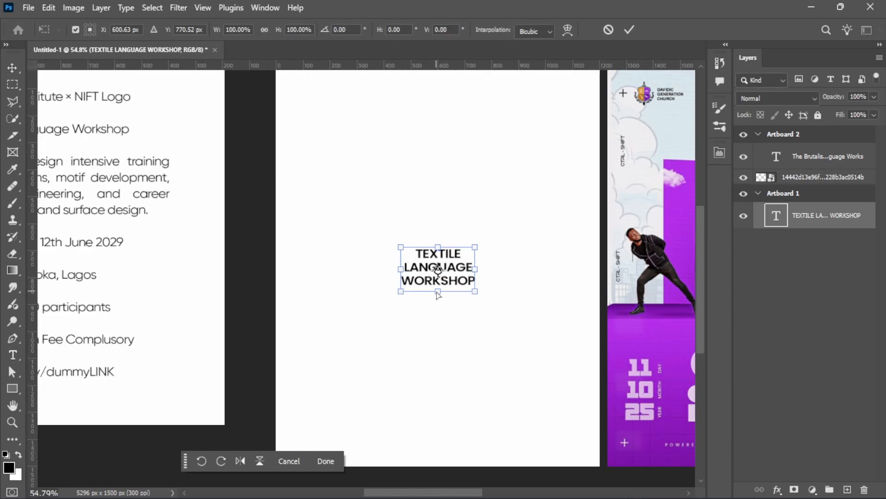
pyautogui.moveTo(477, 237); pyautogui.dragTo(514, 208)
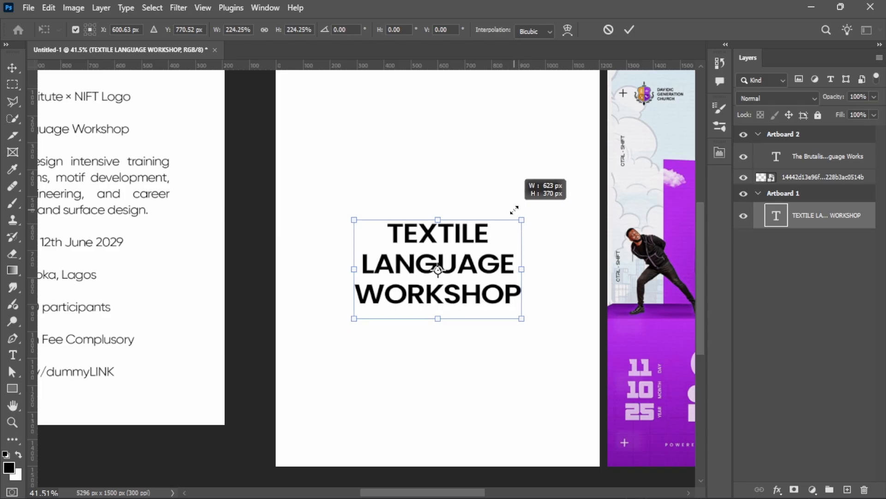
pyautogui.press('Return')
# Duplicate the title upward and replace the copy's text with "The"
pyautogui.keyDown('alt'); pyautogui.moveTo(481, 232); pyautogui.dragTo(474, 186); pyautogui.keyUp('alt')
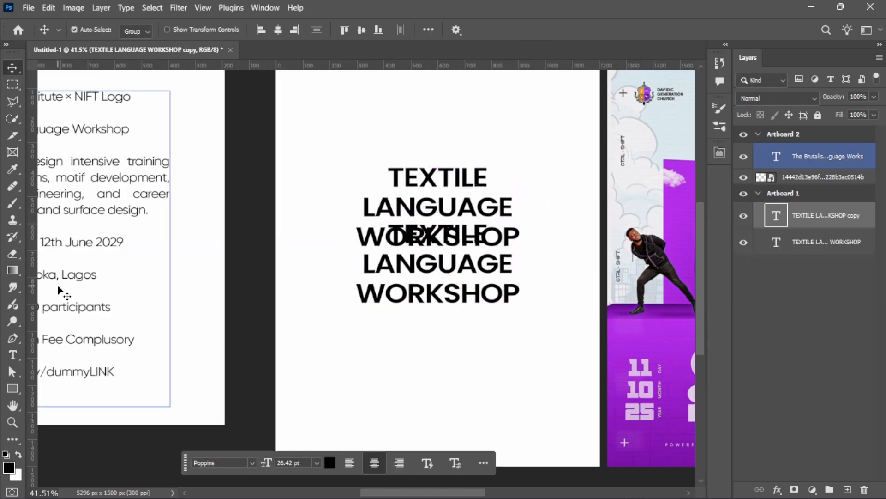
pyautogui.doubleClick(407, 170)
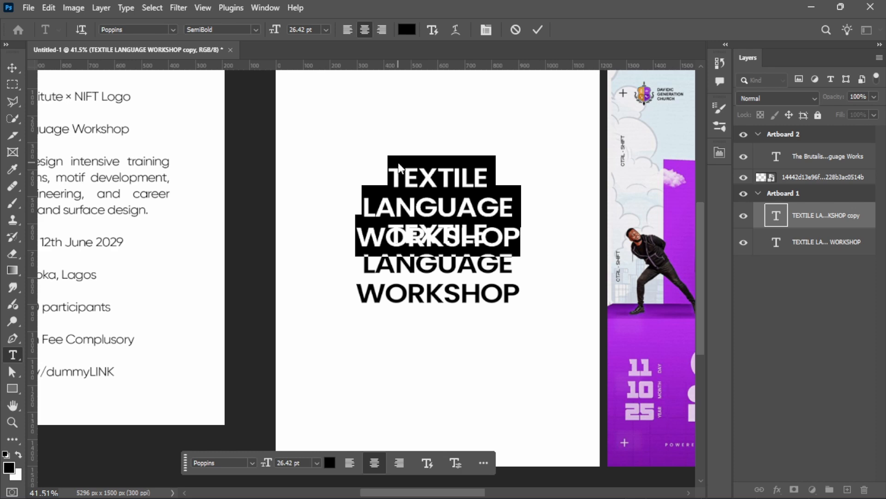
pyautogui.write('The')
pyautogui.hotkey('ctrl', 'Return')
pyautogui.press('v')
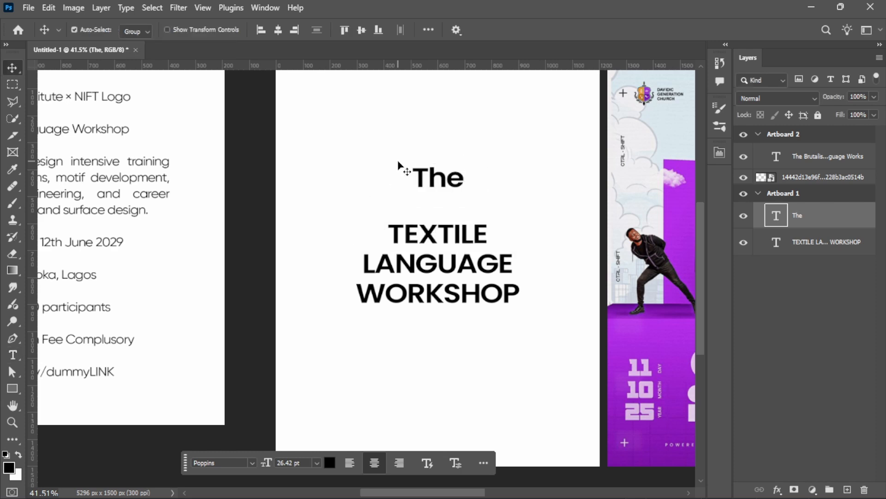
# Set "The" in the Taken by Vultures script font and place it at the upper-left corner of TEXTILE
pyautogui.scroll(3, 372, 157)
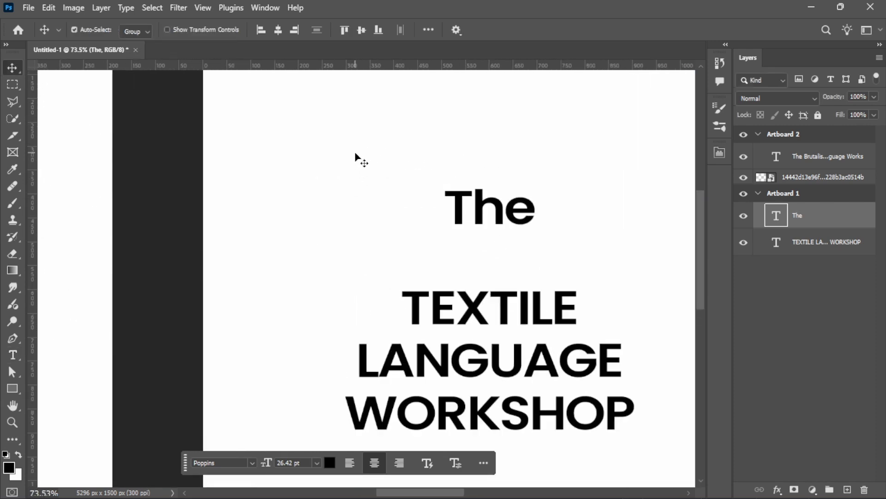
pyautogui.doubleClick(531, 208)
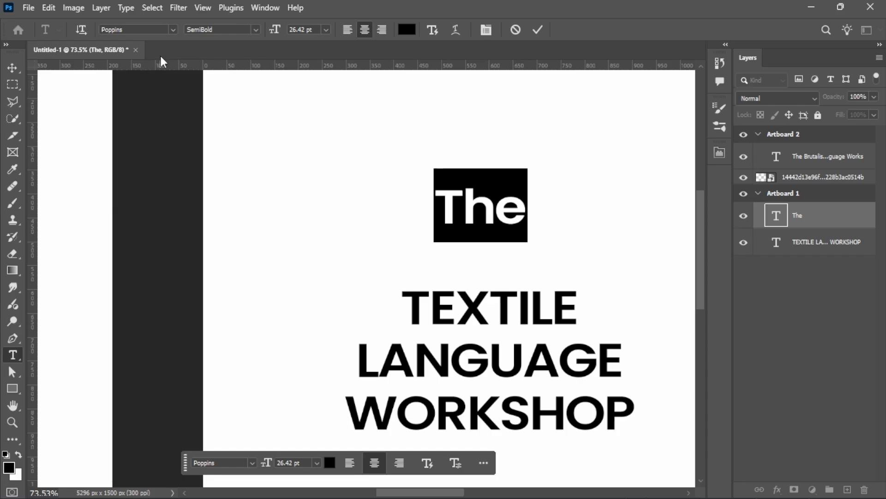
pyautogui.click(138, 30)
pyautogui.write('Taken')
pyautogui.click(280, 118)
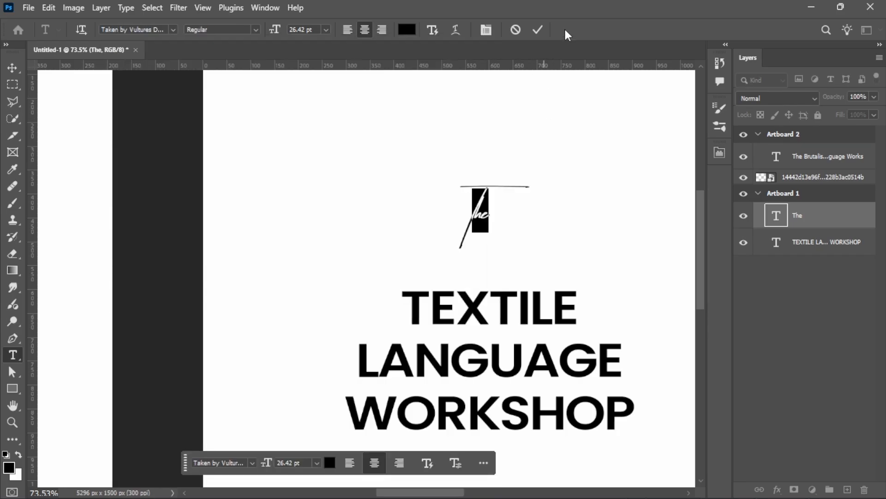
pyautogui.click(538, 30)
pyautogui.press('v')
pyautogui.moveTo(485, 214); pyautogui.dragTo(391, 290)
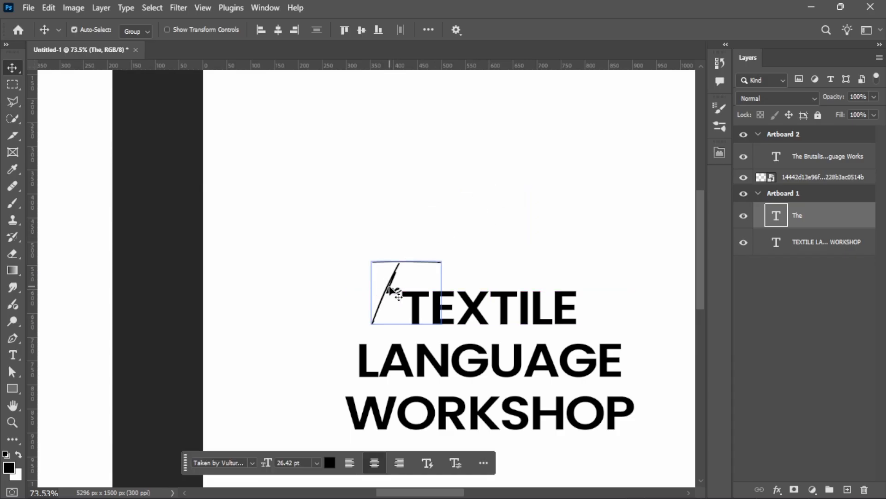
# Select both title layers, shift them slightly right and scale them together to about 104.66%
pyautogui.moveTo(225, 229); pyautogui.dragTo(530, 342)
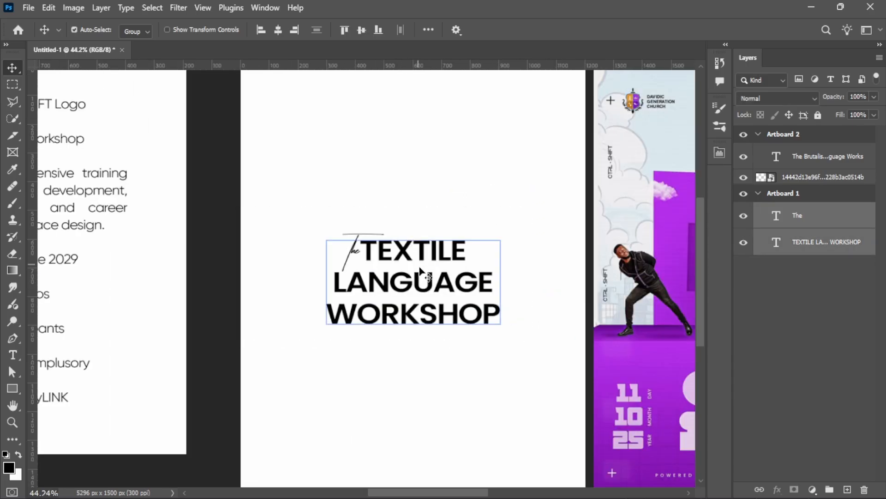
pyautogui.moveTo(420, 276)
pyautogui.mouseDown()
pyautogui.moveTo(432, 259)
pyautogui.moveTo(431, 275)
pyautogui.mouseUp()
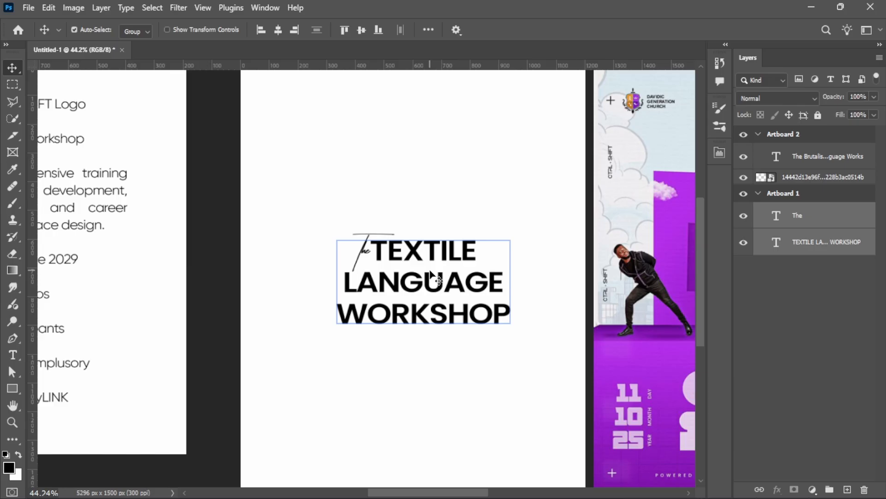
pyautogui.hotkey('ctrl', 't')
pyautogui.moveTo(507, 233); pyautogui.dragTo(515, 207)
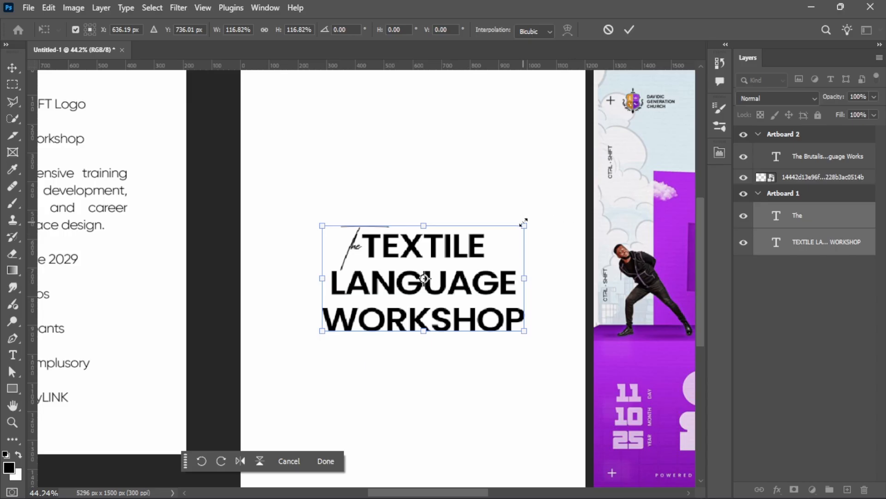
pyautogui.moveTo(524, 222); pyautogui.dragTo(514, 227)
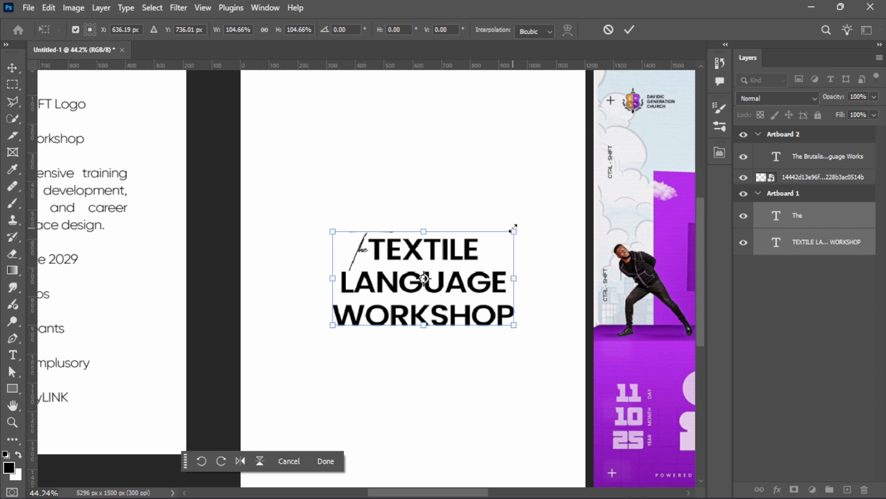
pyautogui.press('Return')
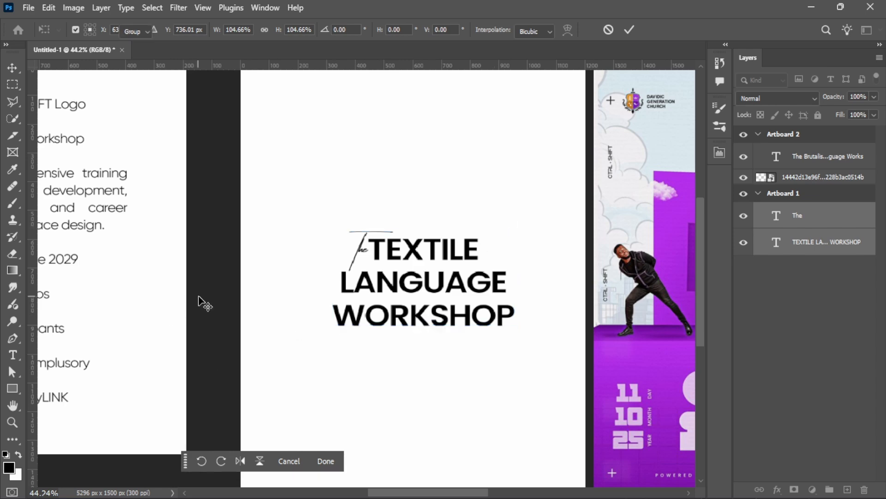
# Change the style of the TEXTILE LANGUAGE WORKSHOP text to Poppins Bold and commit it
pyautogui.scroll(2, 459, 256)
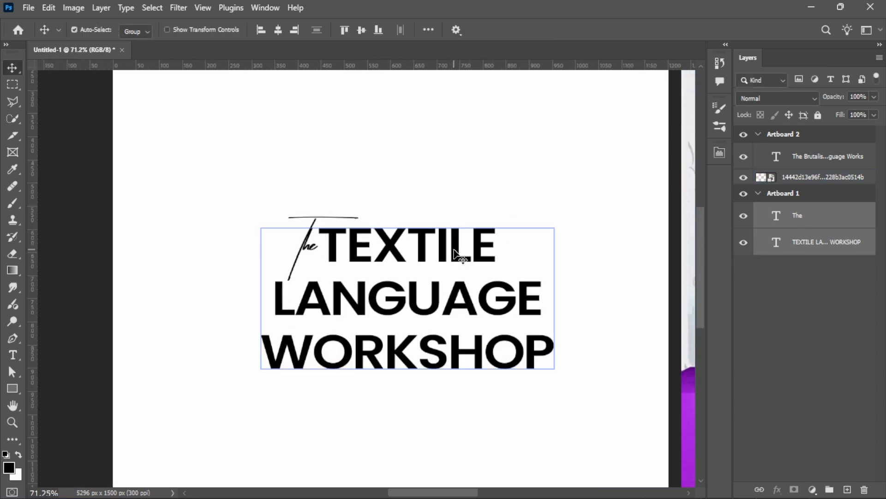
pyautogui.doubleClick(457, 253)
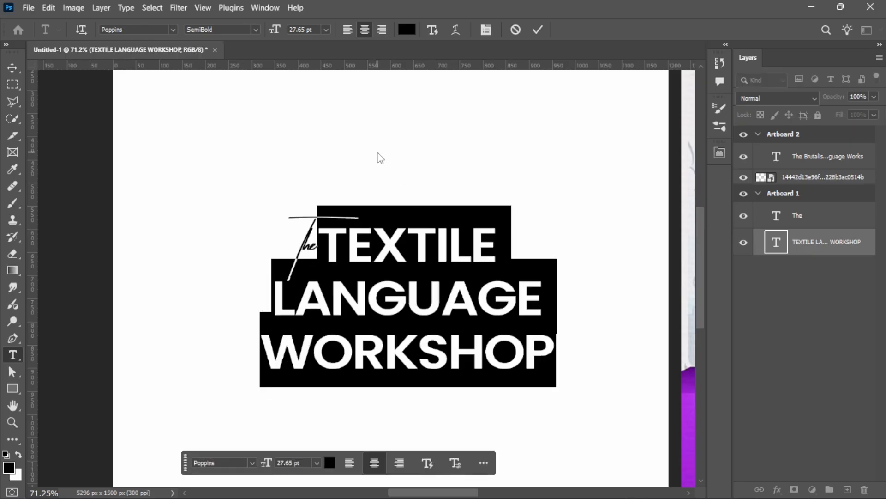
pyautogui.click(256, 30)
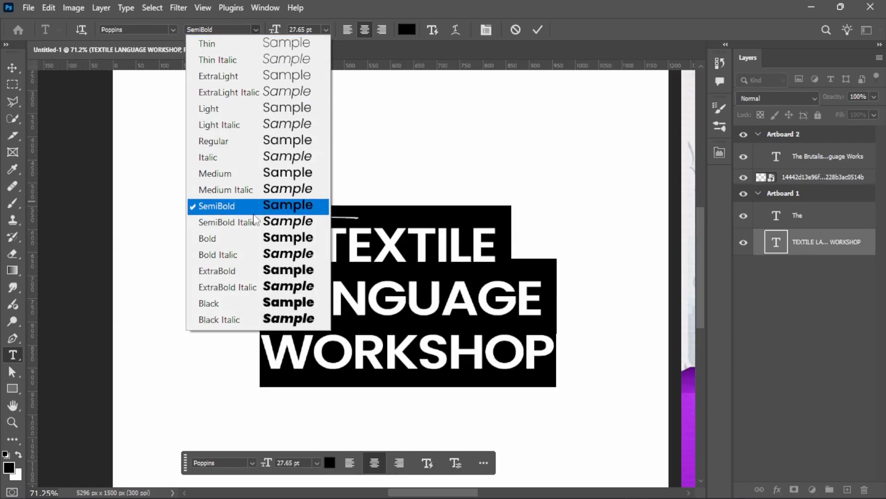
pyautogui.click(252, 238)
pyautogui.hotkey('ctrl', 'Return')
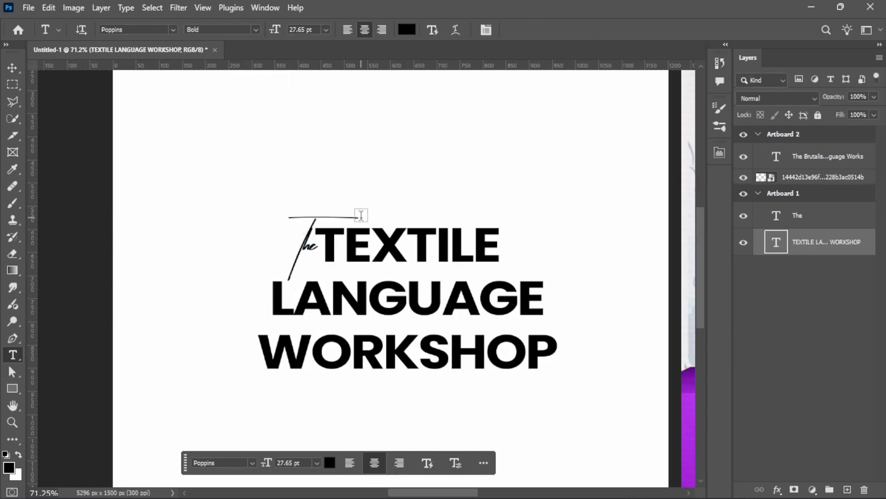
# Nudge the script word "The" slightly left so it sits clear of the T in TEXTILE
pyautogui.press('v')
pyautogui.click(299, 244)
pyautogui.scroll(-5, 320, 217)
pyautogui.moveTo(347, 198); pyautogui.dragTo(281, 198)
pyautogui.click(589, 365)
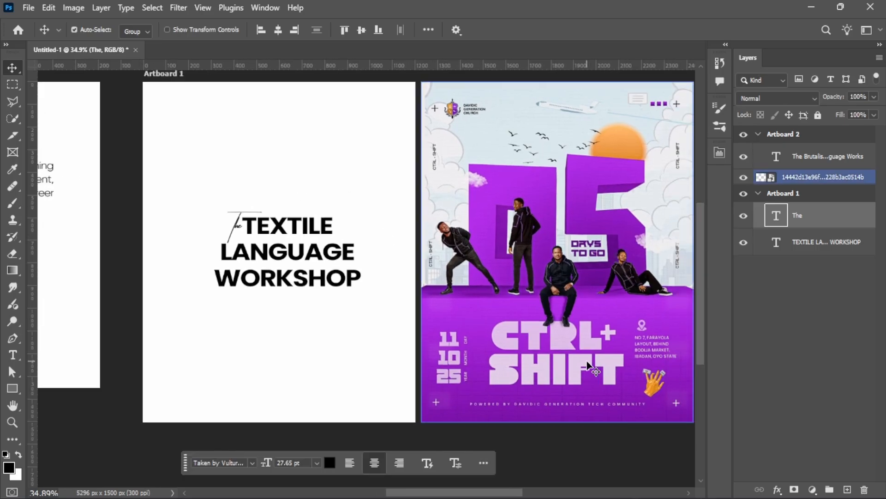
pyautogui.scroll(2, 341, 259)
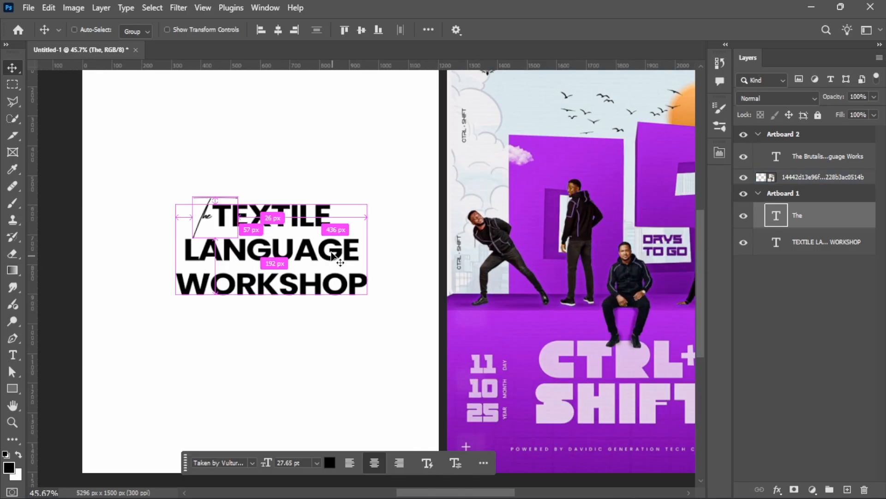
# Tighten the leading of the whole TEXTILE LANGUAGE WORKSHOP text by five increments and commit it
pyautogui.click(330, 251)
pyautogui.doubleClick(331, 250)
pyautogui.hotkey('alt', 'Up')
pyautogui.hotkey('alt', 'Up')
pyautogui.hotkey('alt', 'Up')
pyautogui.hotkey('alt', 'Up')
pyautogui.hotkey('alt', 'Up')
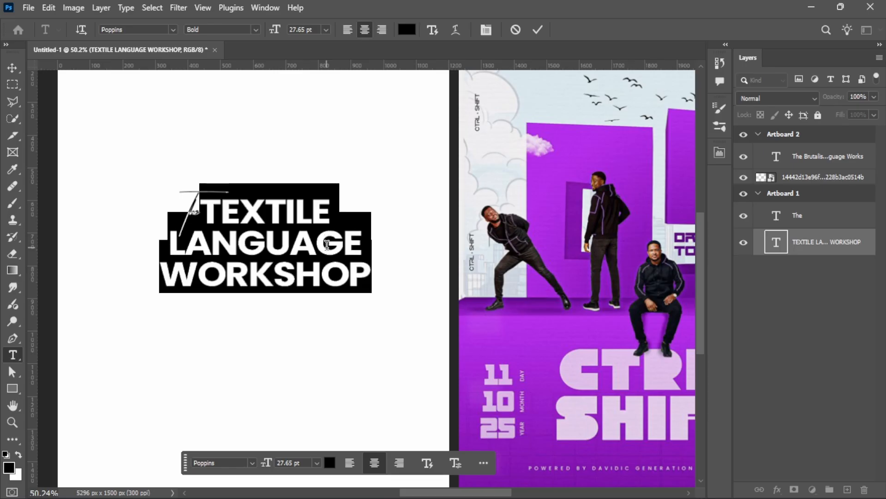
pyautogui.hotkey('ctrl', 'Return')
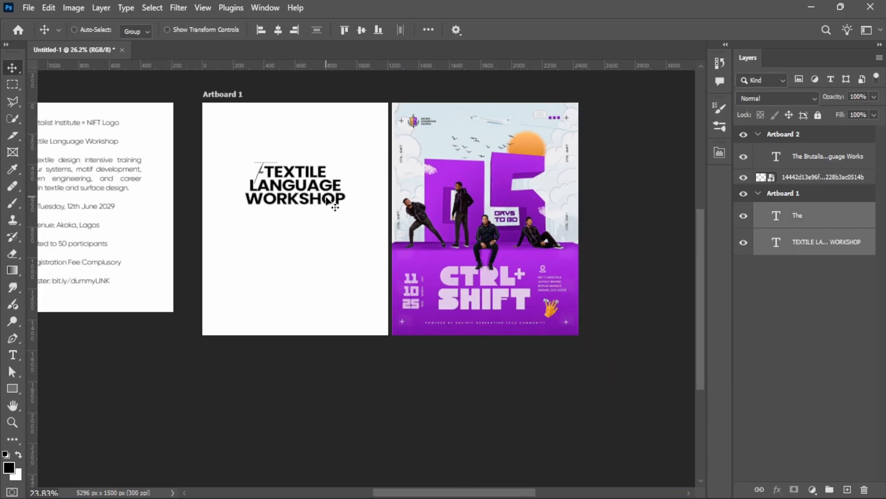
# Move both title layers down on Artboard 1 and enlarge them slightly from their centre
pyautogui.scroll(2, 242, 131)
pyautogui.scroll(3, 613, 388)
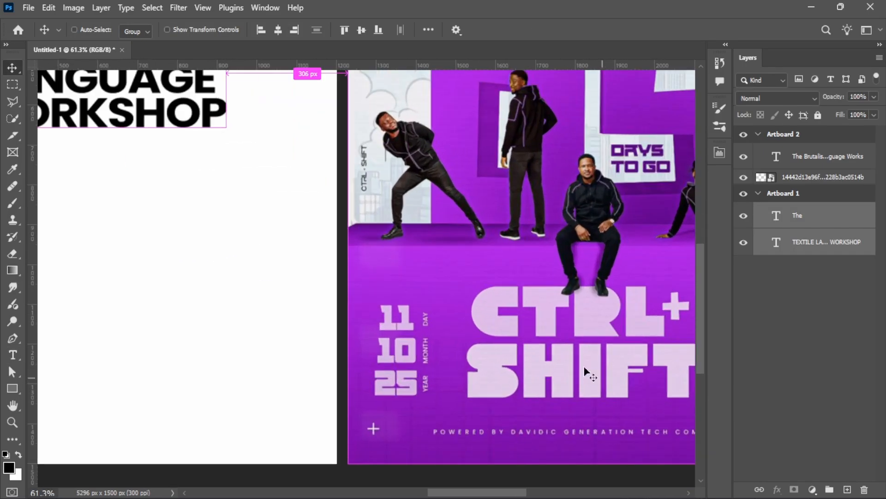
pyautogui.scroll(-3, 588, 367)
pyautogui.scroll(-2, 358, 215)
pyautogui.moveTo(336, 204); pyautogui.dragTo(336, 222)
pyautogui.hotkey('ctrl', 't')
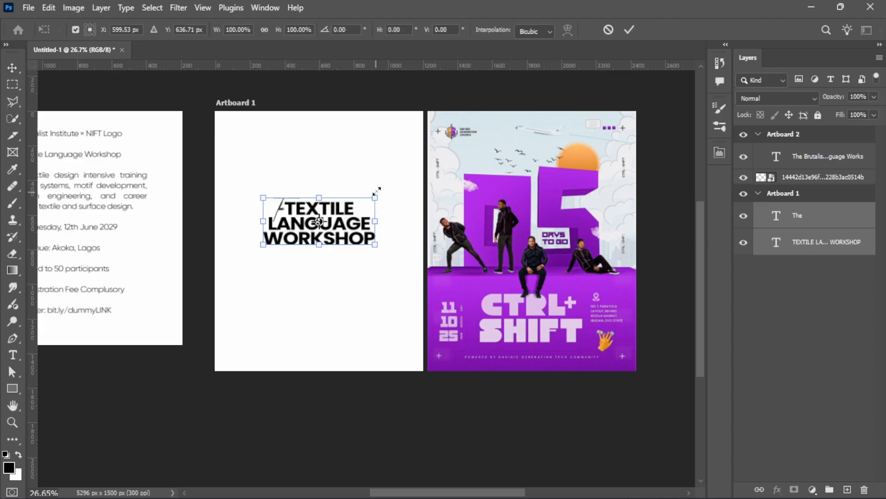
pyautogui.moveTo(376, 190)
pyautogui.mouseDown()
pyautogui.moveTo(392, 172)
pyautogui.moveTo(381, 183)
pyautogui.moveTo(387, 193)
pyautogui.mouseUp()
pyautogui.moveTo(386, 193); pyautogui.dragTo(382, 193)
pyautogui.press('Return')
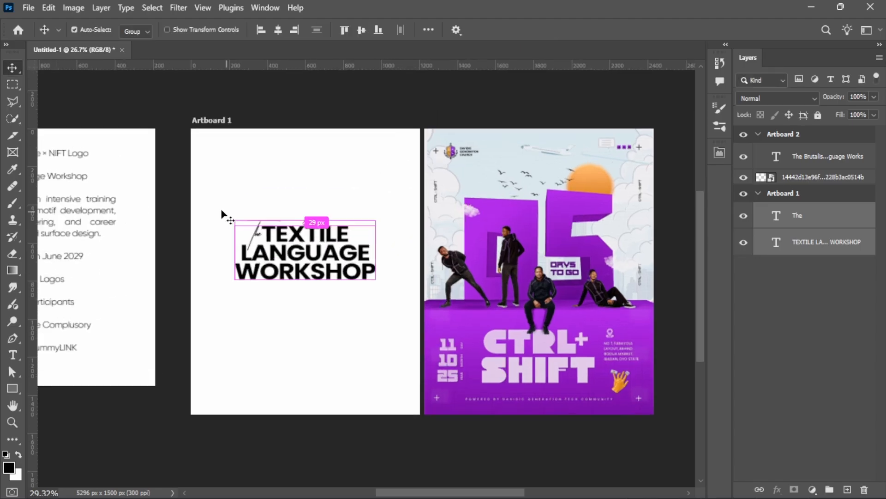
# Draw a black rectangle above the title on Artboard 1 and place a duplicate just to its right
pyautogui.scroll(2, 221, 215)
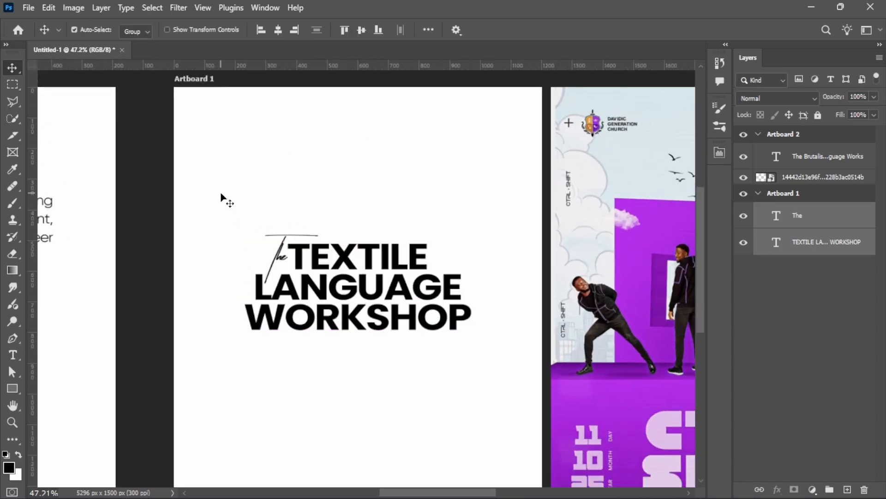
pyautogui.press('u')
pyautogui.moveTo(242, 121); pyautogui.dragTo(358, 163)
pyautogui.click(684, 148)
pyautogui.press('v')
pyautogui.scroll(2, 313, 118)
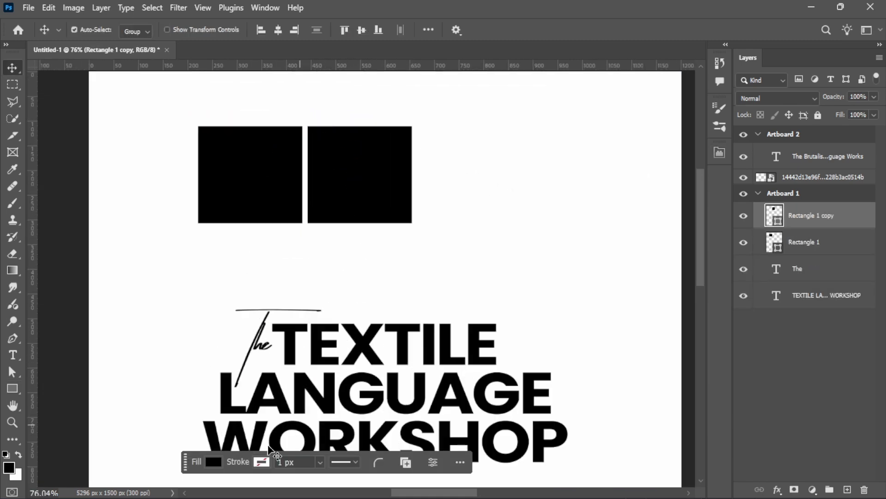
# Change the duplicate rectangle's fill to light blue
pyautogui.click(214, 461)
pyautogui.click(303, 325)
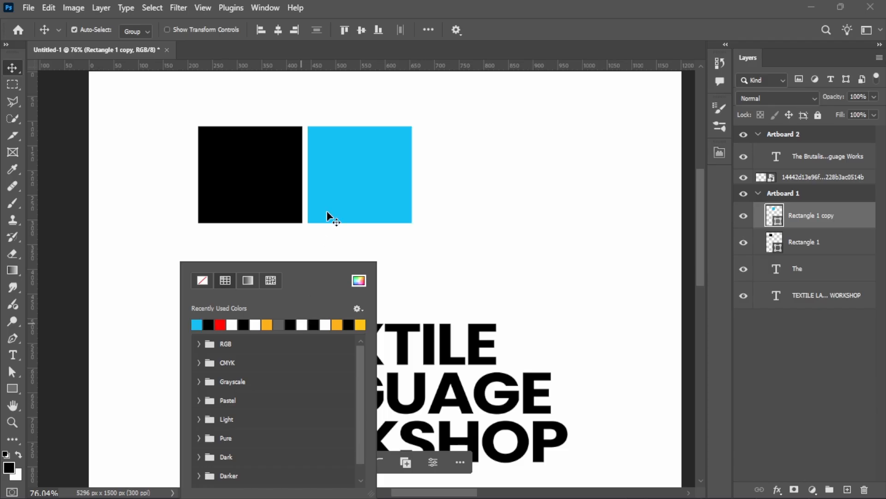
# Inspect the light blue rectangle's fill in the colour picker and accept it as #14c2f5
pyautogui.click(362, 182)
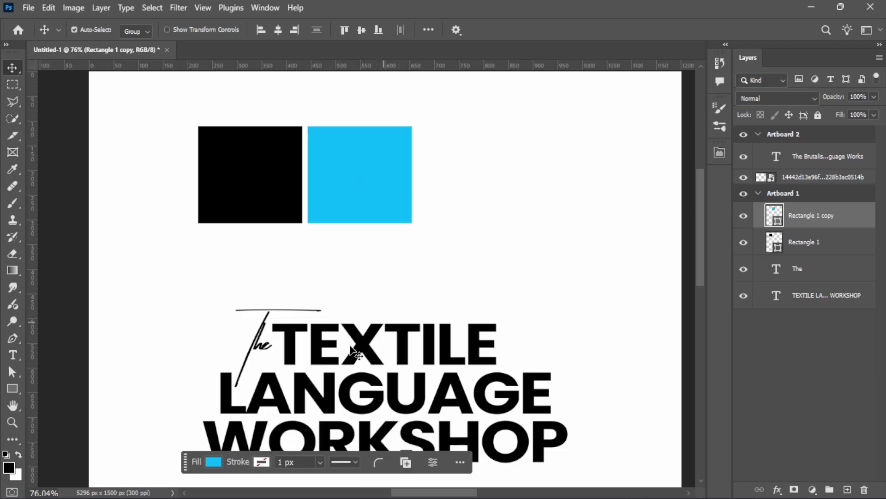
pyautogui.click(214, 461)
pyautogui.click(359, 280)
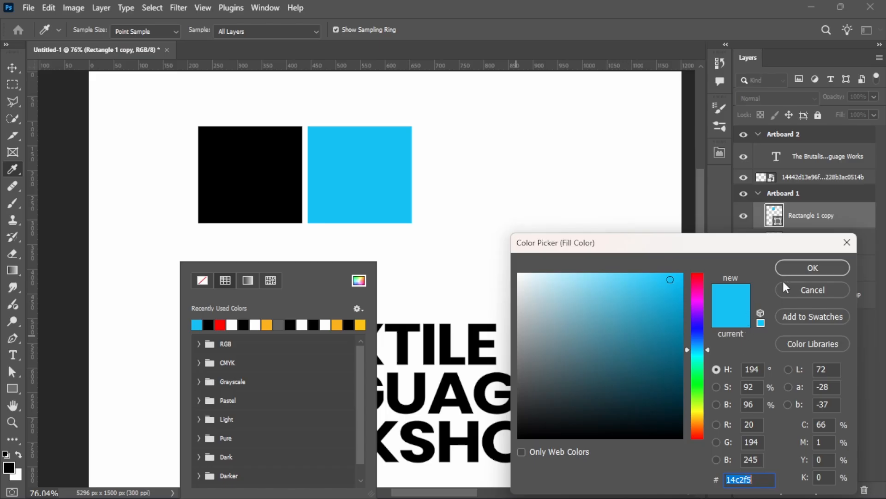
pyautogui.click(797, 268)
pyautogui.press('v')
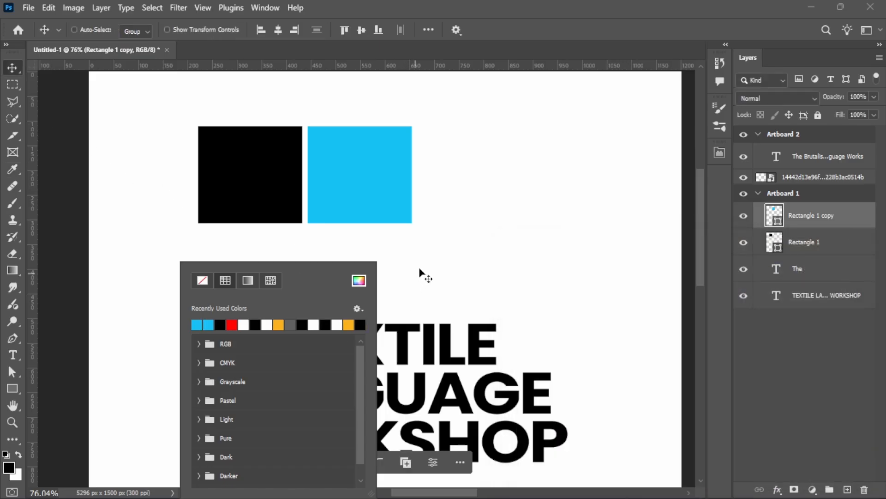
# Move the black and light blue rectangles together off Artboard 1 into the empty canvas just above it
pyautogui.scroll(-4, 421, 249)
pyautogui.click(364, 151)
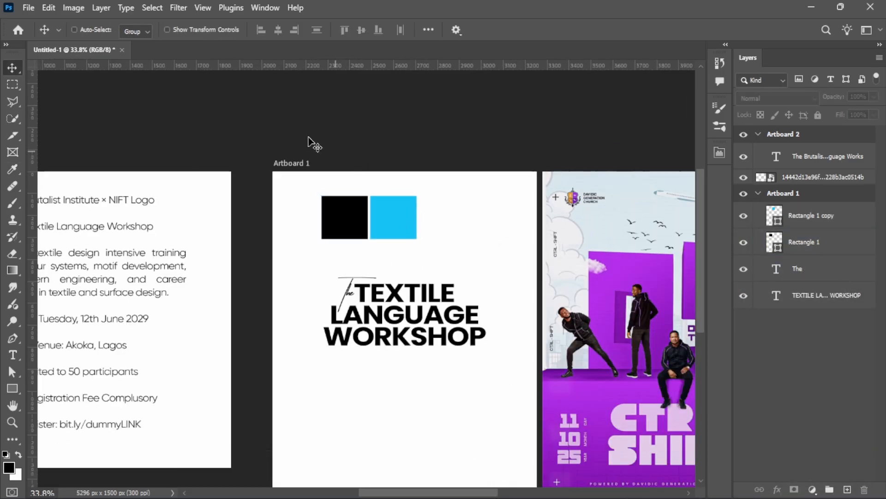
pyautogui.scroll(-1, 356, 191)
pyautogui.scroll(4, 362, 240)
pyautogui.keyDown('ctrl'); pyautogui.click(356, 232); pyautogui.keyUp('ctrl')
pyautogui.moveTo(327, 199); pyautogui.dragTo(273, 188)
pyautogui.keyDown('ctrl'); pyautogui.keyDown('shift'); pyautogui.click(319, 217); pyautogui.keyUp('shift'); pyautogui.keyUp('ctrl')
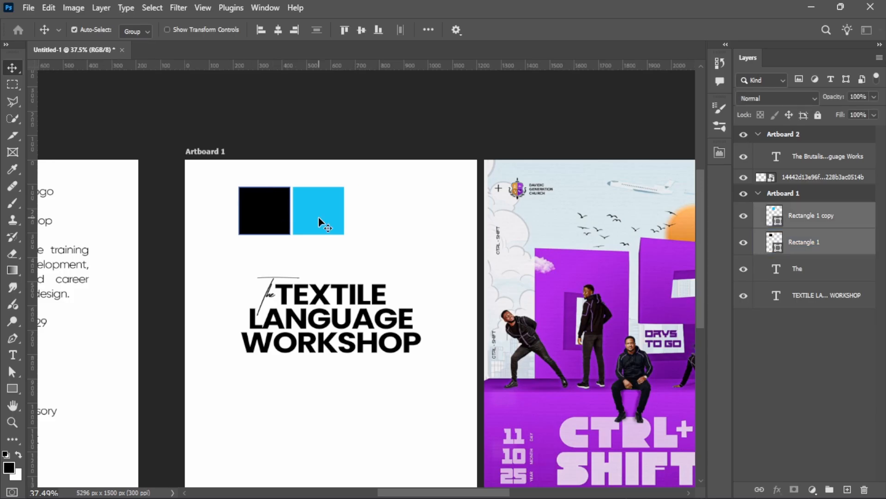
pyautogui.moveTo(319, 216); pyautogui.dragTo(306, 103)
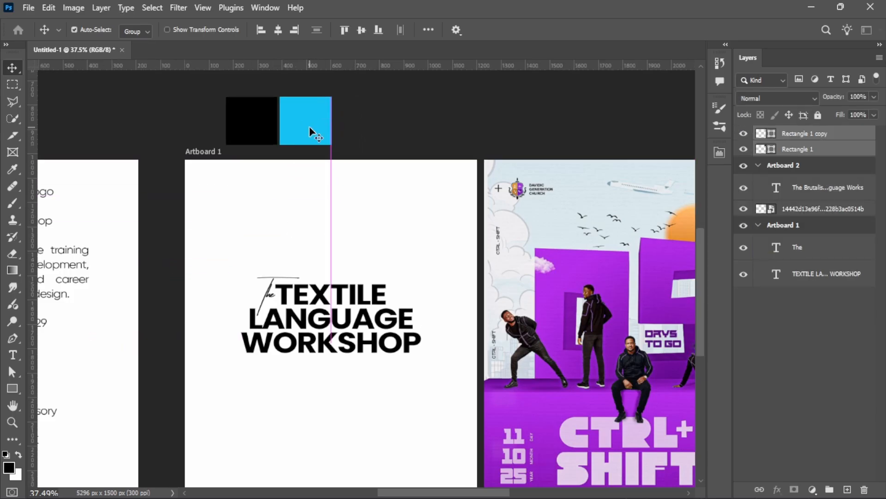
# Examine Artboard 1's title layout side by side with the purple reference flyer
pyautogui.scroll(-2, 340, 148)
pyautogui.scroll(4, 339, 171)
pyautogui.moveTo(360, 160); pyautogui.dragTo(342, 153)
pyautogui.keyDown('ctrl'); pyautogui.click(359, 133); pyautogui.keyUp('ctrl')
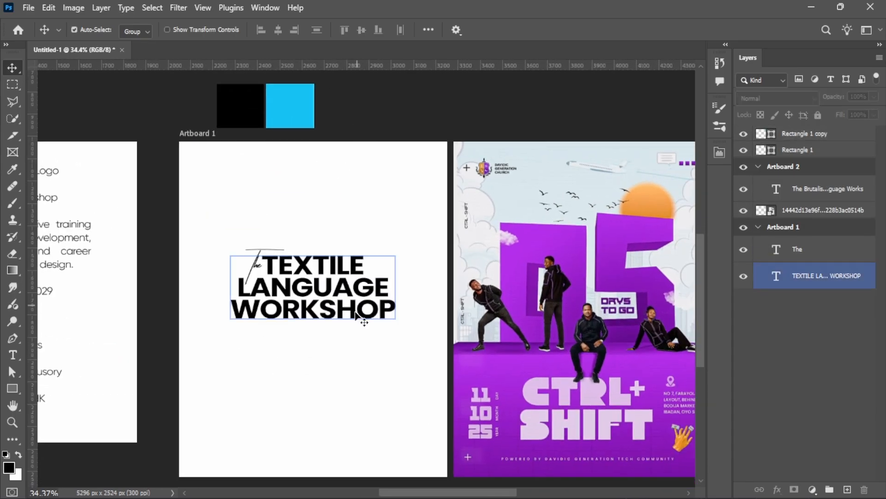
pyautogui.scroll(2, 352, 333)
pyautogui.scroll(-4, 278, 166)
pyautogui.scroll(1, 143, 180)
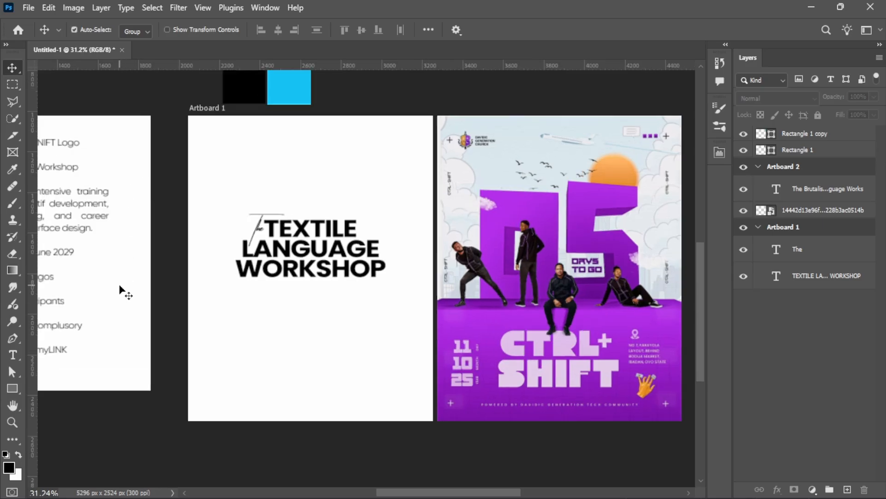
pyautogui.click(496, 347)
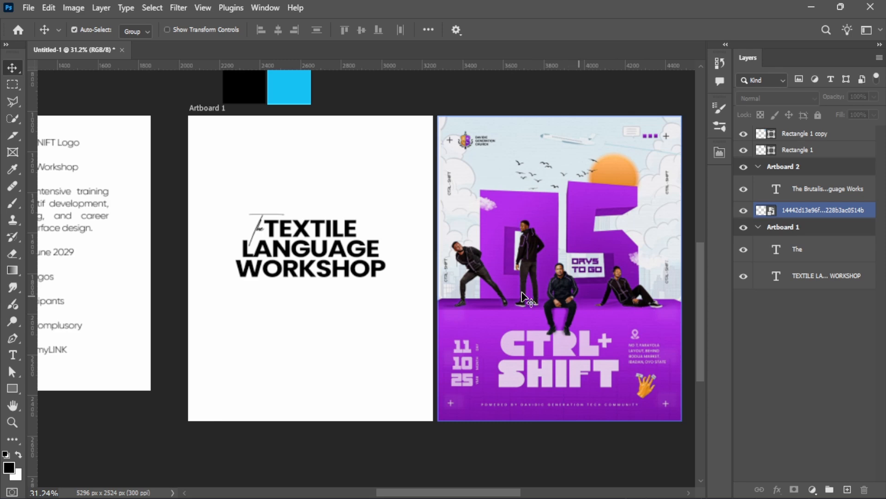
pyautogui.click(158, 282)
# Draw a black rectangle across the lower part of Artboard 1 and fit it to the artboard's edges at 1200 x 614 px
pyautogui.press('u')
pyautogui.moveTo(172, 296); pyautogui.dragTo(443, 431)
pyautogui.moveTo(171, 364); pyautogui.dragTo(189, 364)
pyautogui.moveTo(443, 364); pyautogui.dragTo(433, 365)
pyautogui.moveTo(310, 430); pyautogui.dragTo(311, 420)
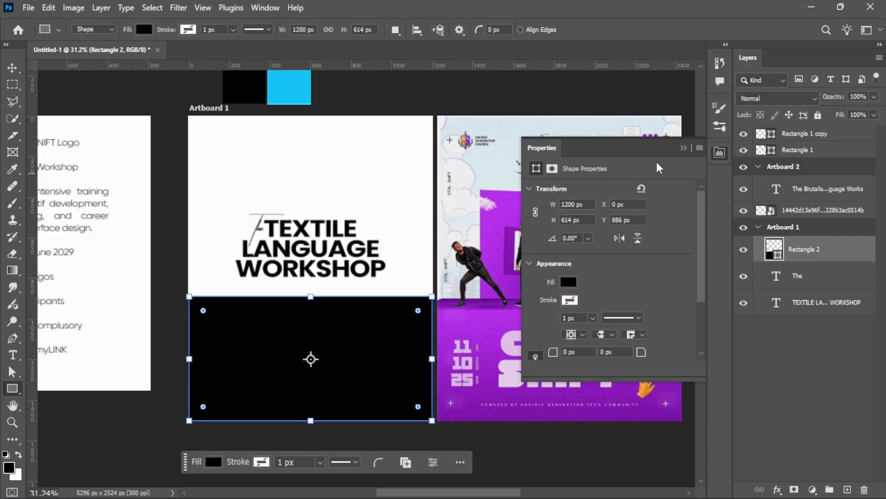
pyautogui.click(683, 148)
pyautogui.scroll(2, 356, 368)
pyautogui.press('v')
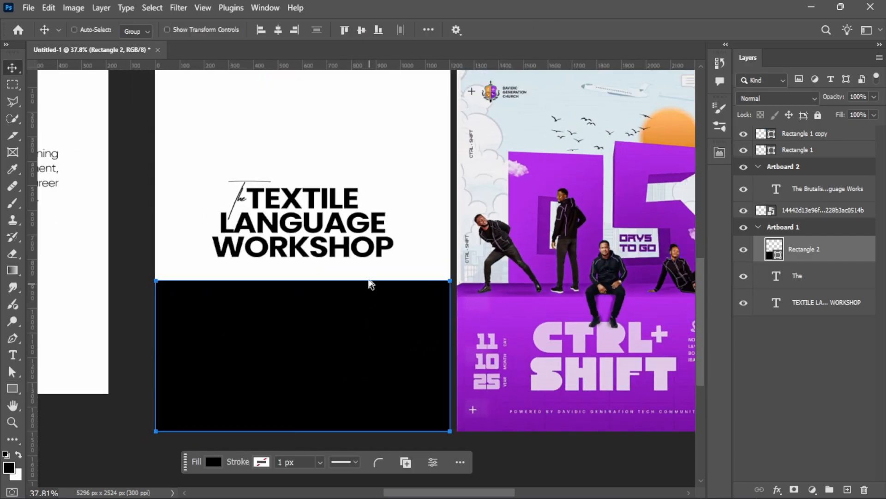
# Examine the reference flyer's purple lower section and compare it with the black rectangle on Artboard 1
pyautogui.scroll(-2, 368, 283)
pyautogui.scroll(3, 521, 330)
pyautogui.scroll(-1, 431, 293)
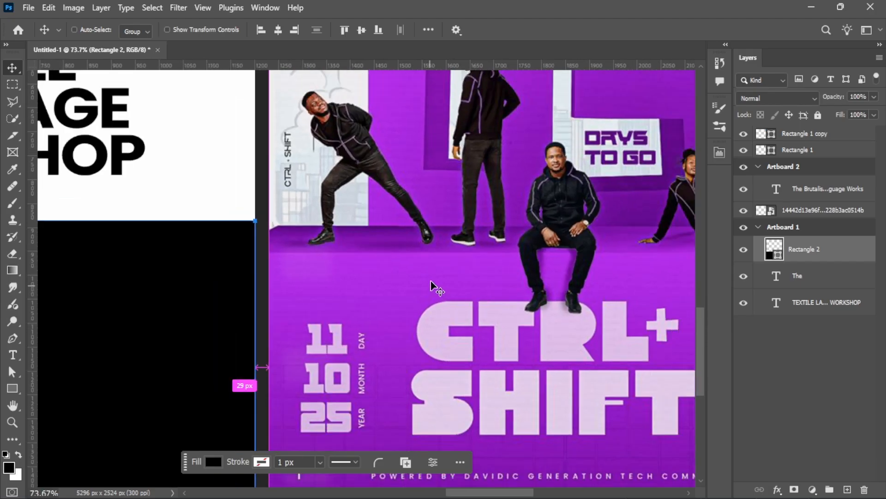
pyautogui.scroll(-2, 436, 272)
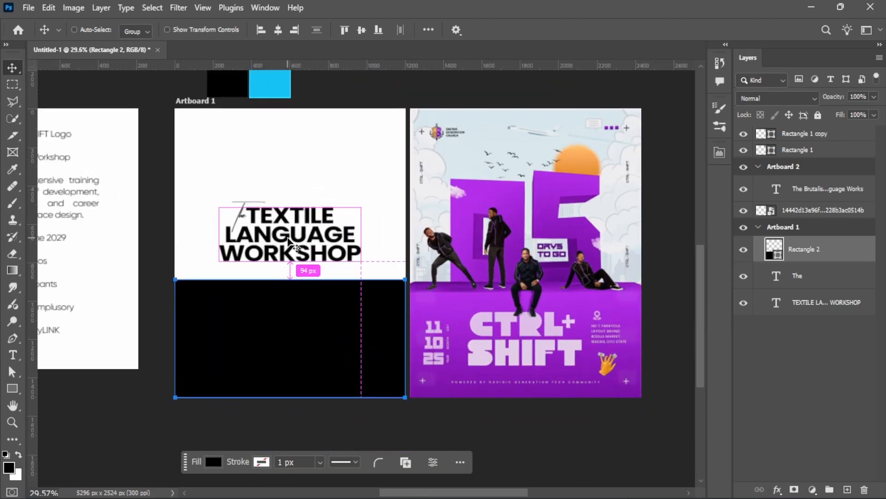
pyautogui.press('ctrl')
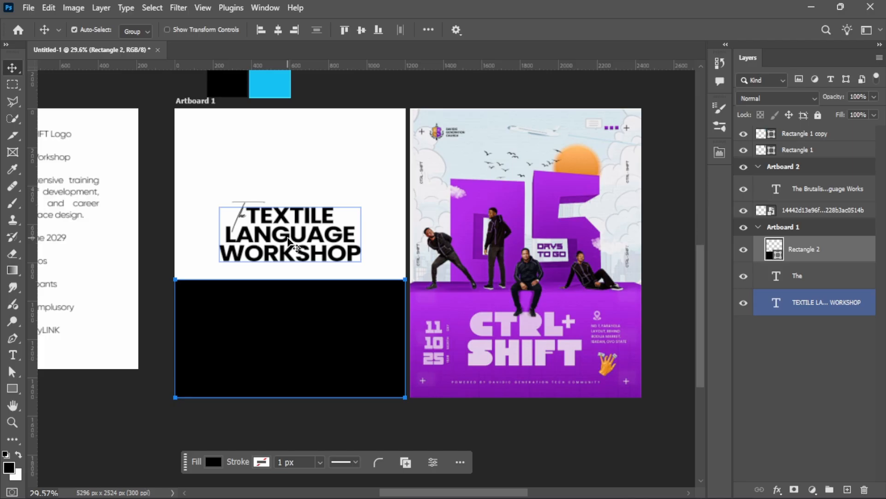
pyautogui.scroll(3, 474, 381)
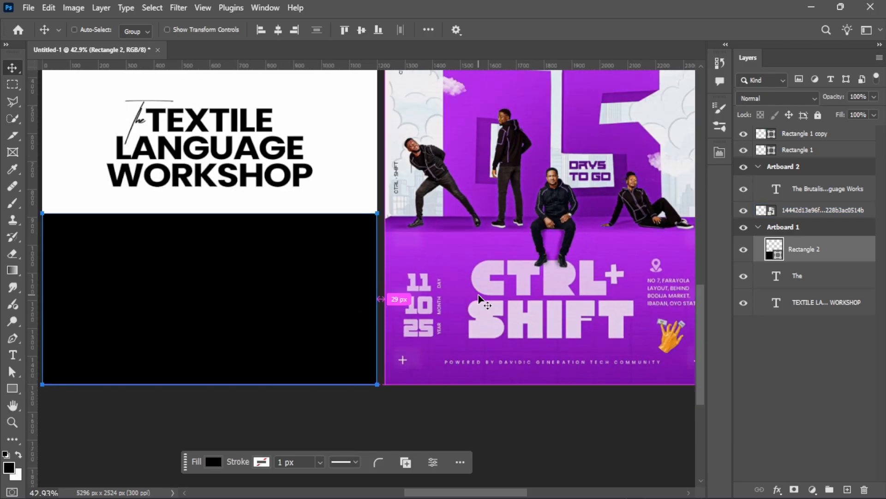
pyautogui.scroll(-1, 475, 301)
pyautogui.keyDown('ctrl'); pyautogui.click(435, 351); pyautogui.keyUp('ctrl')
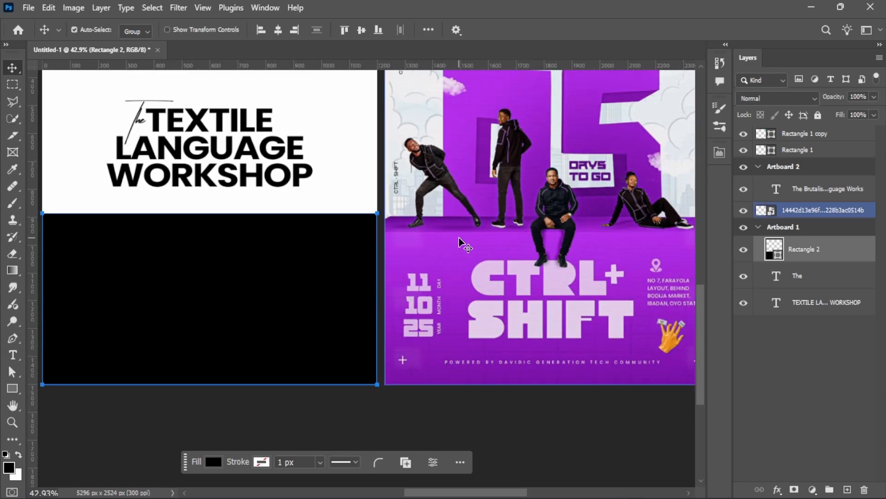
pyautogui.scroll(-3, 492, 257)
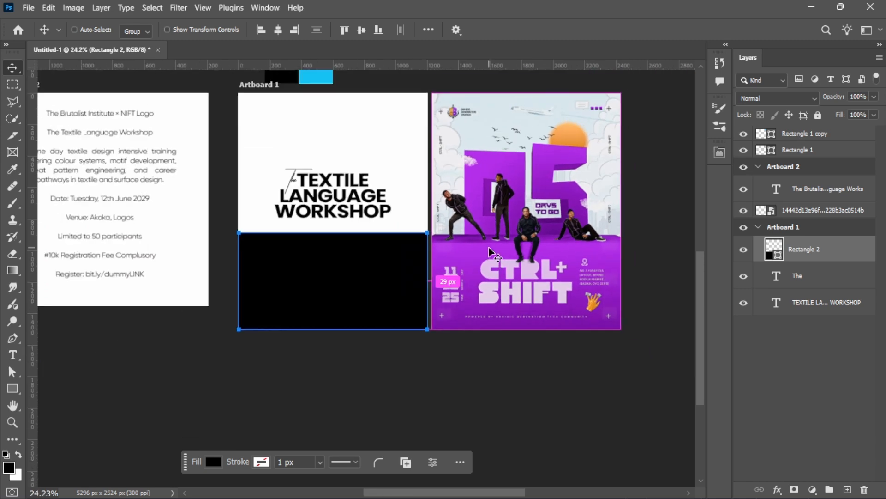
pyautogui.scroll(1, 261, 218)
pyautogui.scroll(1, 360, 277)
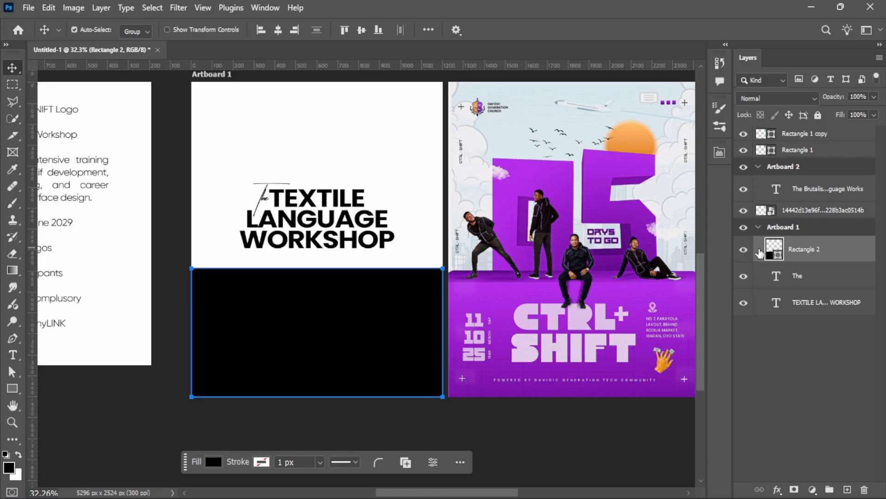
pyautogui.doubleClick(759, 253)
pyautogui.moveTo(608, 124); pyautogui.dragTo(453, 82)
pyautogui.click(666, 106)
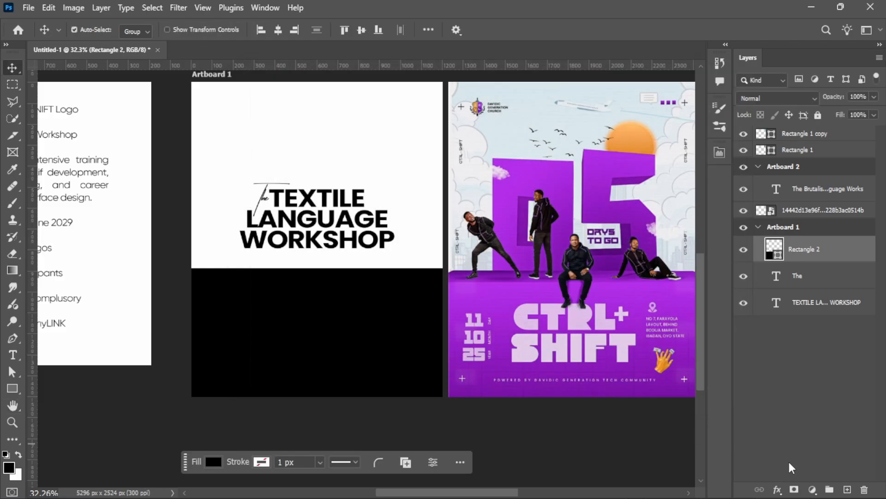
pyautogui.click(779, 489)
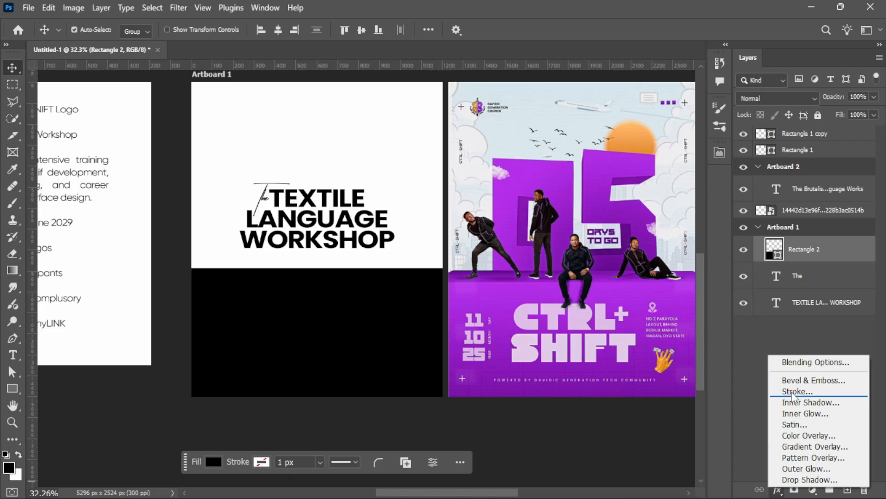
pyautogui.click(755, 248)
# Add a Gradient Overlay to the lower black rectangle's layer style, leaving Stroke disabled
pyautogui.doubleClick(756, 252)
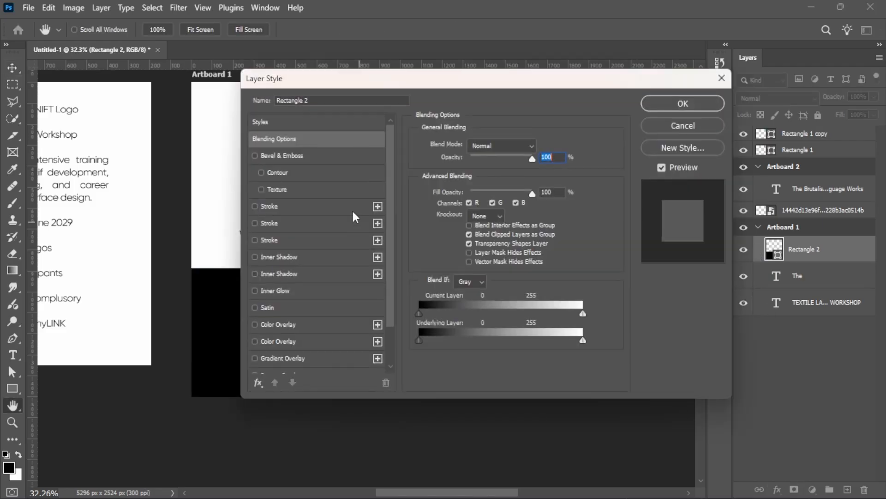
pyautogui.click(272, 223)
pyautogui.moveTo(382, 80); pyautogui.dragTo(446, 105)
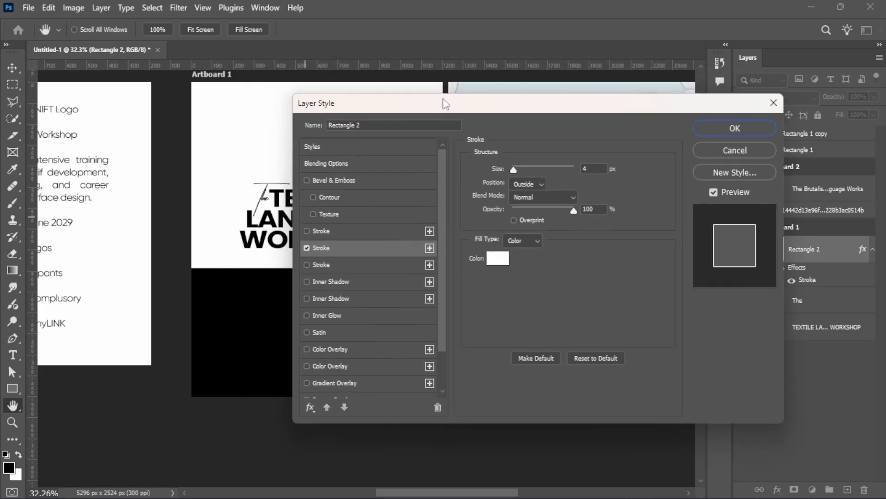
pyautogui.click(307, 248)
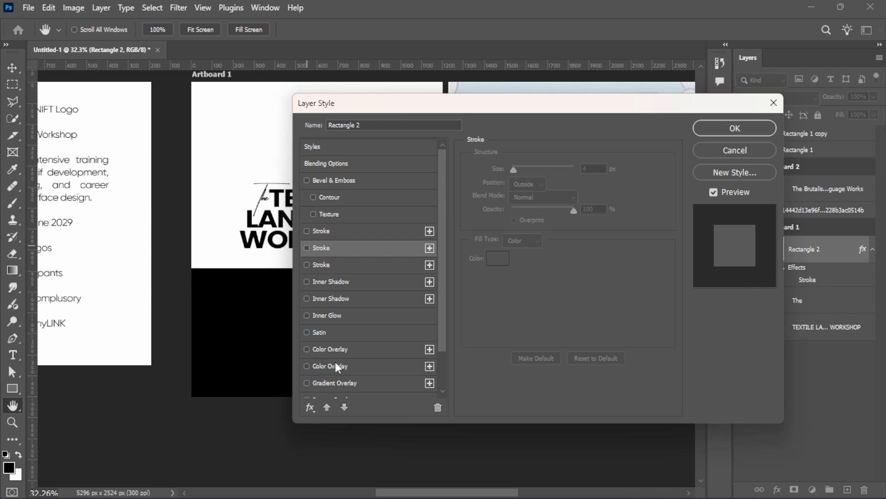
pyautogui.scroll(-3, 336, 363)
pyautogui.click(339, 342)
pyautogui.moveTo(430, 106); pyautogui.dragTo(593, 115)
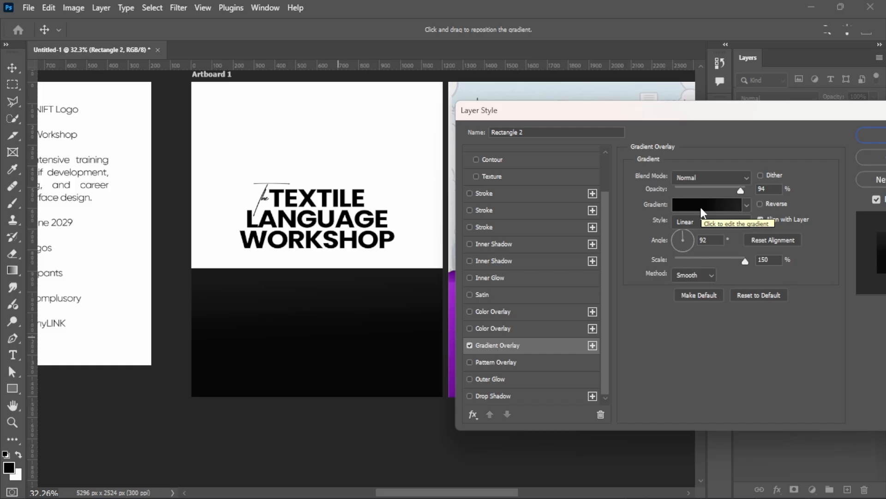
pyautogui.moveTo(695, 110); pyautogui.dragTo(608, 107)
# Apply the Blue_13 preset from the Blues group to the rectangle's gradient overlay
pyautogui.click(623, 202)
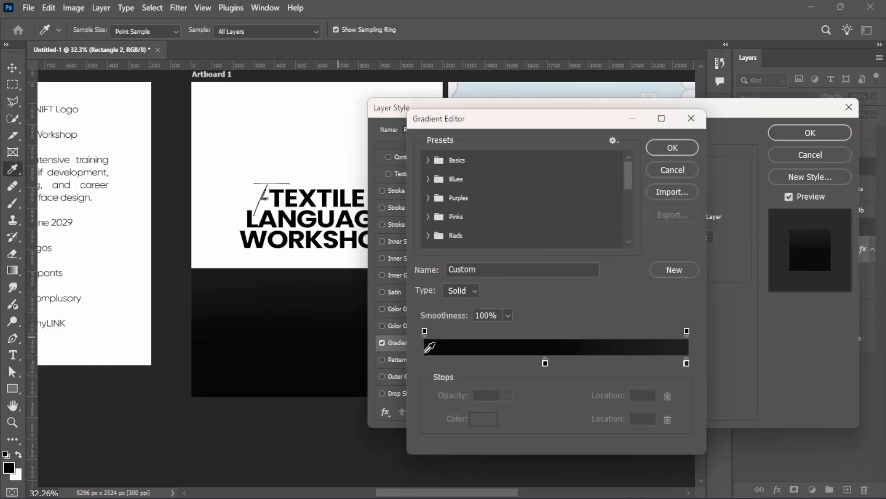
pyautogui.click(425, 331)
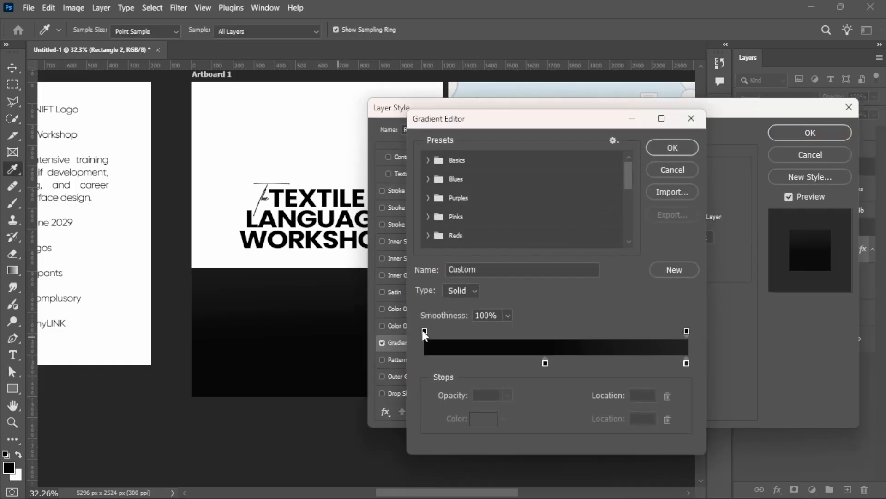
pyautogui.click(427, 179)
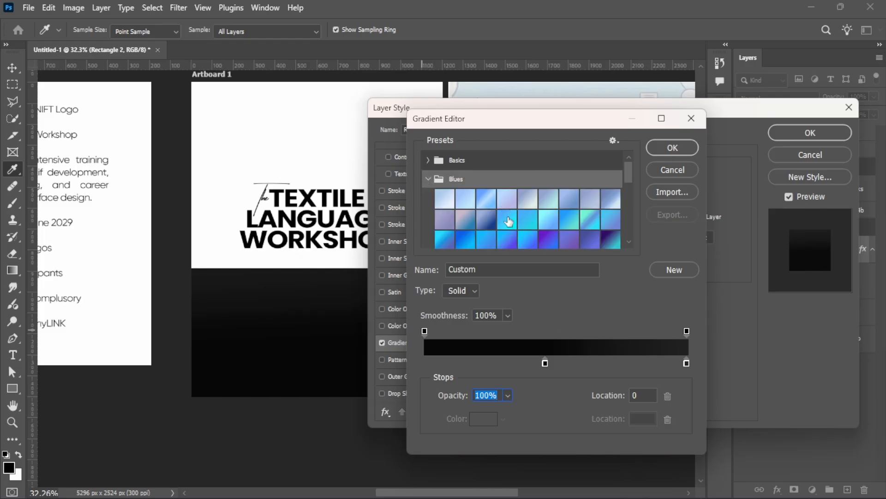
pyautogui.click(508, 221)
pyautogui.click(672, 147)
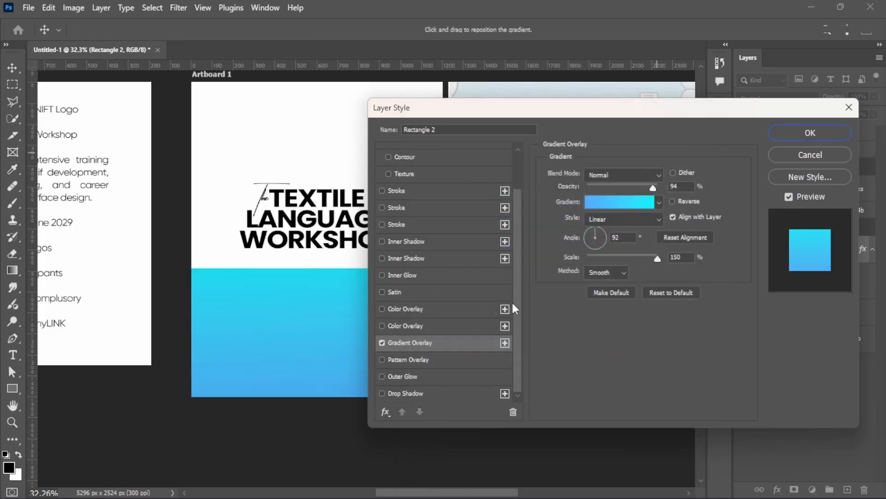
# Set the starting colour stop of the overlay gradient to black, #000000
pyautogui.click(600, 201)
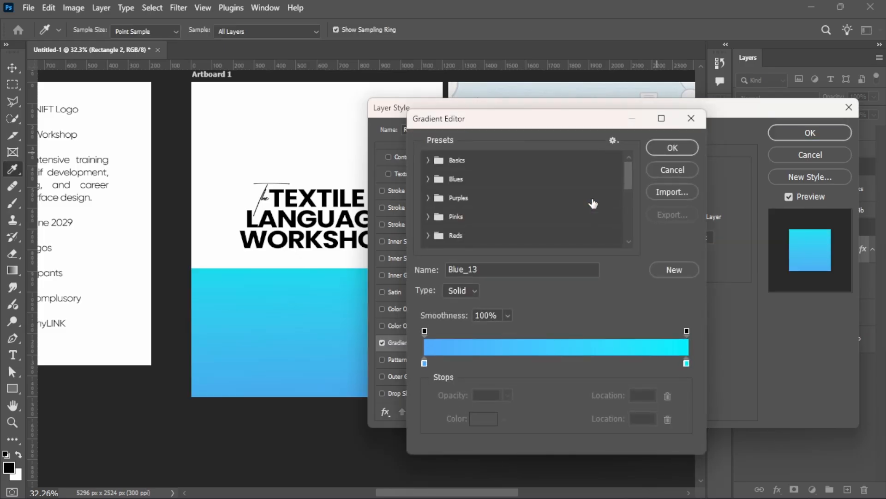
pyautogui.click(424, 363)
pyautogui.moveTo(425, 331)
pyautogui.mouseDown()
pyautogui.moveTo(436, 330)
pyautogui.moveTo(417, 336)
pyautogui.mouseUp()
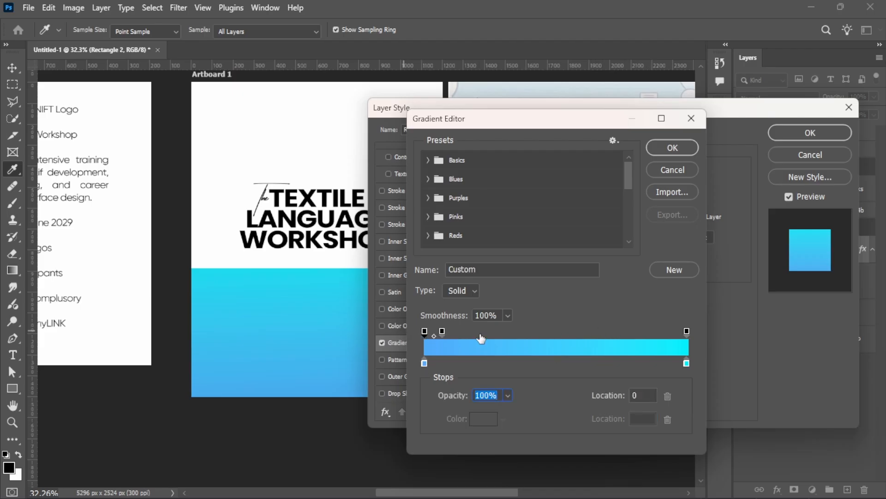
pyautogui.moveTo(480, 334); pyautogui.dragTo(425, 332)
pyautogui.click(689, 331)
pyautogui.click(425, 364)
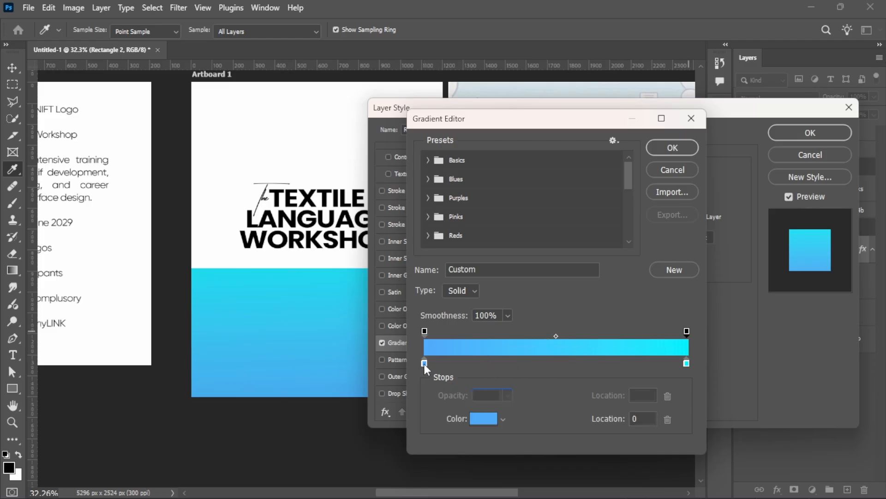
pyautogui.click(484, 419)
pyautogui.moveTo(562, 365); pyautogui.dragTo(519, 437)
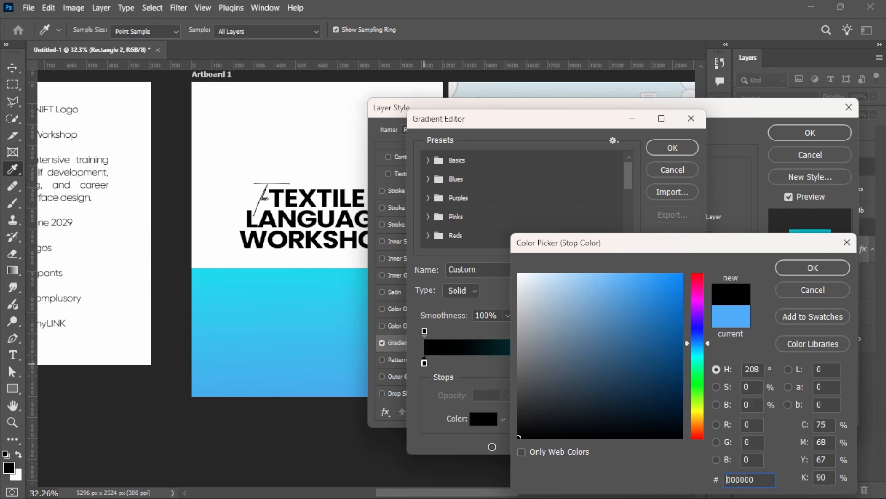
pyautogui.click(811, 269)
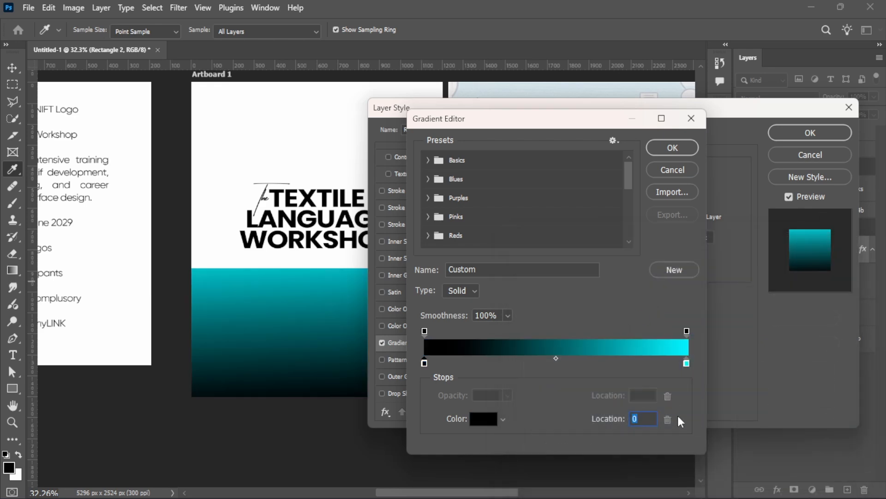
# Set the ending colour stop of the overlay gradient to dark grey, #222222, and apply the gradient overlay to the lower rectangle
pyautogui.click(687, 364)
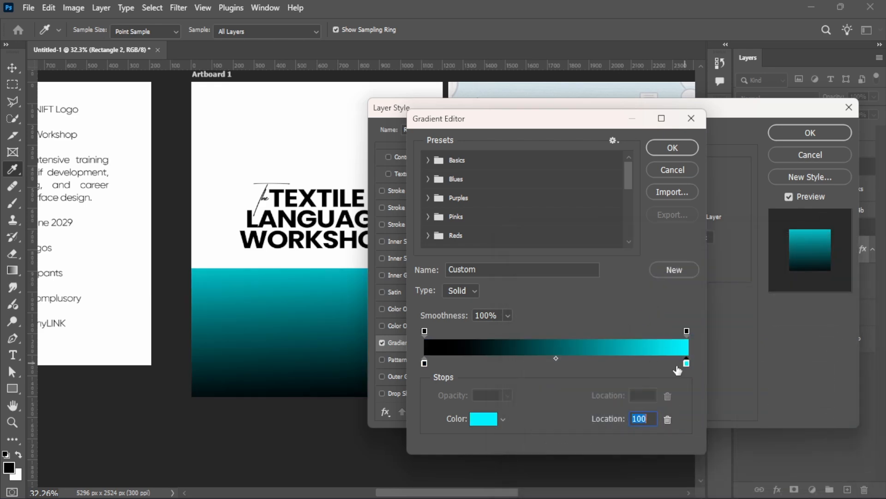
pyautogui.click(483, 419)
pyautogui.moveTo(556, 342); pyautogui.dragTo(508, 457)
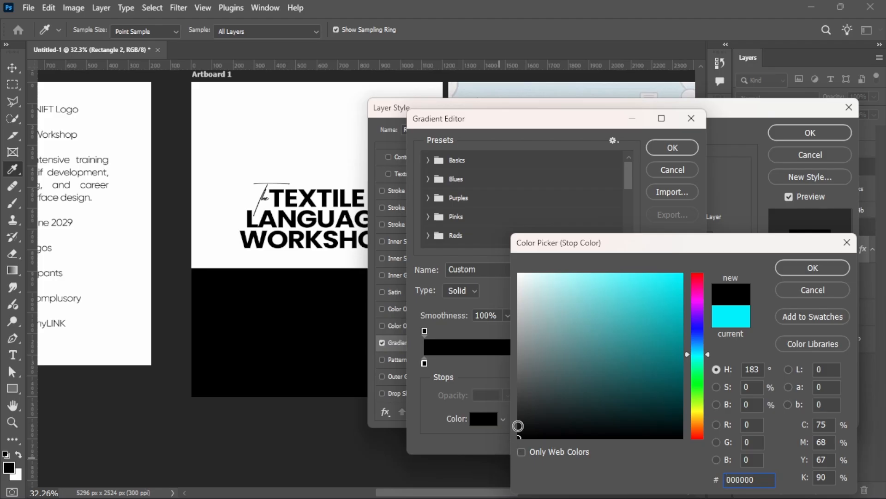
pyautogui.moveTo(518, 426)
pyautogui.mouseDown()
pyautogui.moveTo(521, 409)
pyautogui.moveTo(521, 417)
pyautogui.mouseUp()
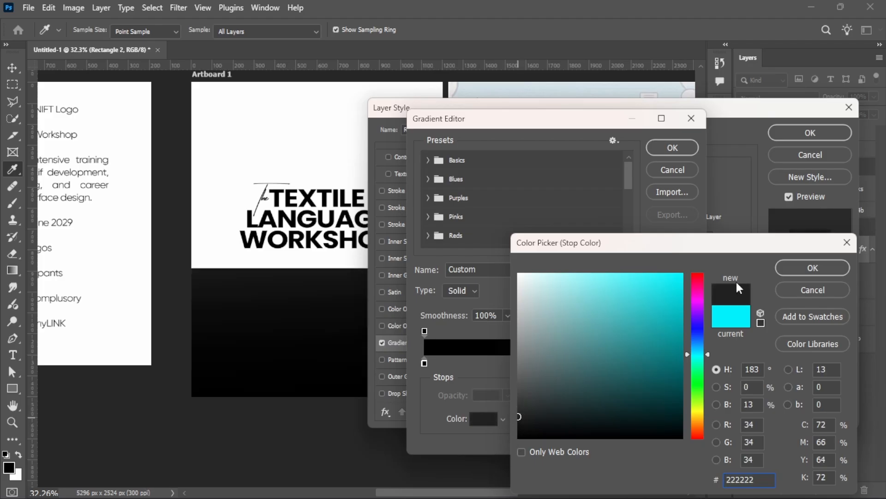
pyautogui.click(815, 271)
pyautogui.click(672, 148)
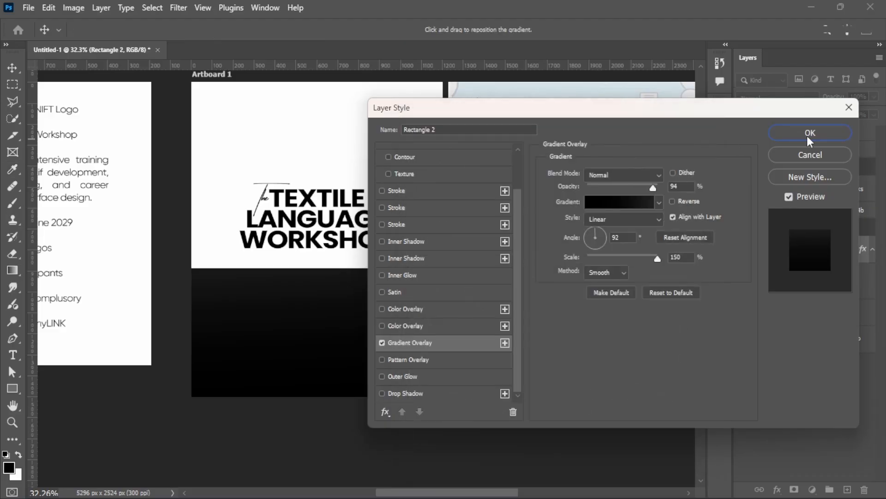
pyautogui.click(811, 133)
# Examine the black gradient on the lower rectangle and compare it with the floor edge in the reference flyer
pyautogui.press('v')
pyautogui.scroll(3, 307, 313)
pyautogui.scroll(3, 294, 236)
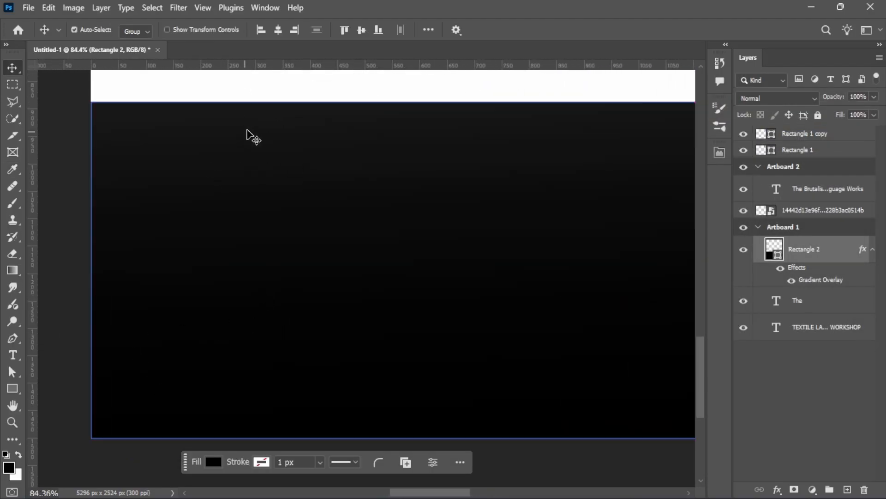
pyautogui.scroll(-2, 223, 164)
pyautogui.scroll(-4, 276, 294)
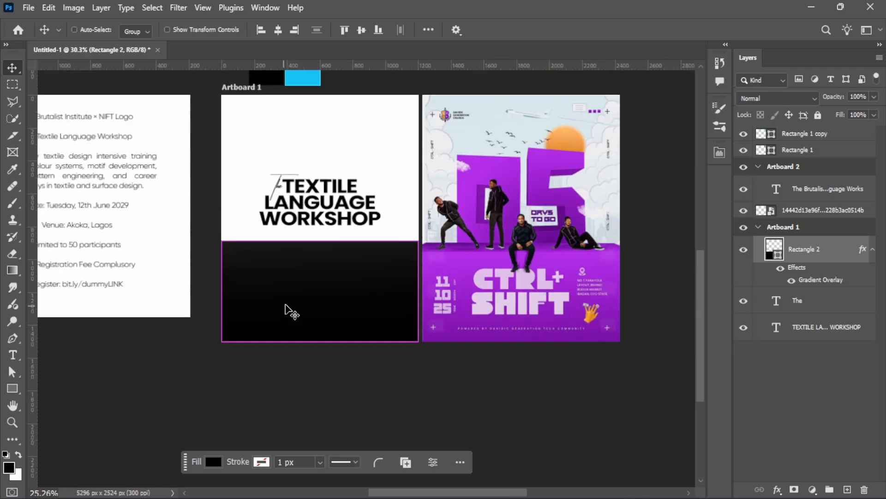
pyautogui.scroll(2, 258, 184)
pyautogui.moveTo(534, 287); pyautogui.dragTo(414, 313)
pyautogui.scroll(6, 414, 312)
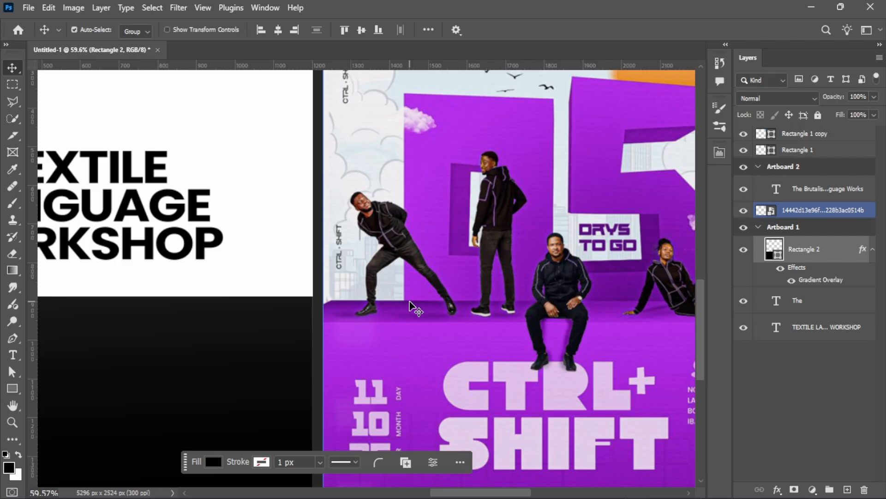
pyautogui.scroll(-5, 413, 313)
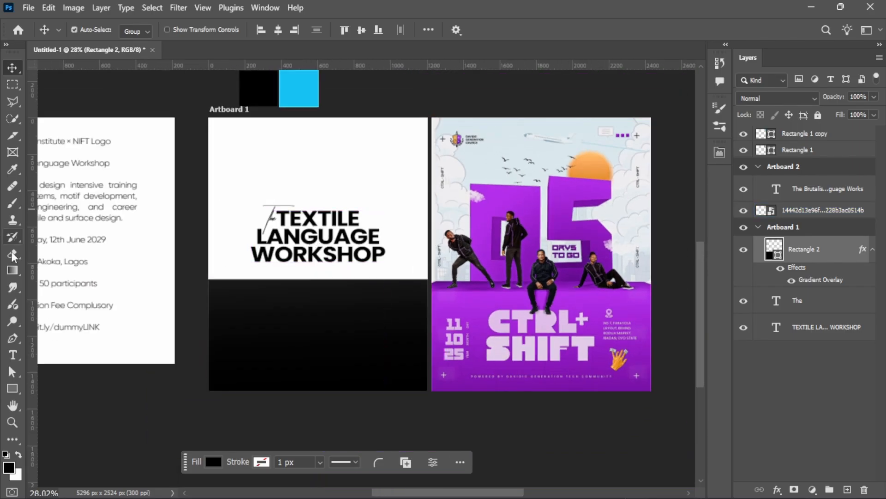
pyautogui.scroll(3, 621, 275)
pyautogui.scroll(-1, 628, 272)
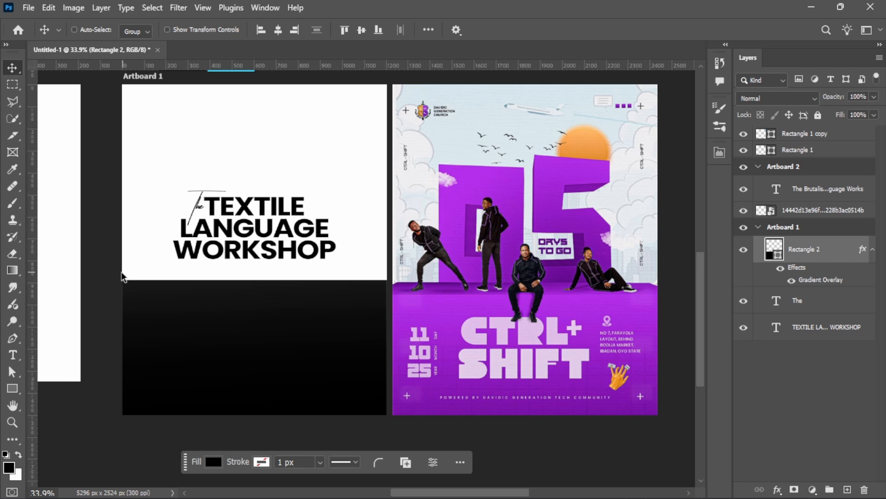
pyautogui.press('ctrl')
# Draw a black rectangle across the full width of Artboard 1, 1200 px wide and about 197 px high
pyautogui.click(14, 392)
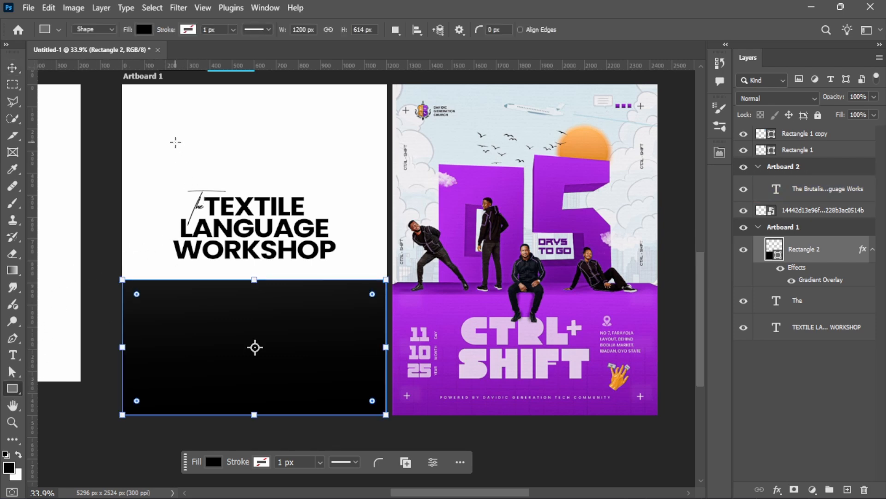
pyautogui.moveTo(122, 160)
pyautogui.mouseDown()
pyautogui.moveTo(390, 199)
pyautogui.moveTo(392, 212)
pyautogui.mouseUp()
pyautogui.scroll(2, 91, 176)
pyautogui.moveTo(97, 184); pyautogui.dragTo(101, 184)
pyautogui.scroll(-2, 235, 169)
pyautogui.scroll(4, 415, 180)
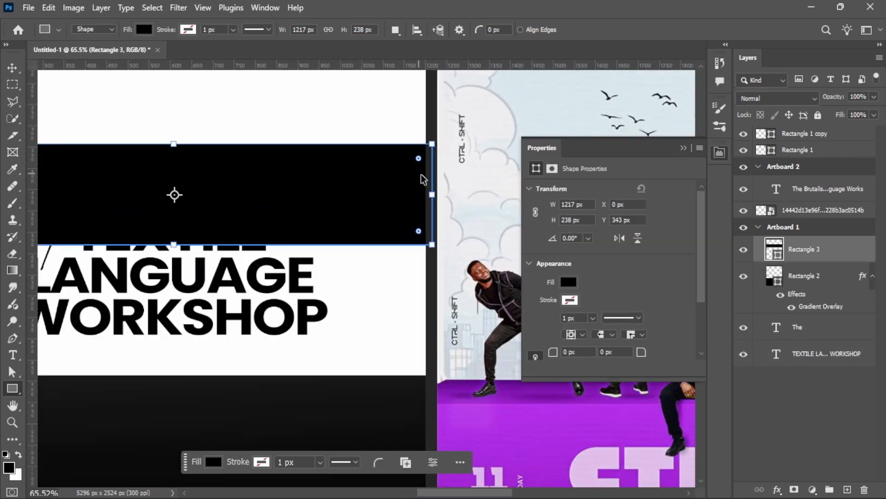
pyautogui.moveTo(440, 199); pyautogui.dragTo(431, 199)
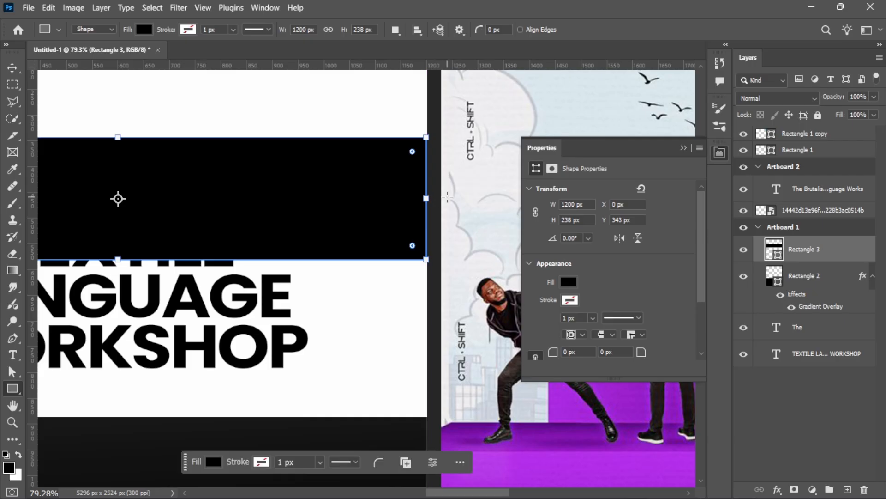
pyautogui.scroll(-4, 353, 199)
pyautogui.moveTo(291, 171); pyautogui.dragTo(291, 175)
# Move the new black band down so its lower edge rests on the upper edge of the gradient rectangle
pyautogui.press('v')
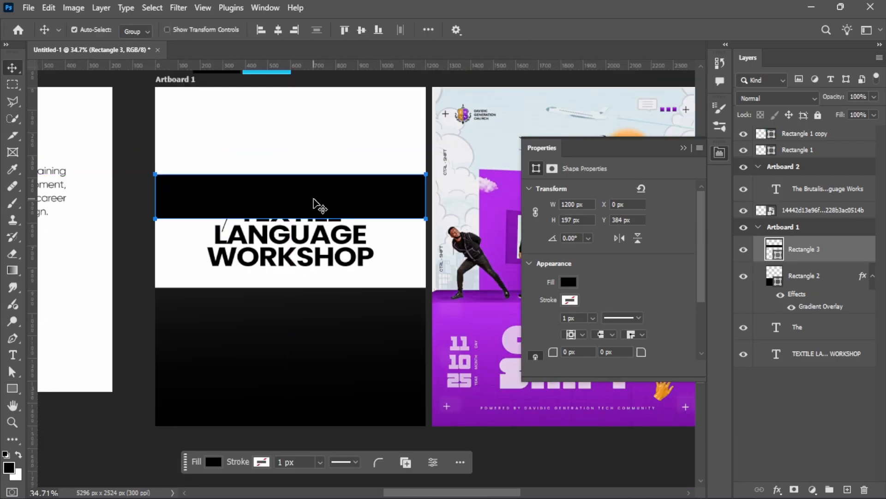
pyautogui.moveTo(317, 204); pyautogui.dragTo(320, 272)
pyautogui.scroll(4, 204, 279)
pyautogui.moveTo(213, 272); pyautogui.dragTo(210, 268)
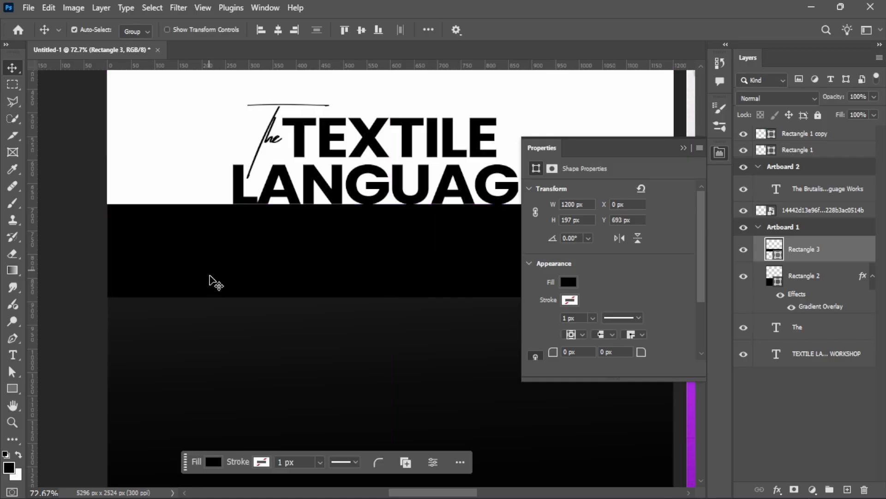
pyautogui.scroll(4, 210, 273)
pyautogui.scroll(-4, 196, 270)
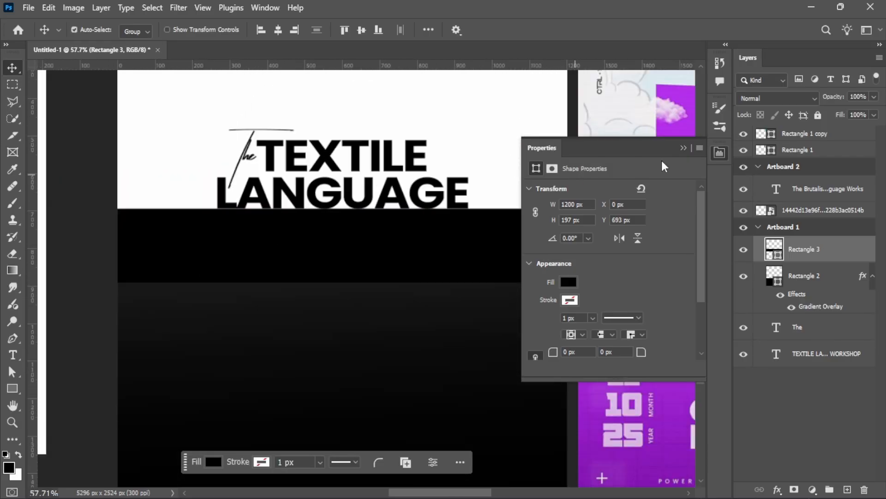
pyautogui.click(684, 149)
pyautogui.scroll(-3, 311, 244)
# Start a free transform on the black band and examine the angled floor surface in the reference flyer
pyautogui.hotkey('ctrl', 't')
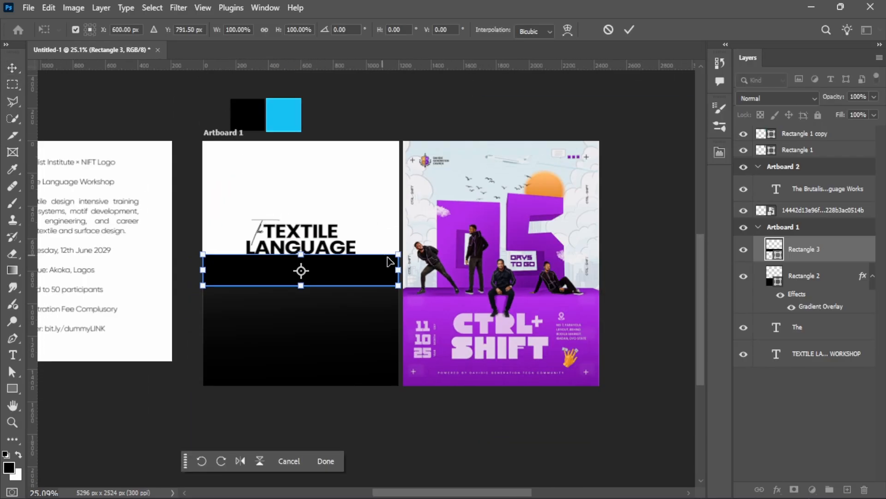
pyautogui.scroll(5, 390, 262)
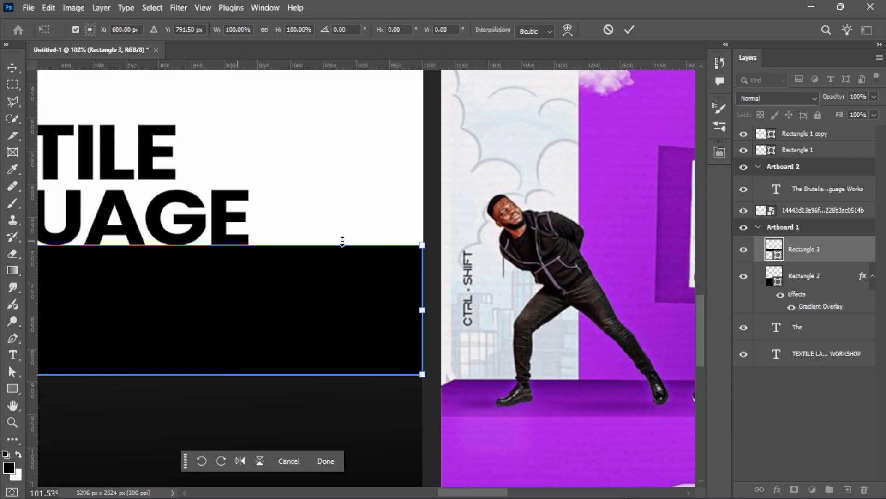
pyautogui.scroll(-4, 342, 241)
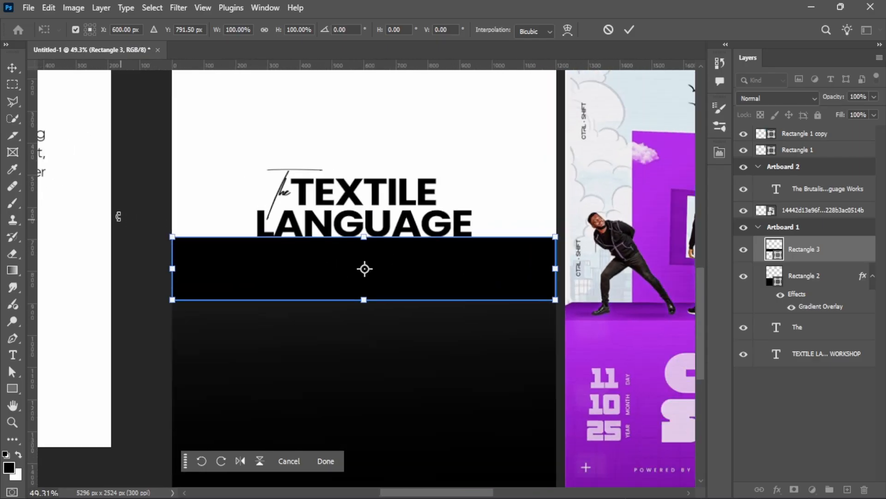
pyautogui.scroll(-2, 119, 217)
pyautogui.scroll(3, 642, 284)
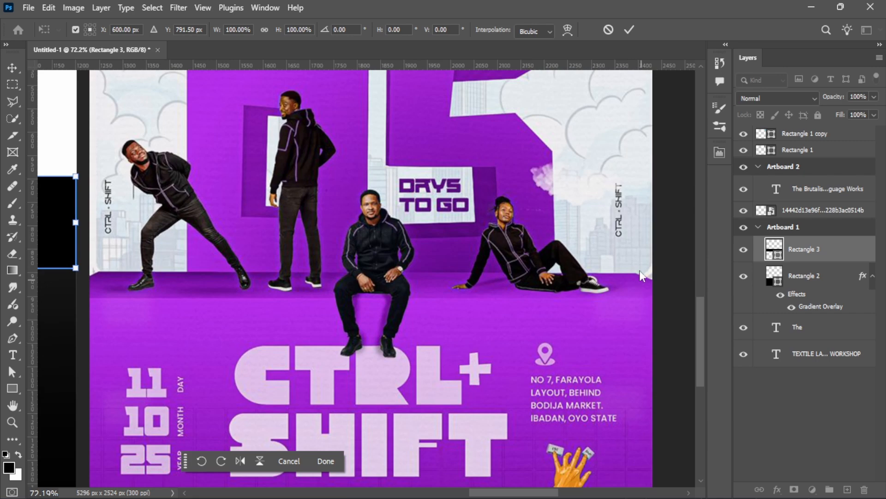
pyautogui.scroll(-2, 642, 276)
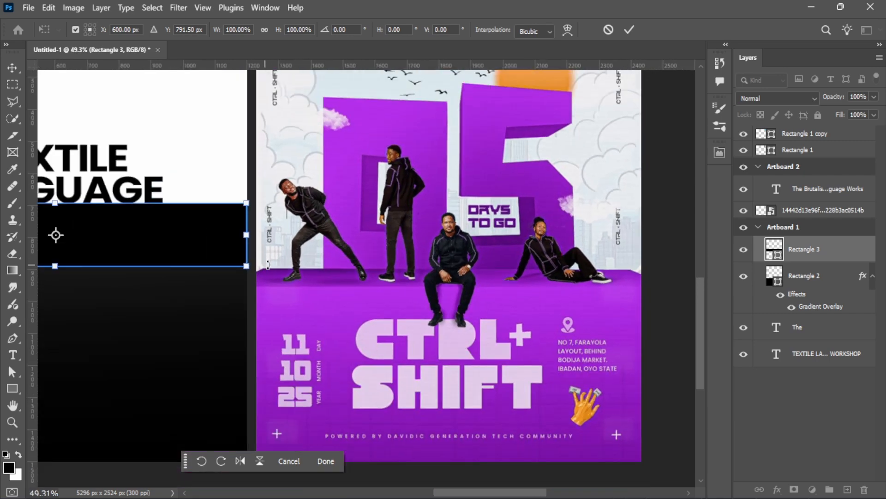
pyautogui.scroll(-3, 268, 264)
pyautogui.scroll(2, 243, 238)
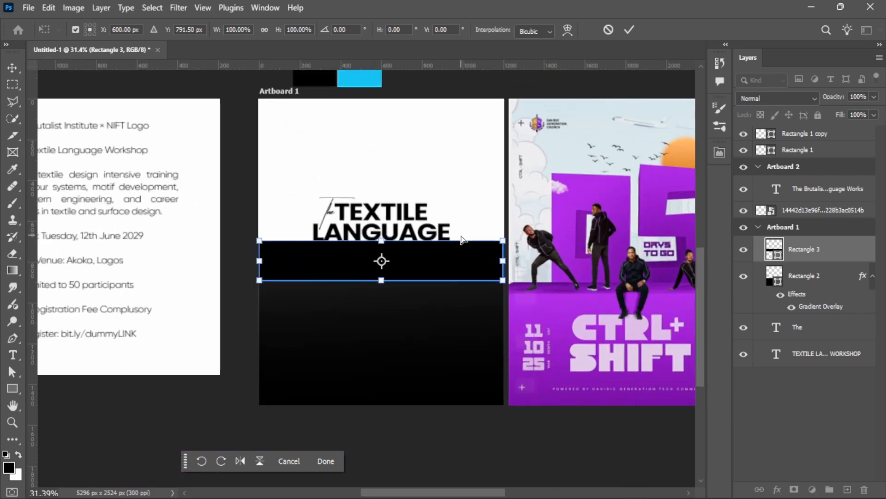
pyautogui.scroll(3, 462, 239)
pyautogui.scroll(-1, 535, 256)
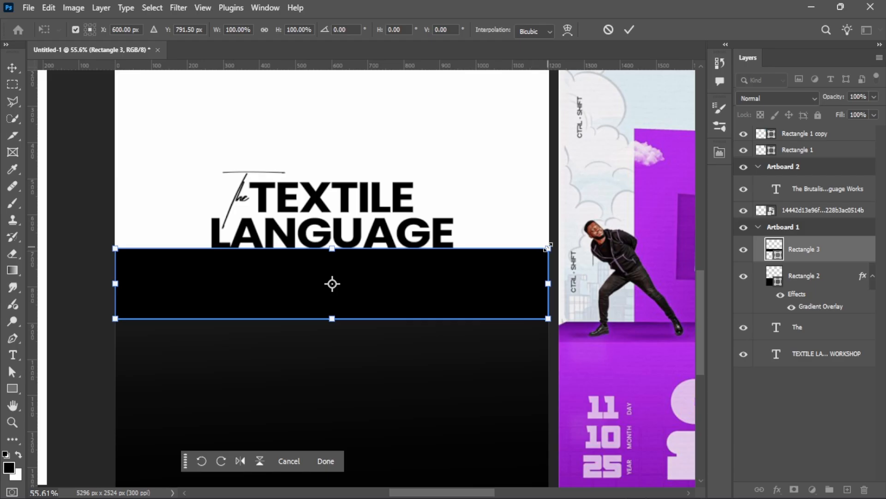
pyautogui.moveTo(549, 250); pyautogui.dragTo(491, 243)
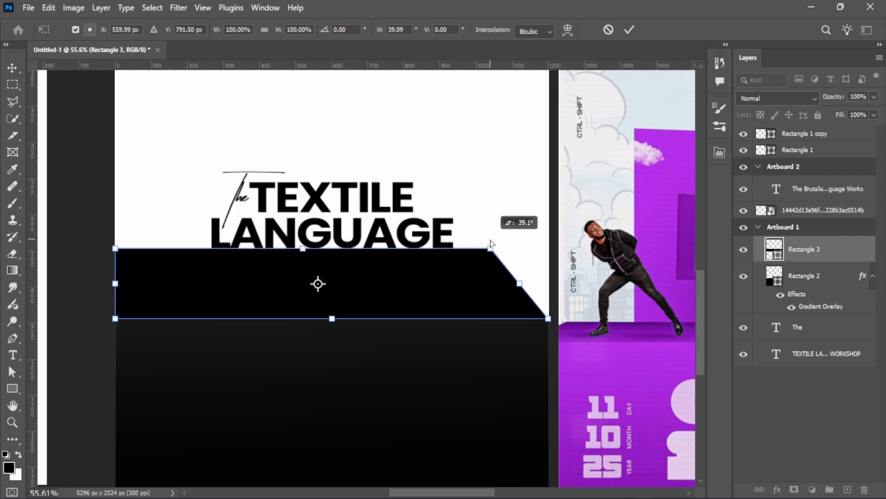
pyautogui.moveTo(491, 243)
pyautogui.mouseDown()
pyautogui.moveTo(511, 244)
pyautogui.moveTo(432, 251)
pyautogui.moveTo(498, 251)
pyautogui.moveTo(453, 257)
pyautogui.moveTo(477, 260)
pyautogui.moveTo(491, 253)
pyautogui.mouseUp()
pyautogui.hotkey('ctrl', 'z')
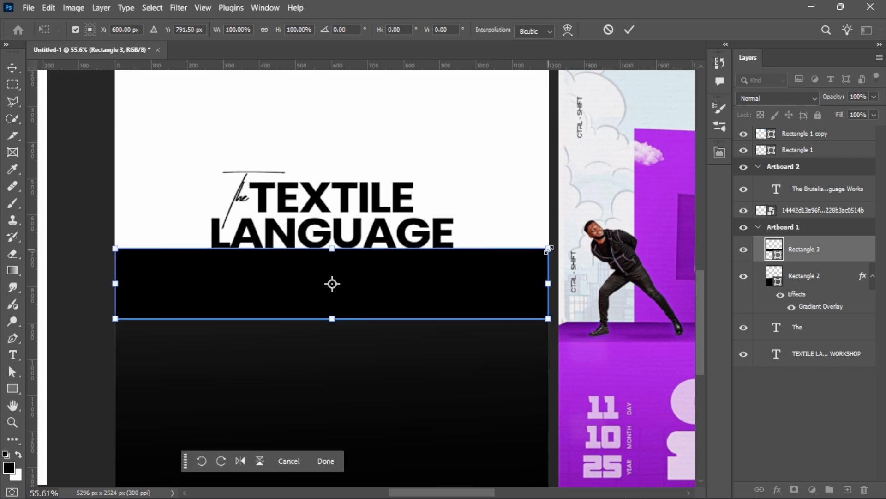
# Taper the band's upper edge inward on both sides with a perspective transform and reduce its height to about 86 px
pyautogui.moveTo(549, 251); pyautogui.dragTo(506, 256)
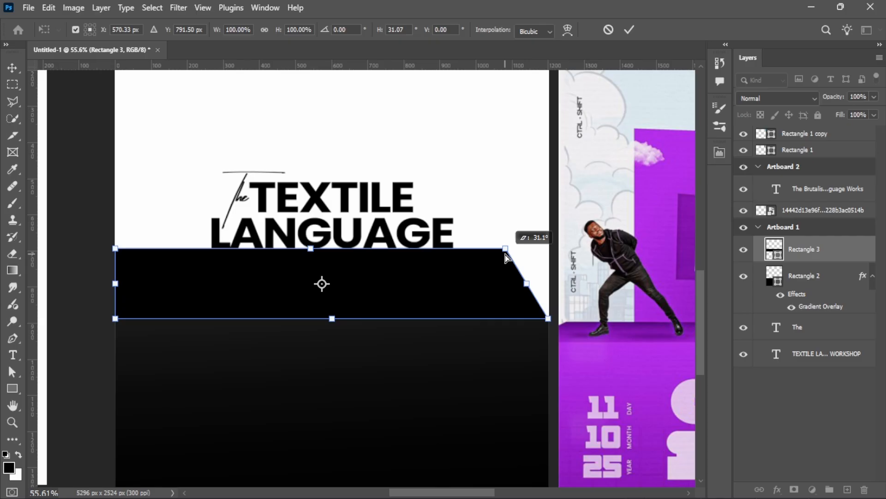
pyautogui.moveTo(507, 256); pyautogui.dragTo(482, 250)
pyautogui.moveTo(332, 248); pyautogui.dragTo(339, 287)
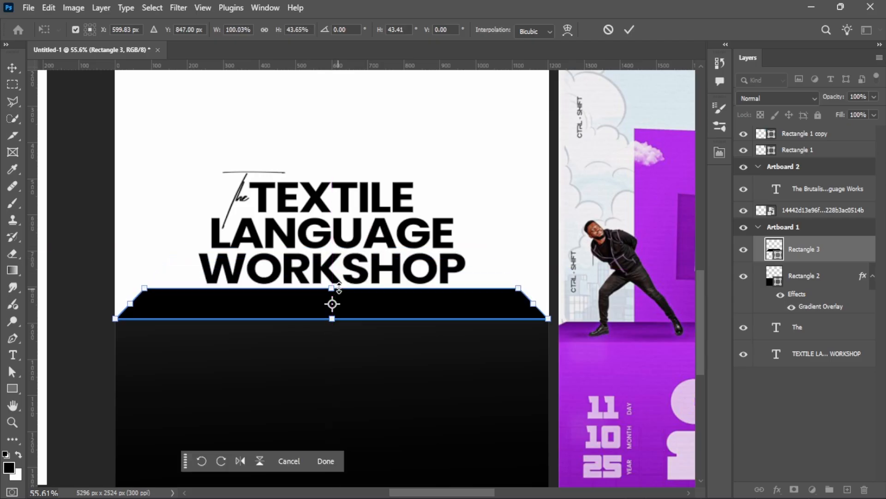
pyautogui.click(629, 31)
pyautogui.scroll(-10, 300, 191)
pyautogui.scroll(6, 284, 170)
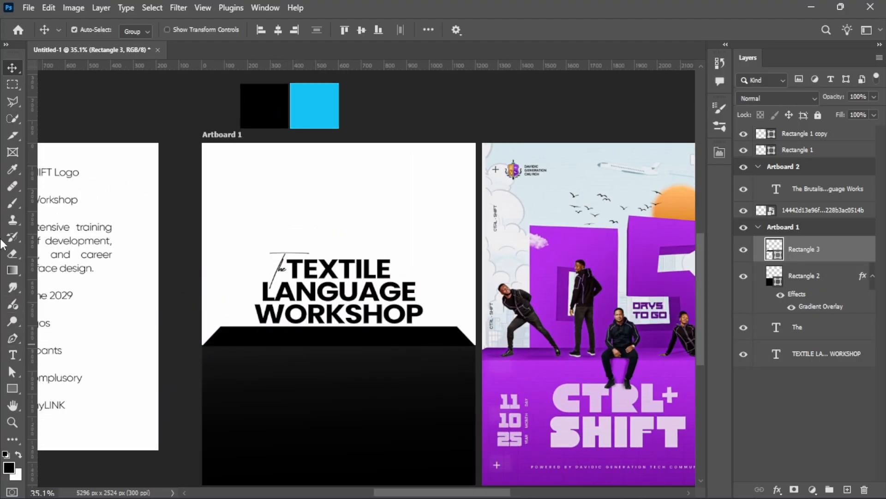
# Start a Pen tool shape with an anchor point on Artboard 1's left edge, just above the title
pyautogui.press('p')
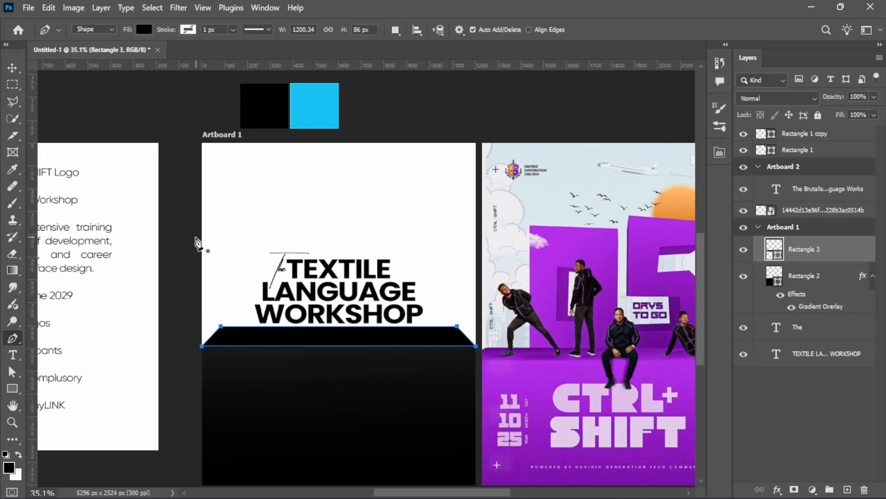
pyautogui.scroll(2, 203, 247)
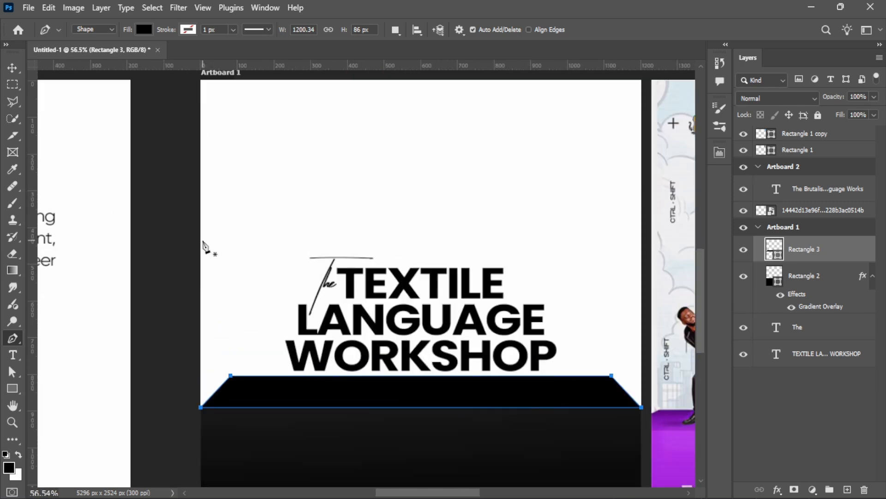
pyautogui.click(202, 238)
pyautogui.scroll(-2, 312, 234)
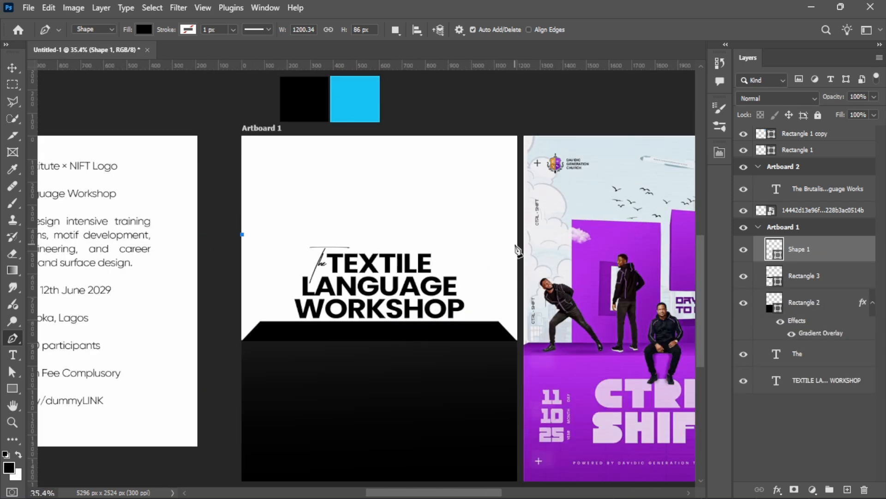
pyautogui.keyDown('shift'); pyautogui.click(516, 246); pyautogui.keyUp('shift')
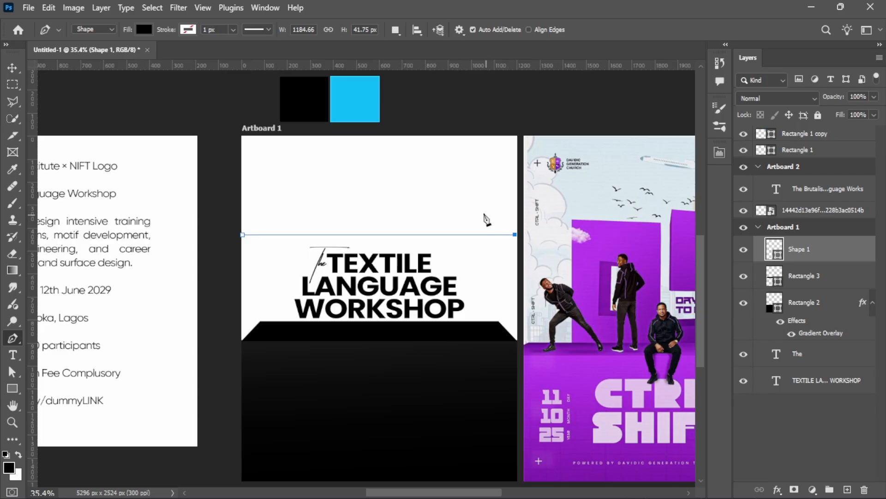
pyautogui.hotkey('ctrl', 'z')
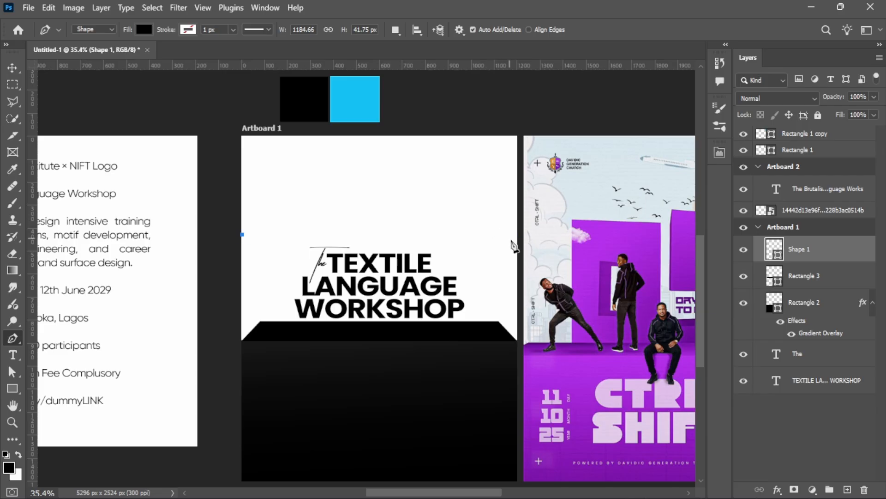
pyautogui.click(514, 241)
pyautogui.scroll(4, 462, 233)
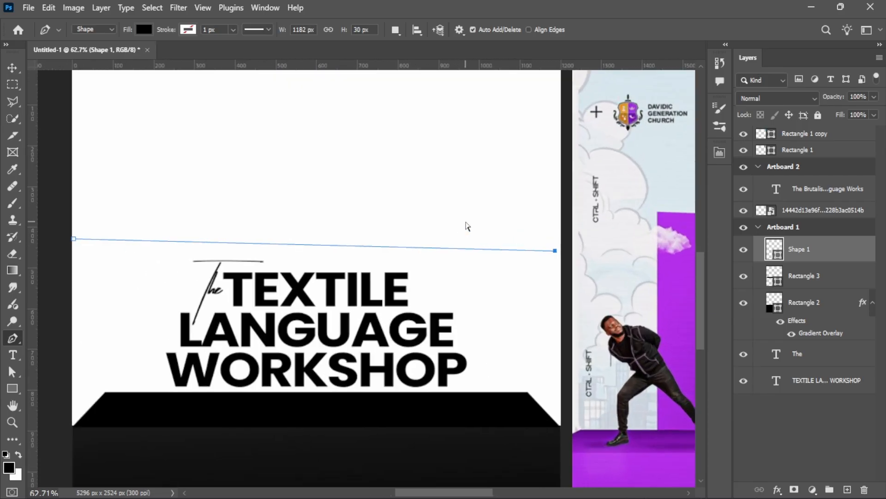
pyautogui.scroll(-3, 467, 224)
pyautogui.hotkey('ctrl', 'z')
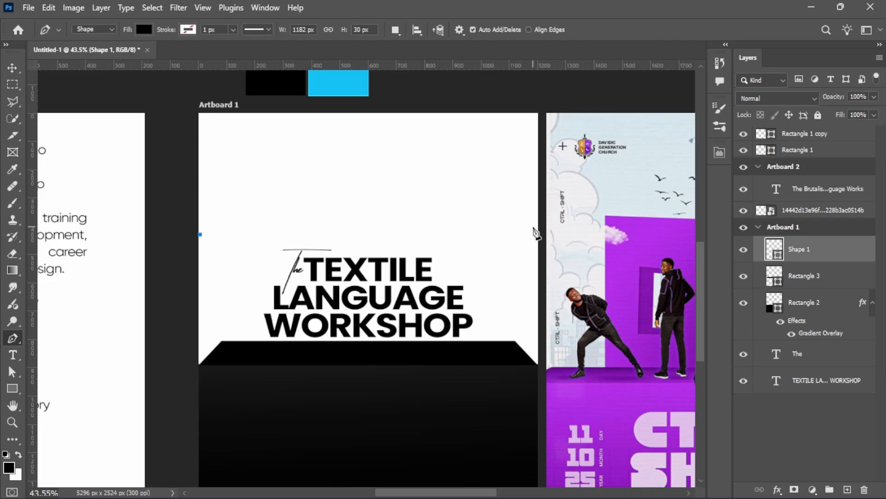
# Complete the Pen tool shape above the title as a closed black trapezoid about 1179 x 100 px, narrower along its upper edge
pyautogui.click(534, 234)
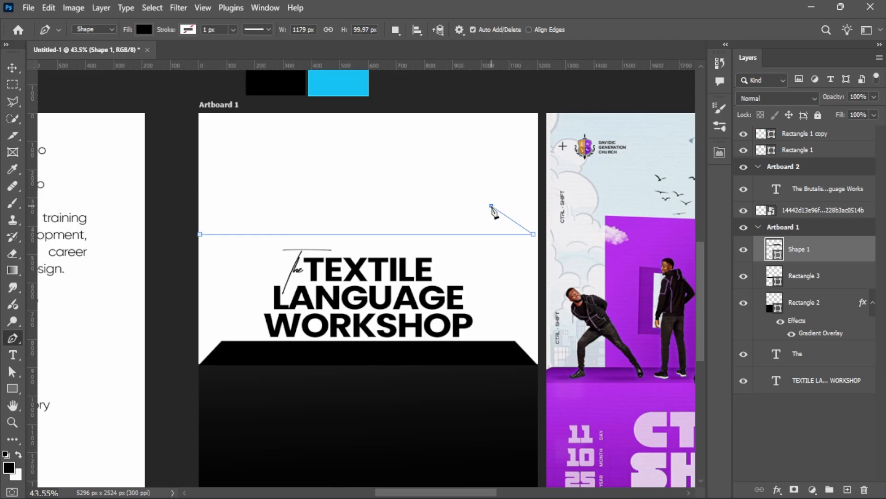
pyautogui.click(492, 206)
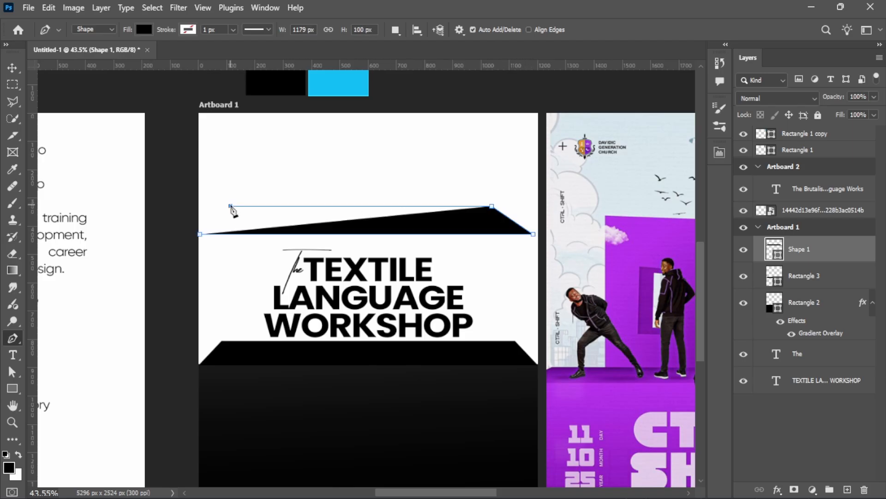
pyautogui.click(230, 206)
pyautogui.scroll(3, 223, 229)
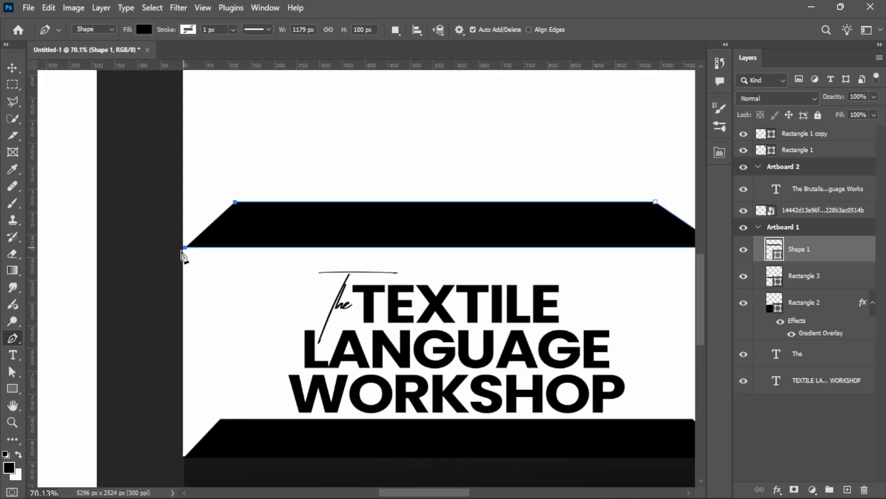
pyautogui.scroll(3, 198, 240)
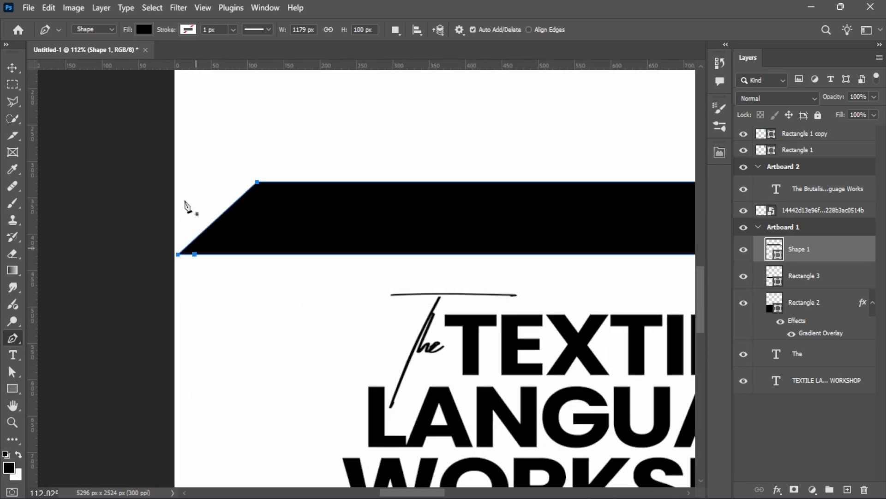
pyautogui.scroll(-5, 159, 193)
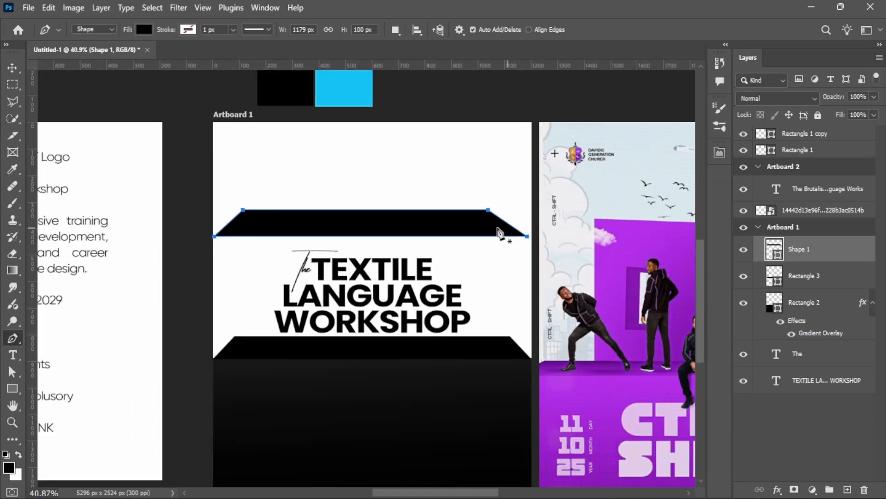
pyautogui.scroll(2, 242, 212)
pyautogui.scroll(-1, 247, 213)
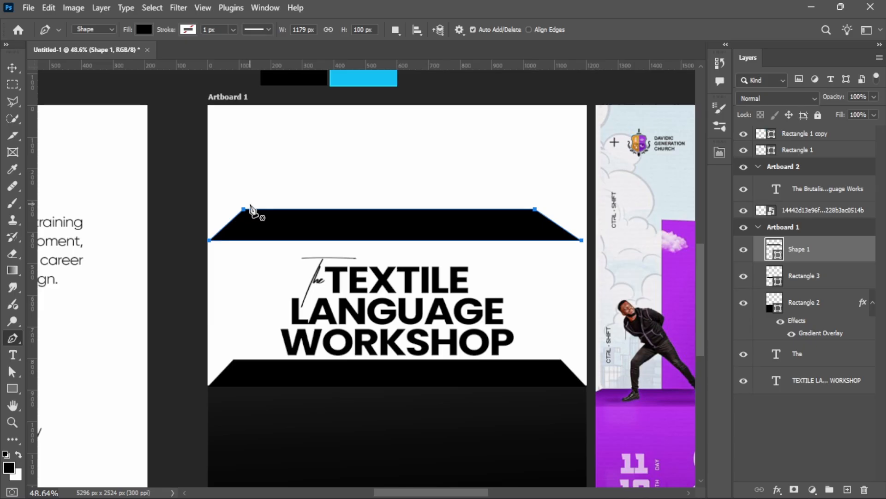
# Move the trapezoid's upper-left anchor point inward with the Direct Selection tool to match the slope of its opposite side
pyautogui.press('a')
pyautogui.rightClick(12, 371)
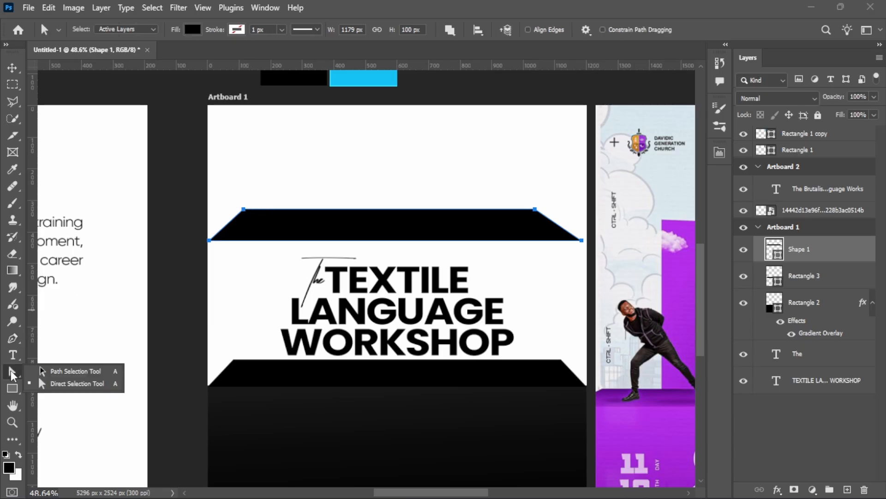
pyautogui.click(79, 387)
pyautogui.click(244, 210)
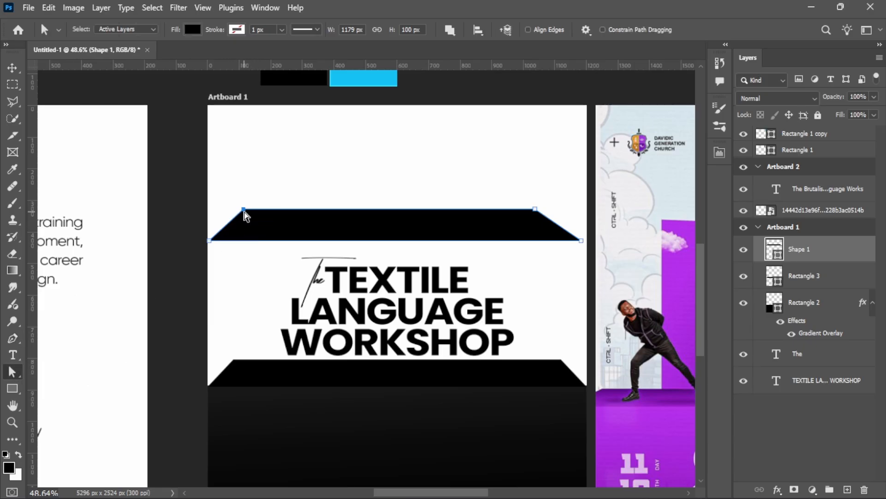
pyautogui.moveTo(250, 213); pyautogui.dragTo(264, 216)
pyautogui.scroll(-4, 344, 199)
pyautogui.press('v')
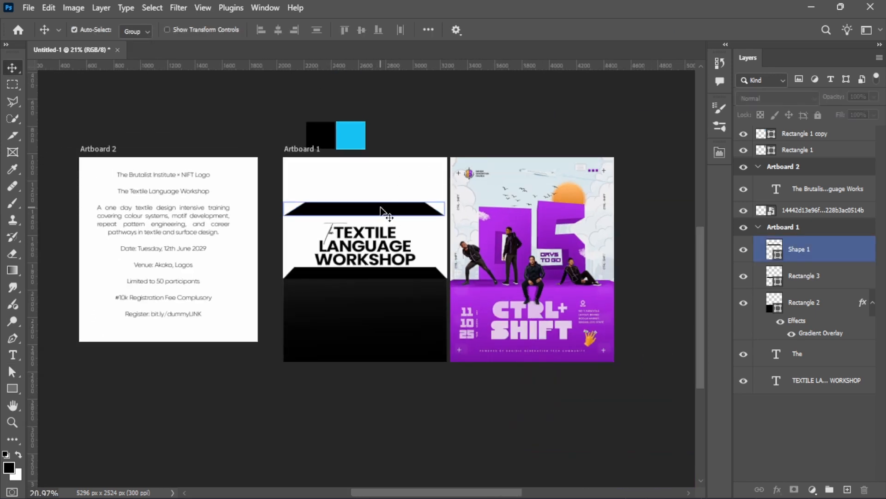
# Delete the earlier tapered black band and move the pen-drawn trapezoid down onto the upper edge of the gradient rectangle
pyautogui.scroll(4, 381, 209)
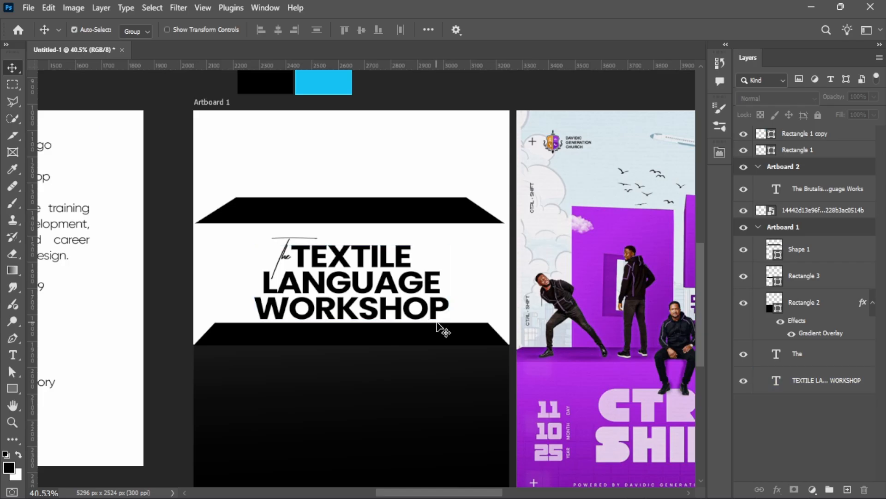
pyautogui.moveTo(442, 329); pyautogui.dragTo(406, 311)
pyautogui.press('Delete')
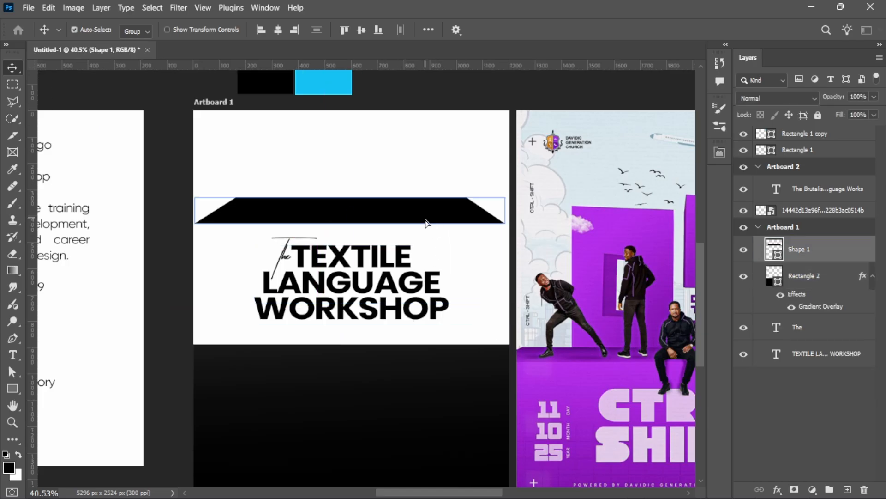
pyautogui.moveTo(426, 223); pyautogui.dragTo(430, 343)
# Scale the trapezoid proportionally from its centre to about 107% so it reaches across the full width of Artboard 1
pyautogui.hotkey('ctrl', 't')
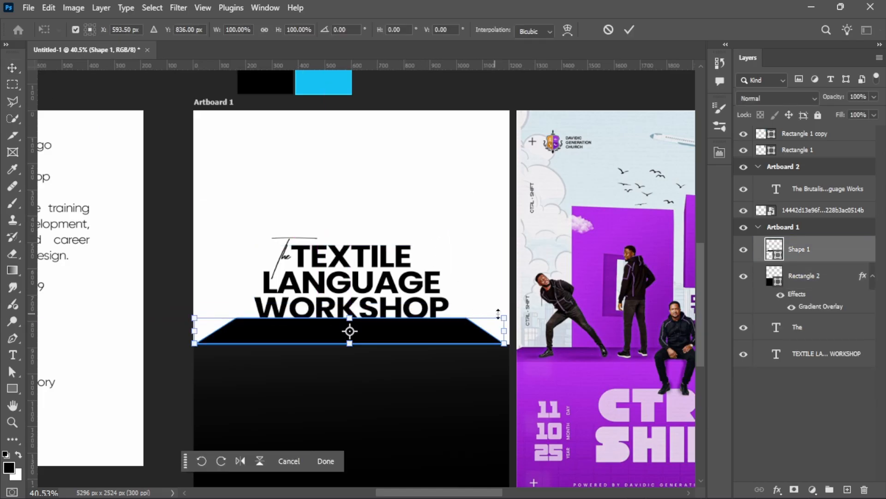
pyautogui.moveTo(504, 317); pyautogui.dragTo(515, 317)
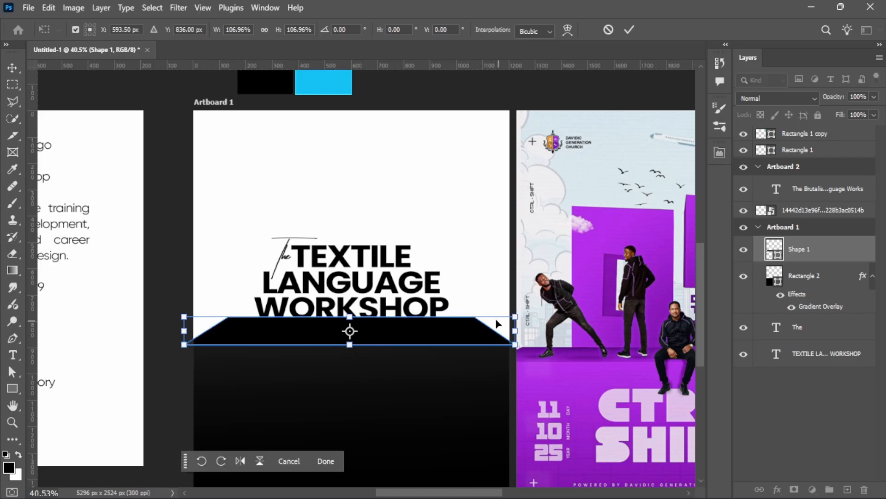
pyautogui.press('Return')
# Move the workshop title and the script "The" down onto the gradient rectangle and bring both text layers to the front
pyautogui.scroll(-3, 315, 275)
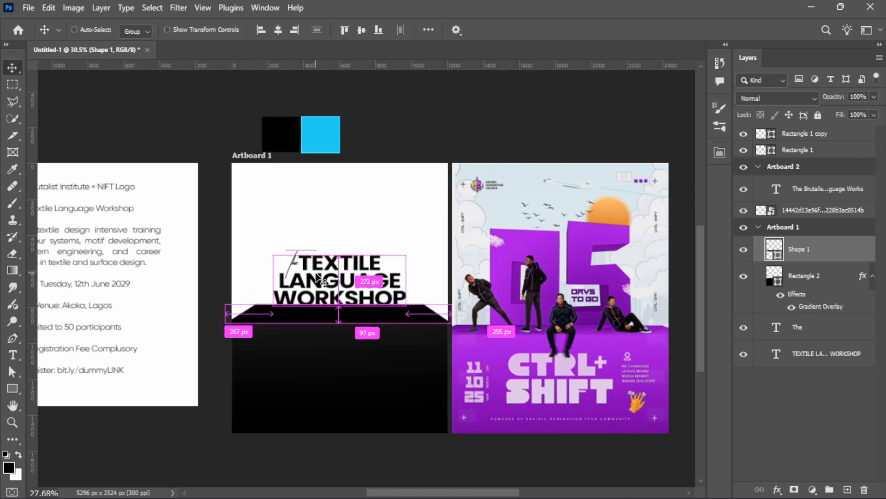
pyautogui.moveTo(336, 281); pyautogui.dragTo(381, 374)
pyautogui.hotkey('ctrl', 'z')
pyautogui.keyDown('shift'); pyautogui.click(297, 256); pyautogui.keyUp('shift')
pyautogui.hotkey('ctrl', 'shift', ']')
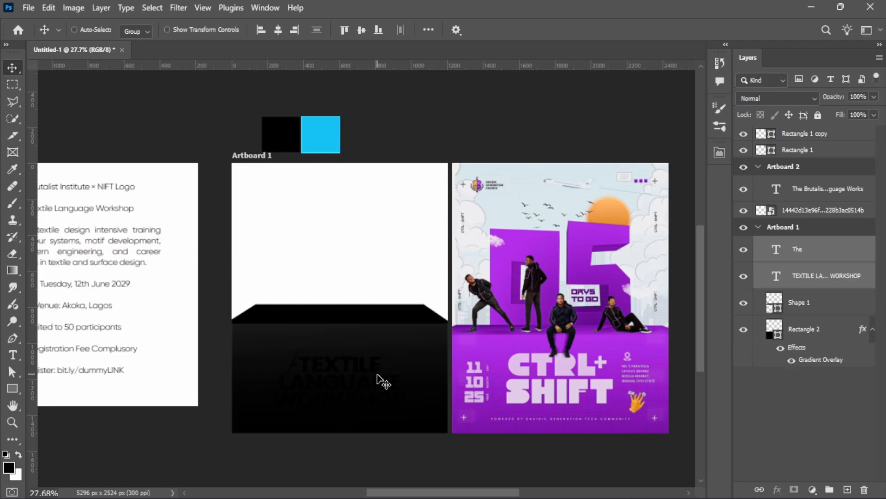
# Change the text colour of both title layers to white (ffffff)
pyautogui.press('t')
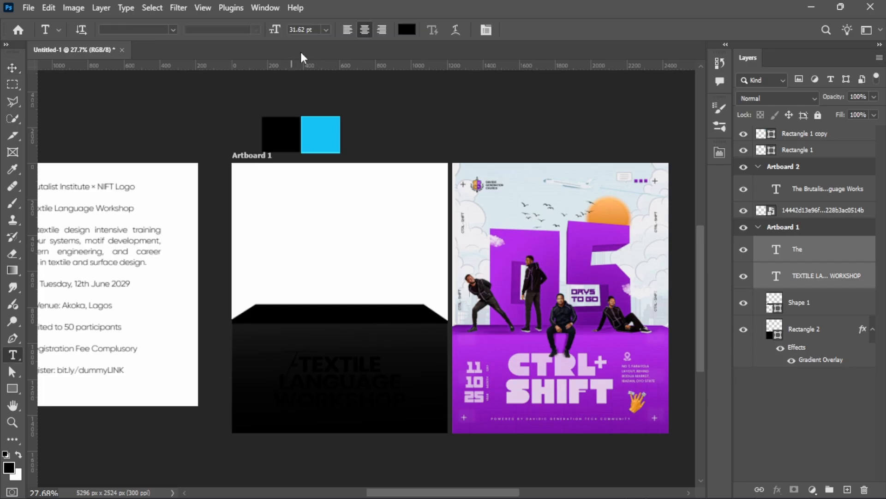
pyautogui.click(402, 29)
pyautogui.click(409, 226)
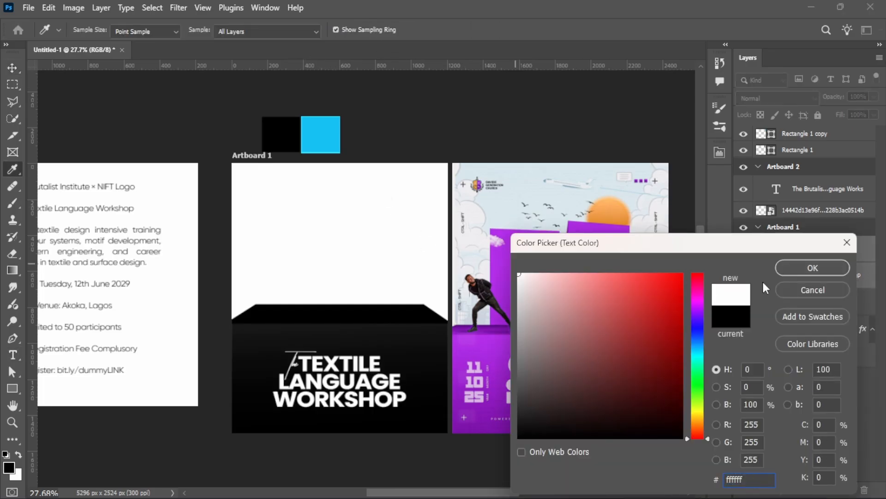
pyautogui.click(807, 264)
# Group the two title text layers and move the group down about 61 px, keeping it centred horizontally on the artboard
pyautogui.click(721, 154)
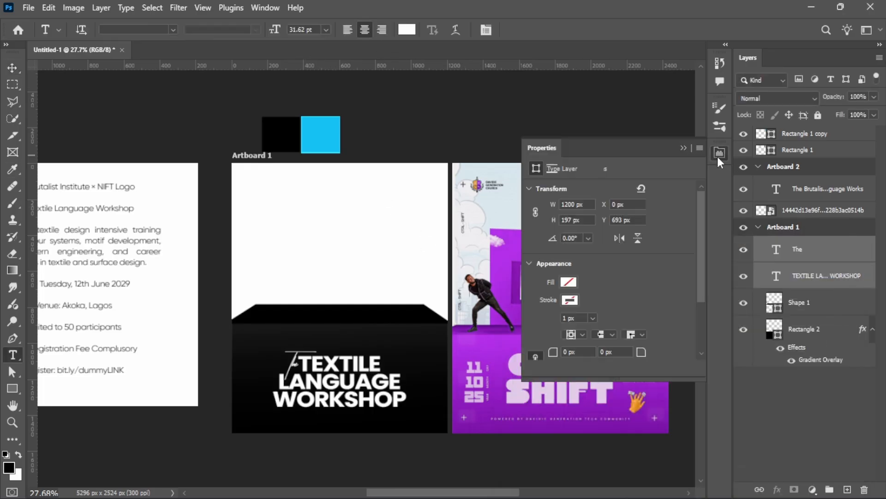
pyautogui.click(685, 149)
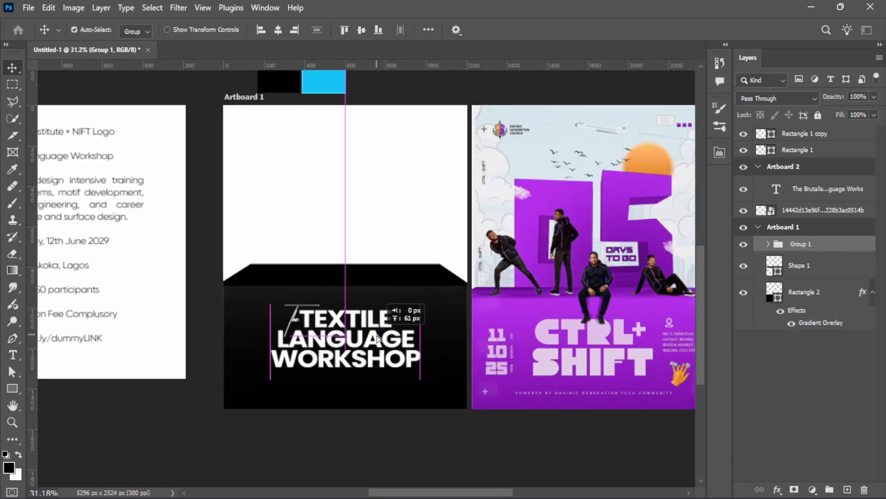
pyautogui.moveTo(376, 335)
pyautogui.mouseDown()
pyautogui.moveTo(378, 346)
pyautogui.moveTo(378, 339)
pyautogui.mouseUp()
pyautogui.scroll(4, 378, 328)
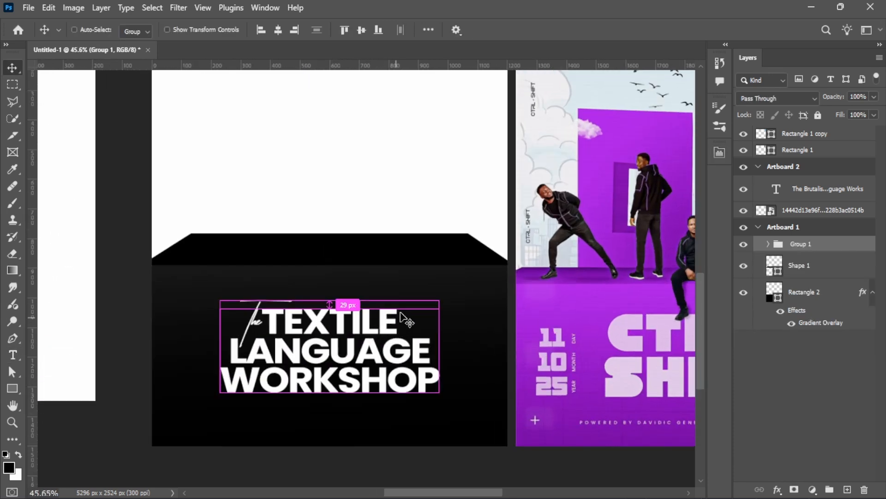
# Move the black trapezoid straight up, away from the upper edge of the gradient rectangle
pyautogui.keyDown('ctrl'); pyautogui.click(409, 287); pyautogui.keyUp('ctrl')
pyautogui.scroll(-4, 376, 297)
pyautogui.keyDown('ctrl'); pyautogui.click(376, 270); pyautogui.keyUp('ctrl')
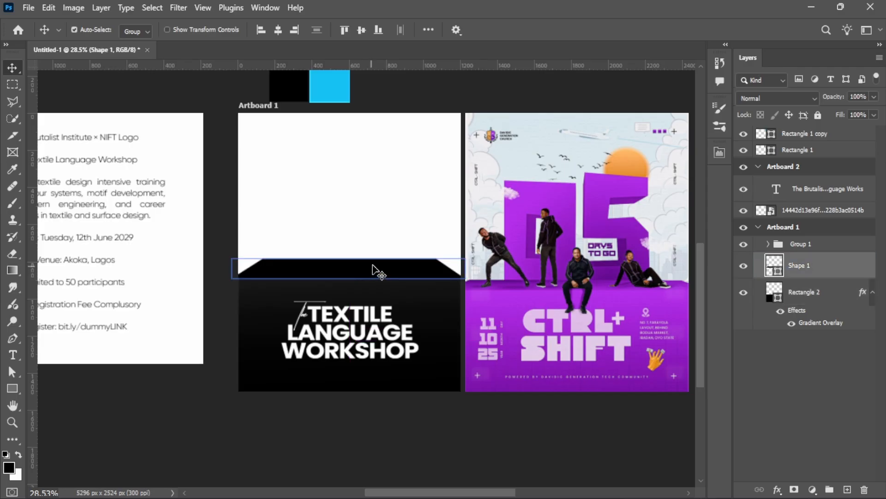
pyautogui.moveTo(376, 270); pyautogui.dragTo(376, 238)
# Stretch the gradient rectangle upward to about 127.20% height so its upper edge meets the lower edge of the raised trapezoid
pyautogui.keyDown('ctrl'); pyautogui.click(369, 288); pyautogui.keyUp('ctrl')
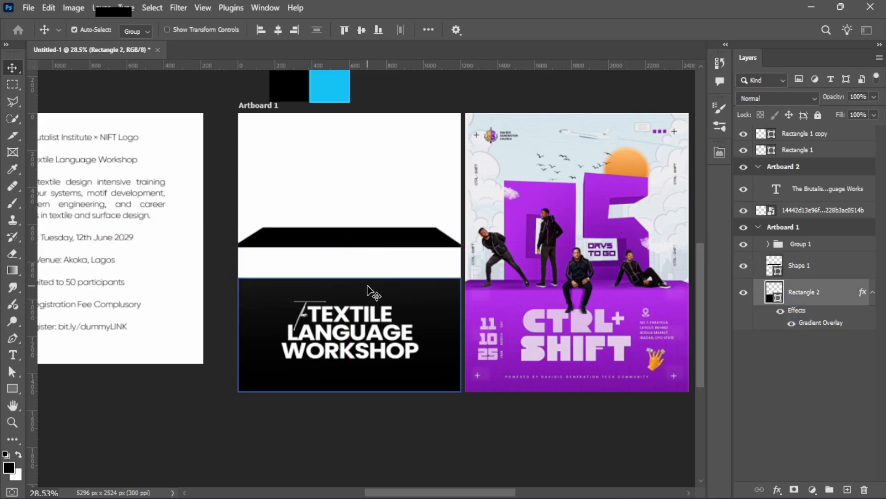
pyautogui.hotkey('ctrl', 't')
pyautogui.moveTo(349, 278); pyautogui.dragTo(354, 247)
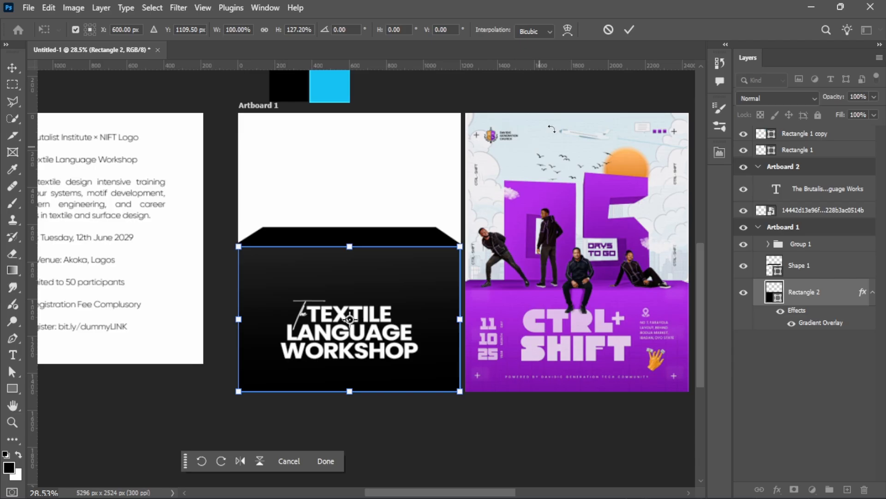
pyautogui.click(631, 31)
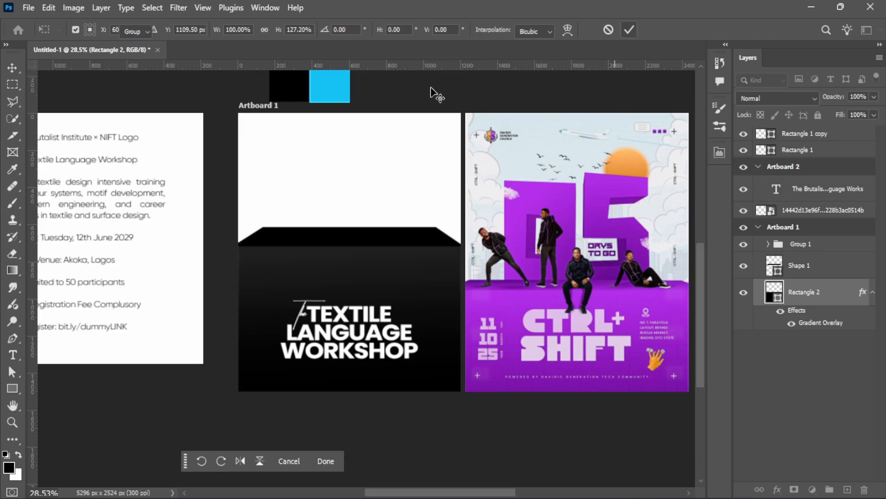
# Move the title group up within the enlarged gradient rectangle, keeping it centred horizontally
pyautogui.click(354, 317)
pyautogui.moveTo(354, 320); pyautogui.dragTo(353, 291)
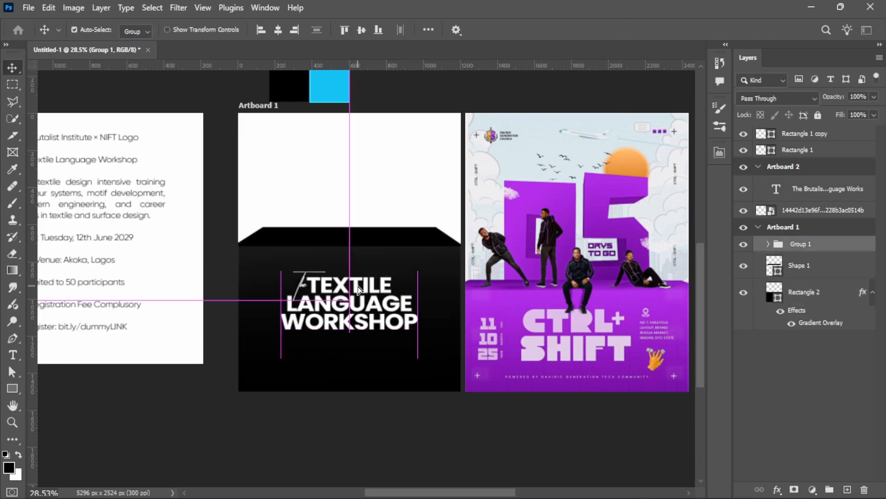
pyautogui.scroll(1, 344, 265)
pyautogui.scroll(2, 339, 261)
pyautogui.scroll(-2, 334, 254)
pyautogui.scroll(1, 334, 252)
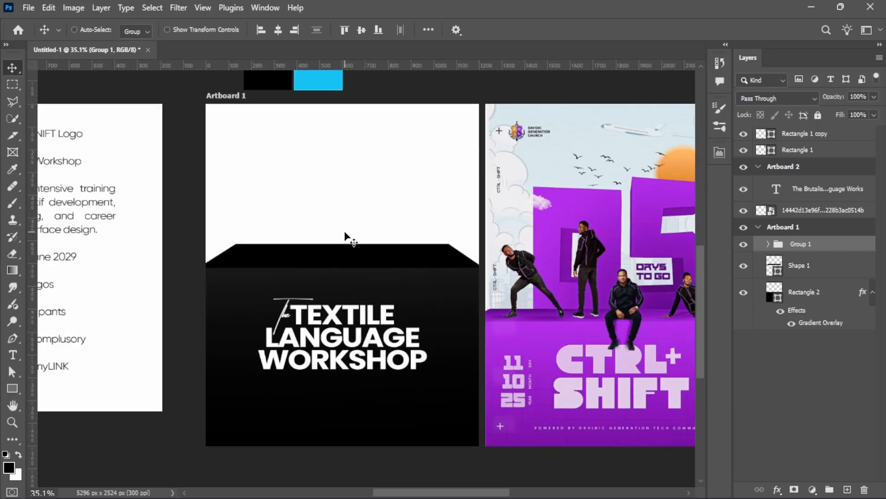
# Examine the layout and figures in the reference flyer and read the workshop details on Artboard 2
pyautogui.scroll(-2, 345, 233)
pyautogui.hscroll(3, 345, 232)
pyautogui.keyDown('ctrl'); pyautogui.click(429, 295); pyautogui.keyUp('ctrl')
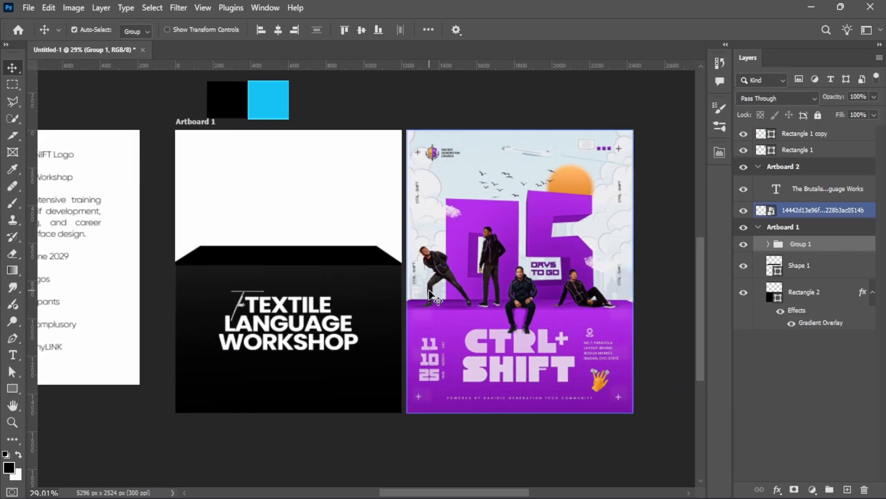
pyautogui.click(403, 286)
pyautogui.scroll(-5, 528, 251)
pyautogui.scroll(13, 180, 242)
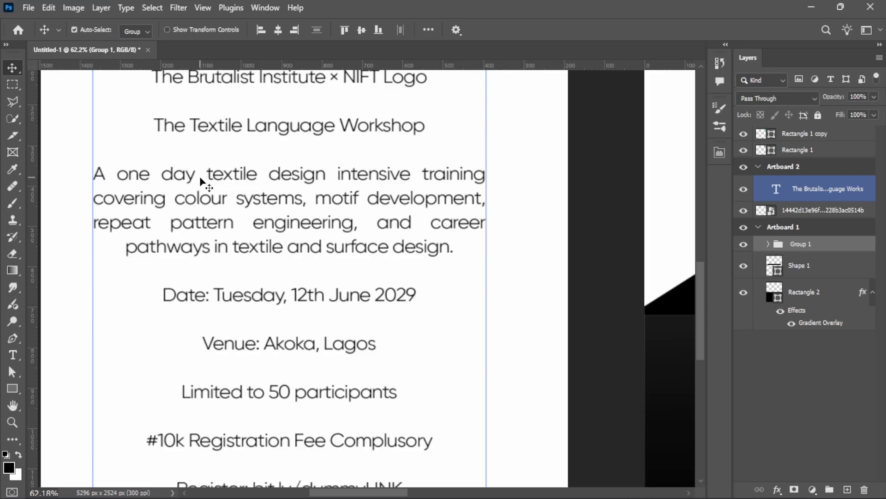
pyautogui.scroll(-5, 199, 182)
pyautogui.scroll(4, 604, 203)
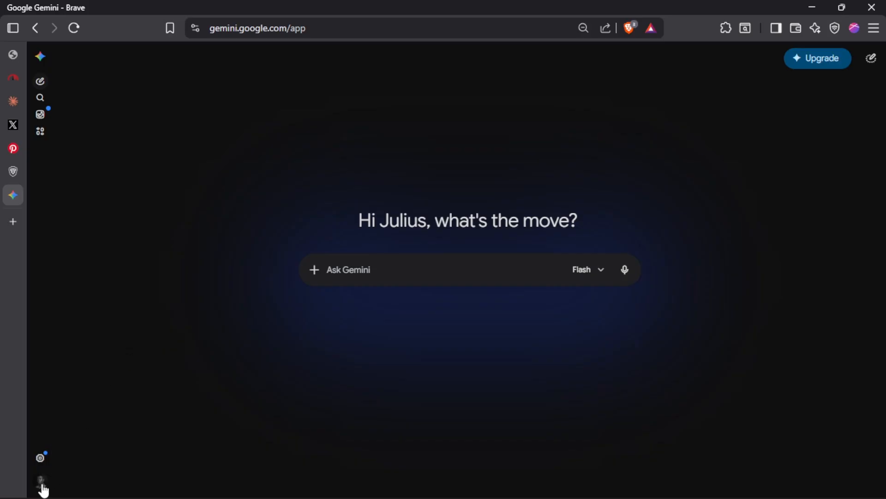
# Switch to Google Gemini in the Brave browser and open it with the second Google account
pyautogui.click(41, 483)
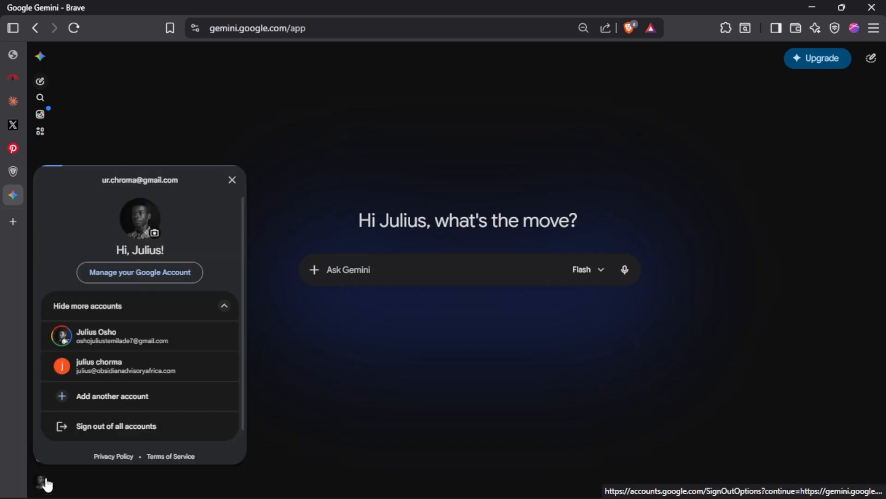
pyautogui.click(118, 339)
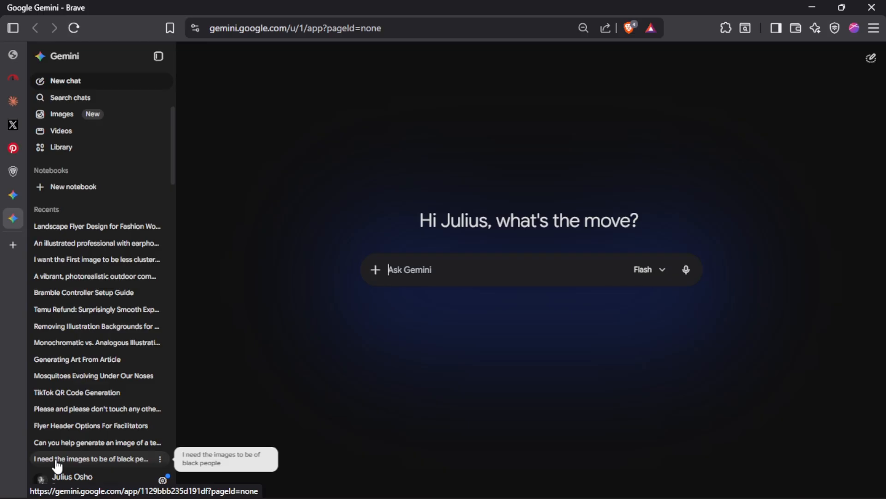
# Open ChatGPT at chatGPT.com in a new browser tab
pyautogui.moveTo(4, 229)
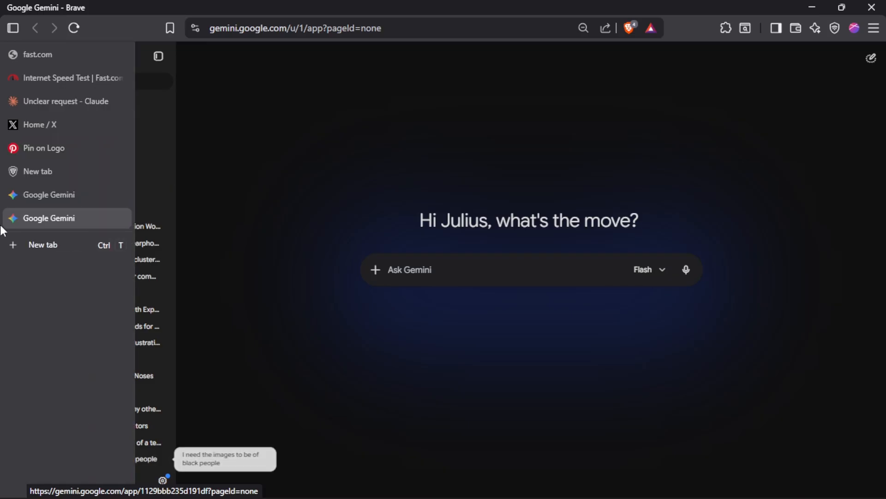
pyautogui.click(79, 245)
pyautogui.write('c')
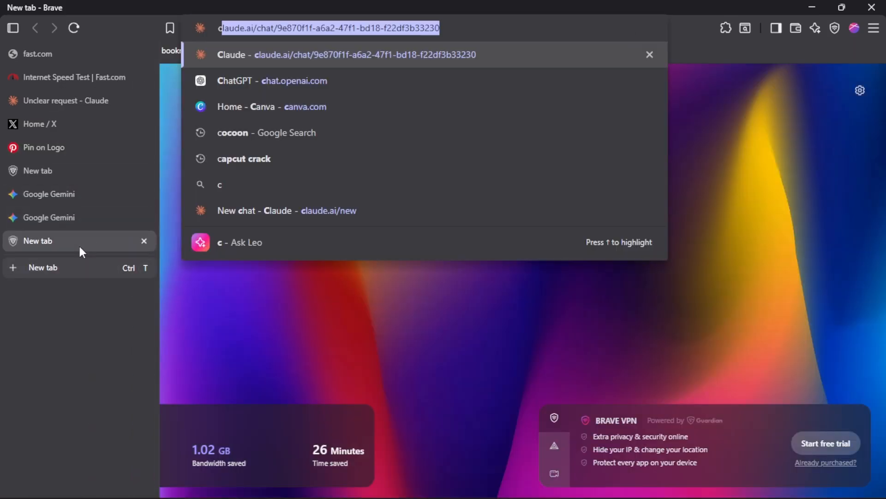
pyautogui.write('hatGPT.com')
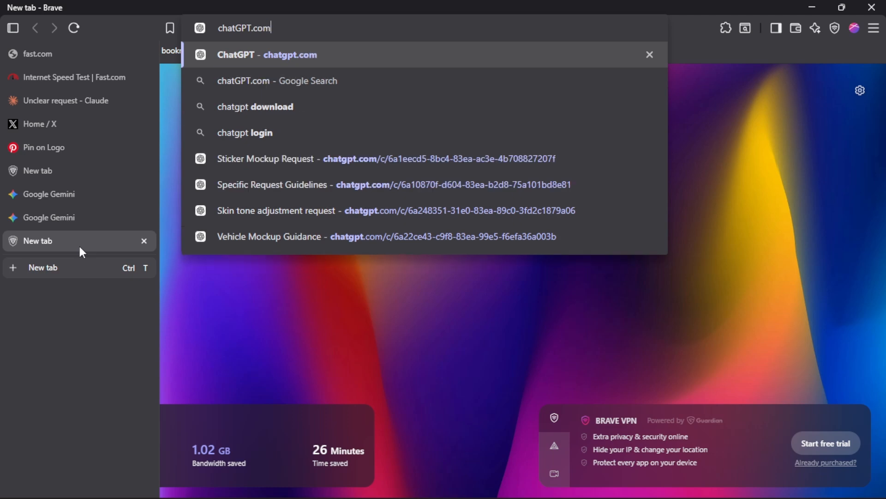
pyautogui.press('Return')
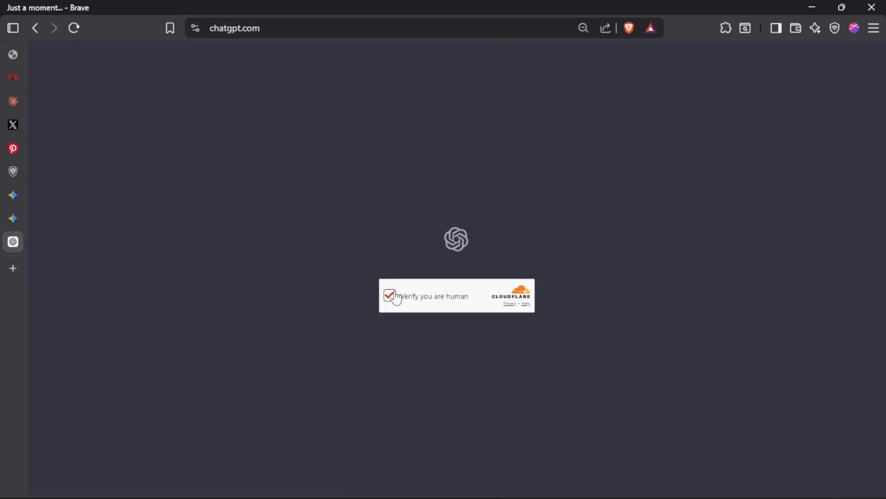
# Pass the human verification on ChatGPT and attach the purple CTRL+SHIFT reference flyer image from the Video Resources folder to a new chat
pyautogui.click(390, 295)
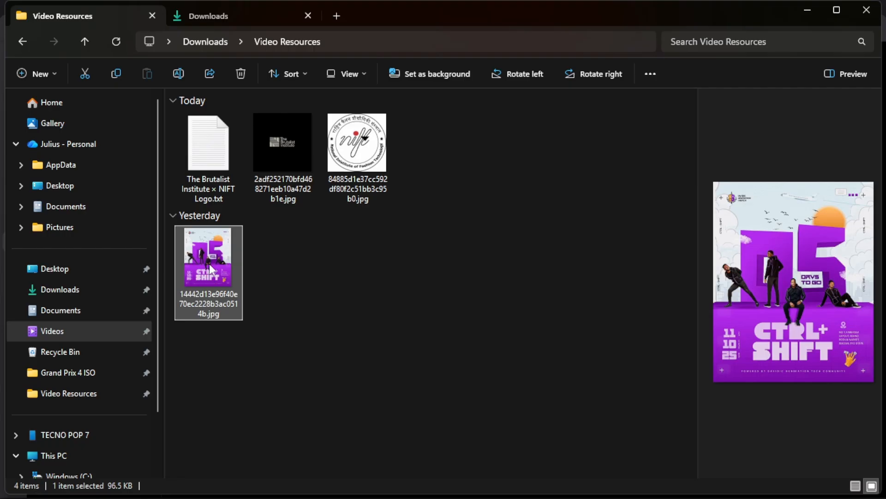
pyautogui.moveTo(209, 264); pyautogui.dragTo(410, 251)
pyautogui.hotkey('alt', 'Tab')
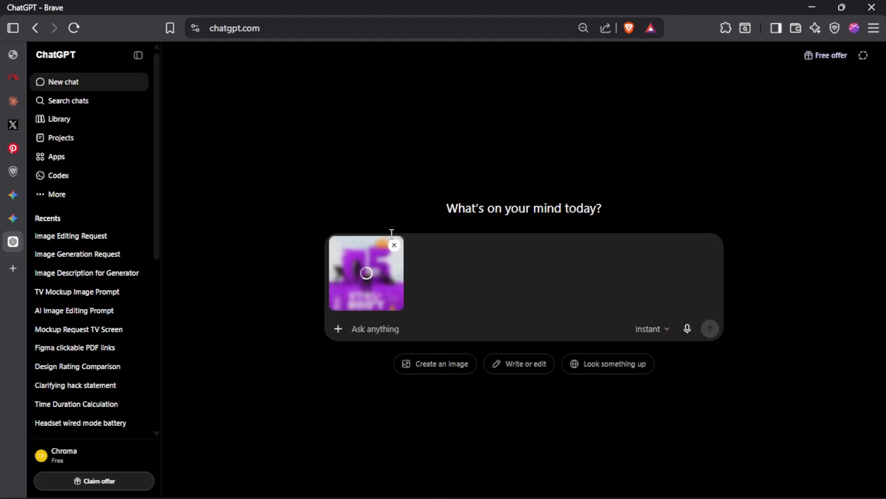
# Switch to Photoshop and examine the figures in the reference flyer and the workshop details on Artboard 2
pyautogui.hotkey('alt', 'Tab')
pyautogui.hotkey('alt', 'Tab')
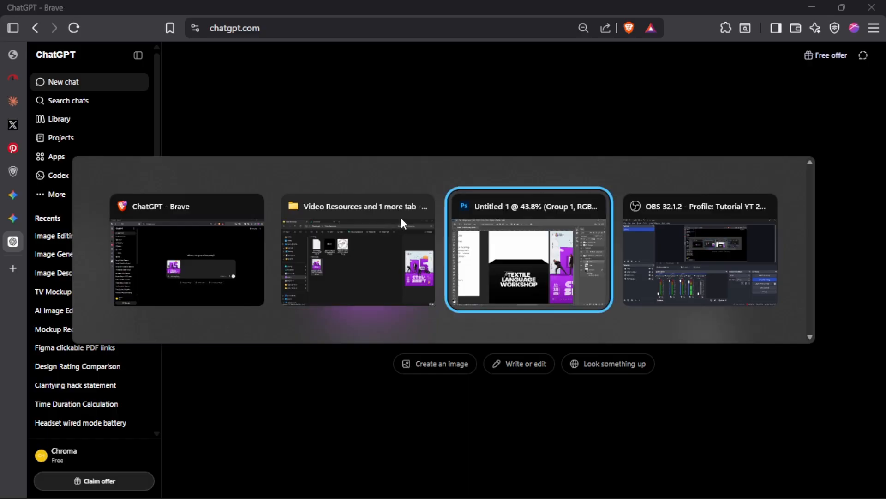
pyautogui.scroll(-5, 313, 225)
pyautogui.scroll(6, 609, 242)
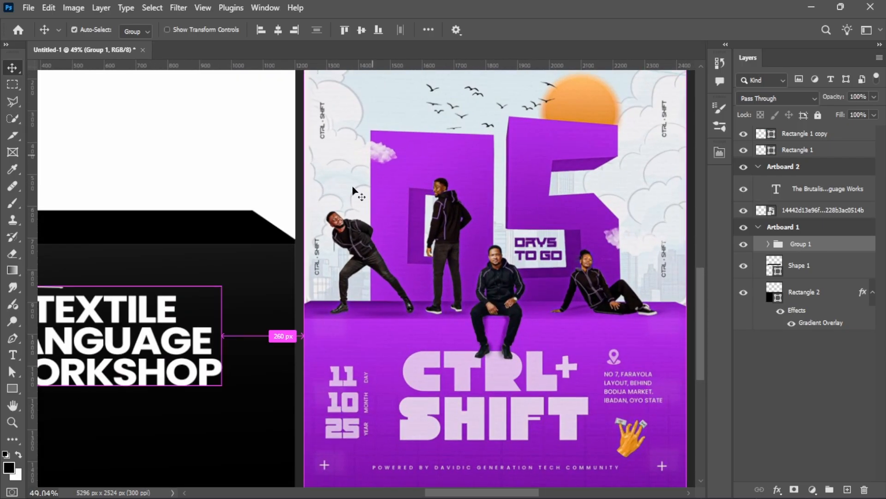
pyautogui.scroll(-5, 614, 236)
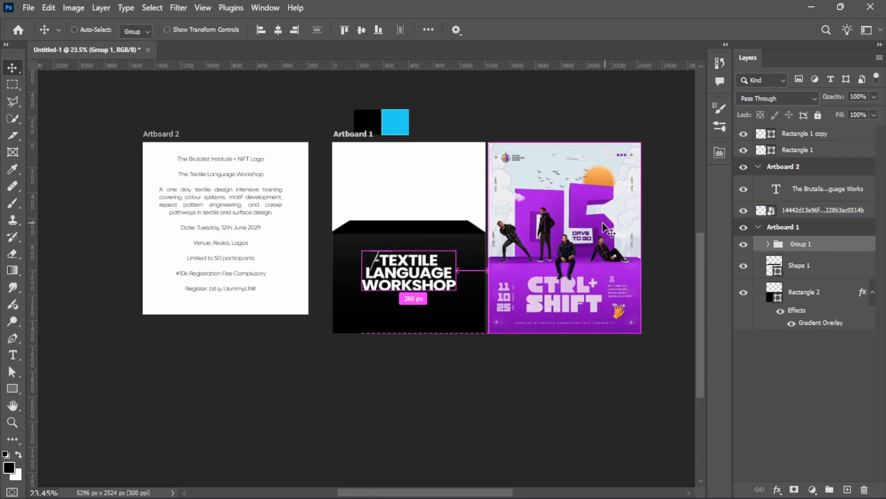
pyautogui.scroll(4, 221, 214)
pyautogui.keyDown('ctrl'); pyautogui.click(205, 204); pyautogui.keyUp('ctrl')
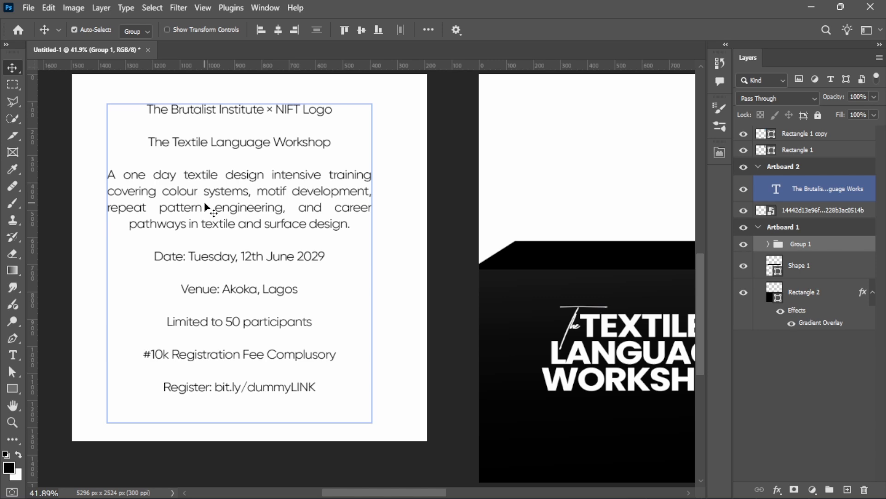
pyautogui.scroll(3, 167, 187)
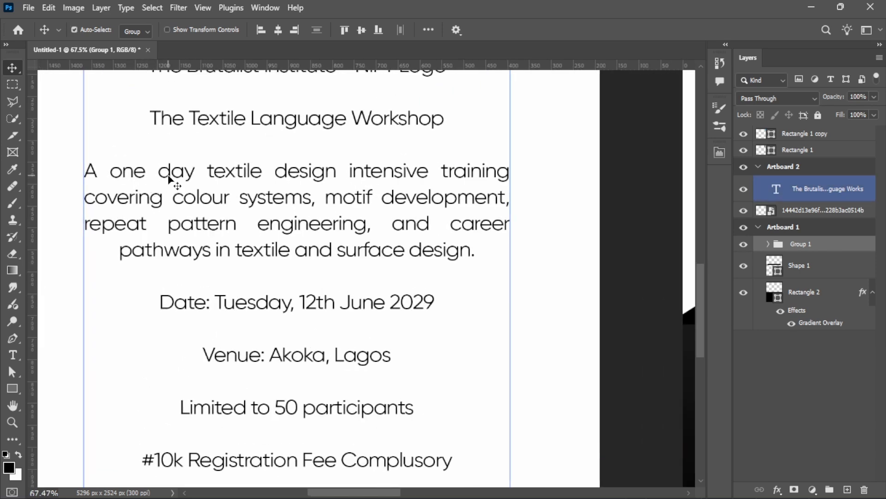
pyautogui.press('t')
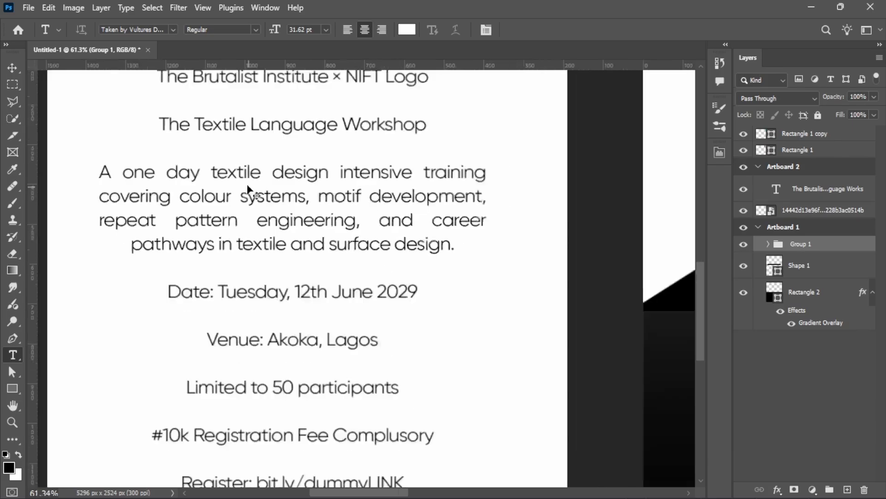
pyautogui.scroll(-5, 248, 190)
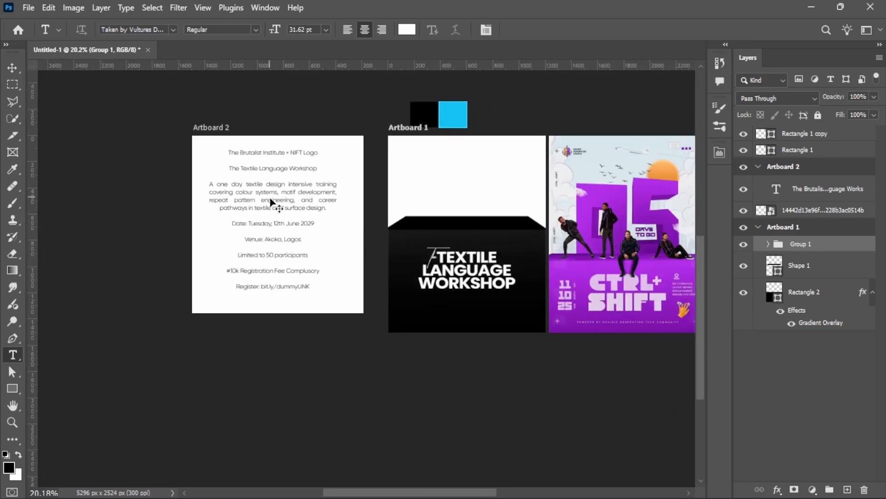
pyautogui.scroll(3, 542, 212)
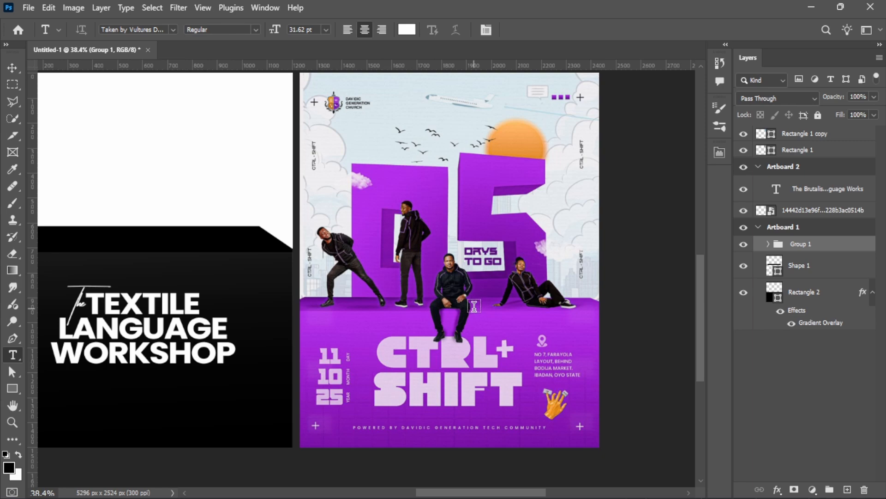
# Switch back to ChatGPT, begin the prompt with "Remove Every text", and set the browser's page zoom to 100%
pyautogui.hotkey('alt', 'Tab')
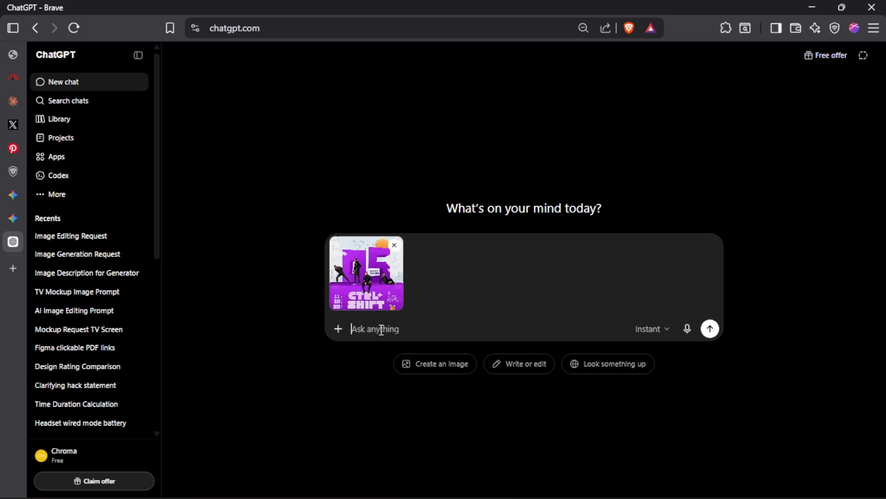
pyautogui.write('Remove Every text')
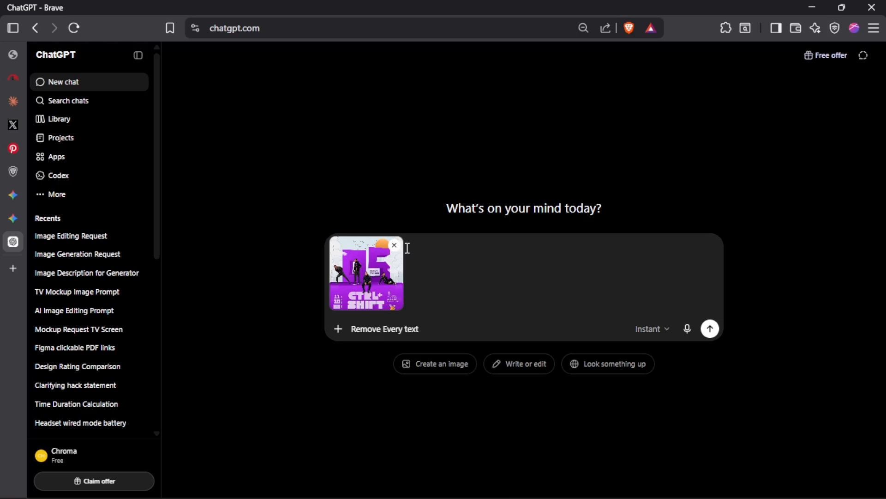
pyautogui.click(726, 28)
pyautogui.click(732, 27)
pyautogui.click(874, 28)
pyautogui.click(837, 340)
pyautogui.click(836, 341)
pyautogui.click(838, 341)
pyautogui.click(785, 341)
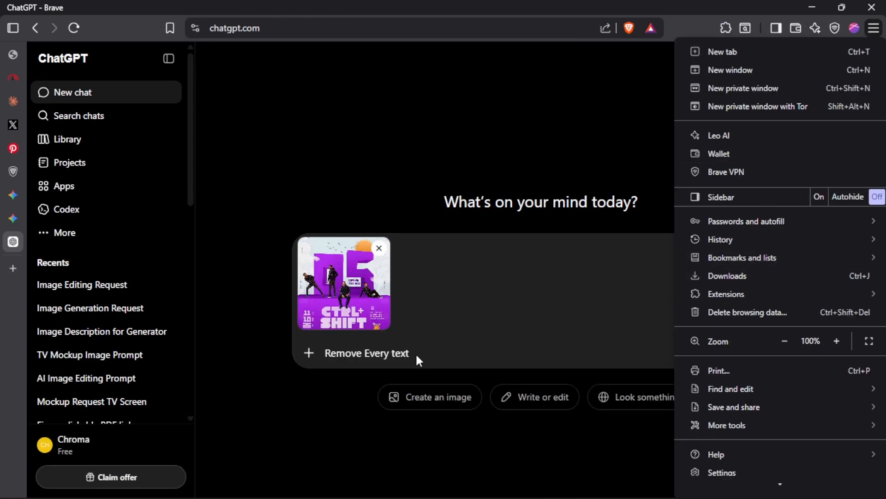
pyautogui.click(417, 352)
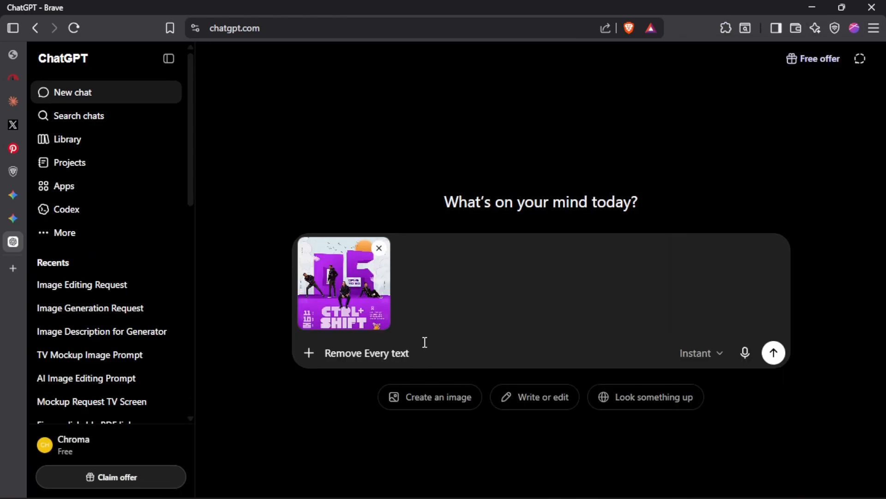
# Add the prompt lines "Remove everything else" and "I just need a simple clean image (Portrait)"
pyautogui.hotkey('shift', 'Return')
pyautogui.write('T')
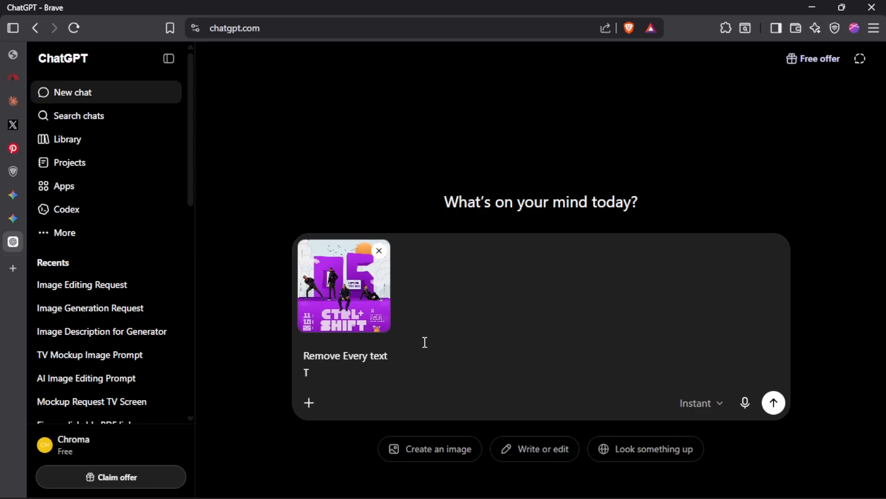
pyautogui.press('BackSpace')
pyautogui.write('Temove everything else')
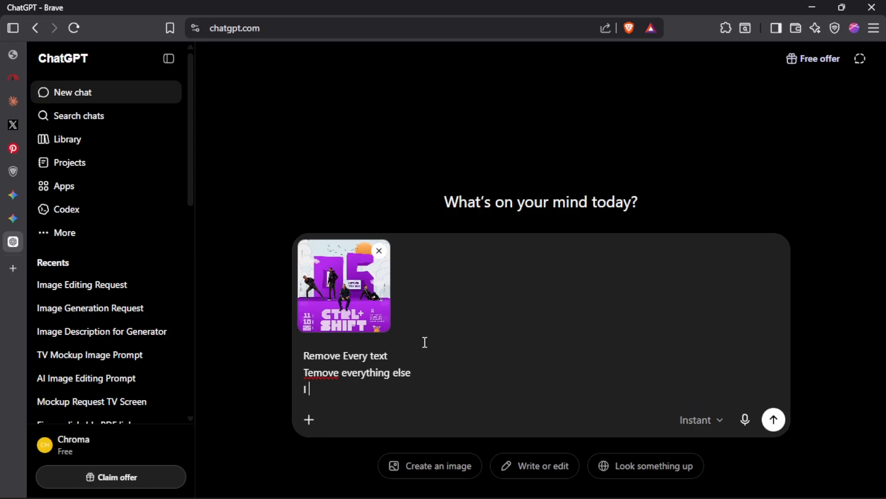
pyautogui.write('just need a simple clean')
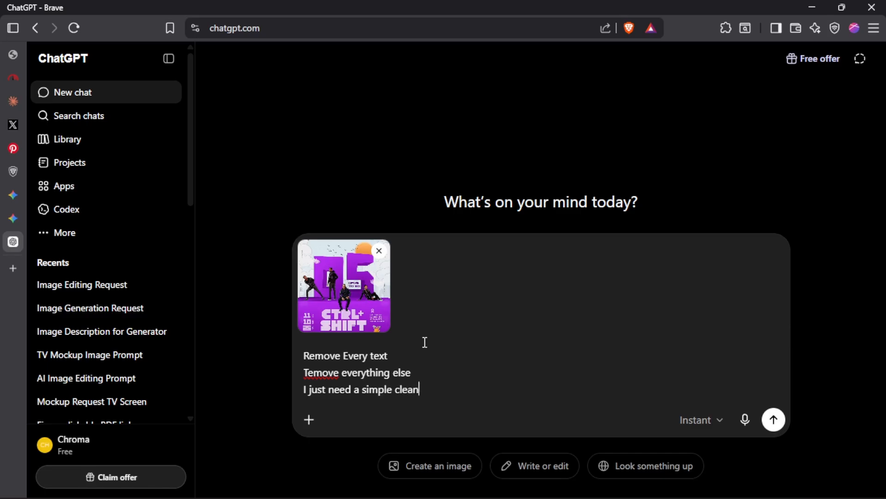
pyautogui.write(' image (Portr')
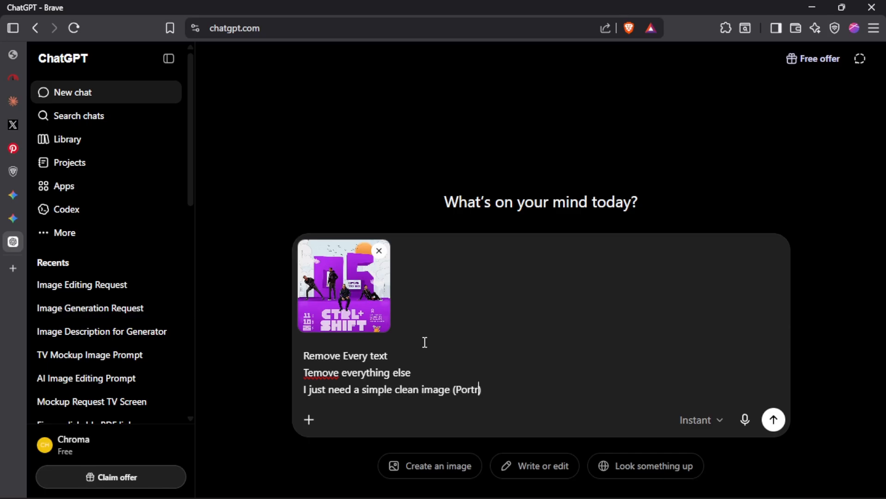
pyautogui.write('ait')
pyautogui.click(308, 373)
pyautogui.press('BackSpace')
pyautogui.write('R')
pyautogui.click(504, 384)
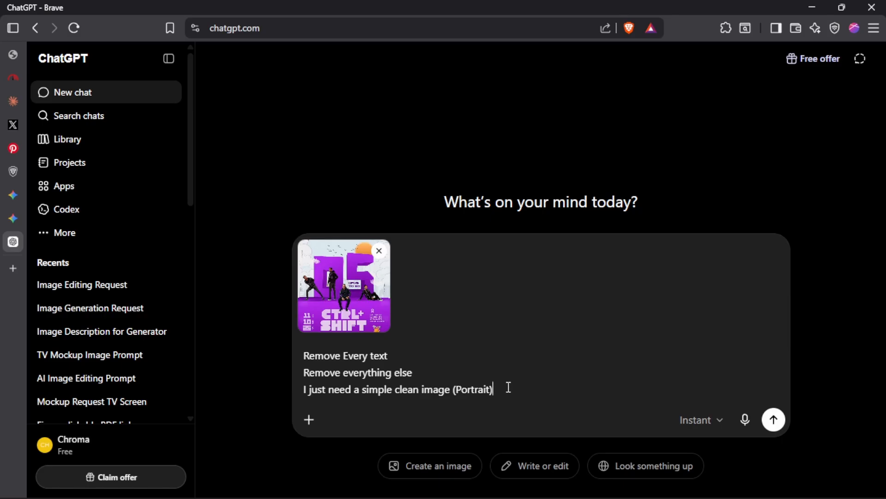
# Complete the prompt with "of the people in the flyer sitting on the platform (Also remove the 05 text effect behind them)" and submit it
pyautogui.write('of the people in the flyer')
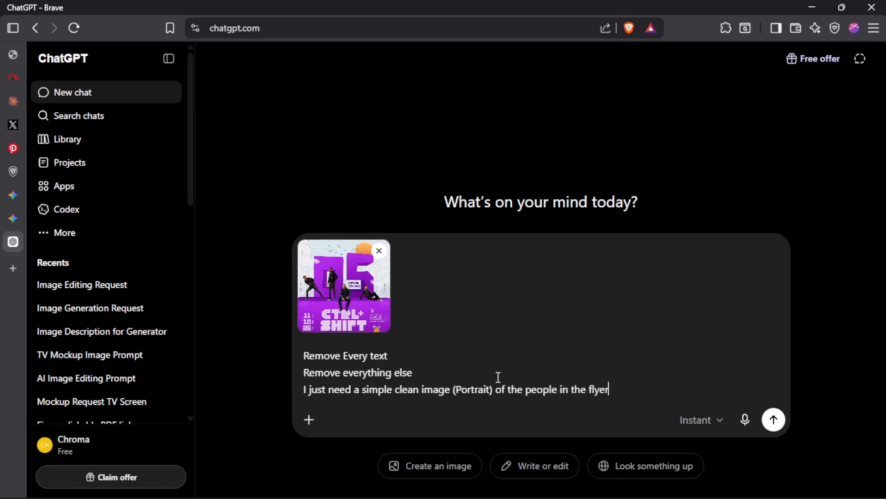
pyautogui.write(' sitting on the ')
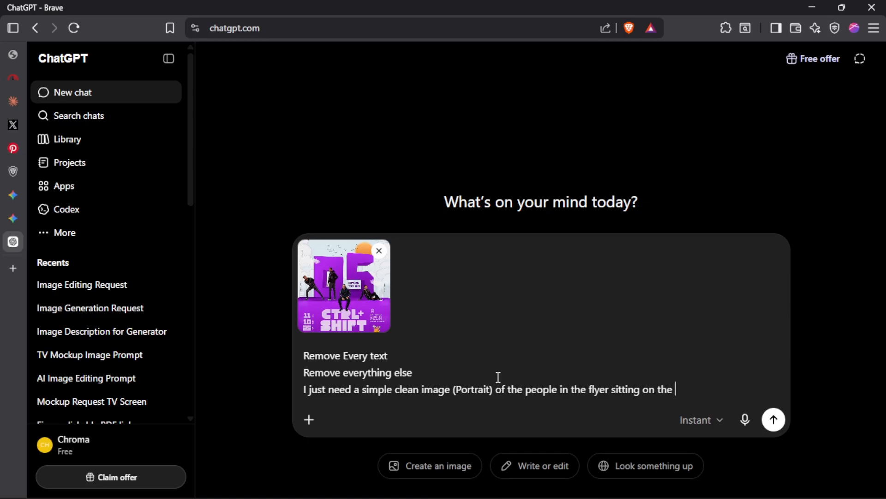
pyautogui.write('platform (Also ')
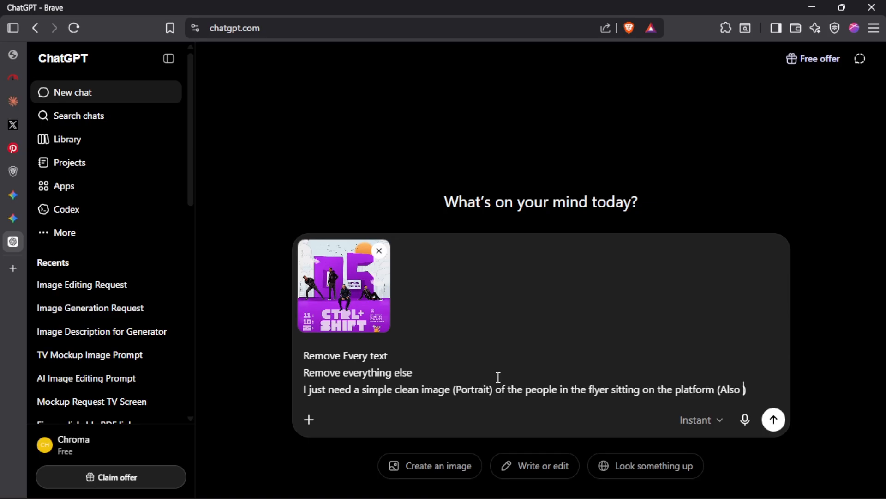
pyautogui.write('remove the')
pyautogui.press('BackSpace')
pyautogui.write('05 text effe')
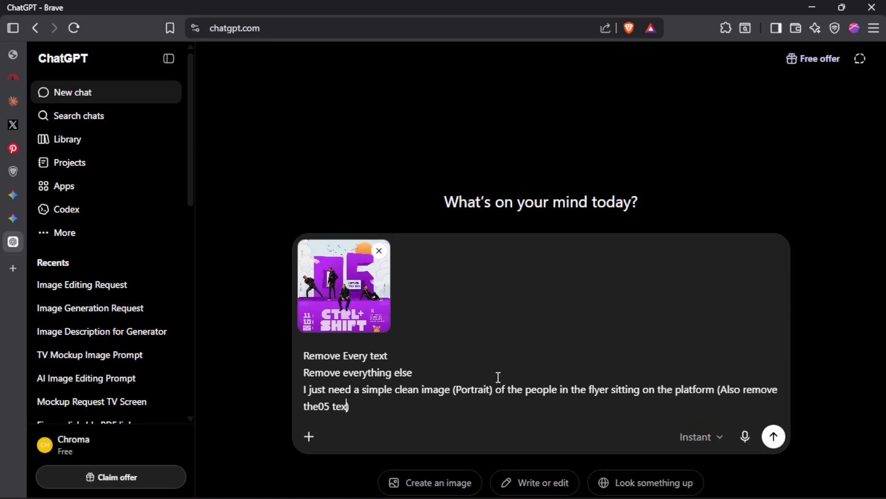
pyautogui.write('ct')
pyautogui.write(' behind them')
pyautogui.press('Return')
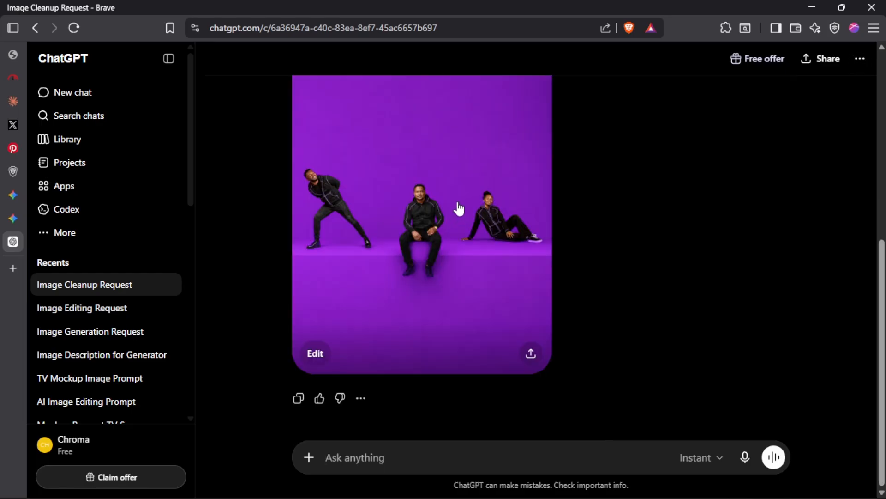
# Compare the generated image with the attached flyer and send the follow-up message "ONE PERSON IS MISSING."
pyautogui.scroll(8, 402, 188)
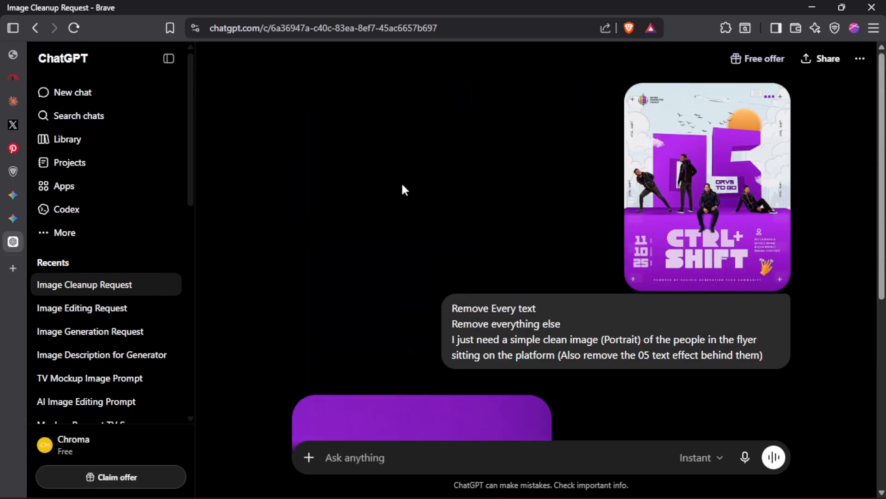
pyautogui.scroll(-7, 485, 251)
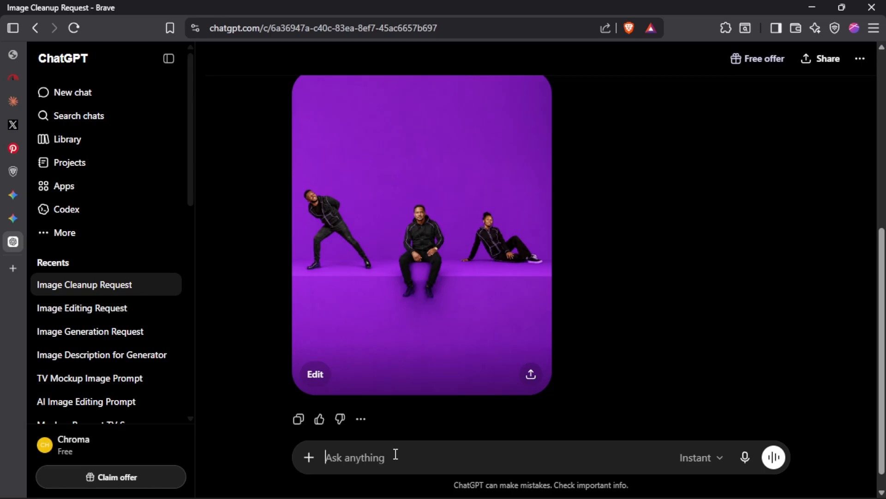
pyautogui.write('ONE PERSON IS M')
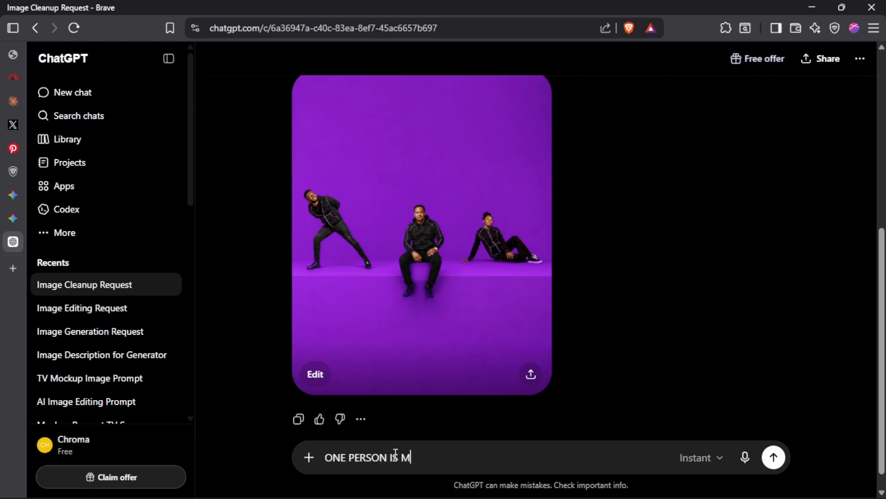
pyautogui.write('ISSING.')
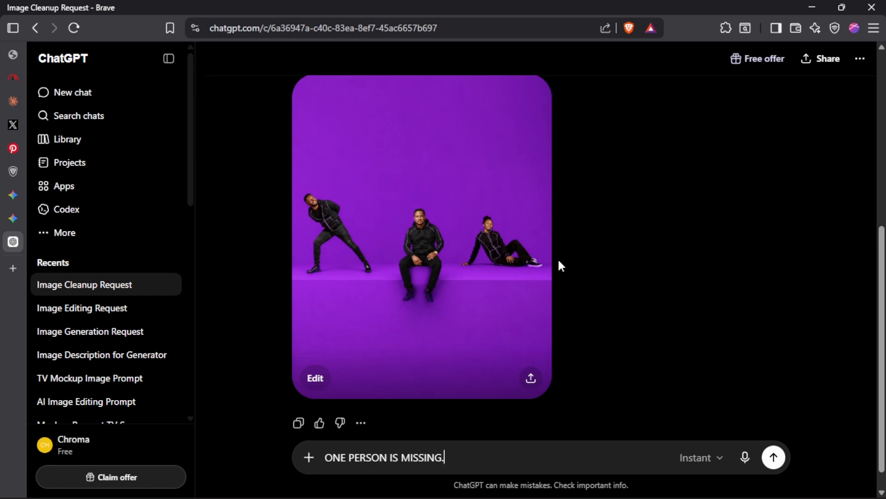
pyautogui.scroll(5, 558, 261)
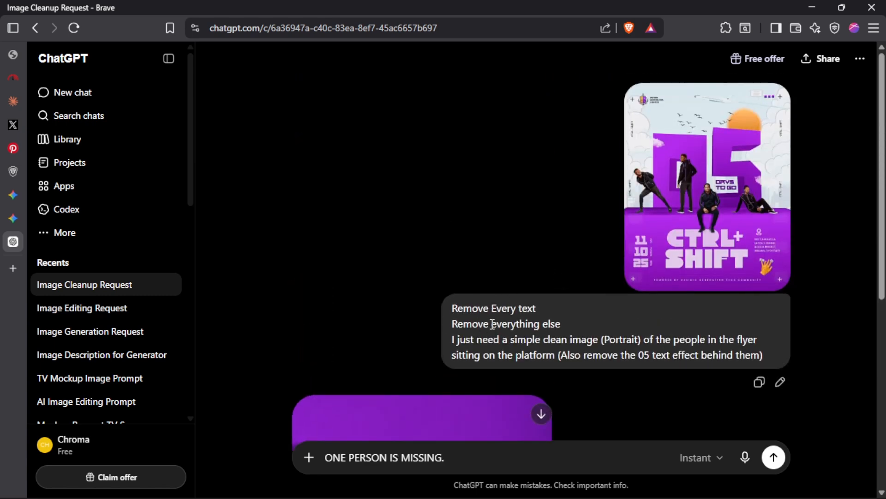
pyautogui.scroll(-2, 554, 324)
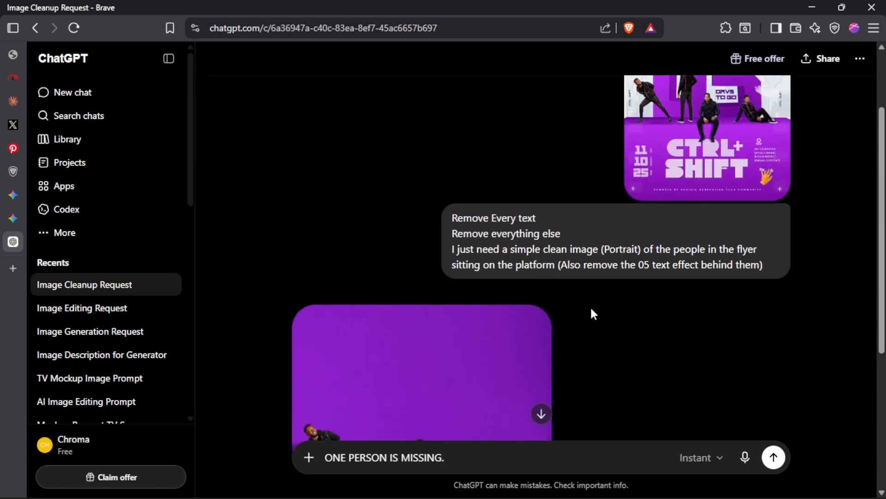
pyautogui.scroll(-5, 573, 318)
pyautogui.press('Return')
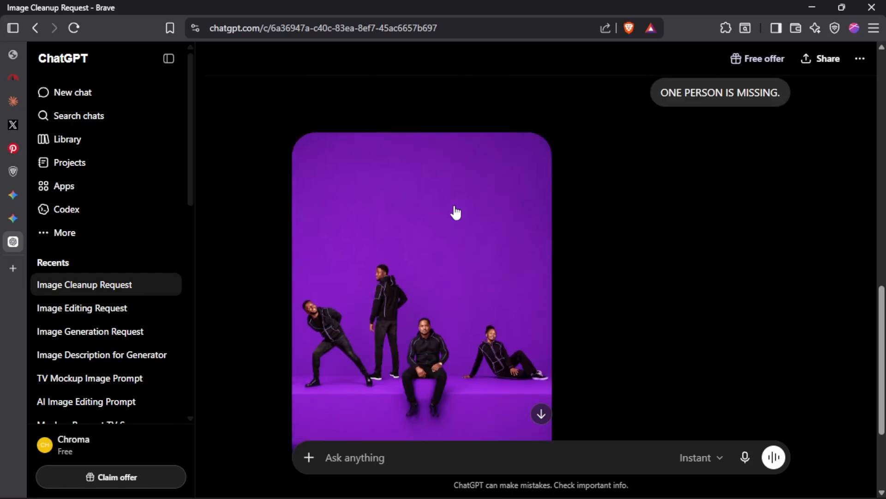
# Review the regenerated group portrait, open it at full size and download it
pyautogui.scroll(-3, 456, 212)
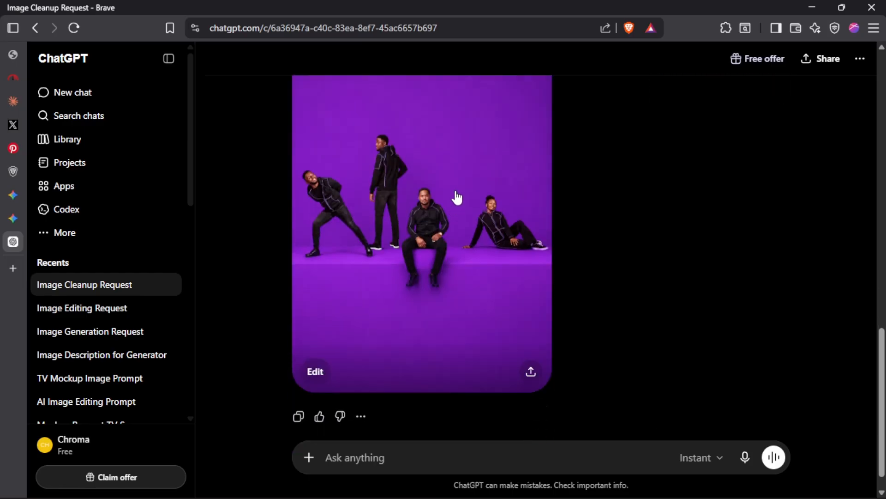
pyautogui.scroll(3, 455, 198)
pyautogui.scroll(-3, 475, 239)
pyautogui.click(455, 196)
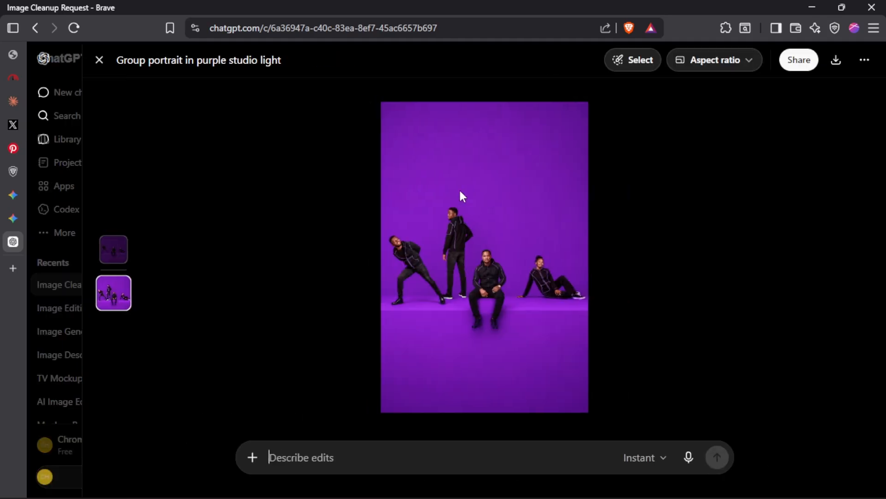
pyautogui.click(834, 64)
# Download the full-size purple group portrait into the Video Resources folder
pyautogui.hotkey('alt', 'Tab')
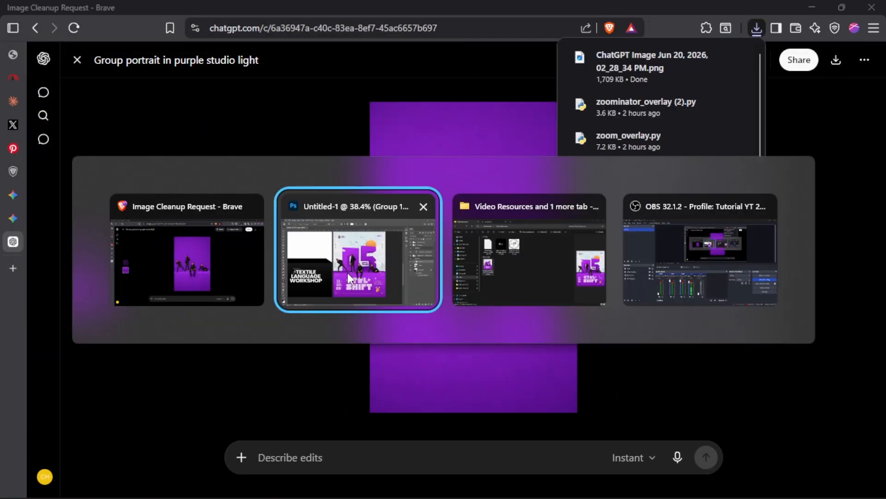
pyautogui.hotkey('alt', 'Tab')
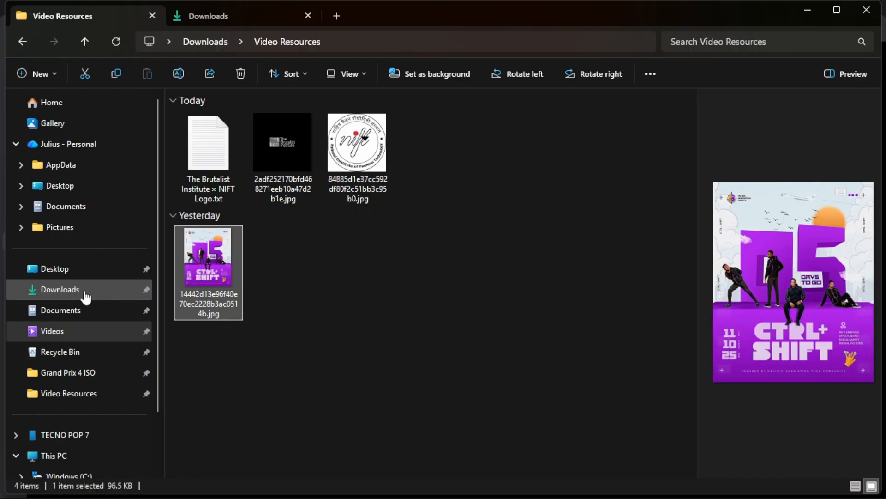
pyautogui.hotkey('alt', 'Tab')
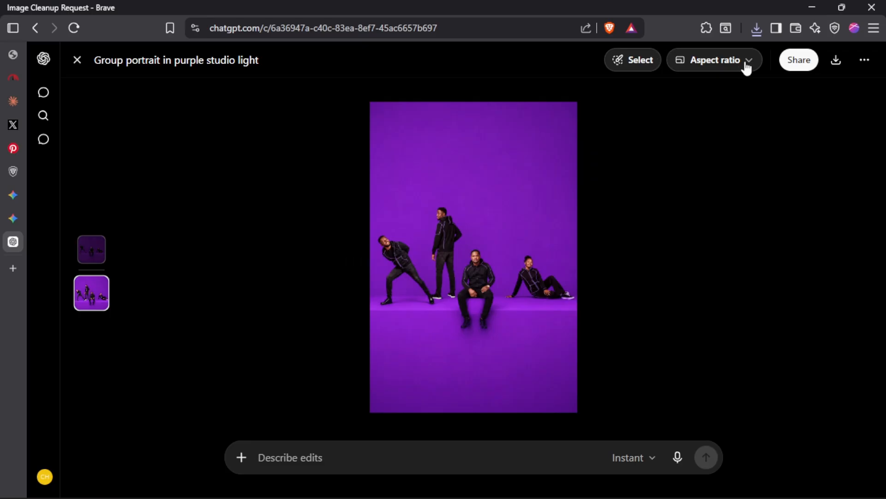
pyautogui.click(837, 61)
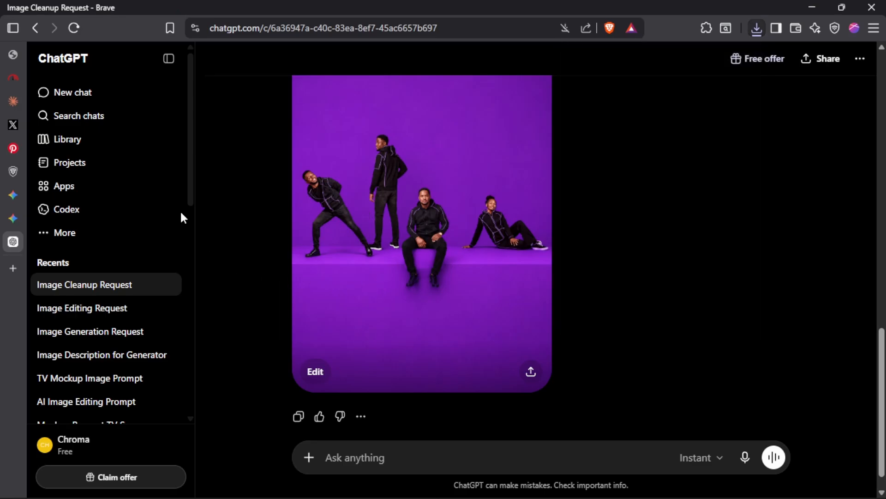
# Start a new ChatGPT chat and attach the purple group portrait from the Video Resources folder
pyautogui.click(95, 101)
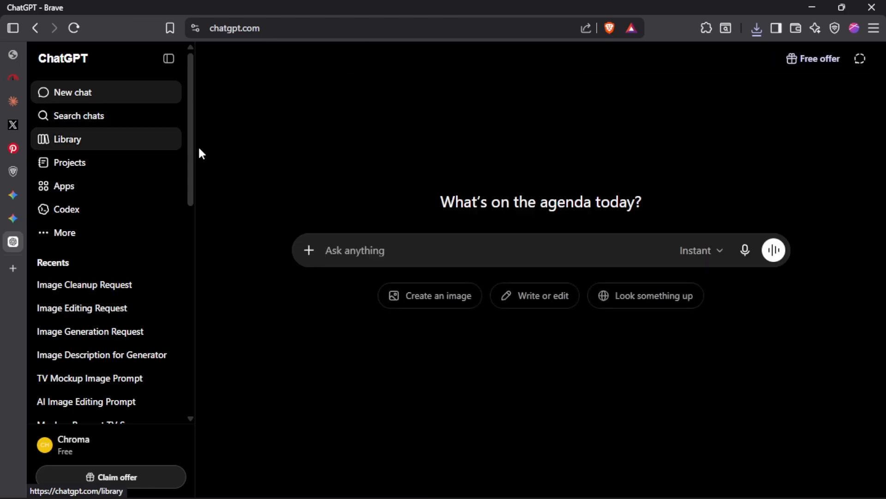
pyautogui.hotkey('alt', 'Tab')
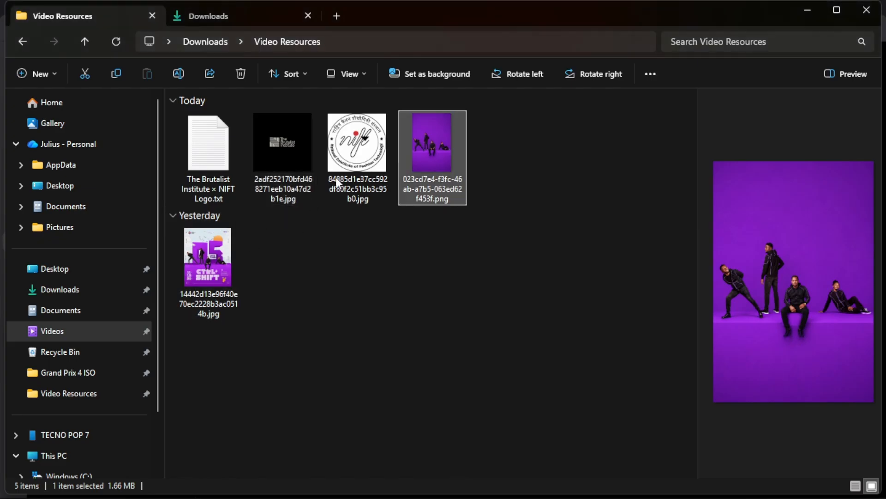
pyautogui.moveTo(428, 134); pyautogui.dragTo(365, 350)
pyautogui.hotkey('alt', 'Tab')
pyautogui.click(366, 350)
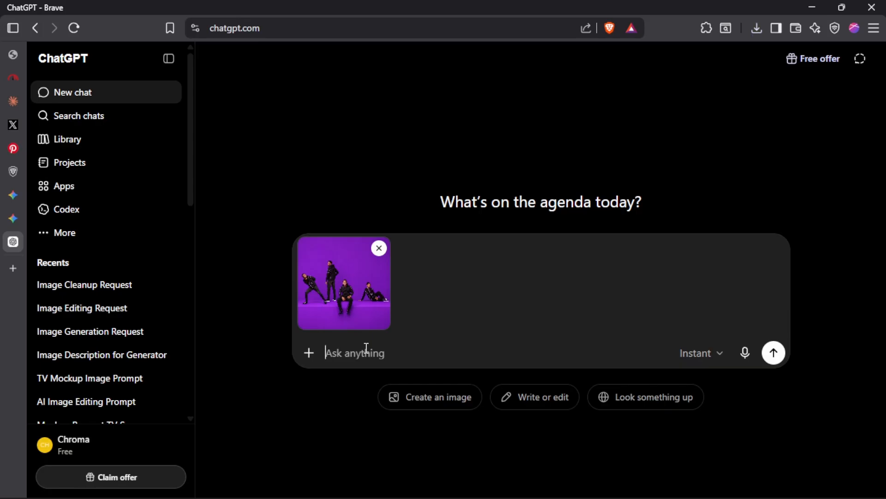
# Begin the prompt with "Look at this image, the way the people are sitting...standing, on THE PLATFORM"
pyautogui.write('Look at this image')
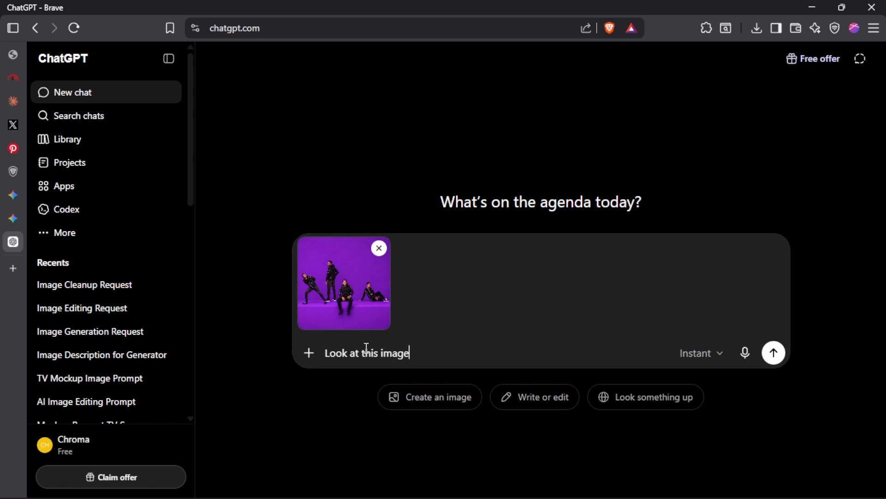
pyautogui.write(', the way the pe')
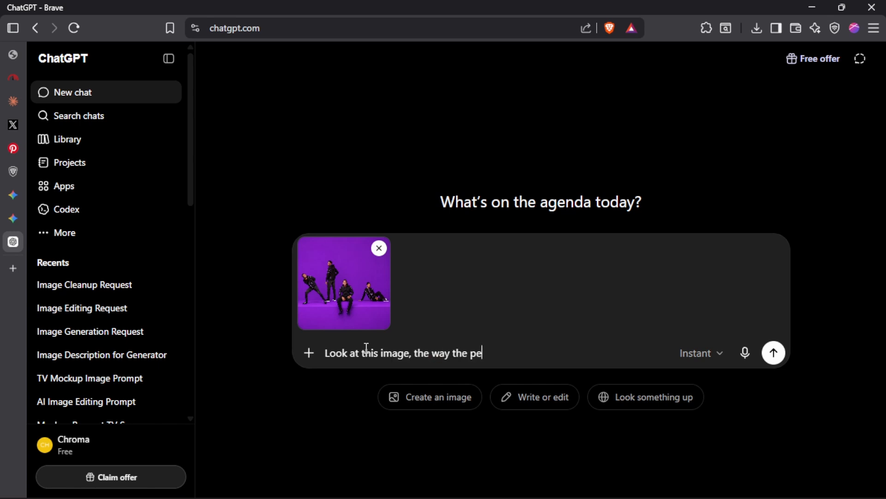
pyautogui.write('ople are sitting a')
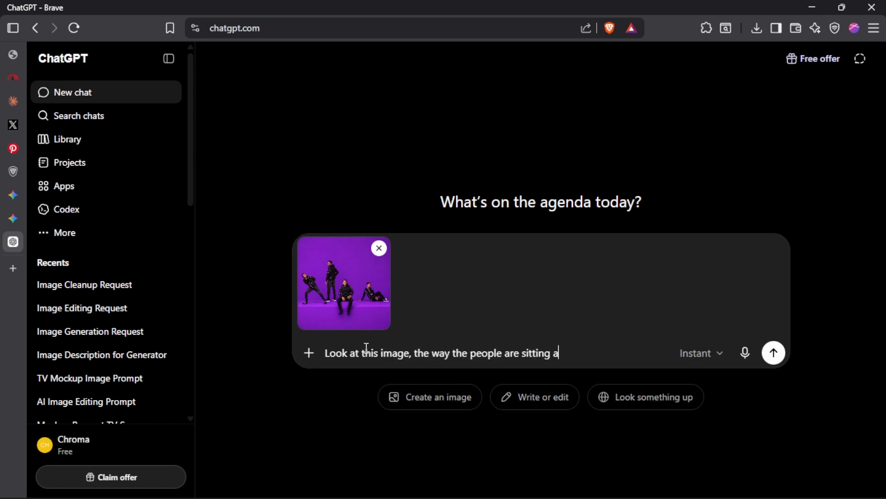
pyautogui.press('BackSpace')
pyautogui.press('BackSpace')
pyautogui.write('...standing, on')
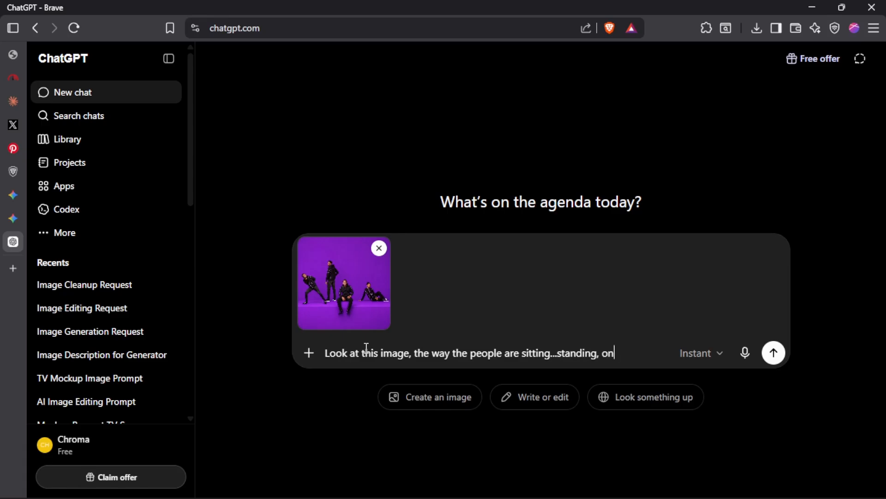
pyautogui.write(' THE PLATFORM')
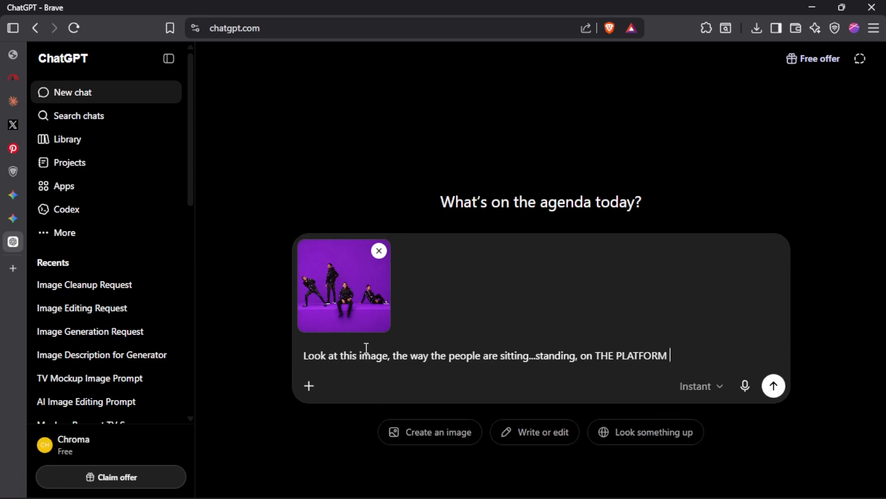
# Continue the prompt with ", and Help me generate an image of about 4 people doing what's below."
pyautogui.write(',')
pyautogui.write('and Help me generate an image ')
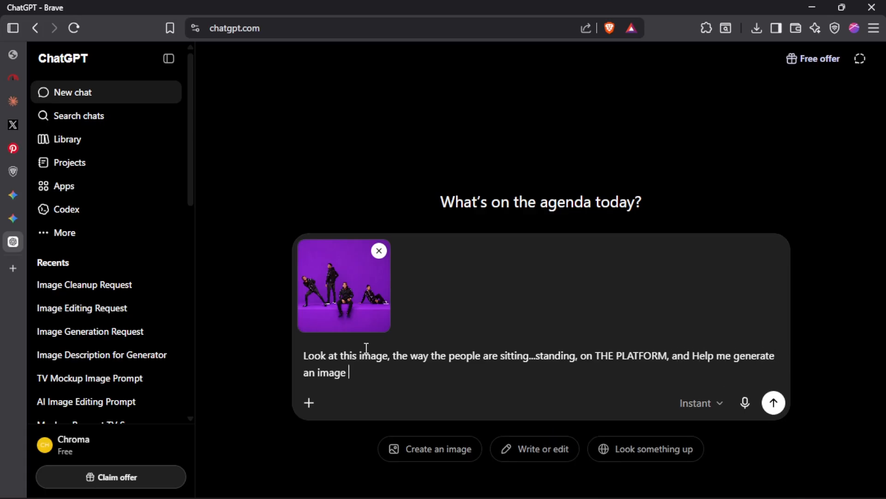
pyautogui.write('of about 4 peo')
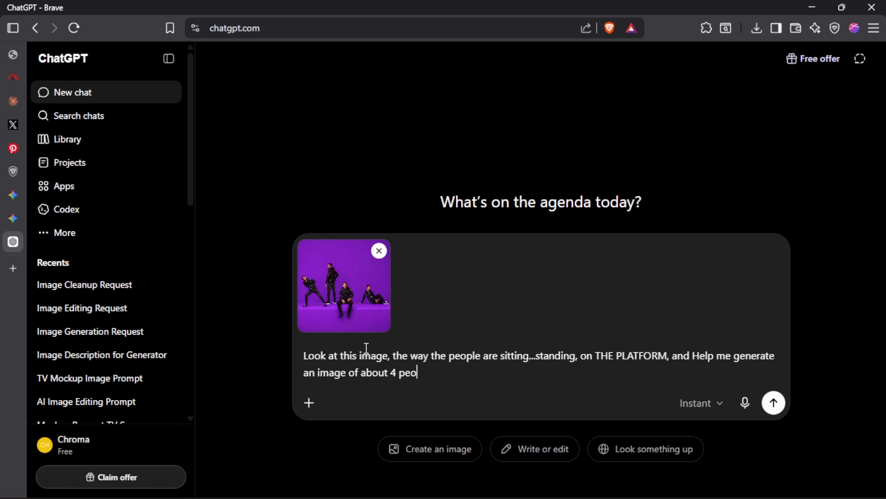
pyautogui.write("ple doing what's bel")
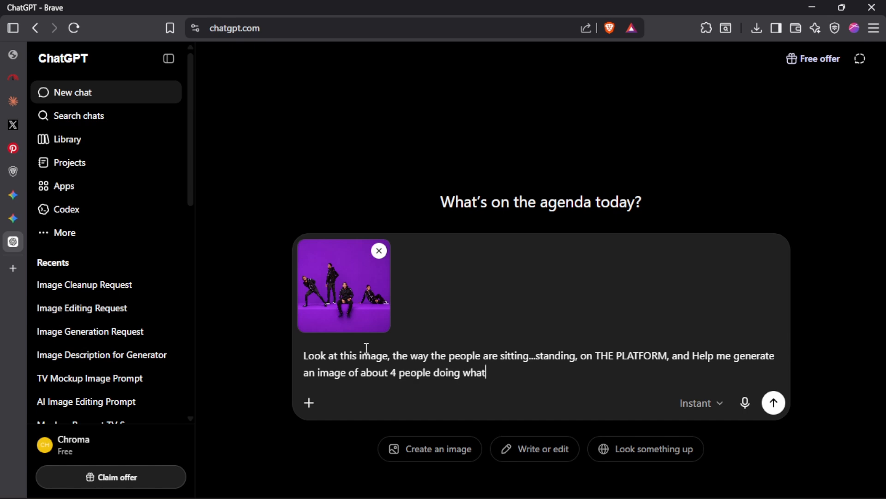
pyautogui.write('ow .')
pyautogui.hotkey('shift', 'Return')
# Copy "colour systems, motif development, repeat pattern engineering, and career pathways in textile and surface design." from the Photoshop brief into the ChatGPT prompt
pyautogui.hotkey('alt', 'Tab')
pyautogui.press('Tab')
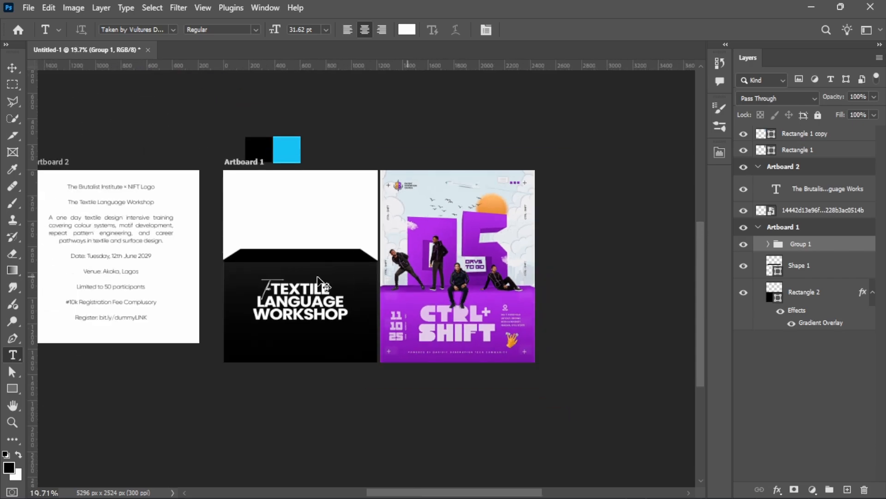
pyautogui.scroll(5, 165, 223)
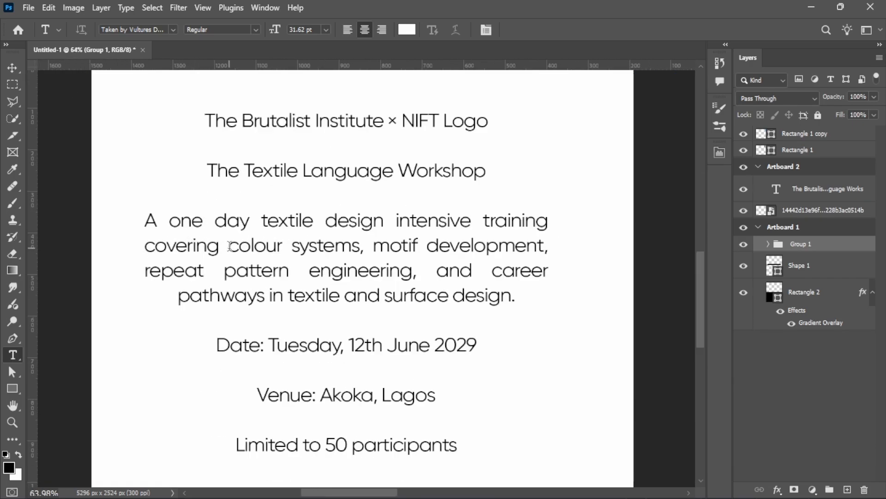
pyautogui.moveTo(230, 246); pyautogui.dragTo(276, 249)
pyautogui.moveTo(415, 271); pyautogui.dragTo(527, 296)
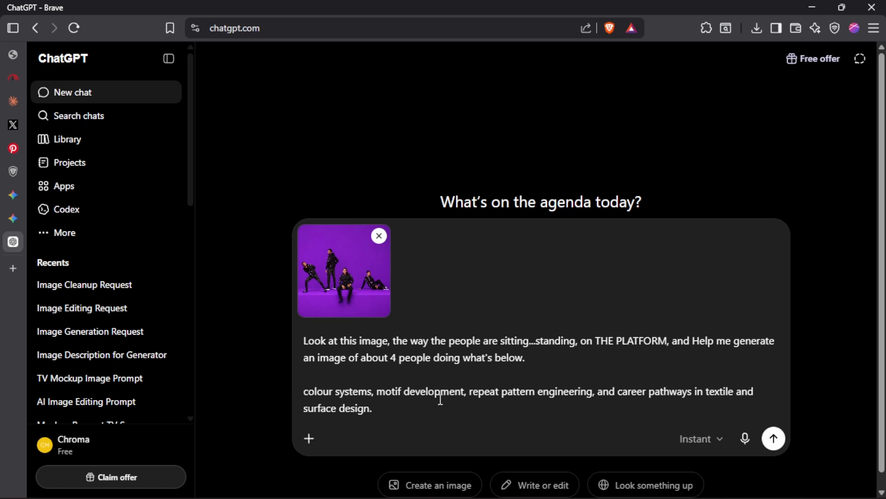
# Add the line "It doesn't need to be OBVIOUS and LITERAL, You don't need to generate an image with the text "motif development for example", but"
pyautogui.hotkey('shift', 'Return')
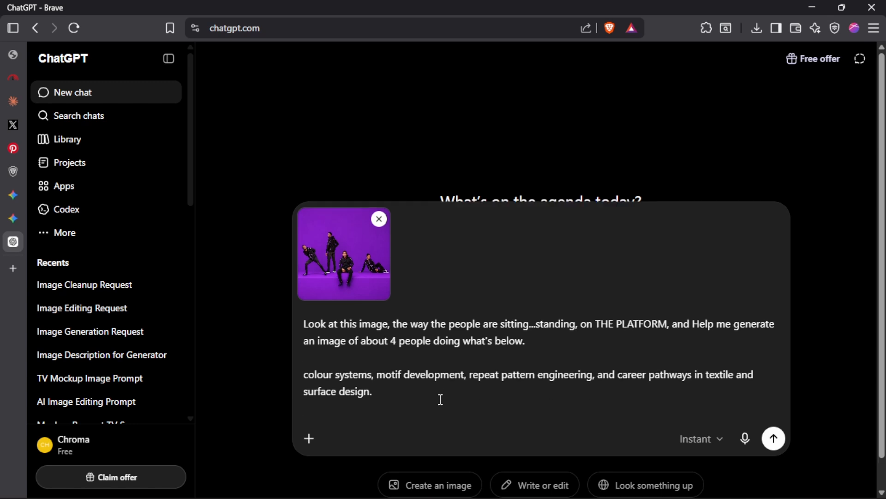
pyautogui.write("It doesn't need")
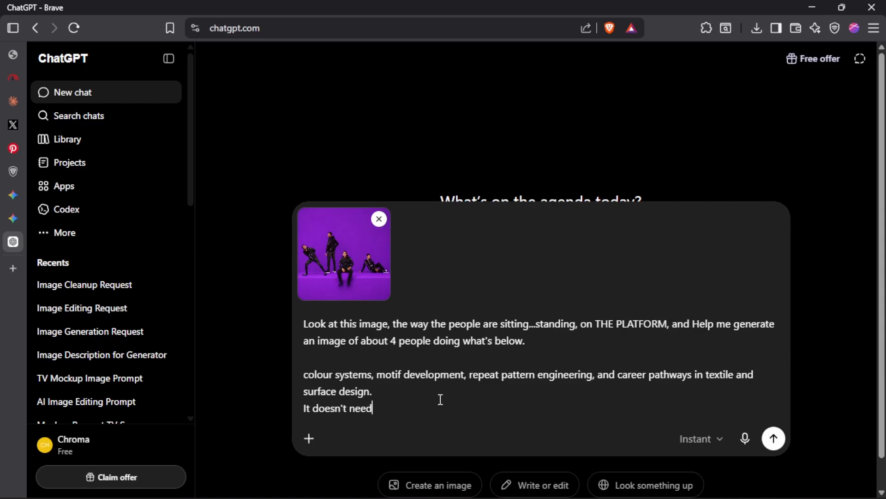
pyautogui.write(' to be OBVIOUS and LITER')
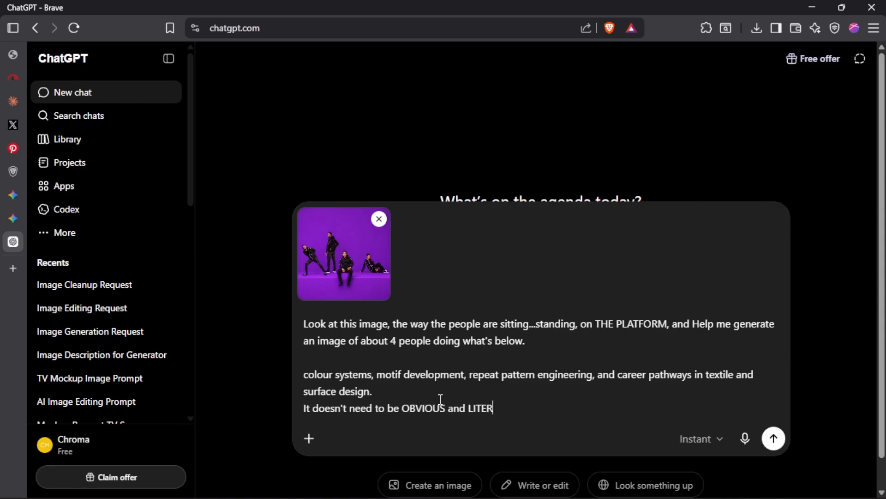
pyautogui.write("AL, You don't need to gene")
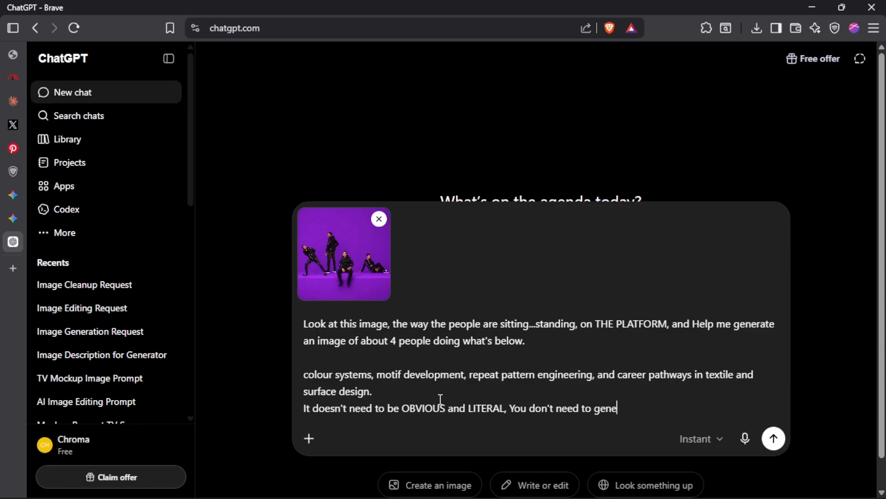
pyautogui.write('rate an image with the text')
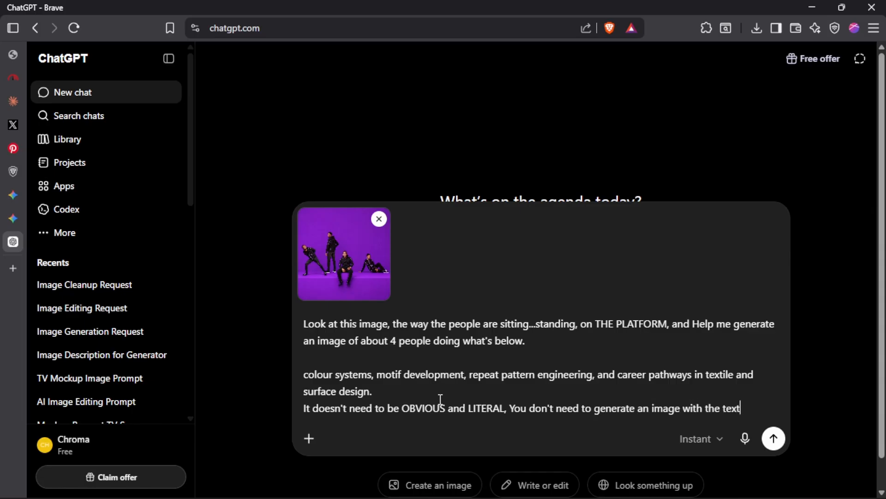
pyautogui.write(' "motif developen')
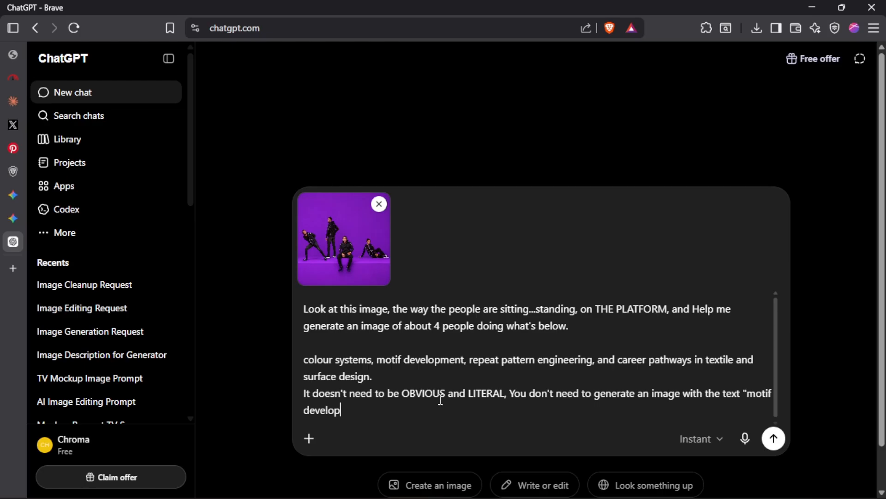
pyautogui.press('BackSpace')
pyautogui.press('BackSpace')
pyautogui.write('ment for example", but ')
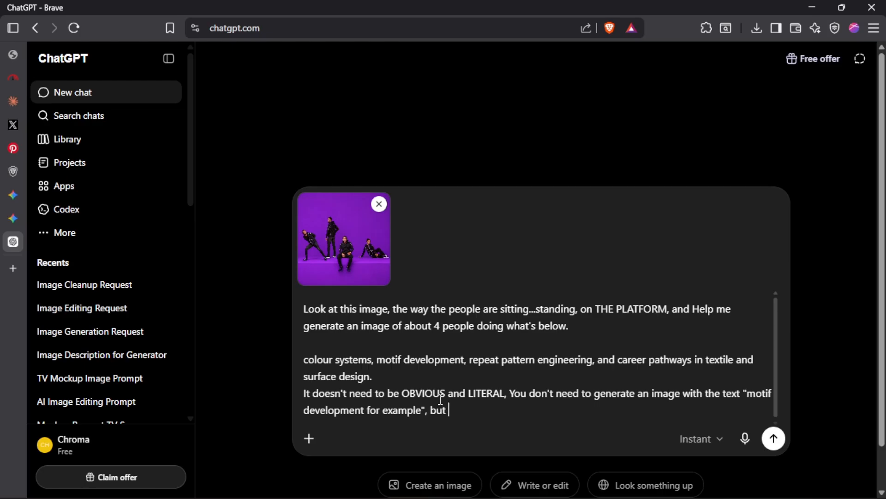
# Continue with "the general story of whatever you generate should tell ....." and repeat the prompt's textile topics sentence below it
pyautogui.write('the general story of ')
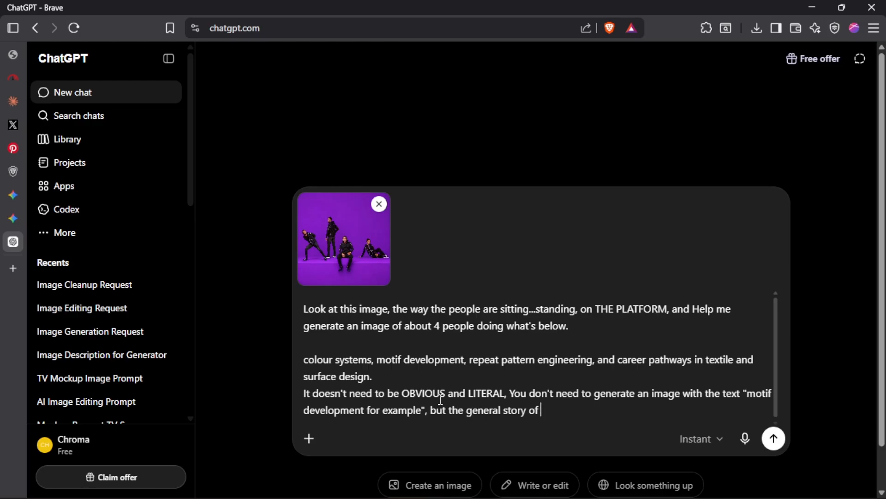
pyautogui.write('whatever you genera')
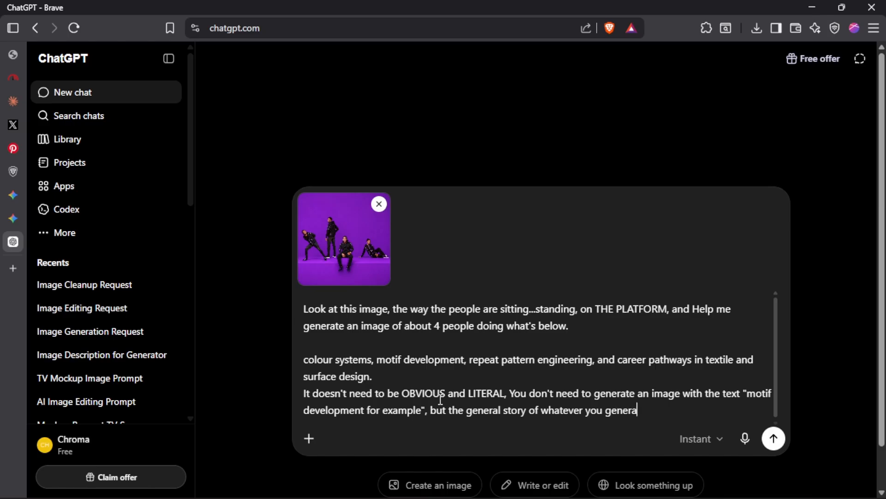
pyautogui.write('te should tell .....')
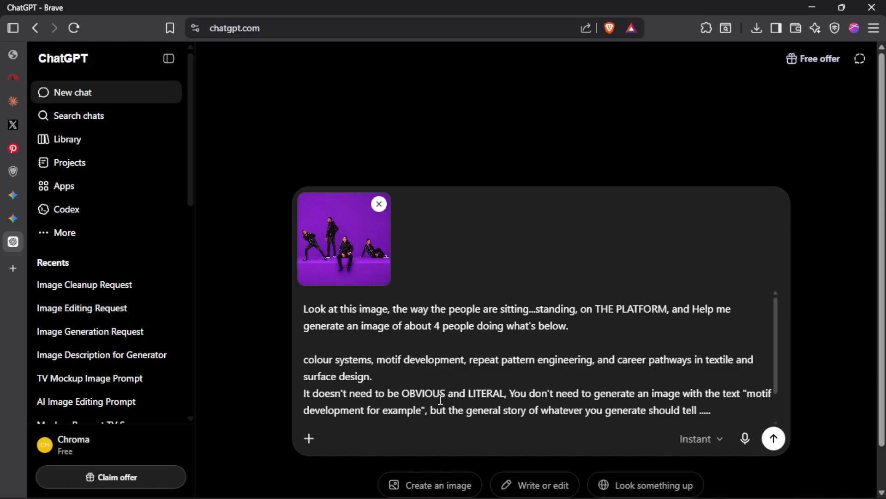
pyautogui.moveTo(385, 391); pyautogui.dragTo(325, 360)
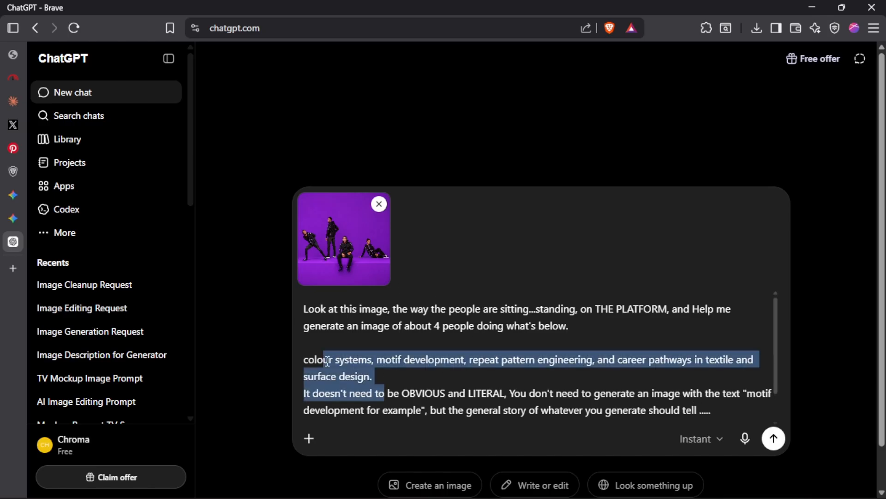
pyautogui.moveTo(374, 375); pyautogui.dragTo(305, 359)
pyautogui.hotkey('ctrl', 'c')
pyautogui.click(360, 427)
pyautogui.hotkey('ctrl', 'v')
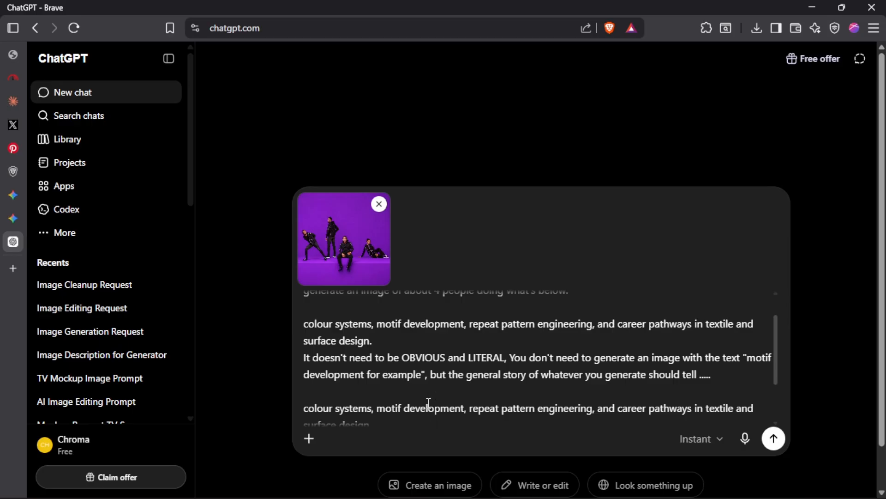
# End the prompt with "DO NOT INCLUDE ANY TEXT", submit it and view the generated image
pyautogui.scroll(-2, 437, 375)
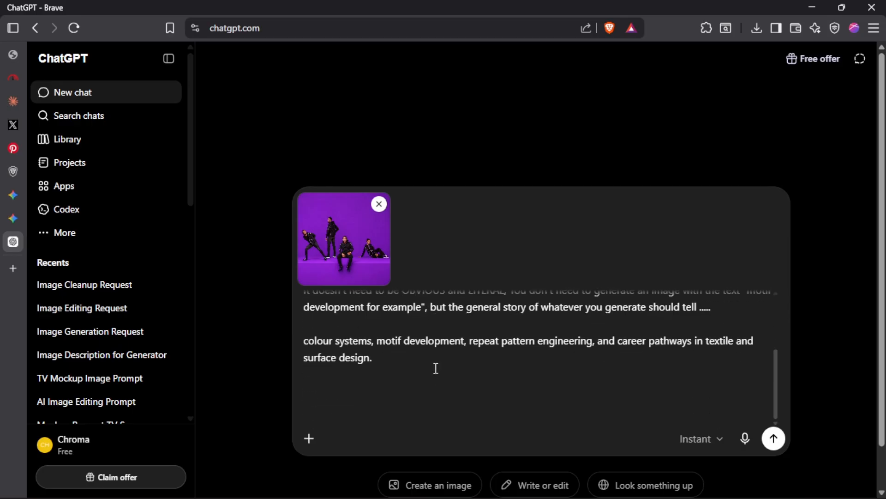
pyautogui.write('DO NOT INCLUD')
pyautogui.write('E ANY TE')
pyautogui.press('alt')
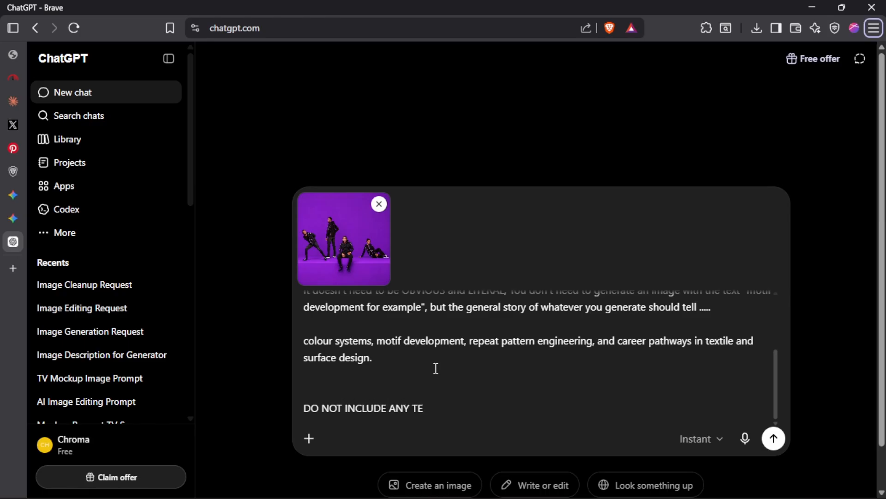
pyautogui.click(447, 403)
pyautogui.write('XT')
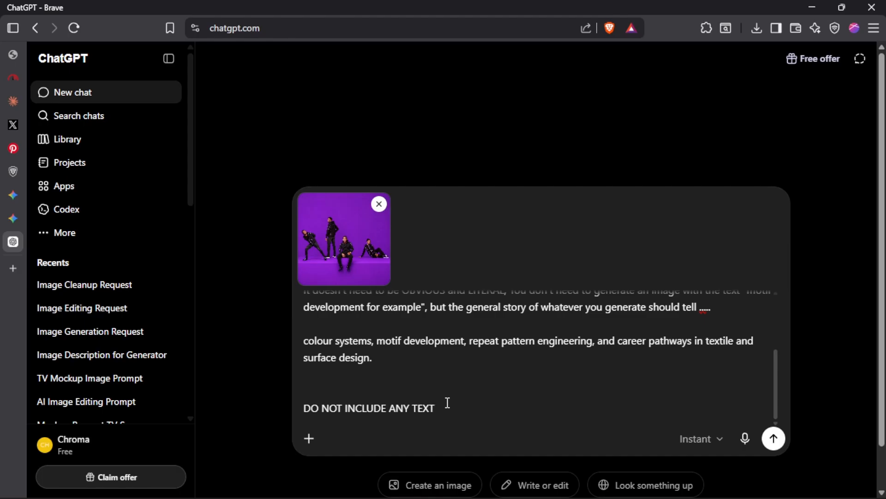
pyautogui.press('Return')
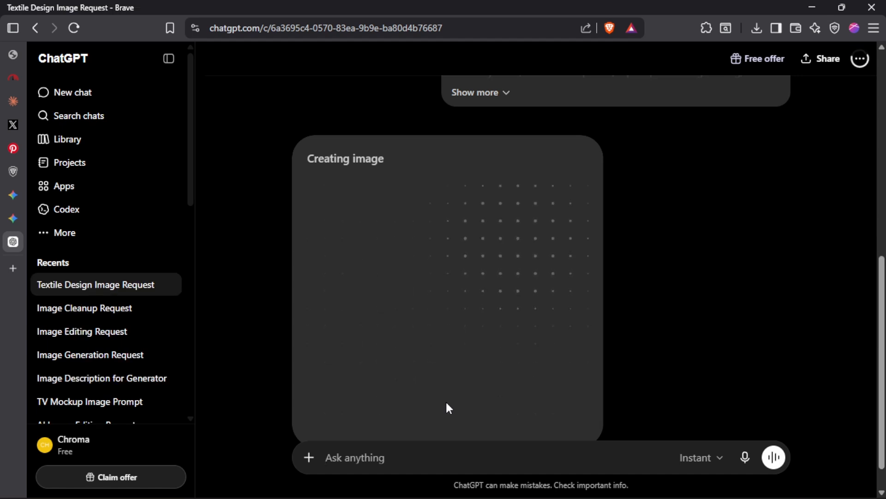
pyautogui.scroll(-1, 521, 162)
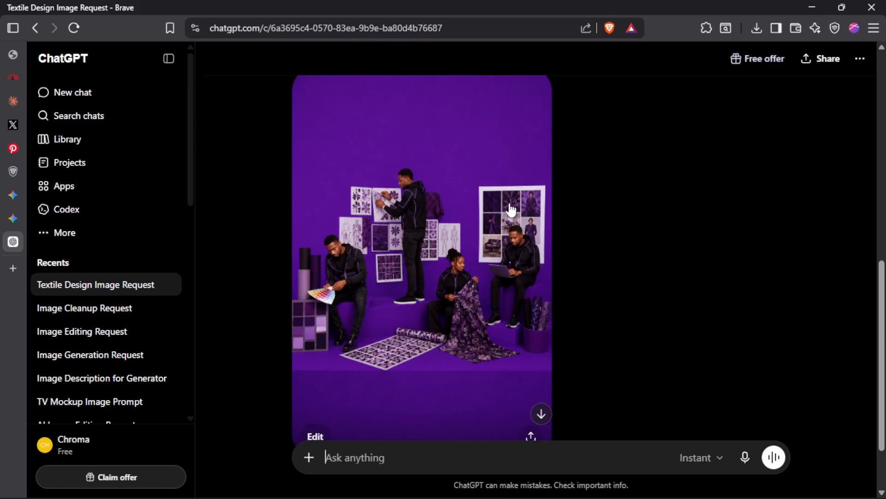
# Review the generated textile group image in ChatGPT and save it as a PNG in the Video Resources folder
pyautogui.scroll(-1, 511, 210)
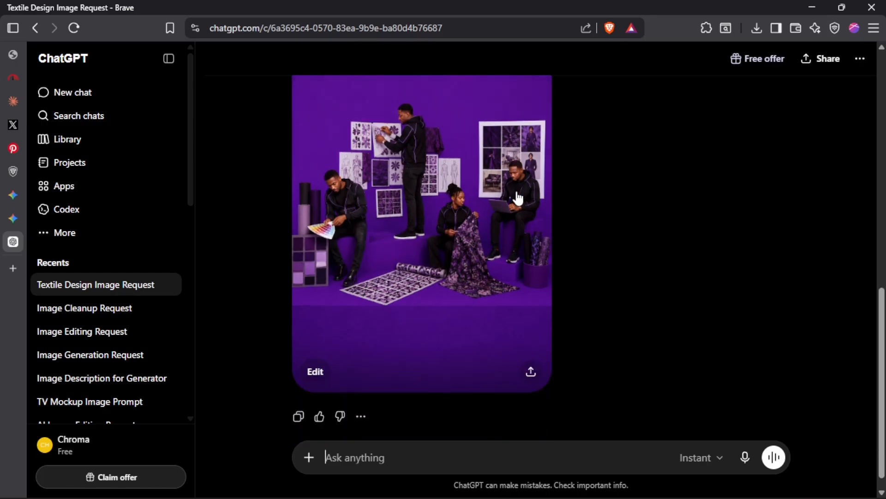
pyautogui.scroll(1, 465, 211)
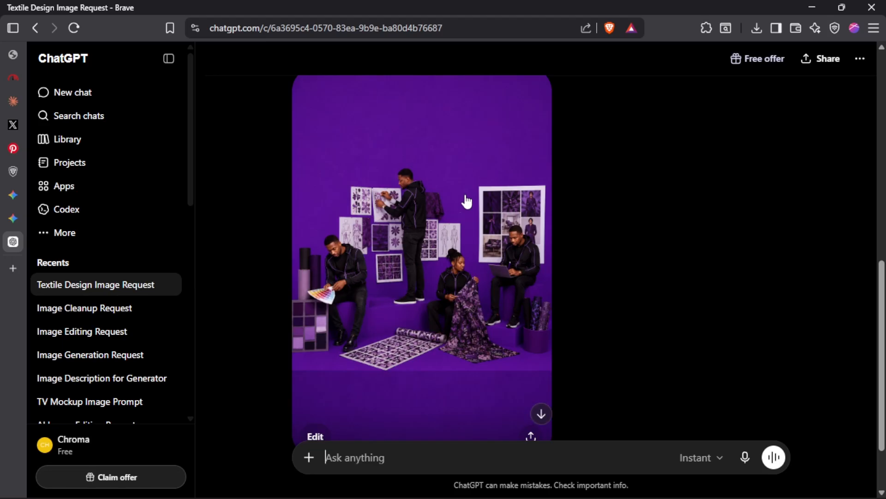
pyautogui.scroll(2, 492, 194)
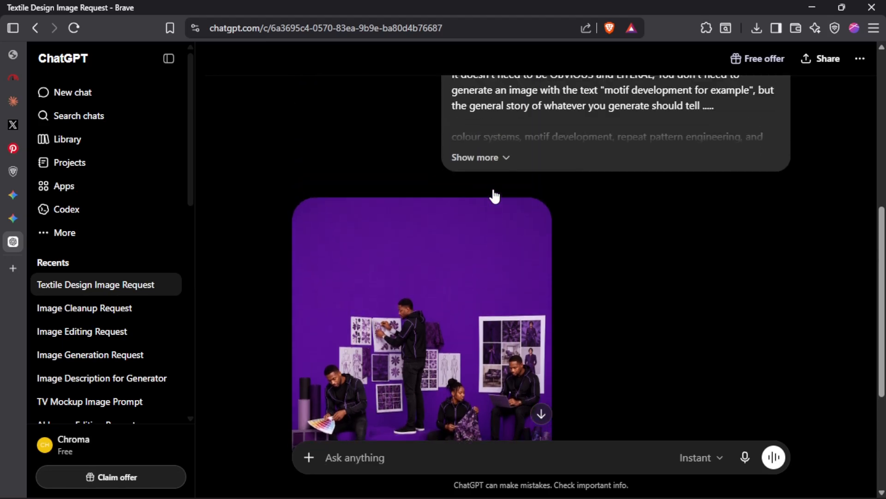
pyautogui.scroll(-2, 473, 212)
pyautogui.rightClick(477, 169)
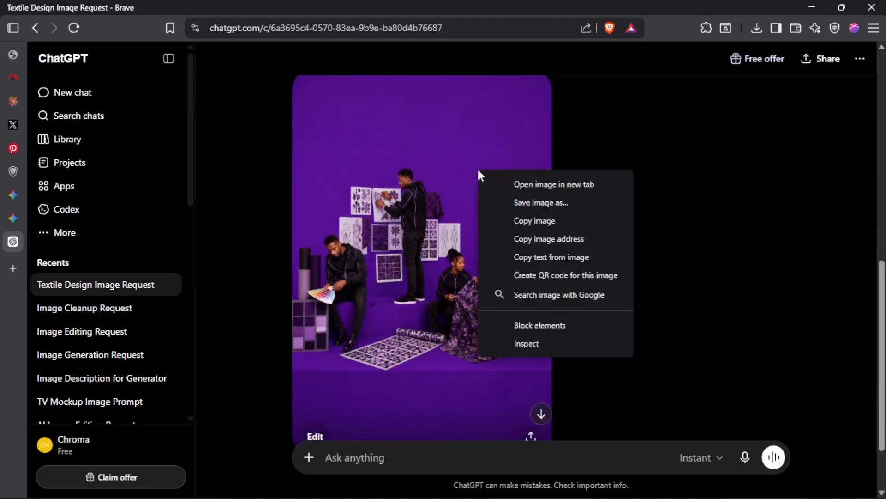
pyautogui.click(552, 203)
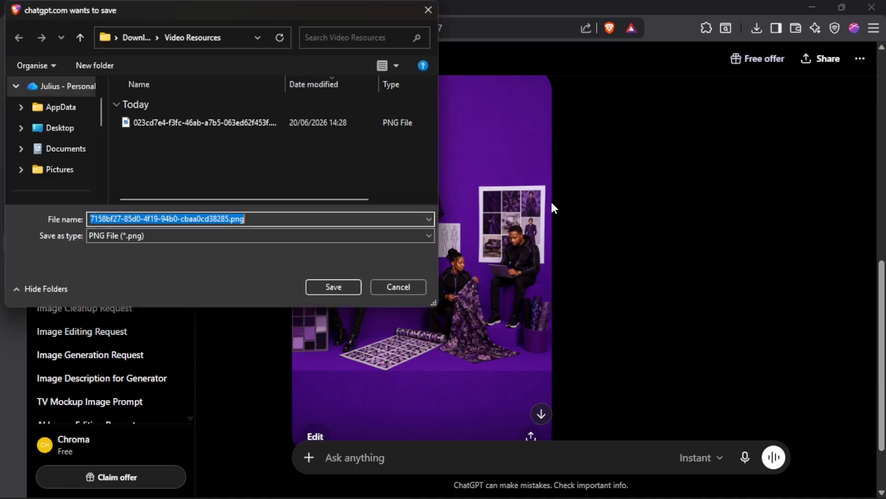
pyautogui.press('Return')
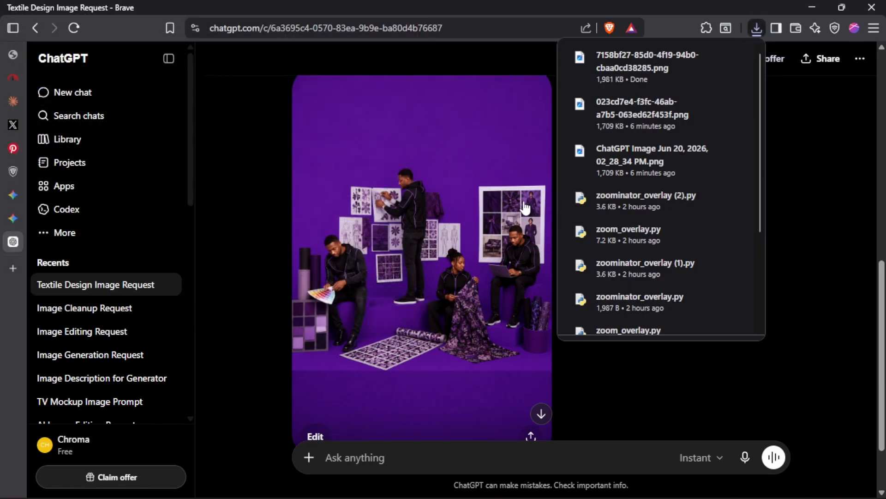
# Switch to Google Gemini and attach the saved textile group image to a new chat
pyautogui.moveTo(13, 218)
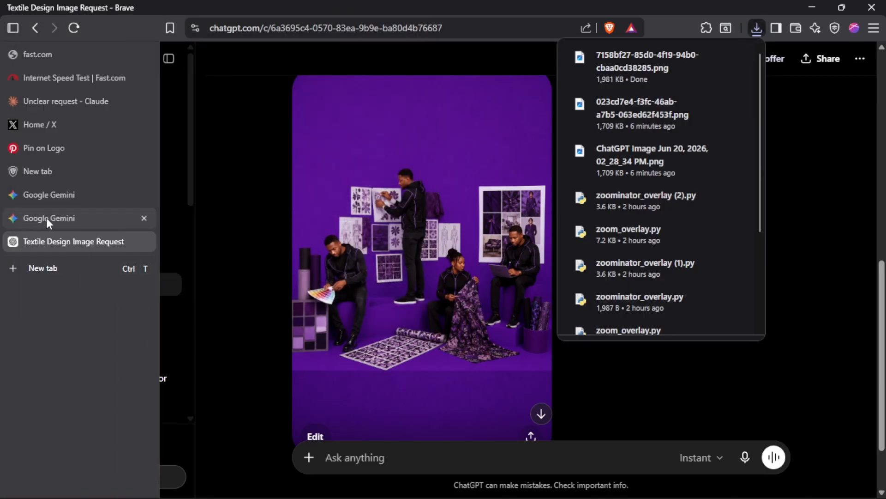
pyautogui.click(46, 218)
pyautogui.hotkey('alt', 'Tab')
pyautogui.hotkey('alt', 'Tab')
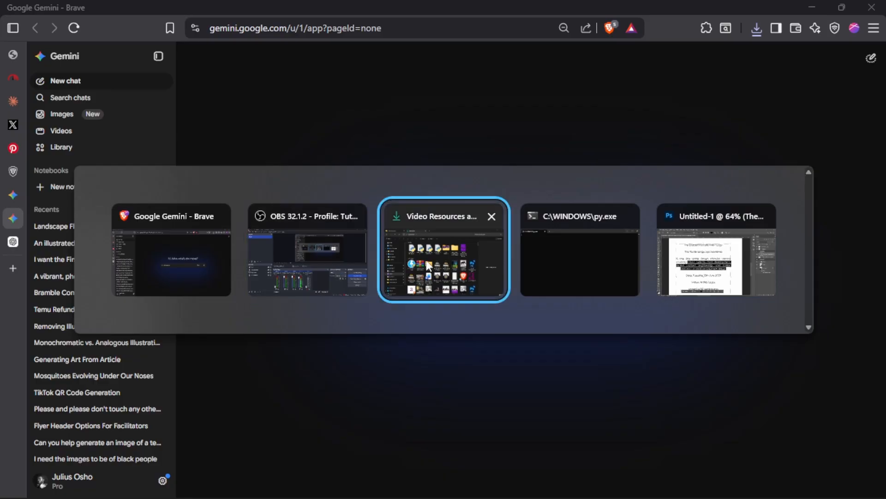
pyautogui.hotkey('alt', 'Tab')
pyautogui.moveTo(511, 139); pyautogui.dragTo(489, 248)
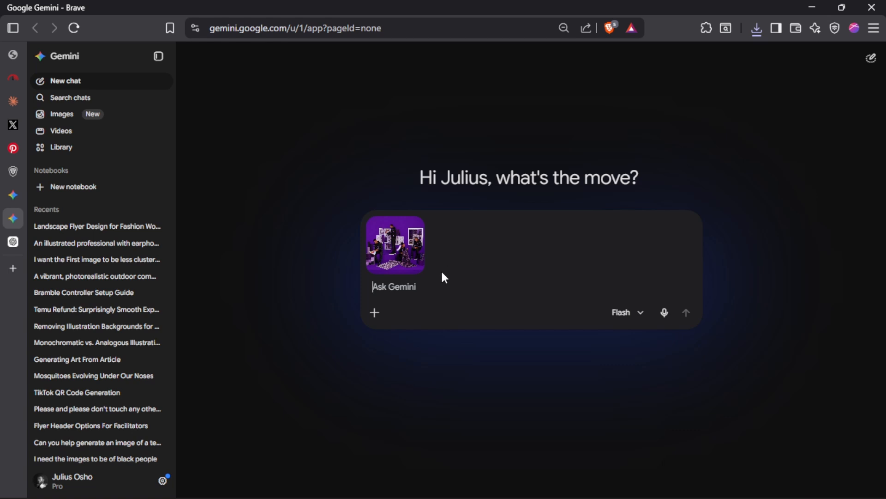
# Write the prompt "KEEP every person, every textile, every paper, bascially just remove the purple background."
pyautogui.write('KEEP every perso')
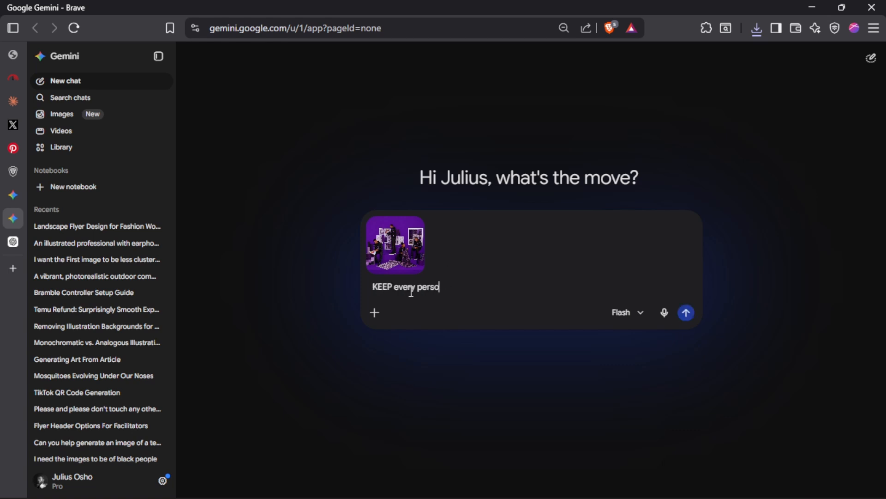
pyautogui.write('n, every textile, eve')
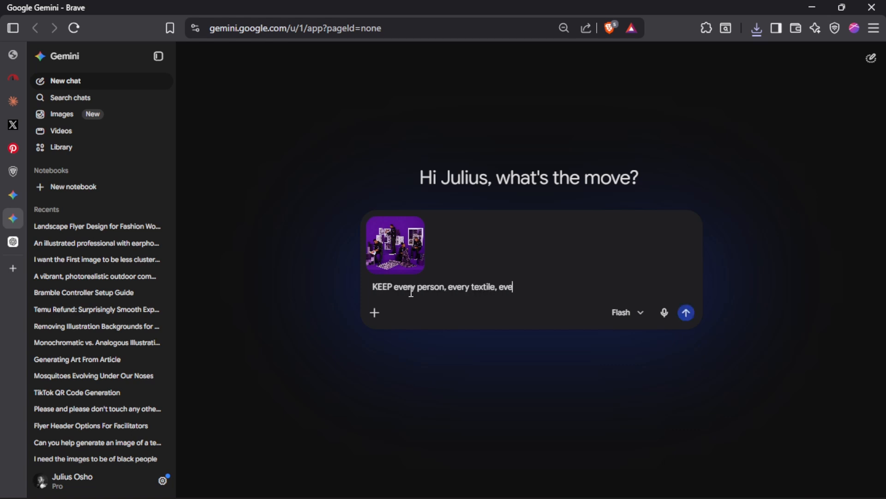
pyautogui.write('ry paper, bascially just remove the ')
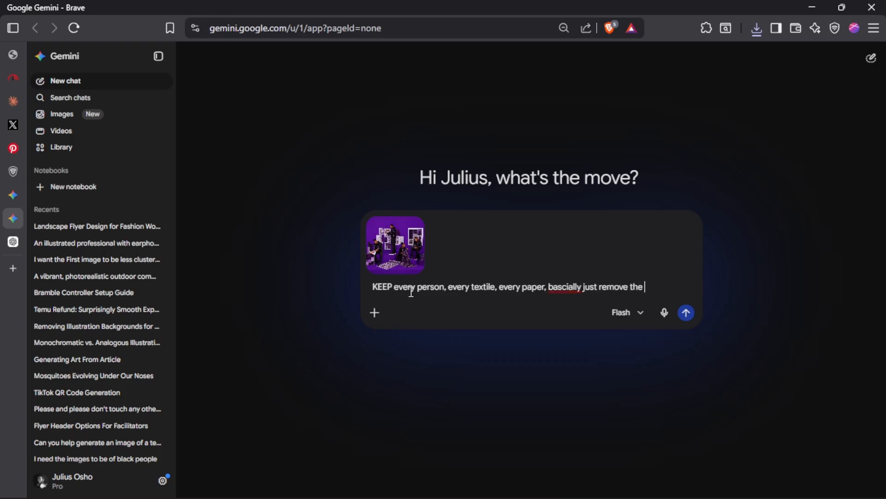
pyautogui.write('purple background')
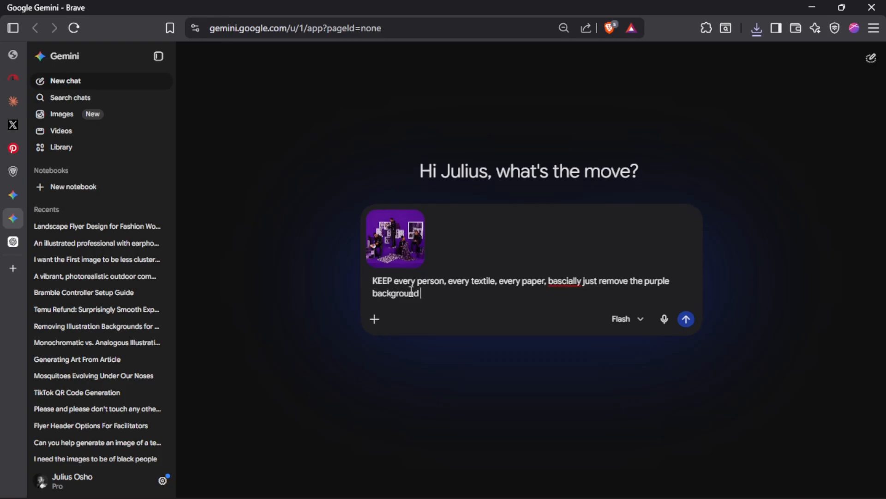
pyautogui.write('.')
pyautogui.hotkey('shift', 'Return')
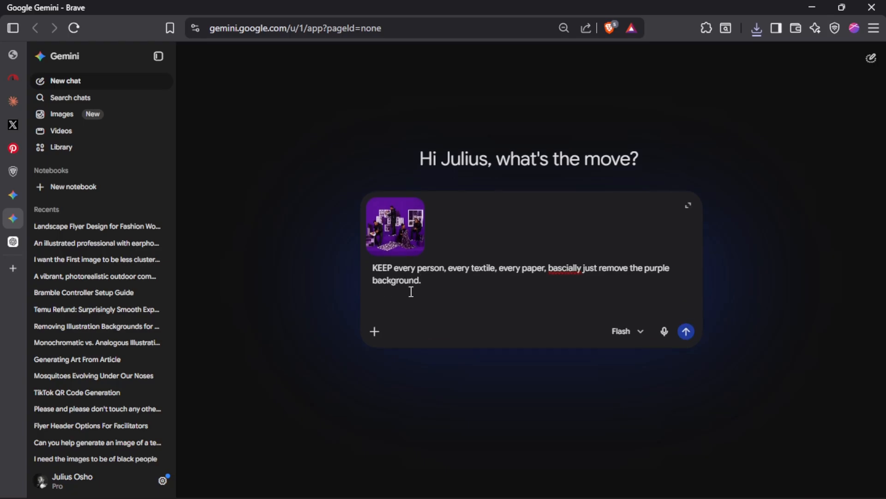
# Add "I DON'T NEED ANOTHER IMAGE GENERATION, just remove background." as a separate line of the prompt
pyautogui.write("I DON'T NEED ANOTHER IMAGE GENERATION, just ")
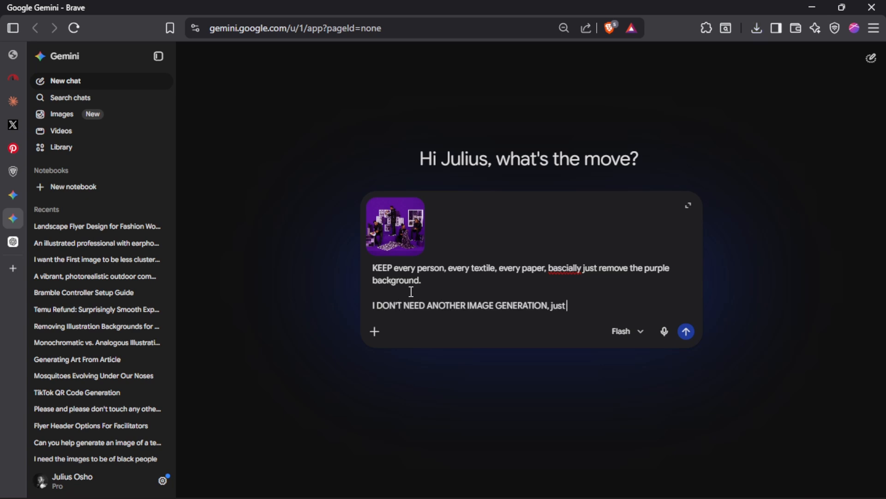
pyautogui.write('remove background')
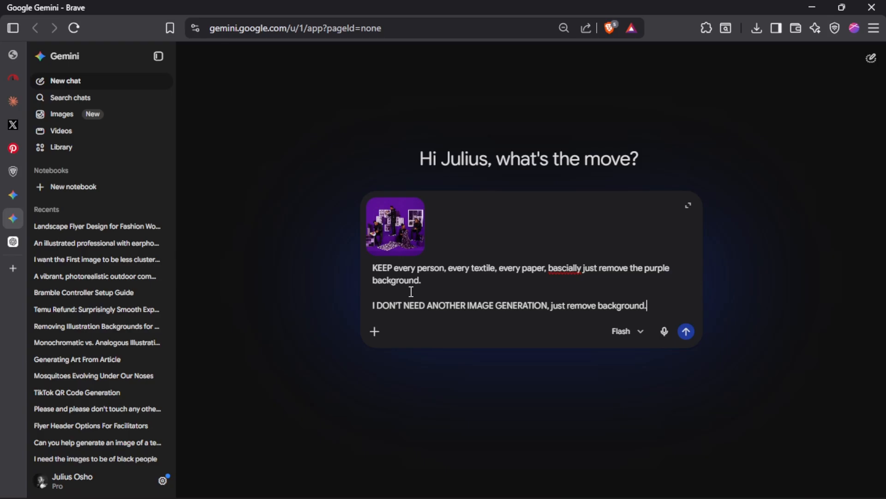
pyautogui.write('.')
# Clear the prompt and attachment from this chat and transfer the prompt text to a new Gemini chat under the default Google account
pyautogui.hotkey('ctrl', 'a')
pyautogui.hotkey('ctrl', 'c')
pyautogui.press('BackSpace')
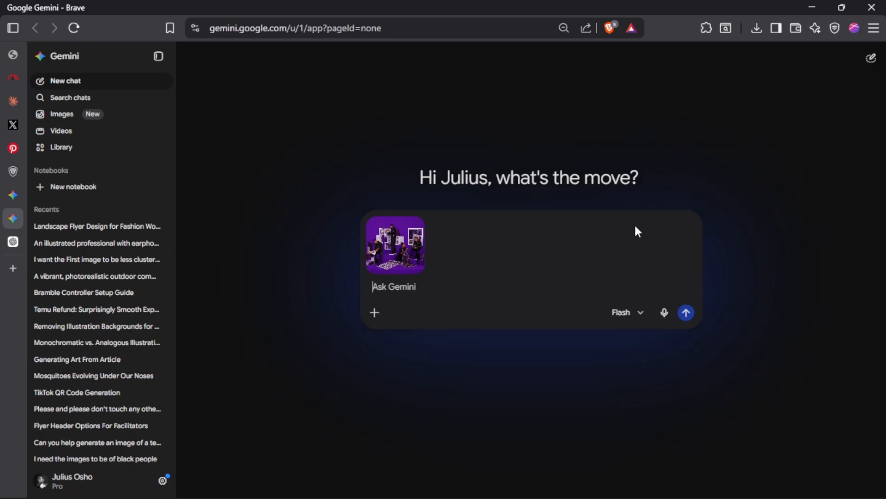
pyautogui.click(415, 227)
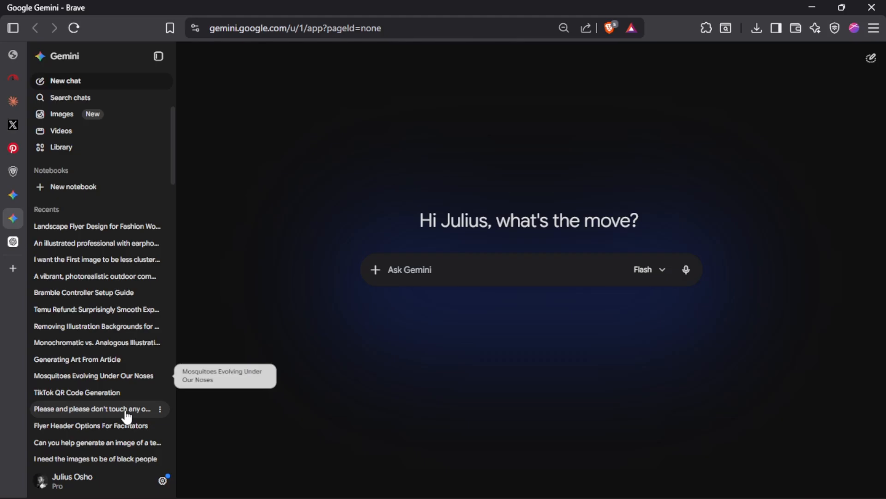
pyautogui.click(79, 476)
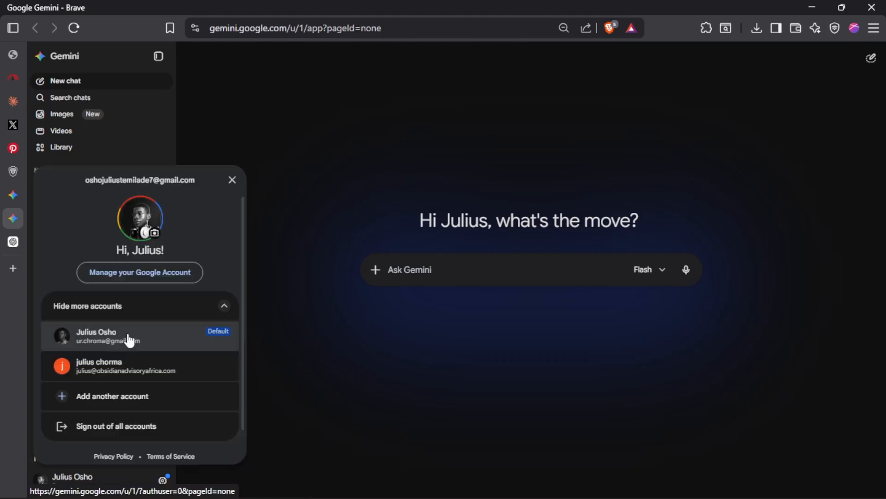
pyautogui.click(128, 340)
pyautogui.hotkey('ctrl', 'v')
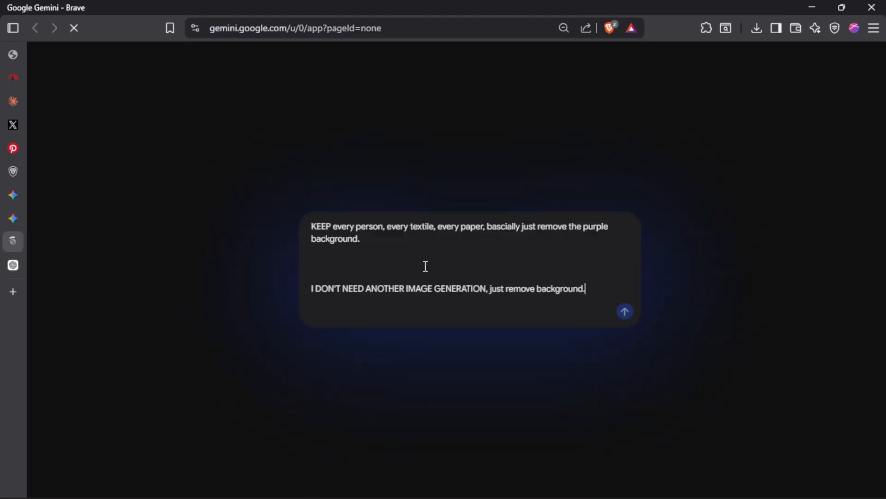
# Attach the saved textile group image to the new chat and submit the background removal prompt
pyautogui.hotkey('alt', 'Tab')
pyautogui.hotkey('alt', 'Tab')
pyautogui.moveTo(507, 139); pyautogui.dragTo(413, 237)
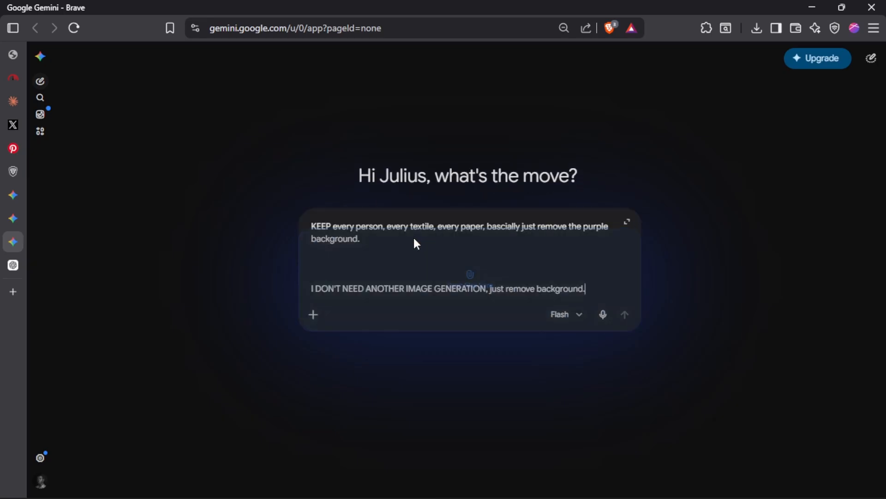
pyautogui.click(626, 341)
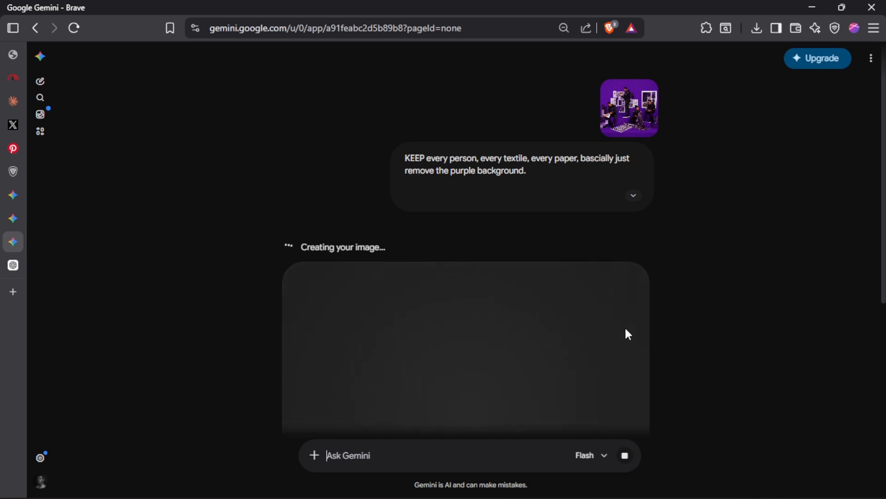
pyautogui.hotkey('alt', 'Tab')
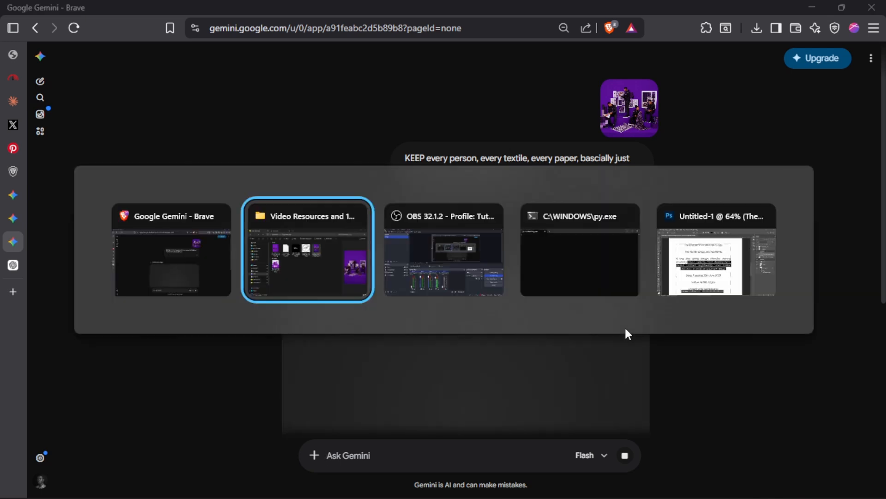
pyautogui.moveTo(506, 151); pyautogui.dragTo(556, 220)
pyautogui.hotkey('alt', 'Tab')
pyautogui.hotkey('alt', 'Tab')
pyautogui.hotkey('alt', 'Tab')
pyautogui.hotkey('alt', 'Tab')
pyautogui.hotkey('alt', 'Tab')
pyautogui.hotkey('alt', 'Tab')
pyautogui.hotkey('alt', 'Tab')
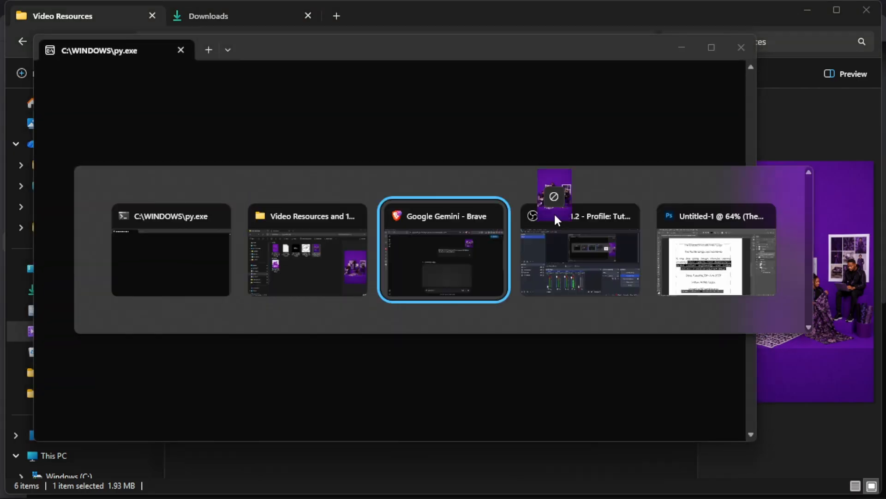
pyautogui.scroll(-7, 263, 197)
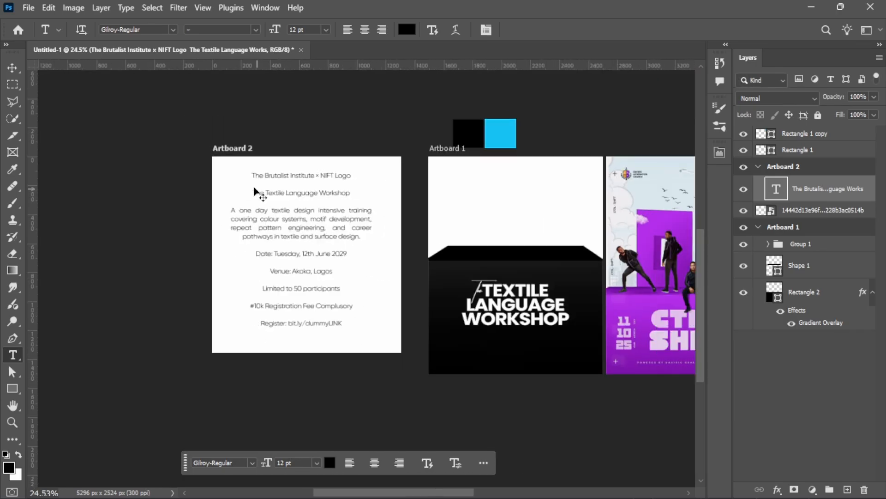
pyautogui.scroll(7, 529, 206)
# Place the saved purple textile group image into the Photoshop flyer document and move it onto Artboard 1
pyautogui.hotkey('alt', 'Tab')
pyautogui.hotkey('alt', 'Tab')
pyautogui.hotkey('alt', 'Tab')
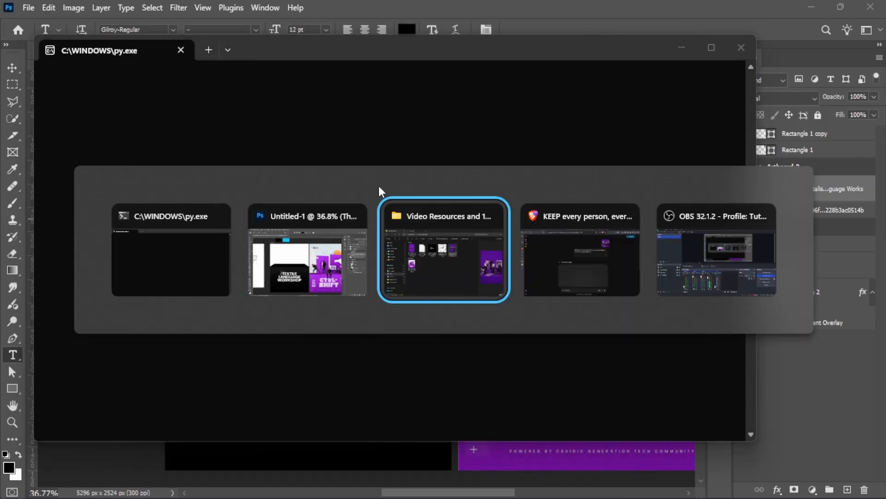
pyautogui.hotkey('alt', 'Tab')
pyautogui.moveTo(506, 148); pyautogui.dragTo(351, 206)
pyautogui.hotkey('alt', 'Tab')
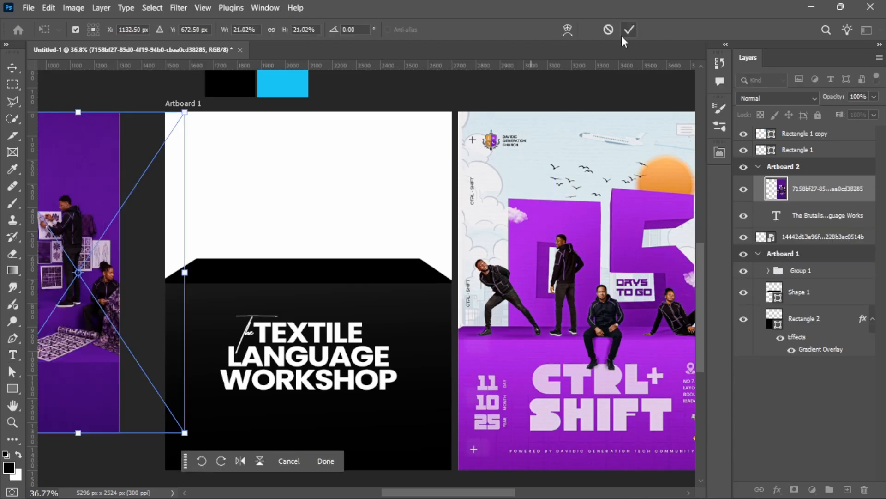
pyautogui.click(630, 30)
pyautogui.moveTo(65, 265); pyautogui.dragTo(298, 229)
pyautogui.scroll(4, 295, 224)
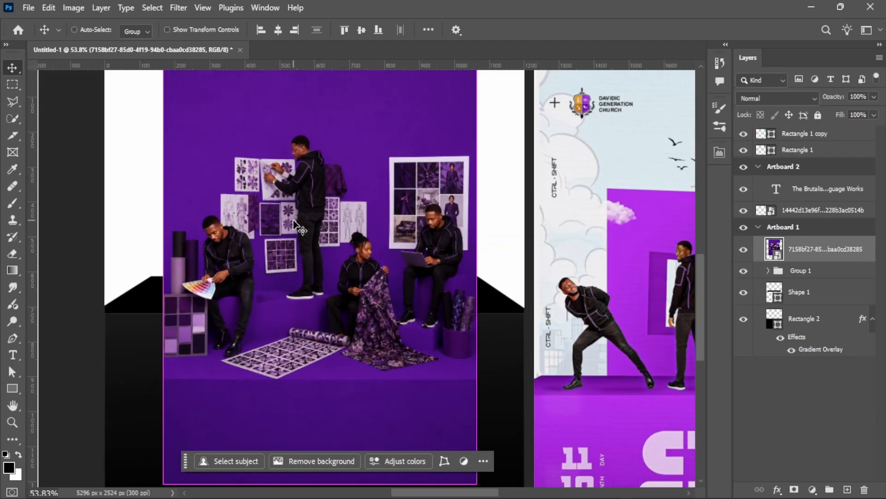
# Review the edited image in Gemini and write the follow-up "I need a PNG or checkered background at least, not a white background."
pyautogui.hotkey('alt', 'Tab')
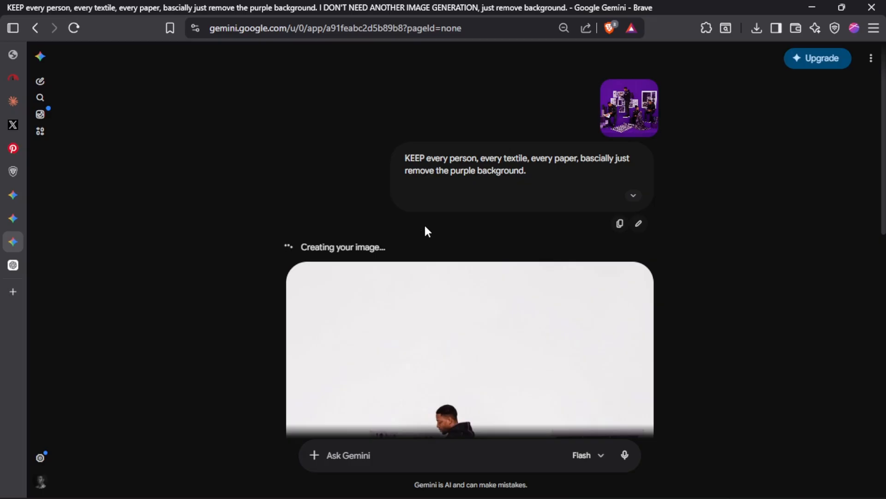
pyautogui.scroll(-5, 418, 231)
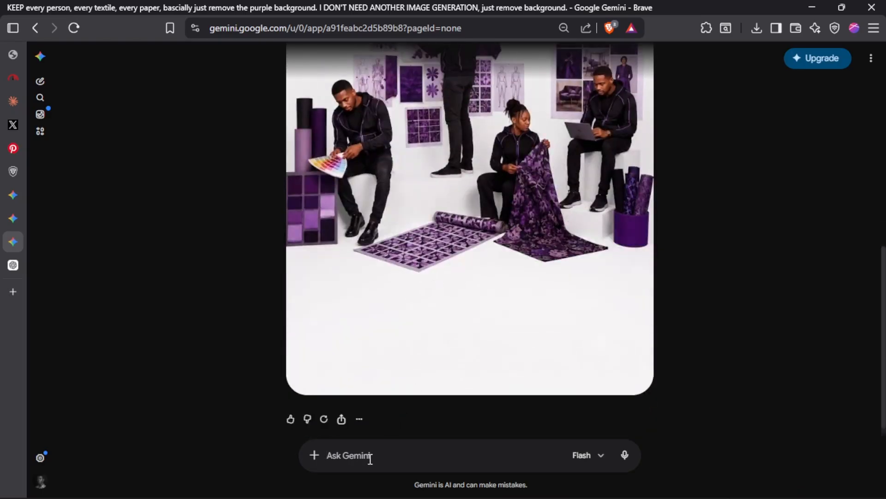
pyautogui.scroll(9, 470, 323)
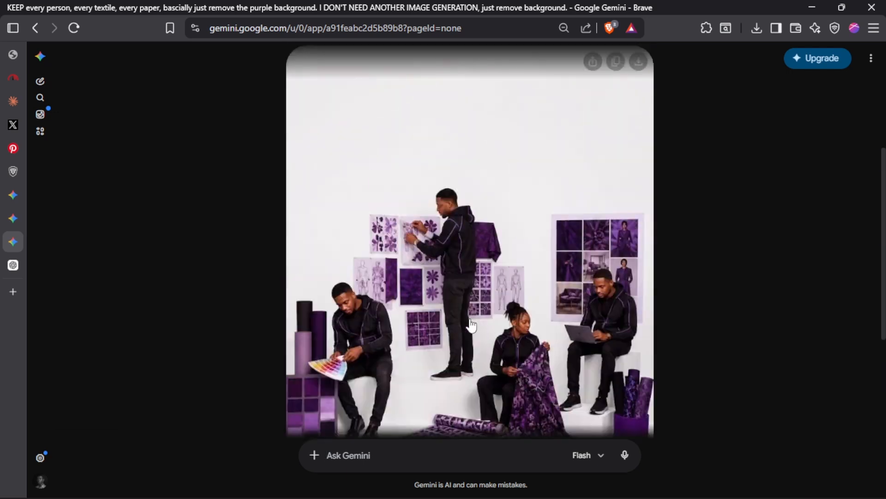
pyautogui.click(633, 197)
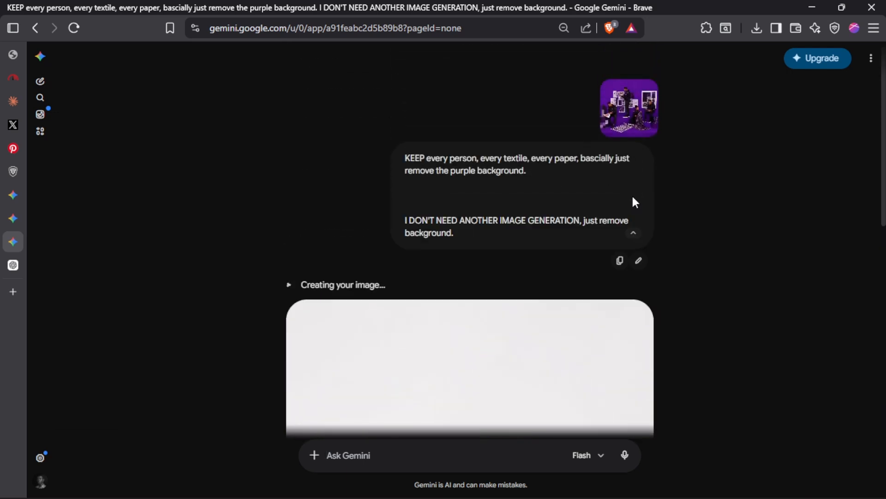
pyautogui.scroll(-5, 547, 204)
pyautogui.write('I nee')
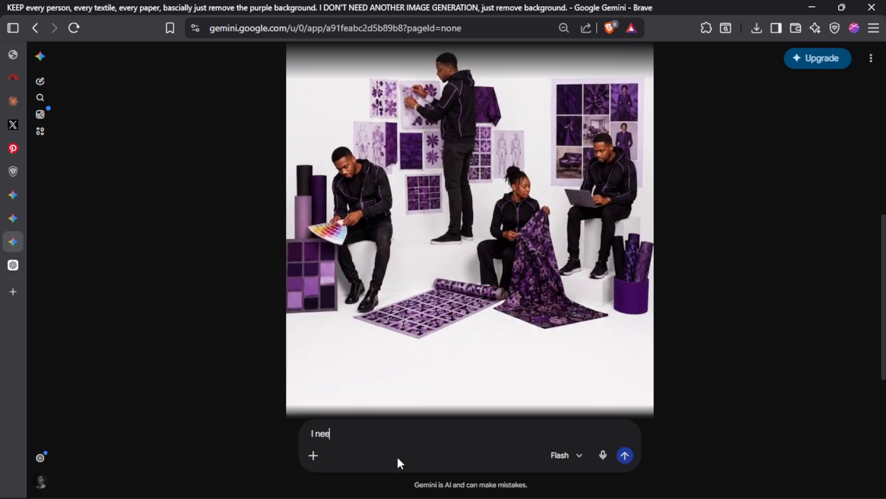
pyautogui.write('d a PNG or checkered background')
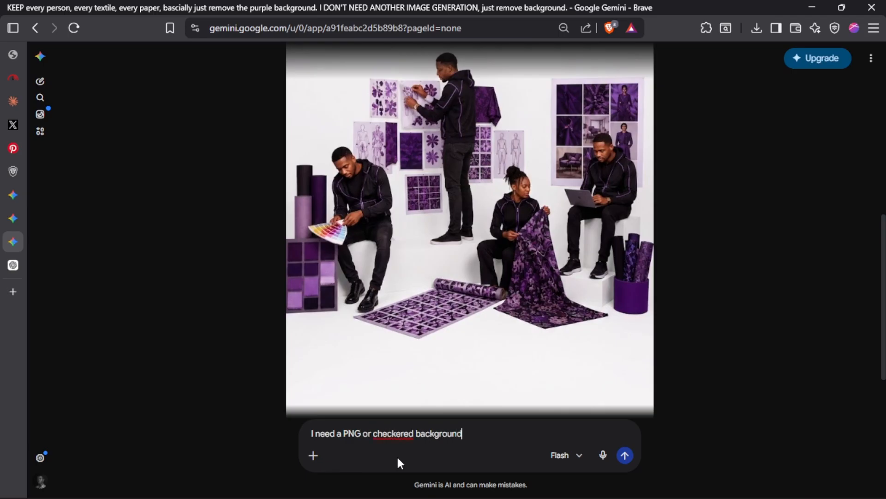
pyautogui.write(' at least, not a white background.')
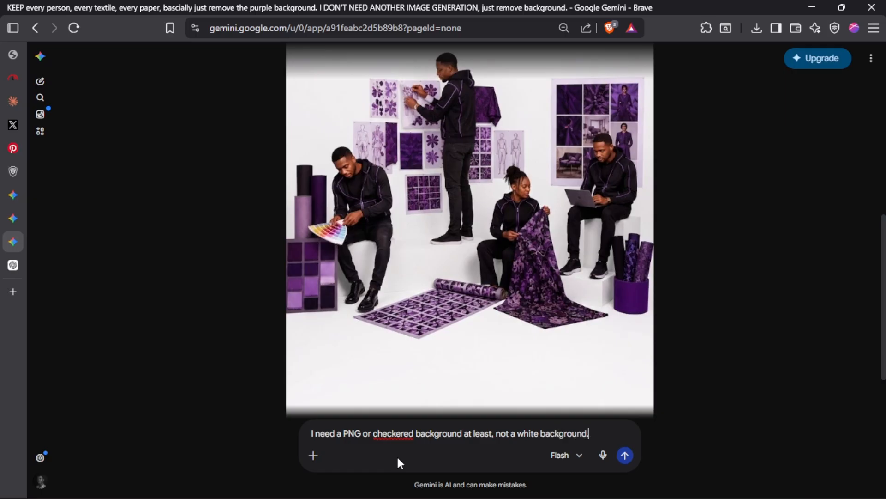
# Submit the Gemini follow-up asking for a PNG or checkered background instead of a white one
pyautogui.scroll(5, 474, 256)
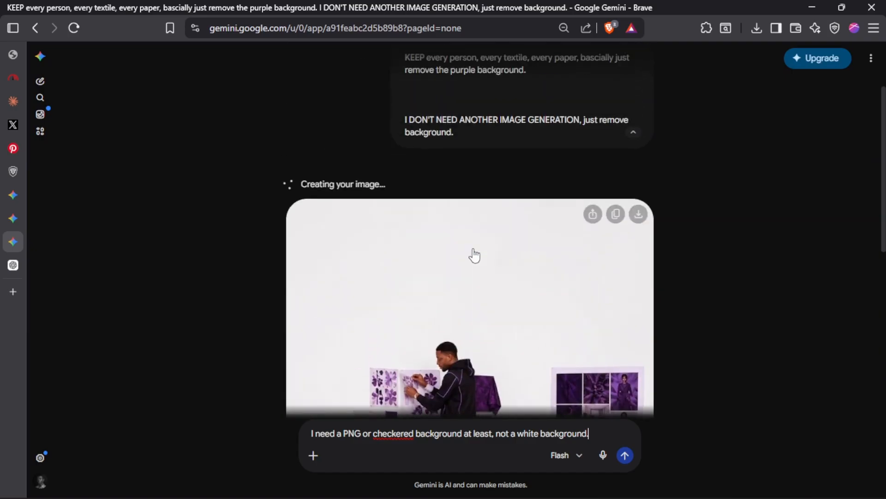
pyautogui.scroll(-5, 474, 256)
pyautogui.press('Return')
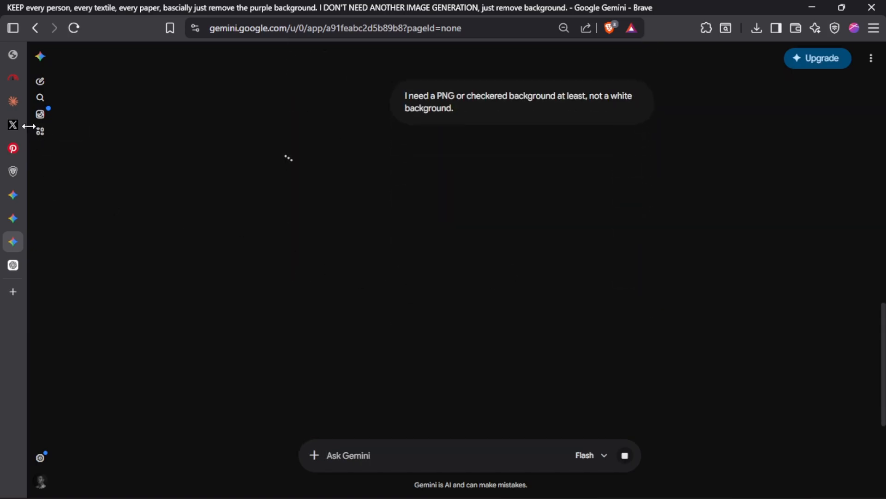
# In the ChatGPT textile image chat, write "Remove the background" and "Don't generate another image, just act as a background remover."
pyautogui.moveTo(34, 239)
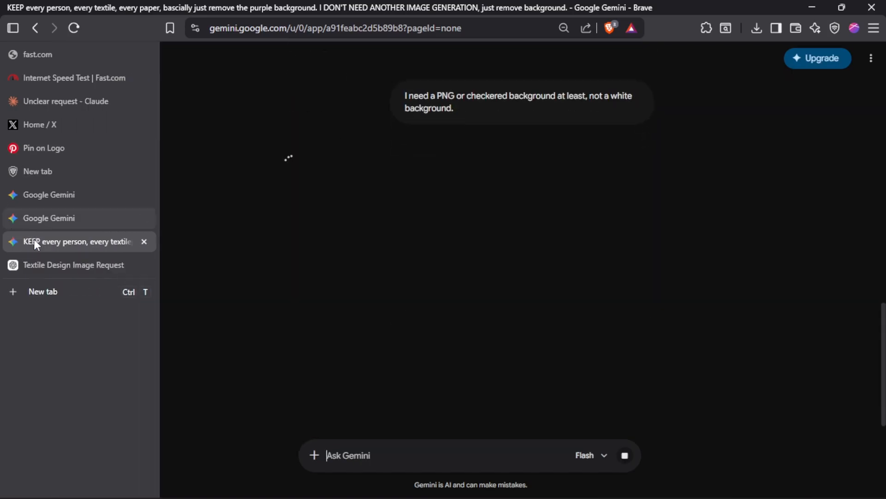
pyautogui.click(70, 265)
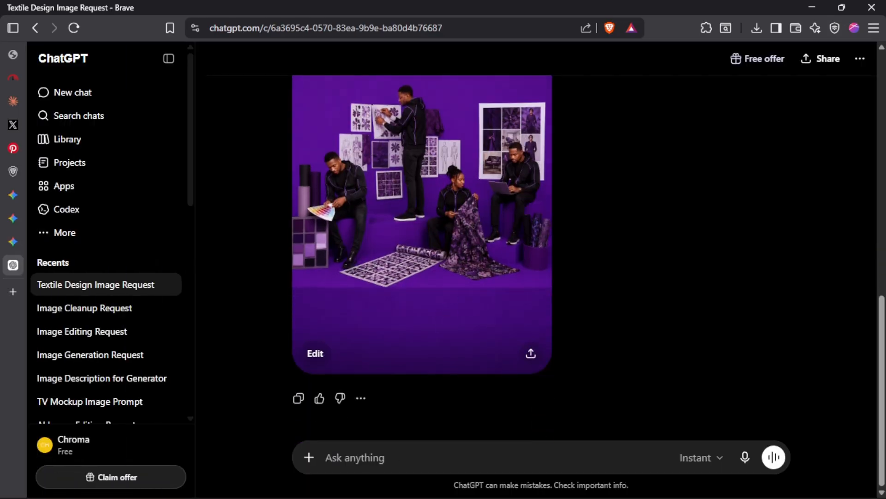
pyautogui.click(398, 458)
pyautogui.write('S')
pyautogui.press('BackSpace')
pyautogui.write('Remove the background')
pyautogui.hotkey('shift', 'Return')
pyautogui.write('Don')
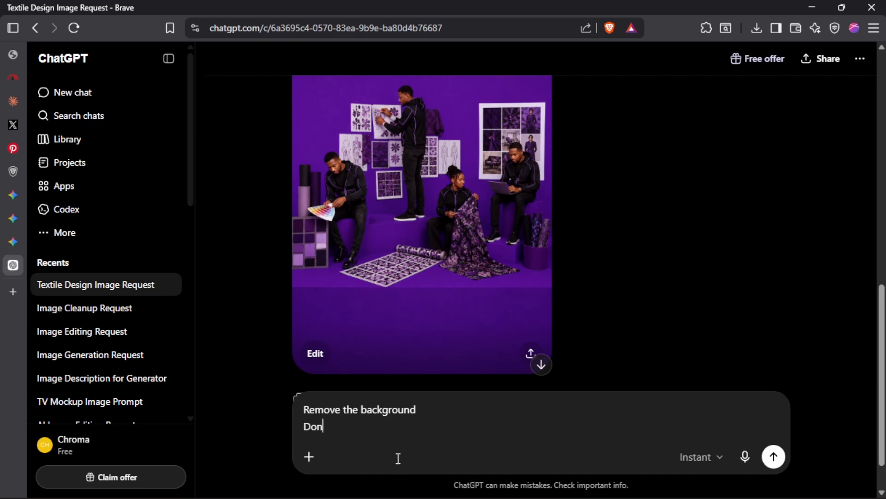
pyautogui.write("'t generate another image, just act as a backgrou")
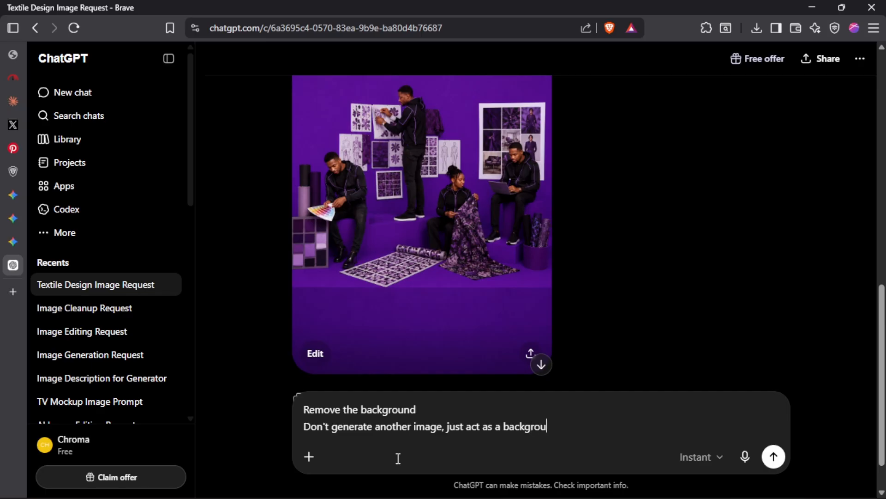
pyautogui.write('mover.')
pyautogui.hotkey('shift', 'Return')
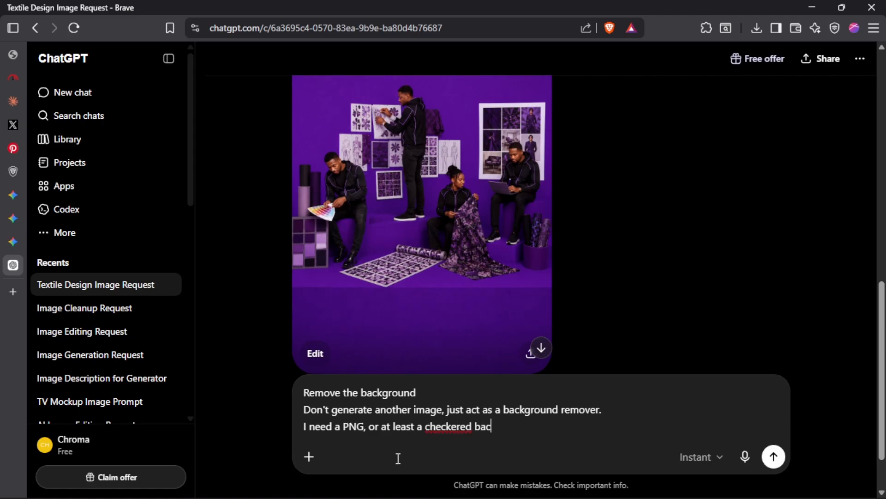
# Add "I need a PNG, or at least a checkered background, not that you replace this with a white or black background" and submit the prompt
pyautogui.write('kground, not that you re')
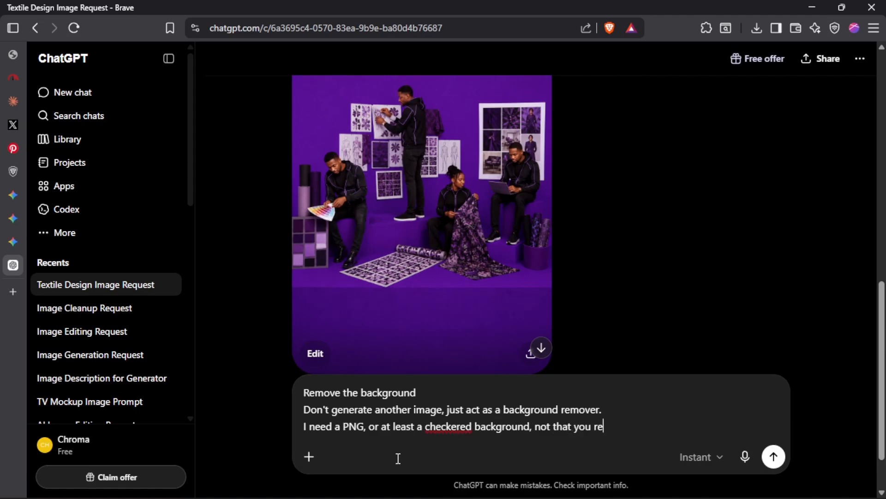
pyautogui.write('place this with a whit')
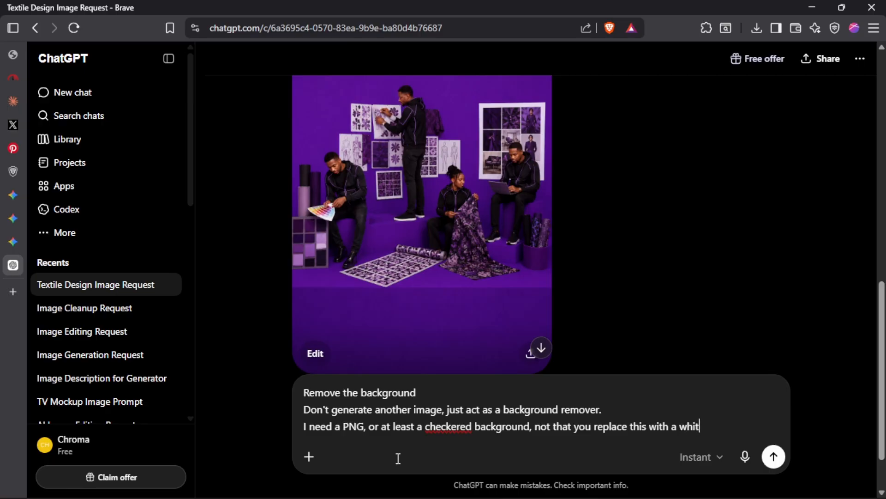
pyautogui.write('ckground')
pyautogui.press('Return')
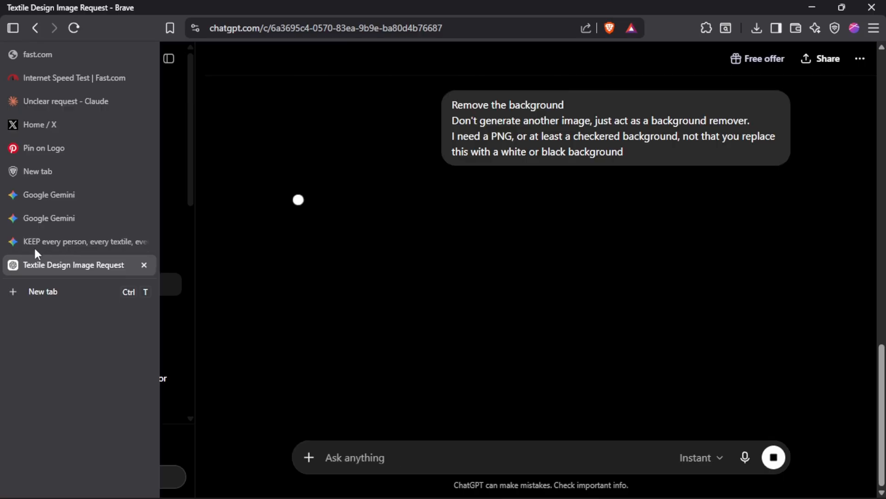
# Return to the Gemini chat, review the checkered-background image and save it as a PNG in the Video Resources folder
pyautogui.click(42, 240)
pyautogui.scroll(-7, 253, 230)
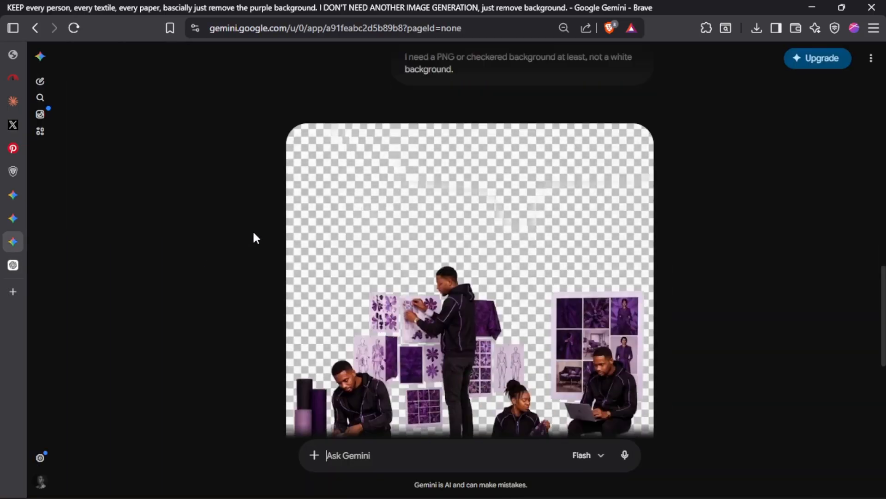
pyautogui.scroll(4, 298, 239)
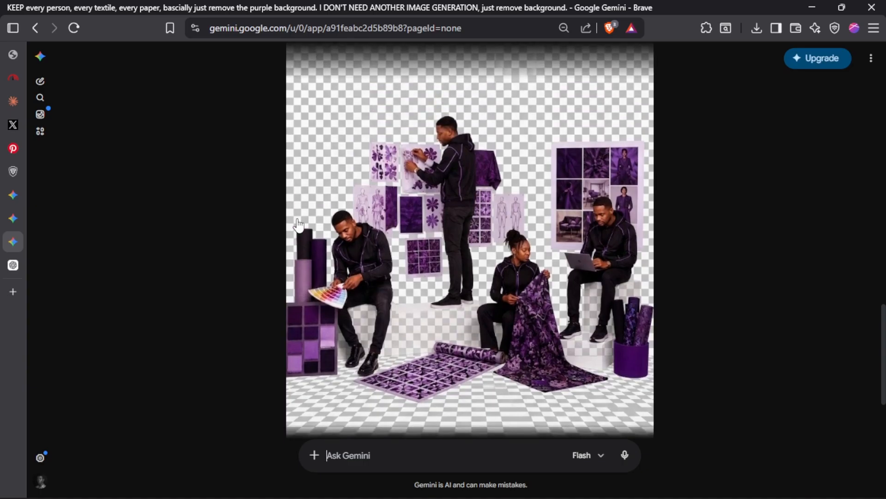
pyautogui.scroll(4, 298, 225)
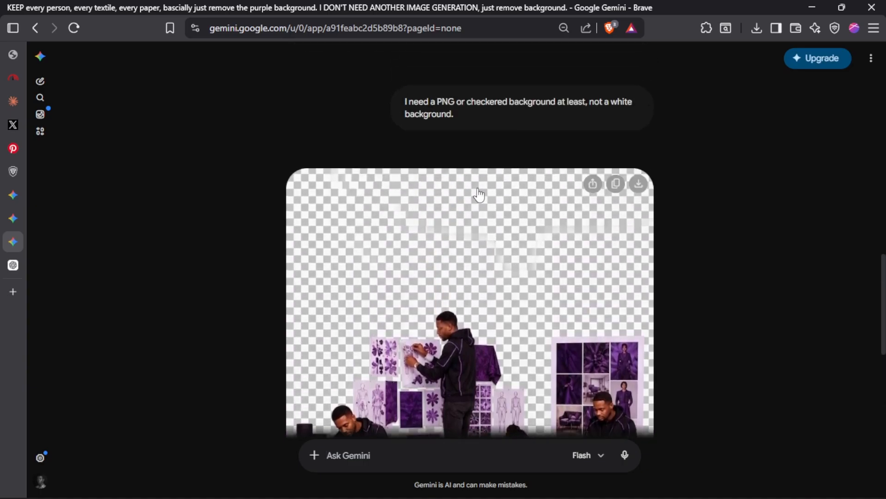
pyautogui.click(639, 184)
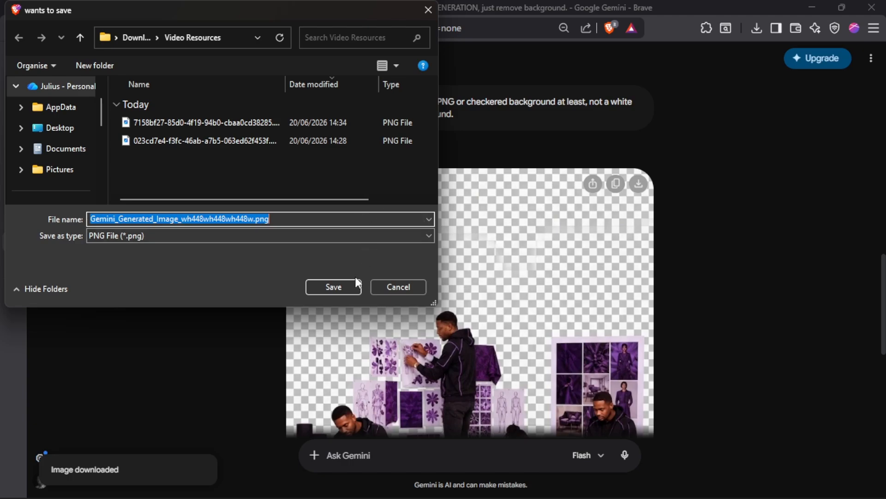
pyautogui.click(351, 283)
# Place the saved Gemini checkered image into the Photoshop flyer document and position it on Artboard 1
pyautogui.hotkey('alt', 'Tab')
pyautogui.hotkey('alt', 'Tab')
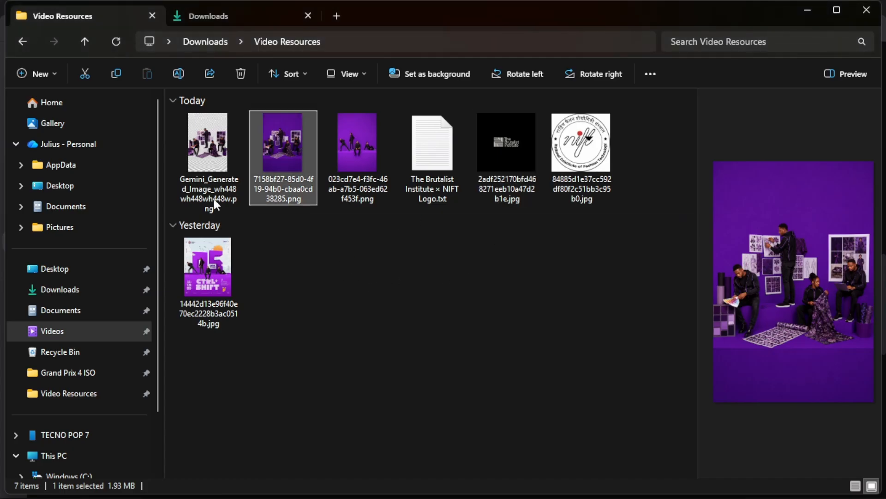
pyautogui.click(220, 165)
pyautogui.hotkey('alt', 'Tab')
pyautogui.hotkey('alt', 'Tab')
pyautogui.hotkey('alt', 'Tab')
pyautogui.moveTo(209, 153); pyautogui.dragTo(299, 271)
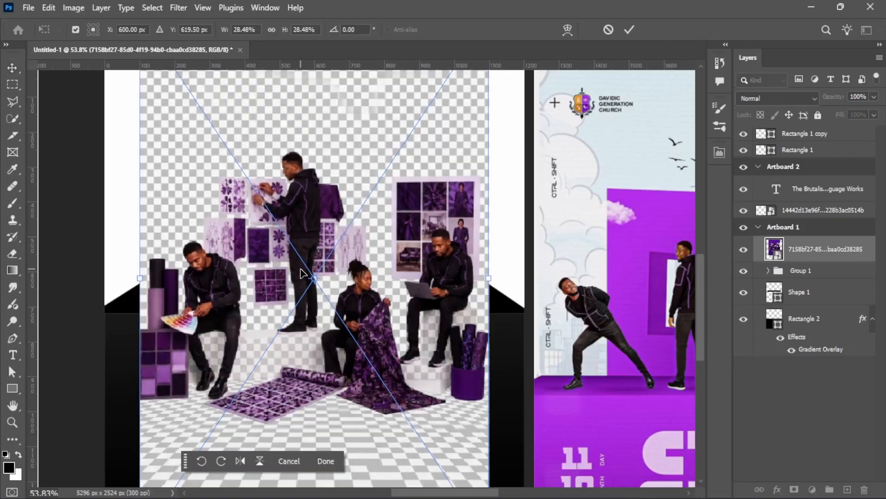
pyautogui.scroll(-3, 342, 161)
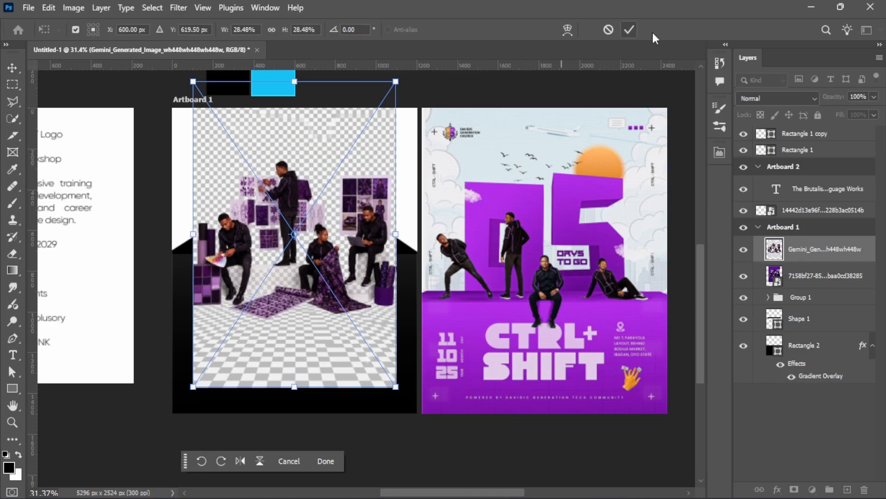
pyautogui.click(629, 29)
pyautogui.moveTo(365, 222); pyautogui.dragTo(359, 248)
# Remove the background from the placed Gemini image and delete the purple group image behind it
pyautogui.scroll(3, 283, 256)
pyautogui.click(318, 462)
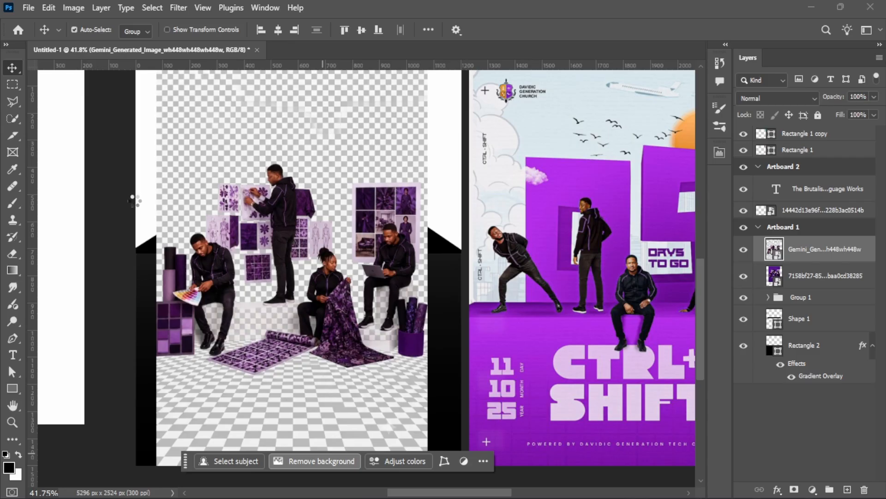
pyautogui.scroll(3, 266, 239)
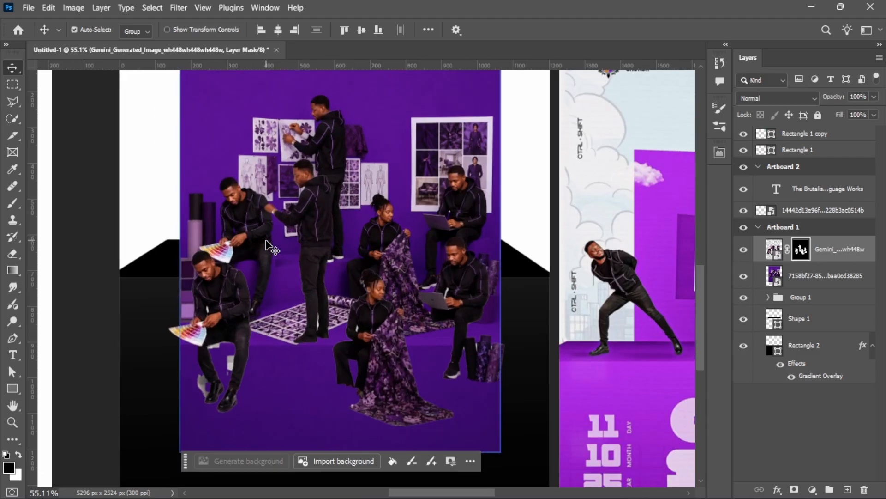
pyautogui.scroll(-5, 314, 223)
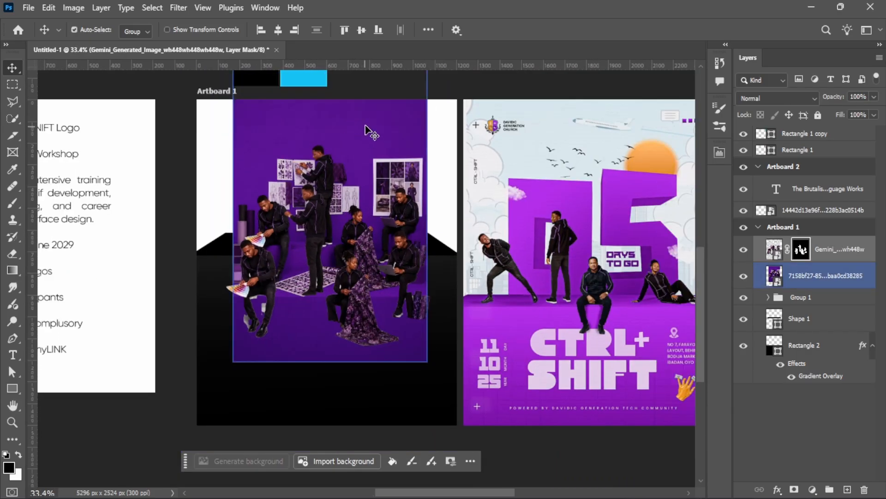
pyautogui.moveTo(365, 126); pyautogui.dragTo(309, 144)
pyautogui.press('Delete')
# Reposition the cut-out people above the workshop title on Artboard 1, inspect their edges and delete the cut-out layer
pyautogui.moveTo(354, 290); pyautogui.dragTo(358, 261)
pyautogui.scroll(6, 280, 269)
pyautogui.scroll(3, 278, 266)
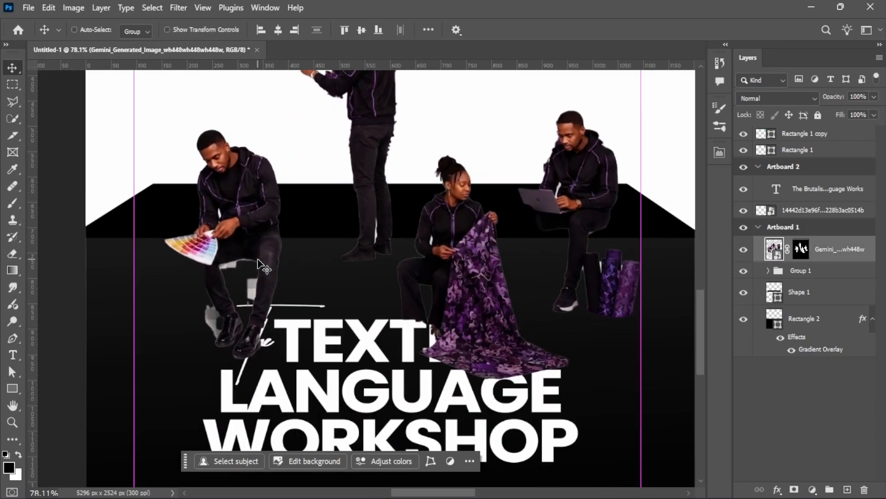
pyautogui.moveTo(268, 253)
pyautogui.mouseDown()
pyautogui.moveTo(257, 255)
pyautogui.moveTo(274, 265)
pyautogui.mouseUp()
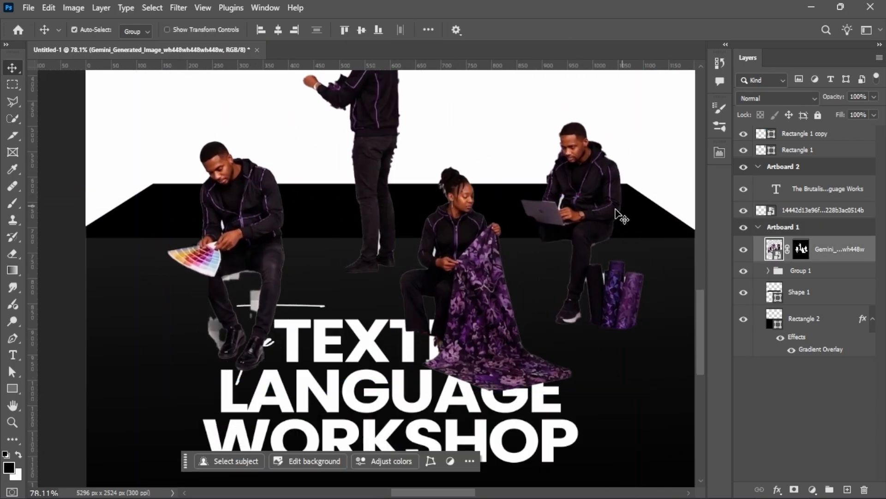
pyautogui.scroll(-9, 492, 288)
pyautogui.moveTo(449, 225); pyautogui.dragTo(416, 169)
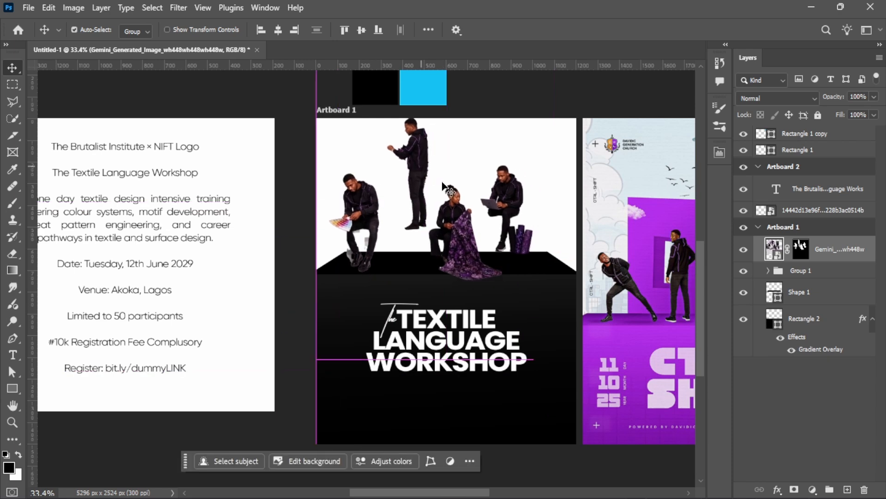
pyautogui.scroll(14, 504, 196)
pyautogui.press('Delete')
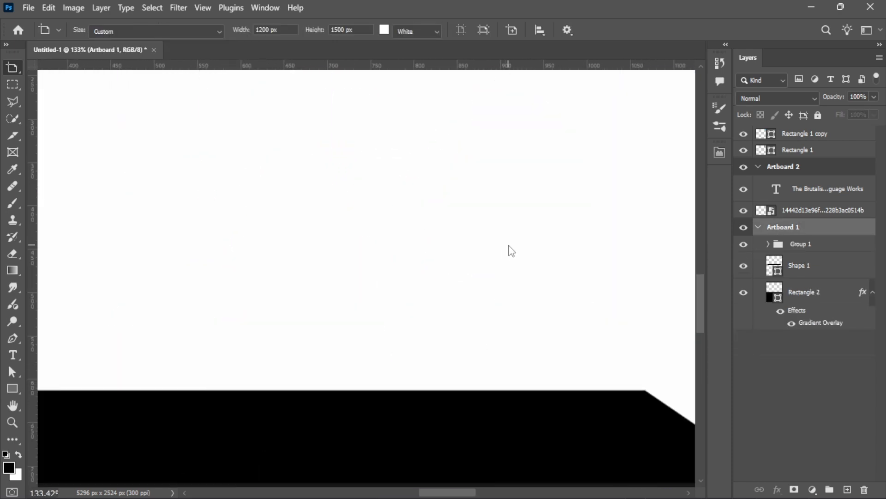
# Check the background removal progress in the ChatGPT textile image chat
pyautogui.hotkey('alt', 'Tab')
pyautogui.click(442, 251)
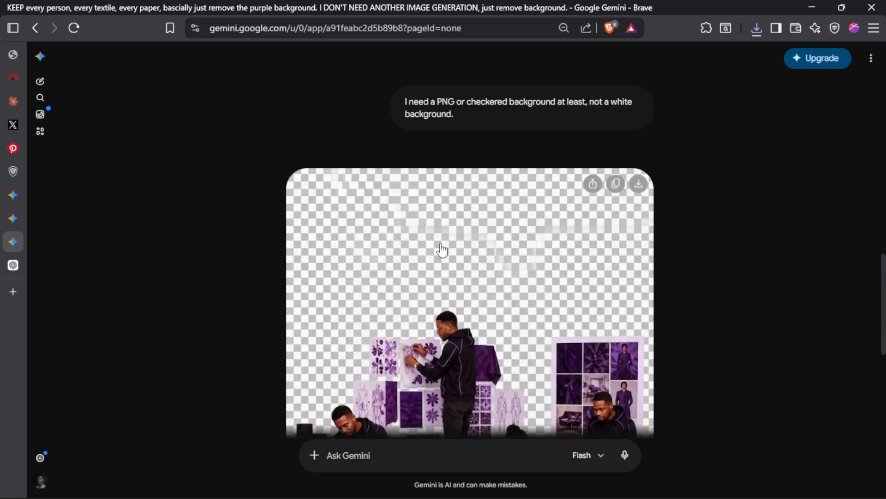
pyautogui.moveTo(70, 243)
pyautogui.click(73, 265)
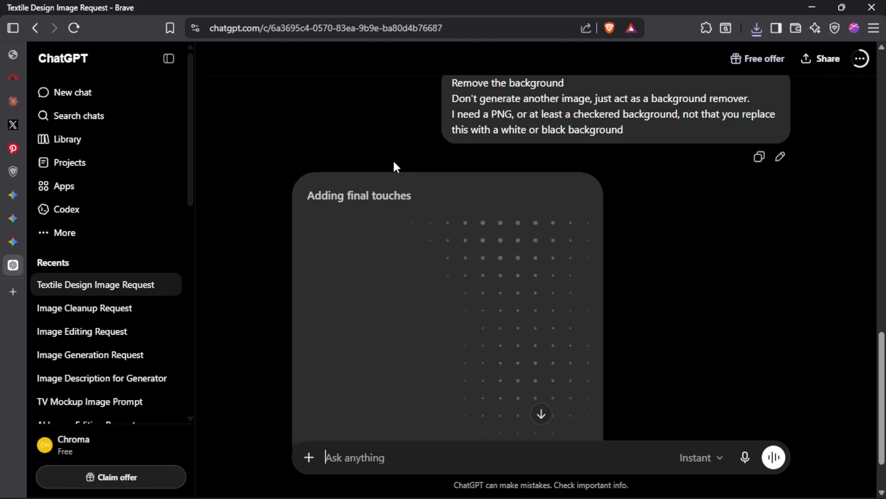
# Place the purple textile group image in the Photoshop document again and move it off Artboard 1 onto the reference flyer
pyautogui.hotkey('alt', 'Tab')
pyautogui.hotkey('alt', 'Tab')
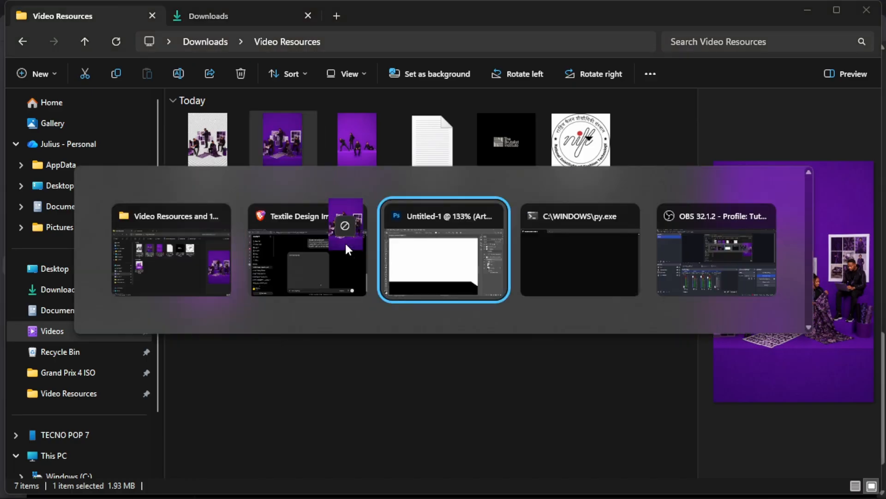
pyautogui.scroll(-7, 350, 234)
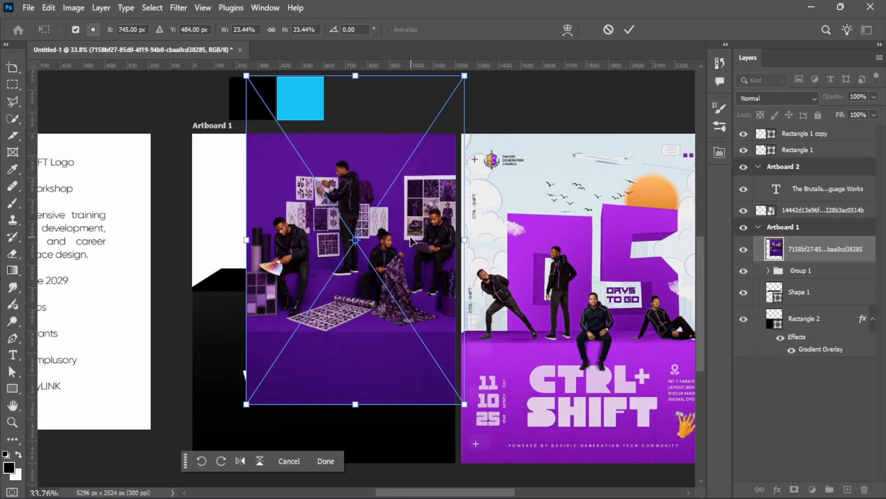
pyautogui.moveTo(410, 239); pyautogui.dragTo(392, 248)
pyautogui.click(629, 30)
pyautogui.scroll(4, 259, 277)
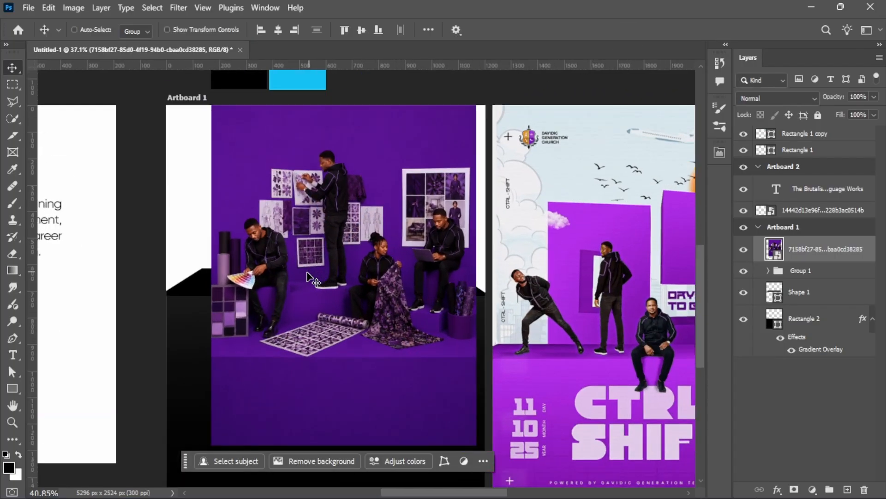
pyautogui.scroll(5, 612, 335)
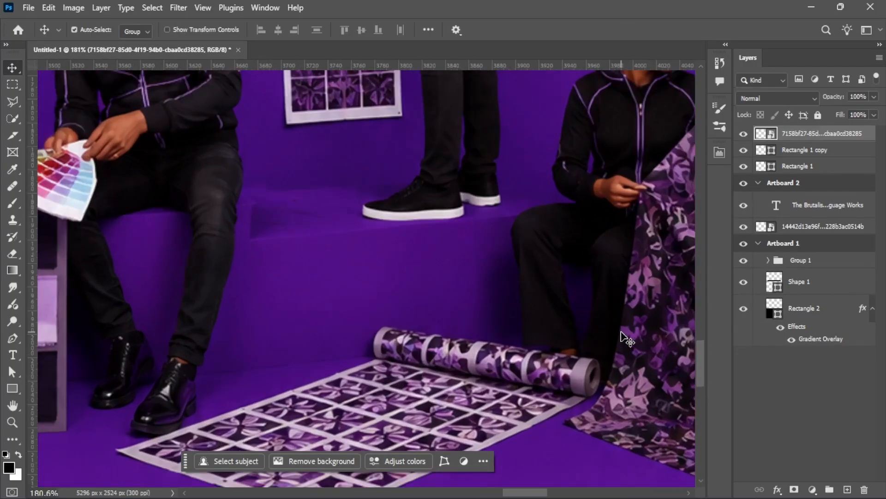
pyautogui.scroll(-6, 575, 301)
pyautogui.scroll(-2, 547, 291)
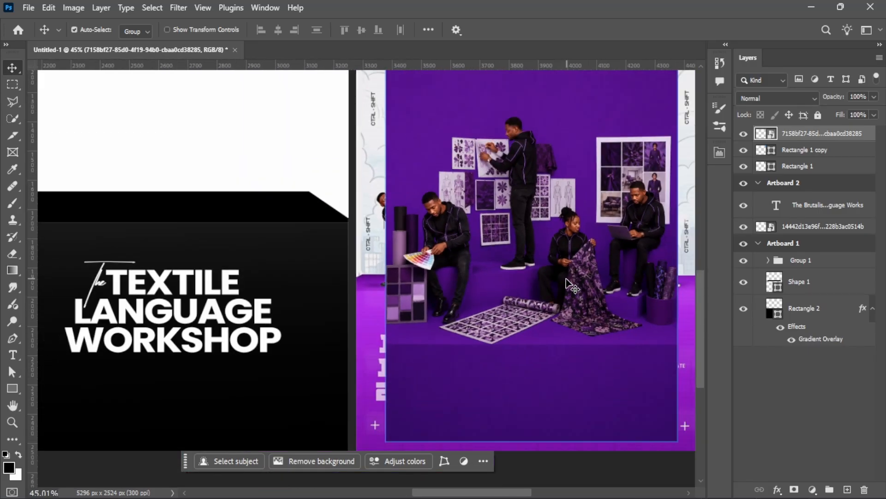
pyautogui.scroll(4, 609, 272)
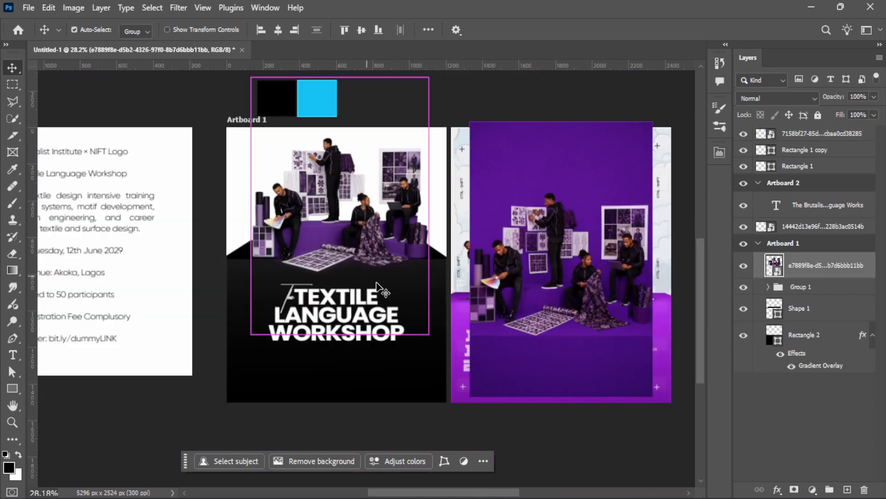
# Select the Shape 1 and Rectangle 2 platform layers together and shift them down beneath the placed cut-out group image
pyautogui.click(413, 365)
pyautogui.keyDown('ctrl'); pyautogui.click(408, 358); pyautogui.keyUp('ctrl')
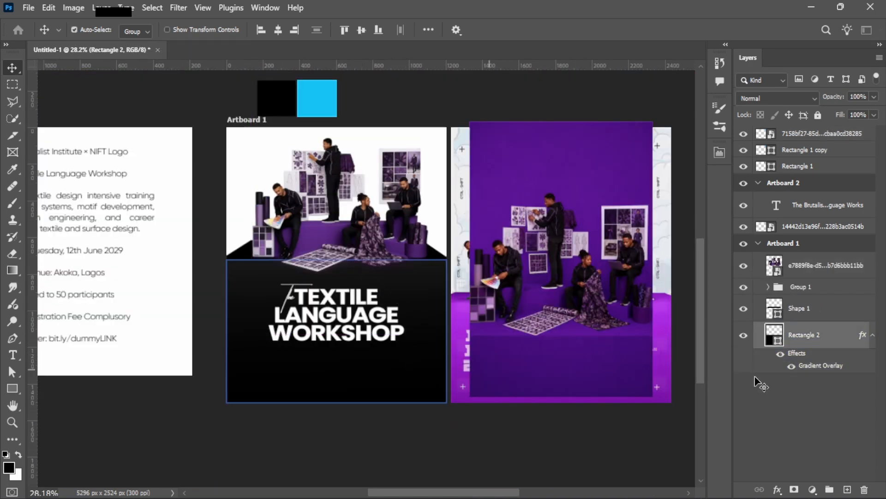
pyautogui.keyDown('shift'); pyautogui.click(819, 316); pyautogui.keyUp('shift')
pyautogui.moveTo(403, 267); pyautogui.dragTo(433, 285)
pyautogui.scroll(4, 337, 200)
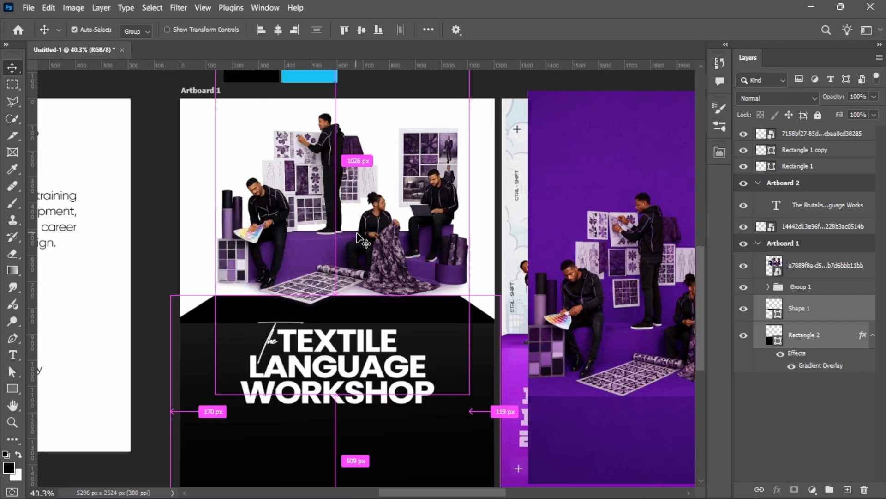
pyautogui.keyDown('ctrl'); pyautogui.click(250, 202); pyautogui.keyUp('ctrl')
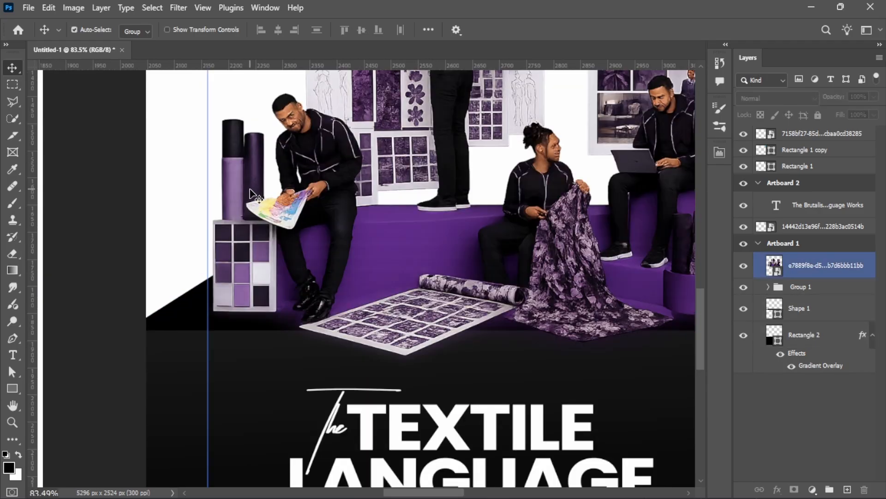
# Check the cut-out group image around the seated man and the platform corner, and delete the cut-out layer from Artboard 1
pyautogui.scroll(-5, 588, 193)
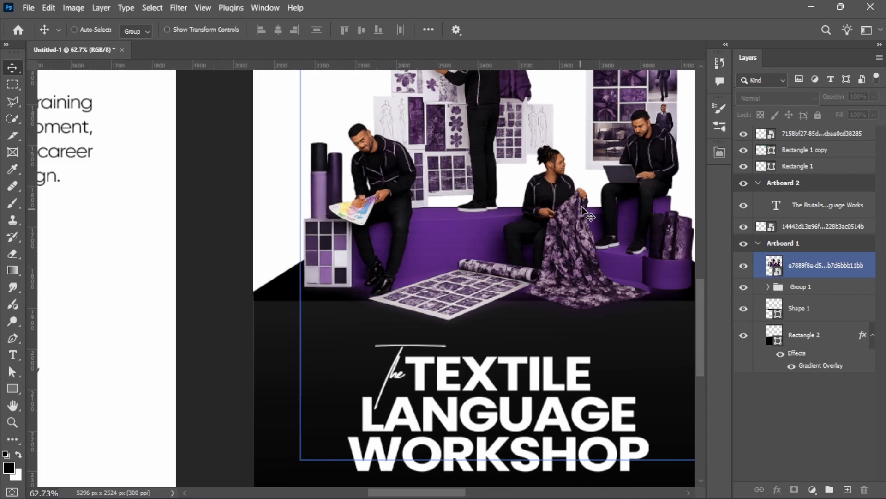
pyautogui.keyDown('ctrl'); pyautogui.click(319, 217); pyautogui.keyUp('ctrl')
pyautogui.scroll(2, 170, 164)
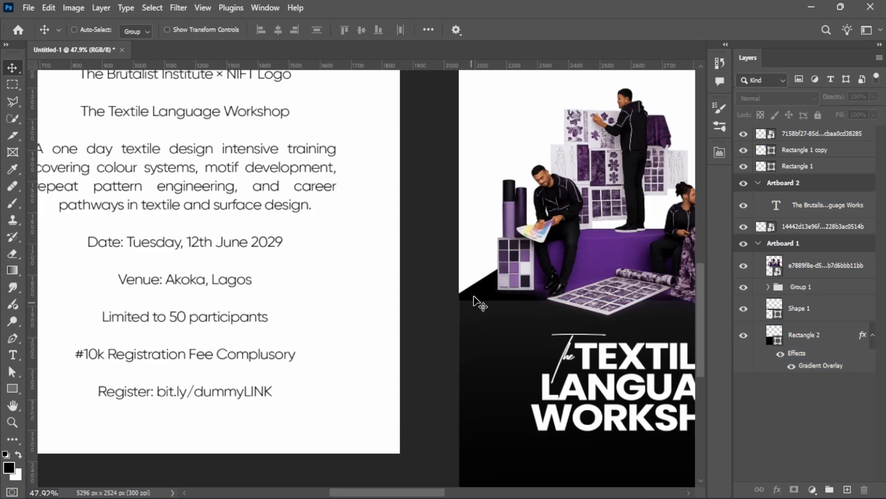
pyautogui.scroll(3, 494, 235)
pyautogui.scroll(4, 588, 163)
pyautogui.scroll(-7, 194, 284)
pyautogui.moveTo(376, 196); pyautogui.dragTo(361, 205)
pyautogui.press('Delete')
# Place the original purple group image, 7158bf27-85d0-4f19-94b0-cbaa0cd38285.png, from the Video Resources folder onto Artboard 1
pyautogui.hotkey('alt', 'Tab')
pyautogui.hotkey('alt', 'Tab')
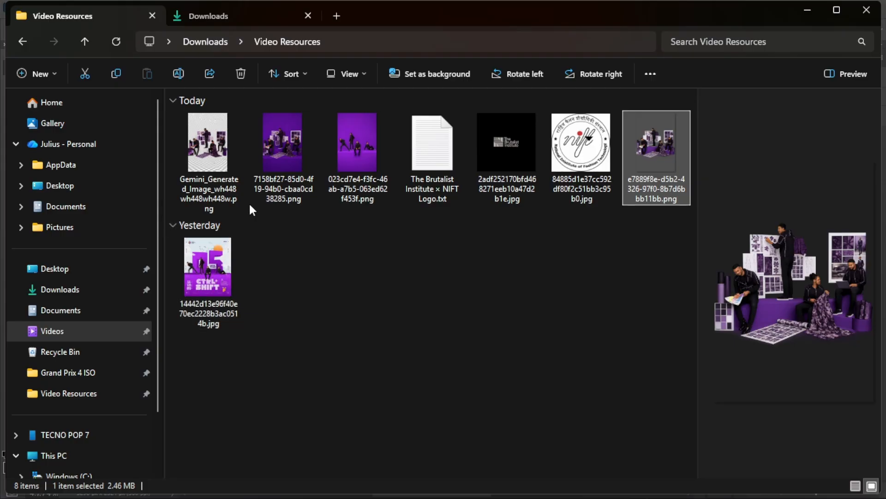
pyautogui.moveTo(278, 154); pyautogui.dragTo(347, 317)
pyautogui.hotkey('alt', 'Tab')
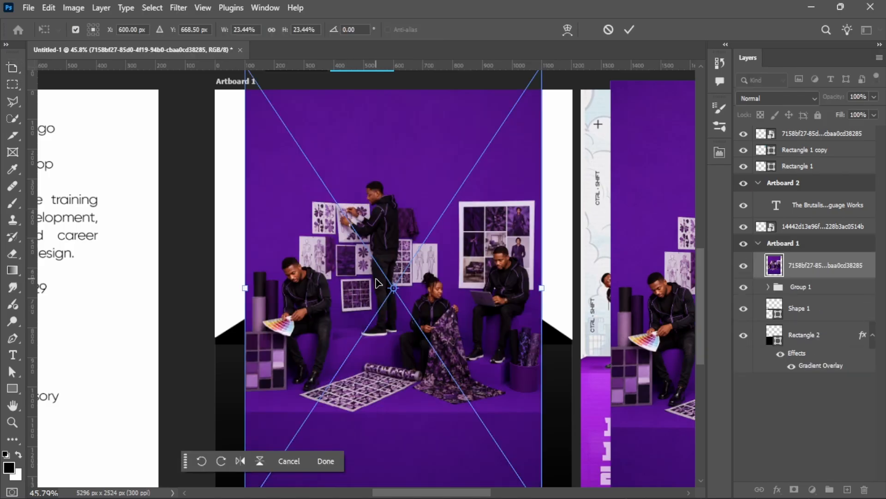
pyautogui.click(629, 30)
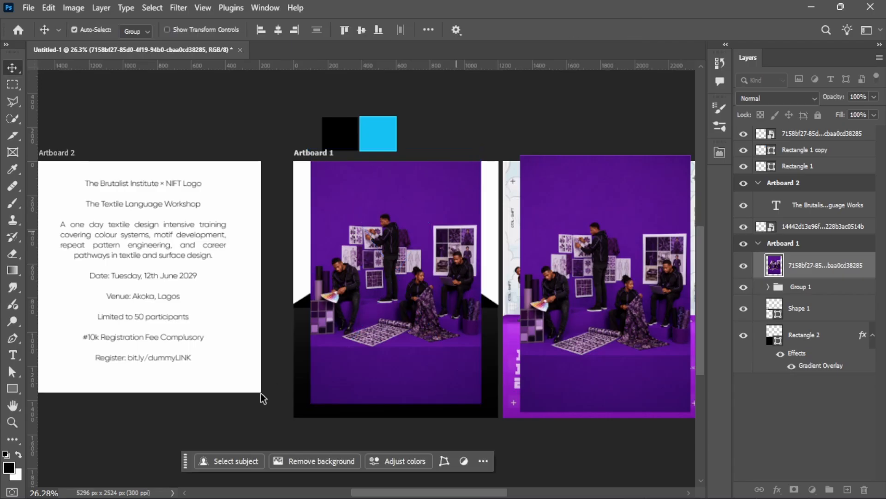
# Examine the edges of the fabric rolls, swatch board, shoes and patterned sheet in the placed purple image
pyautogui.scroll(5, 329, 300)
pyautogui.scroll(1, 336, 221)
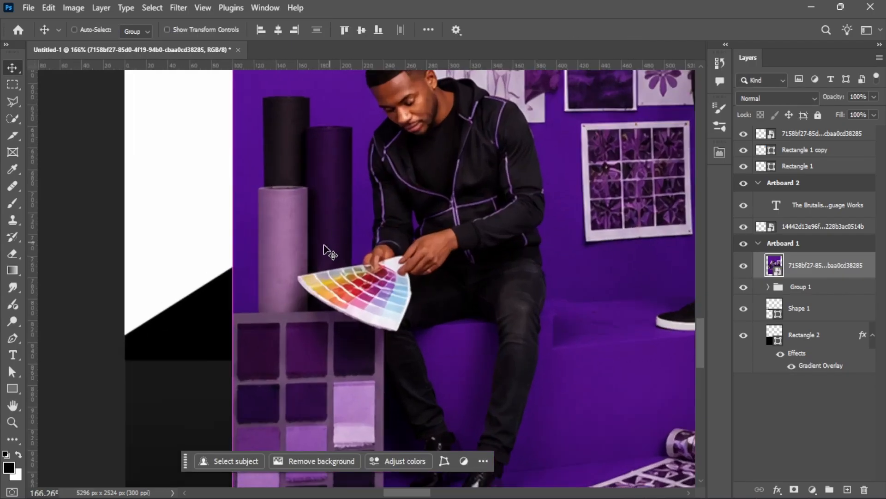
pyautogui.scroll(-2, 326, 251)
pyautogui.scroll(-3, 293, 317)
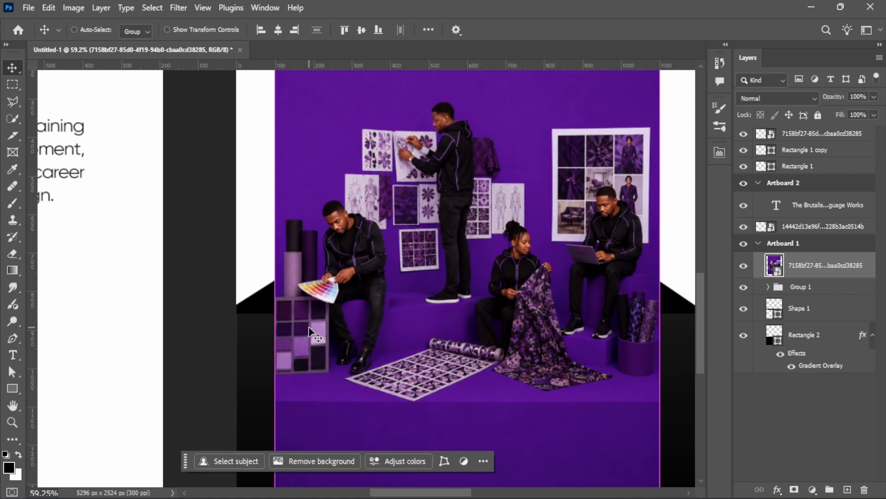
pyautogui.scroll(4, 309, 327)
pyautogui.moveTo(228, 310); pyautogui.dragTo(227, 289)
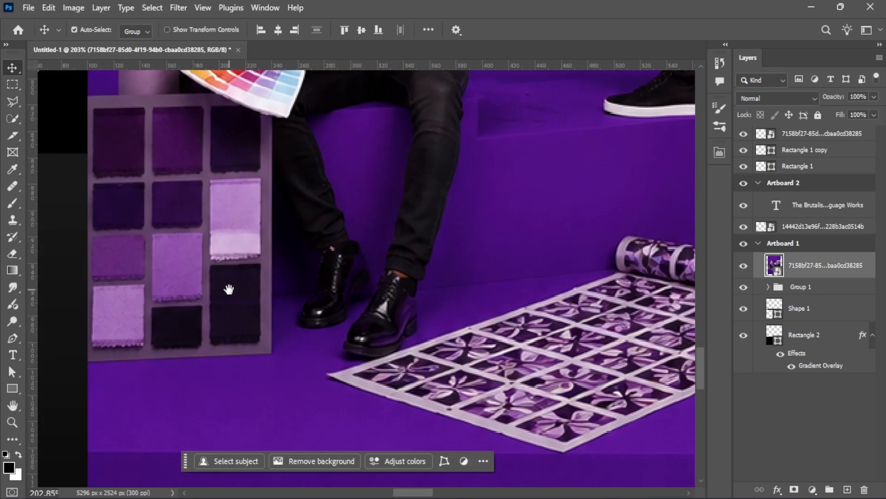
pyautogui.scroll(-3, 157, 129)
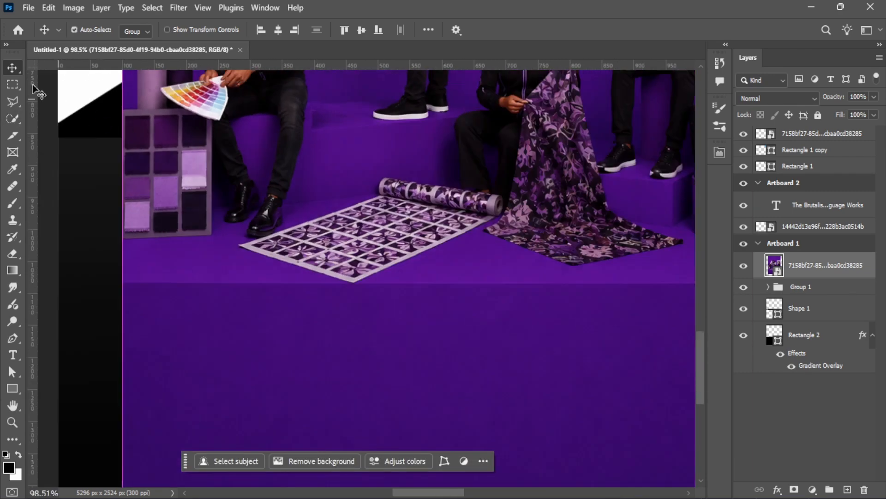
# Outline a Polygonal Lasso area over the purple platform's left front and add an inverted layer mask that hides it
pyautogui.click(13, 101)
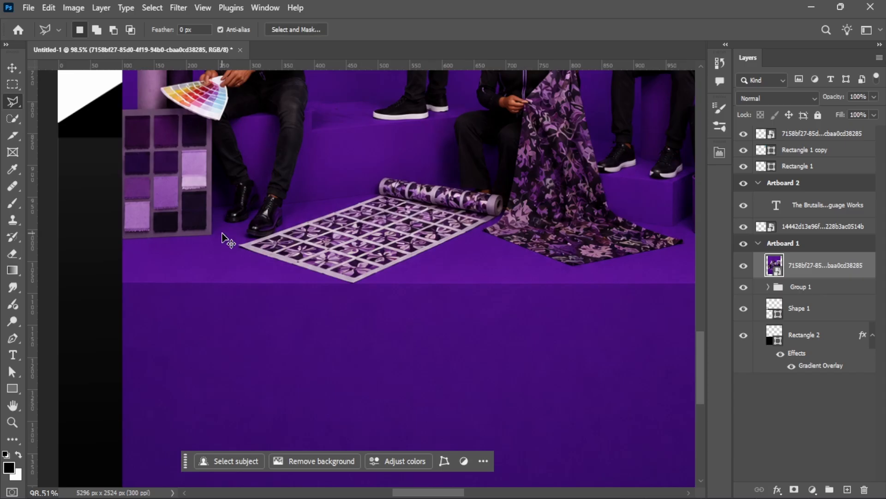
pyautogui.scroll(-2, 227, 240)
pyautogui.click(146, 254)
pyautogui.click(200, 264)
pyautogui.click(224, 344)
pyautogui.click(180, 358)
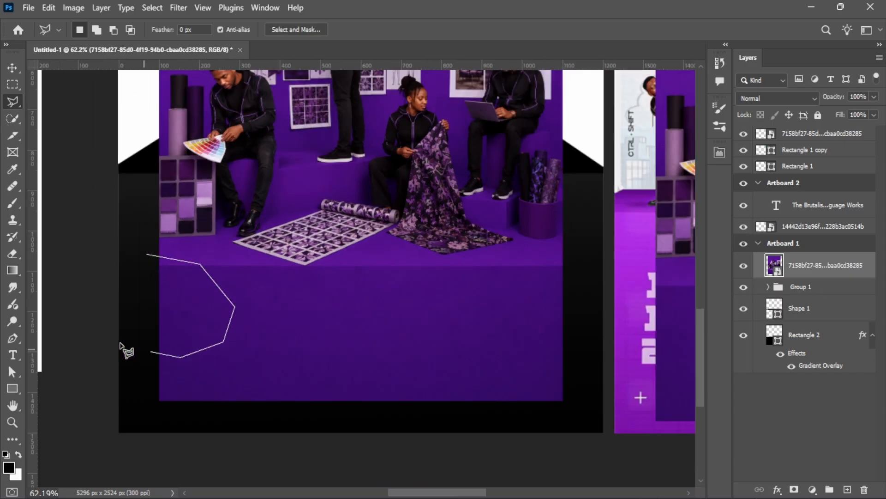
pyautogui.click(121, 343)
pyautogui.click(118, 314)
pyautogui.click(148, 254)
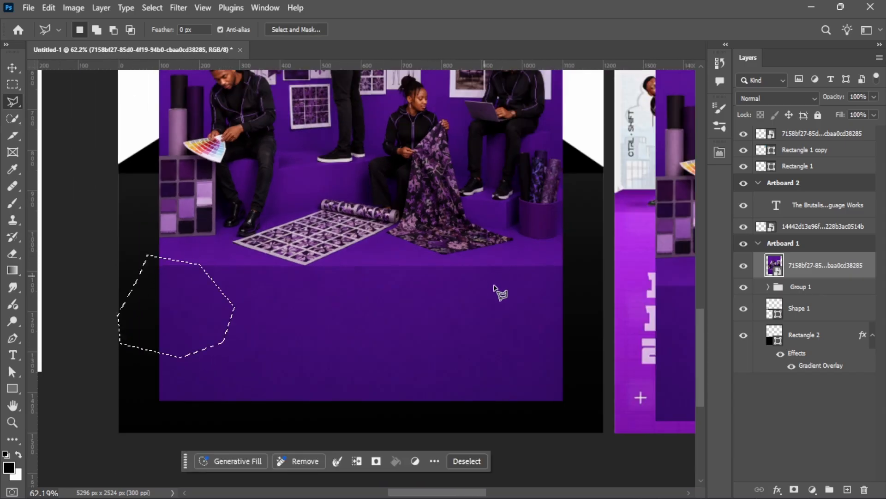
pyautogui.click(794, 489)
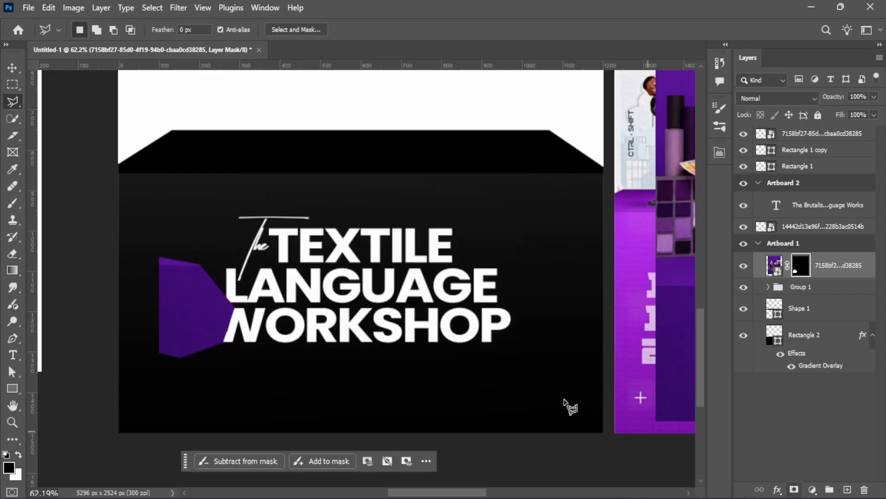
pyautogui.hotkey('ctrl', 'i')
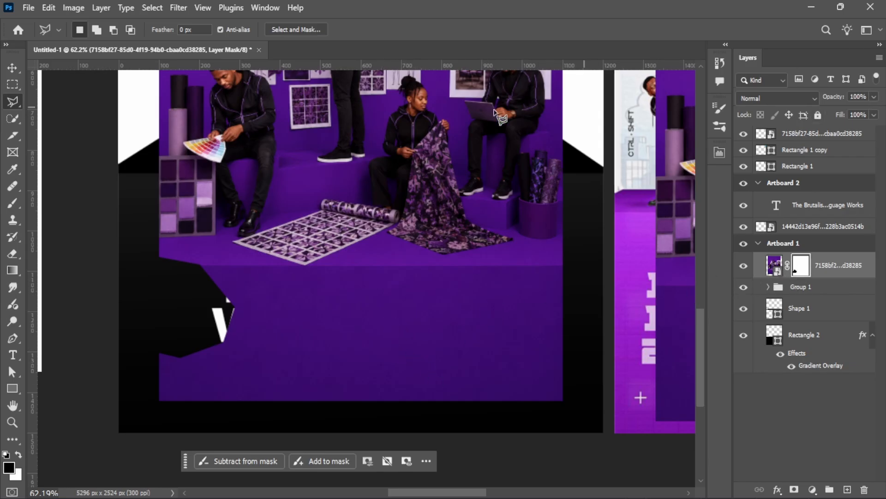
# Try hiding a second polygonal area in the middle of the platform front by filling it with the foreground color on the mask
pyautogui.click(367, 287)
pyautogui.click(316, 311)
pyautogui.click(336, 346)
pyautogui.click(372, 356)
pyautogui.click(412, 319)
pyautogui.click(403, 281)
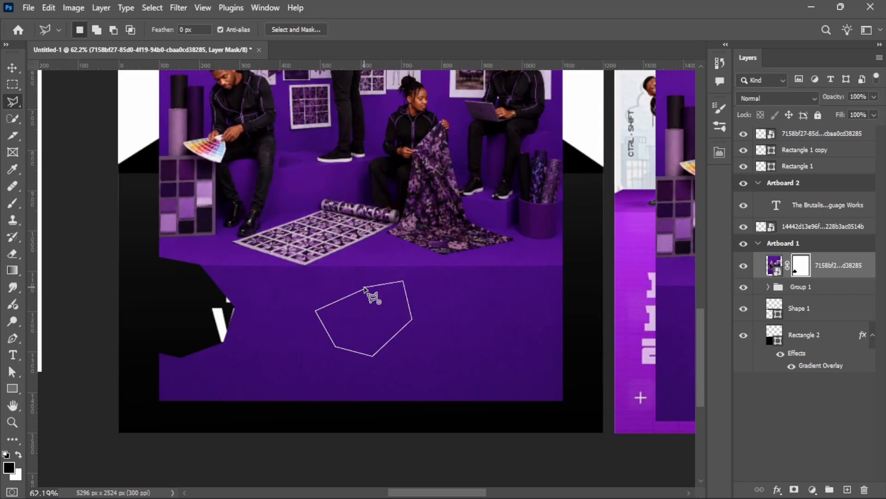
pyautogui.click(368, 288)
pyautogui.rightClick(382, 306)
pyautogui.click(432, 168)
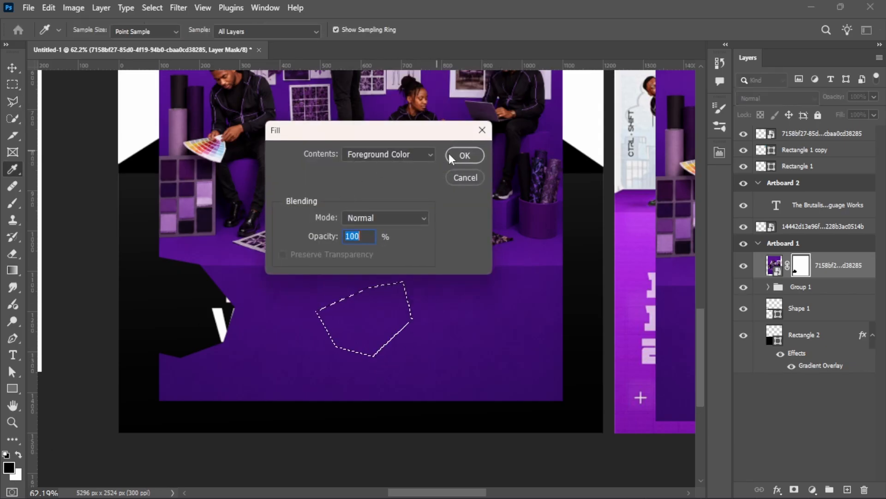
pyautogui.click(465, 155)
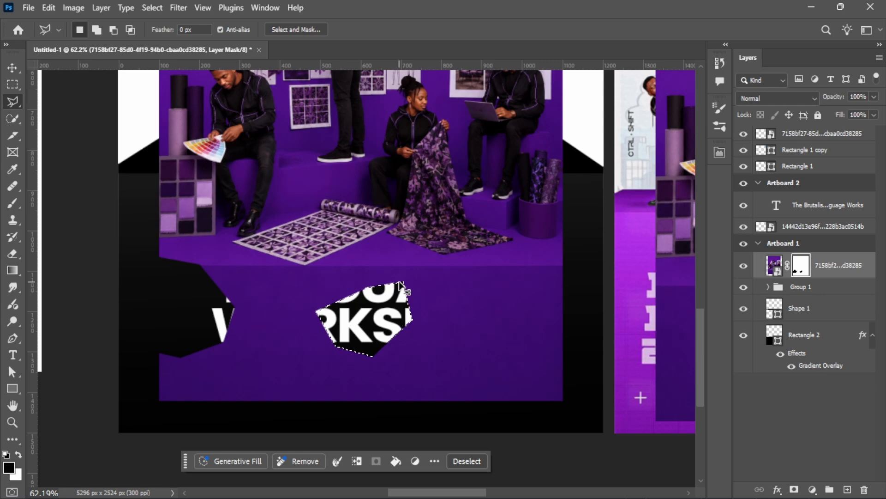
pyautogui.hotkey('ctrl', 'd')
pyautogui.scroll(-5, 275, 298)
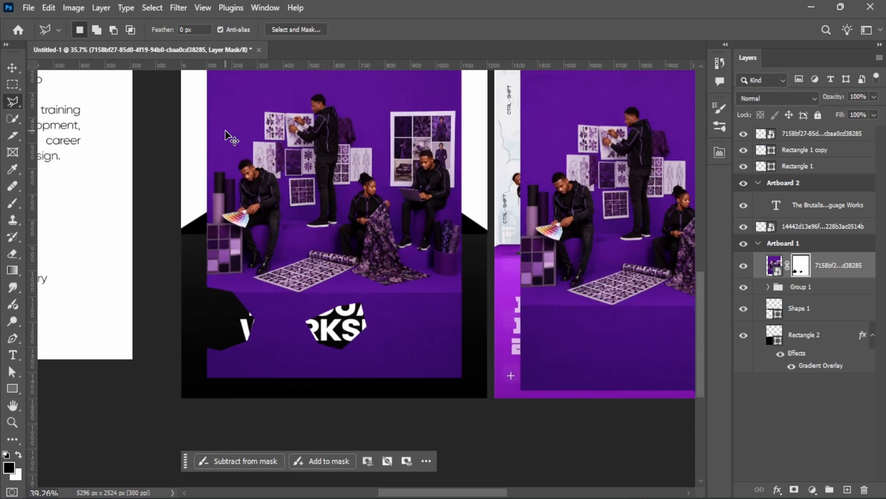
pyautogui.scroll(6, 227, 138)
pyautogui.scroll(-6, 249, 187)
pyautogui.scroll(7, 274, 362)
pyautogui.scroll(6, 217, 265)
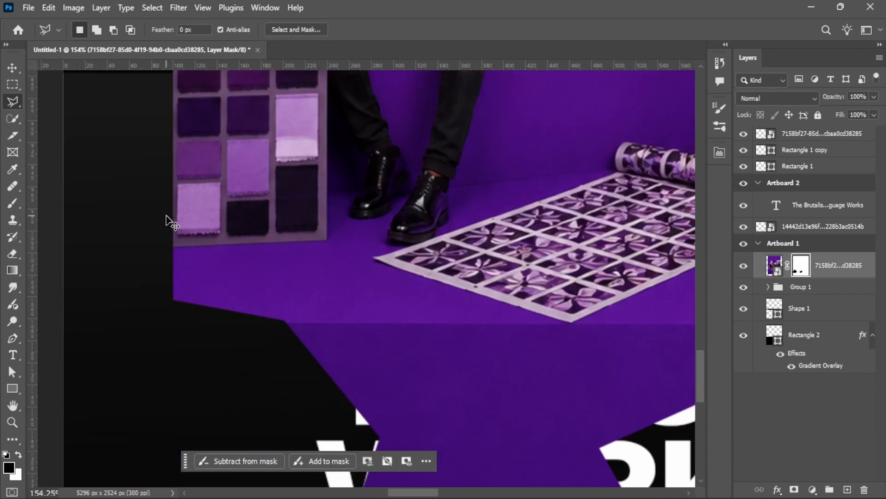
pyautogui.scroll(1, 169, 267)
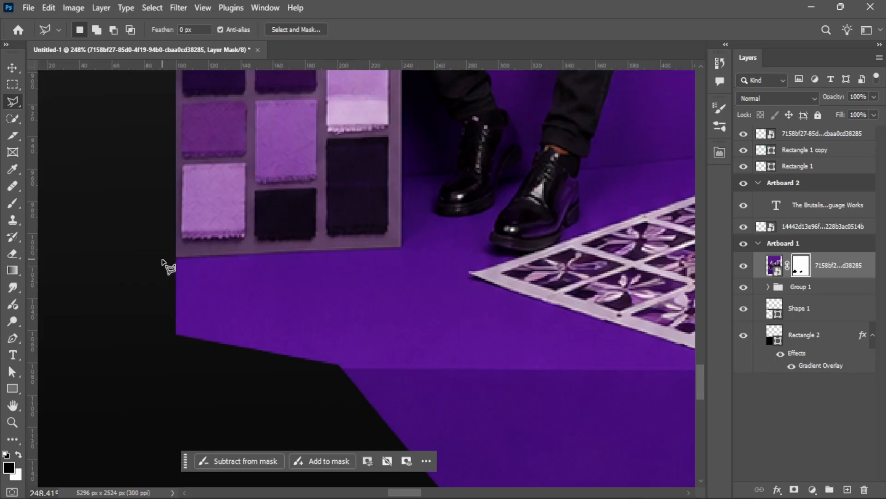
pyautogui.click(161, 260)
pyautogui.scroll(4, 366, 279)
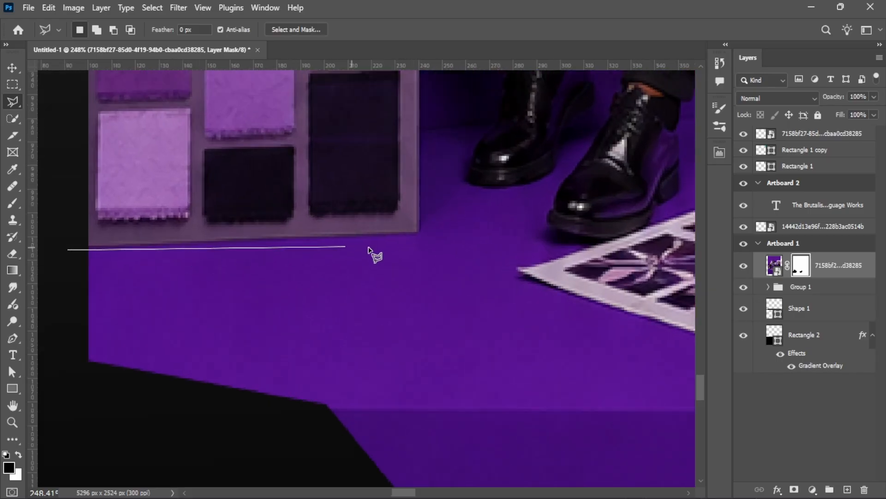
pyautogui.click(423, 234)
pyautogui.scroll(-7, 386, 235)
pyautogui.moveTo(391, 188); pyautogui.dragTo(386, 239)
pyautogui.scroll(5, 387, 164)
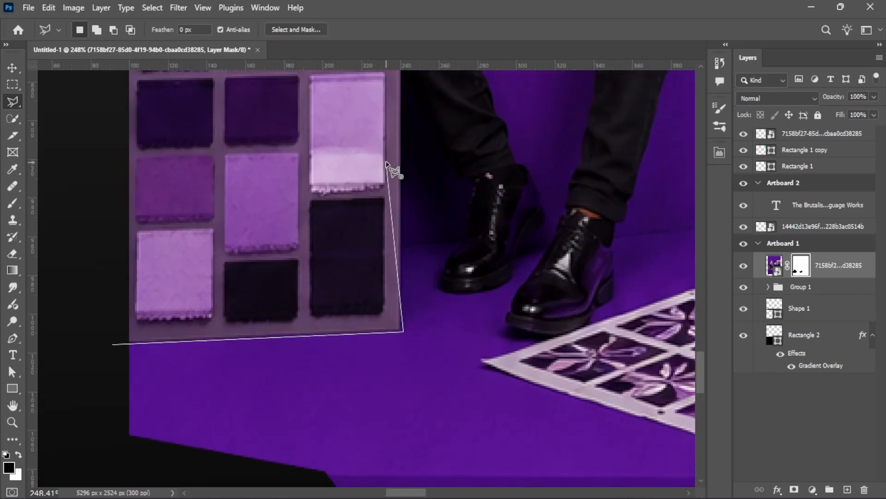
pyautogui.moveTo(387, 165); pyautogui.dragTo(381, 333)
pyautogui.press('BackSpace')
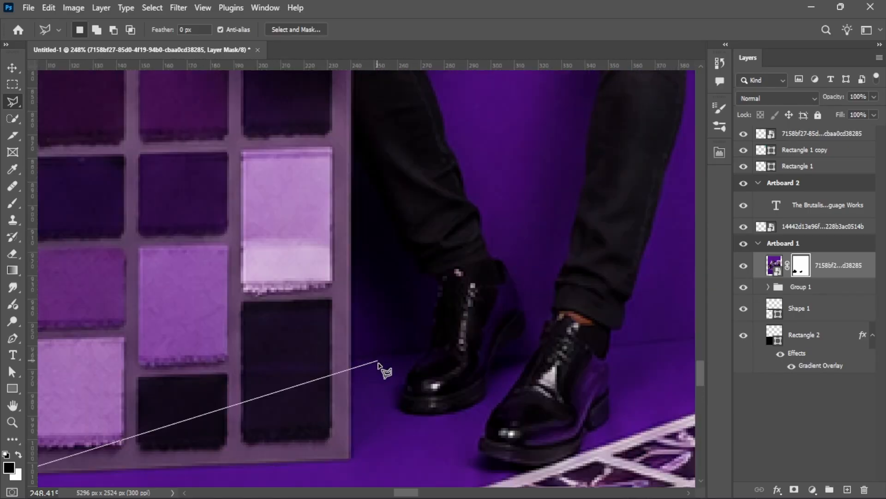
pyautogui.click(354, 460)
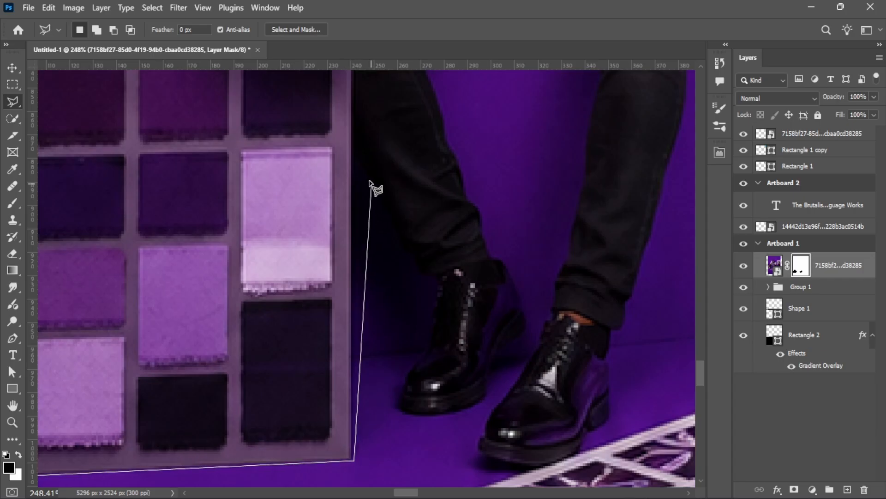
pyautogui.click(353, 148)
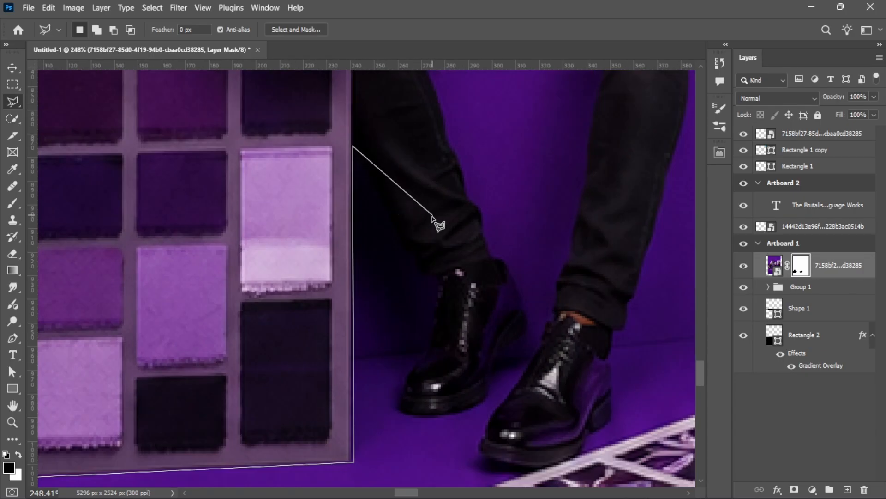
pyautogui.moveTo(421, 213); pyautogui.dragTo(386, 226)
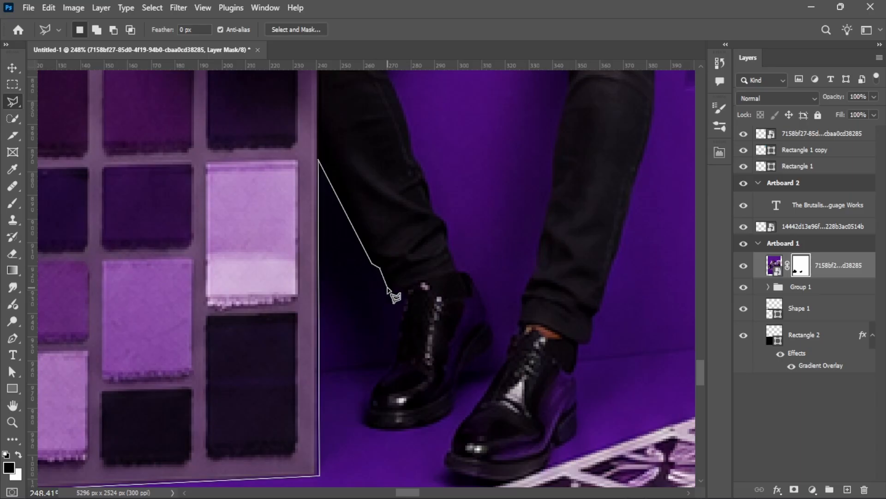
pyautogui.click(387, 287)
pyautogui.click(404, 290)
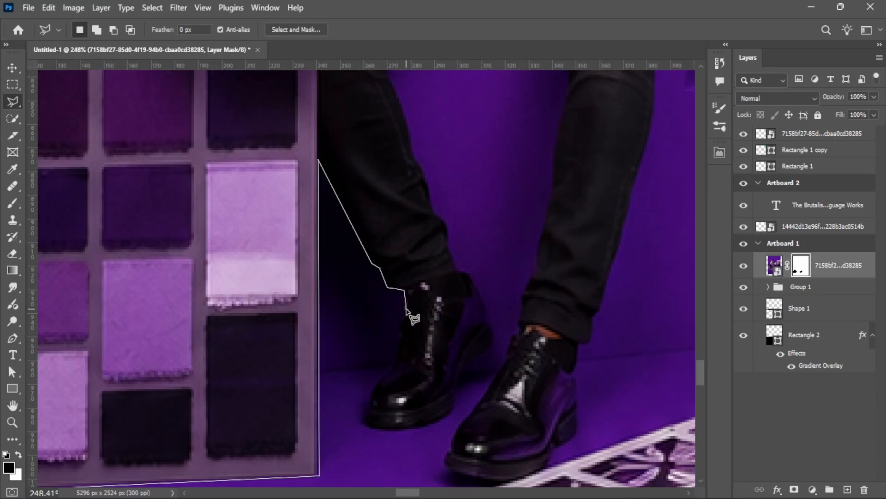
pyautogui.click(394, 368)
# Trace a Polygonal Lasso outline from the seated man's rear shoe up the inner edge of his lower trouser leg
pyautogui.scroll(-5, 376, 277)
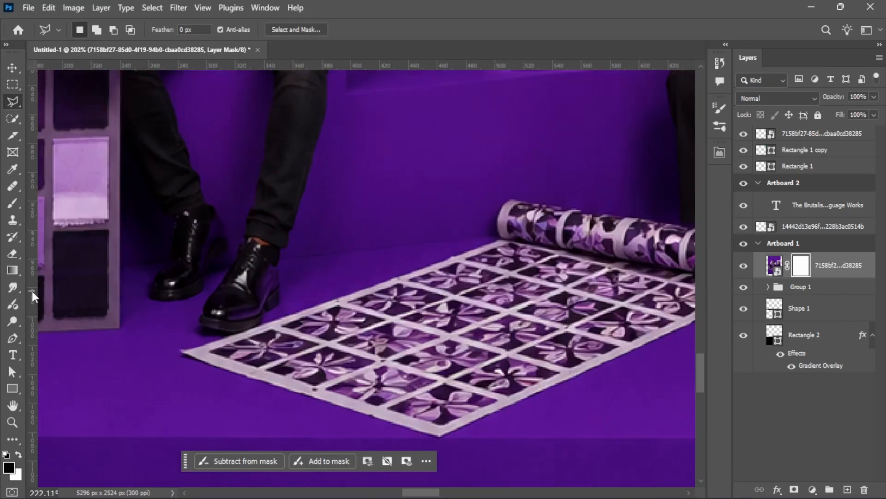
pyautogui.click(392, 373)
pyautogui.click(378, 360)
pyautogui.click(369, 317)
pyautogui.click(345, 274)
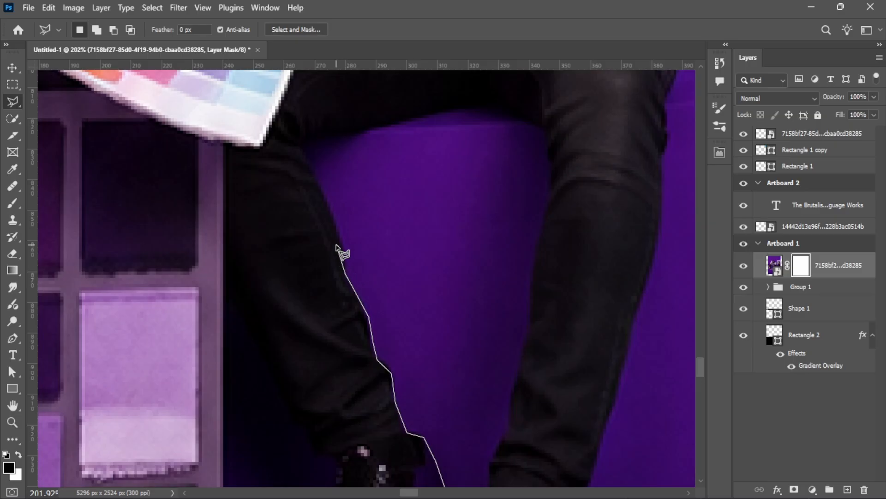
pyautogui.scroll(-4, 348, 244)
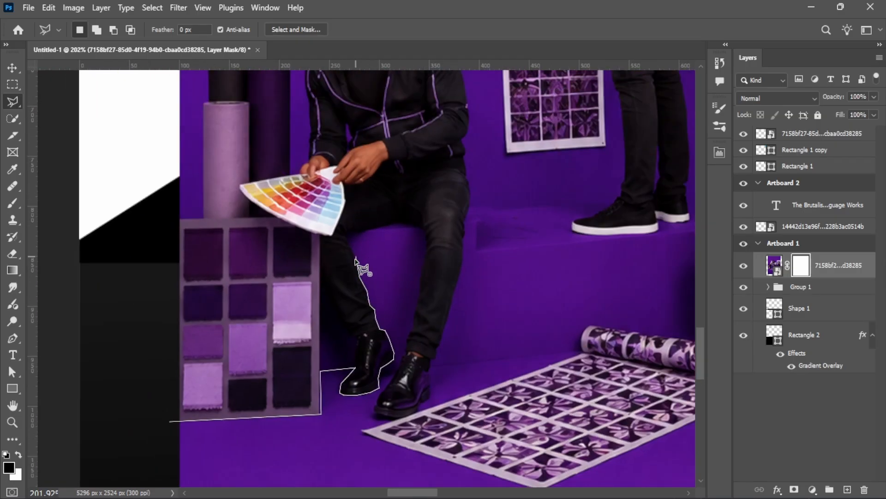
pyautogui.scroll(4, 356, 261)
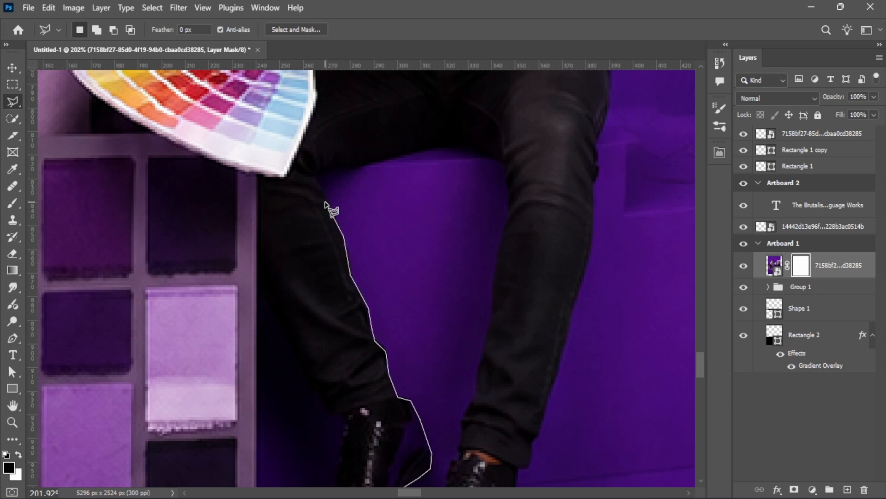
pyautogui.scroll(-3, 319, 181)
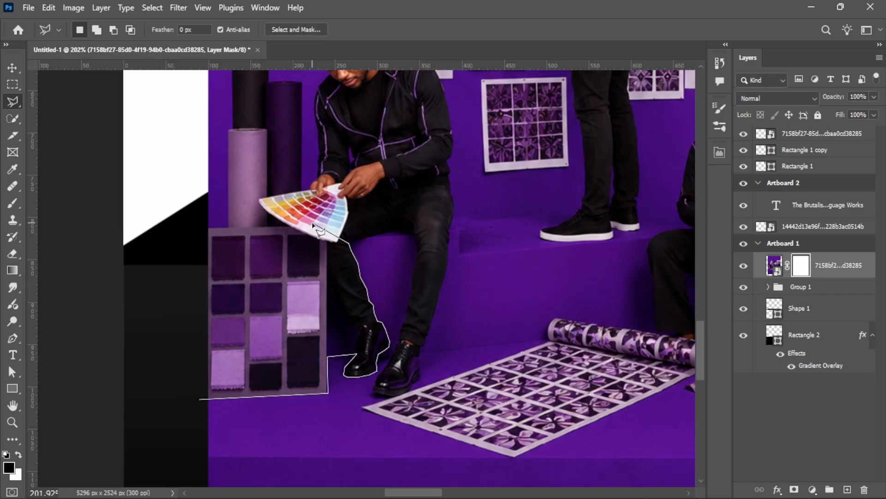
pyautogui.doubleClick(400, 253)
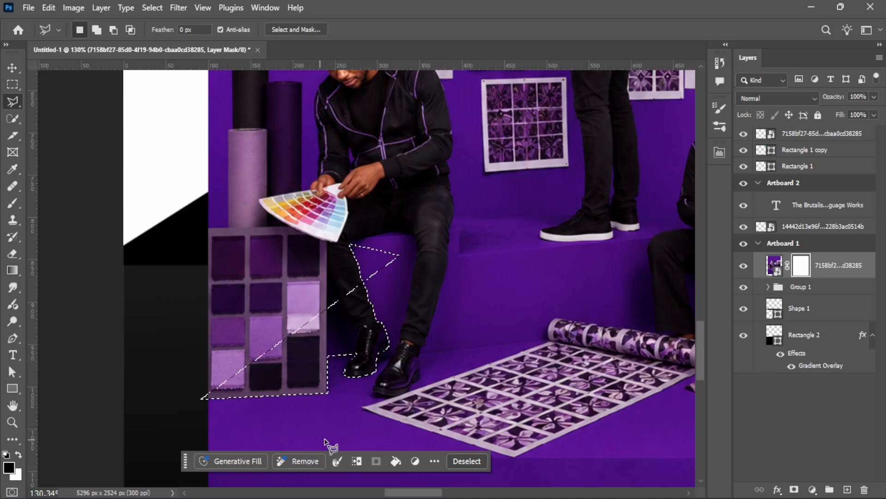
pyautogui.hotkey('ctrl', 'd')
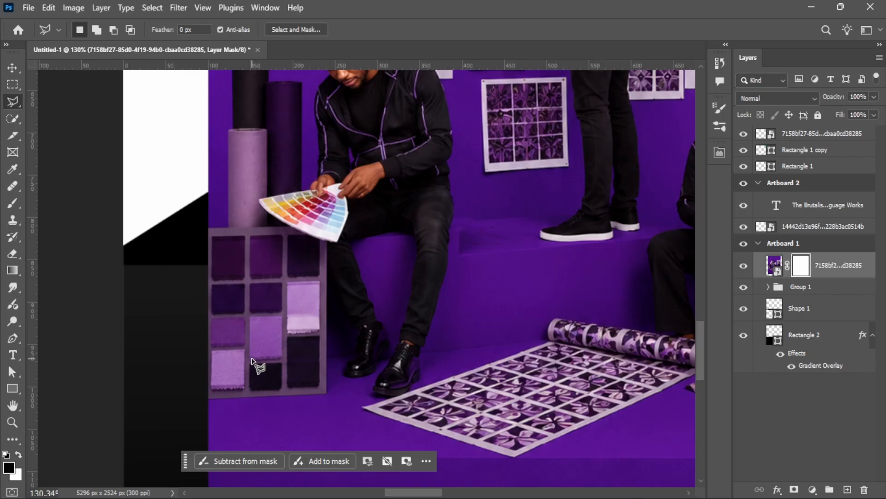
# Trace the purple floor around the swatch board, shoes and patterned rug with the Polygonal Lasso and fill it with black on the layer mask
pyautogui.scroll(3, 251, 361)
pyautogui.click(103, 418)
pyautogui.click(293, 409)
pyautogui.click(329, 185)
pyautogui.scroll(-4, 364, 272)
pyautogui.scroll(5, 365, 277)
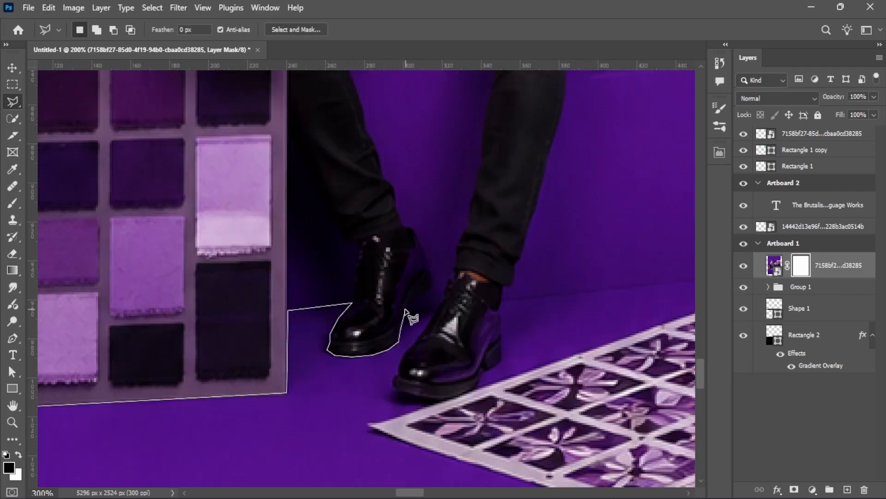
pyautogui.click(364, 359)
pyautogui.scroll(-3, 385, 302)
pyautogui.click(336, 303)
pyautogui.click(564, 248)
pyautogui.click(430, 346)
pyautogui.hotkey('shift', 'F5')
pyautogui.press('Return')
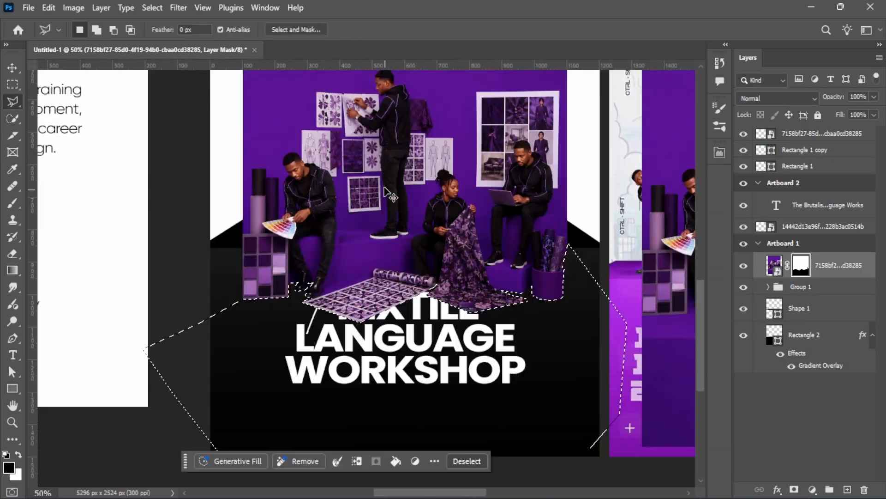
pyautogui.scroll(5, 392, 350)
pyautogui.click(295, 368)
pyautogui.hotkey('shift', 'F5')
pyautogui.press('Return')
# Lasso the purple wall around the seated man with the colour fan and the nearby posters, and fill it with black on the mask
pyautogui.scroll(-4, 392, 350)
pyautogui.click(211, 273)
pyautogui.click(236, 353)
pyautogui.scroll(4, 241, 296)
pyautogui.click(335, 316)
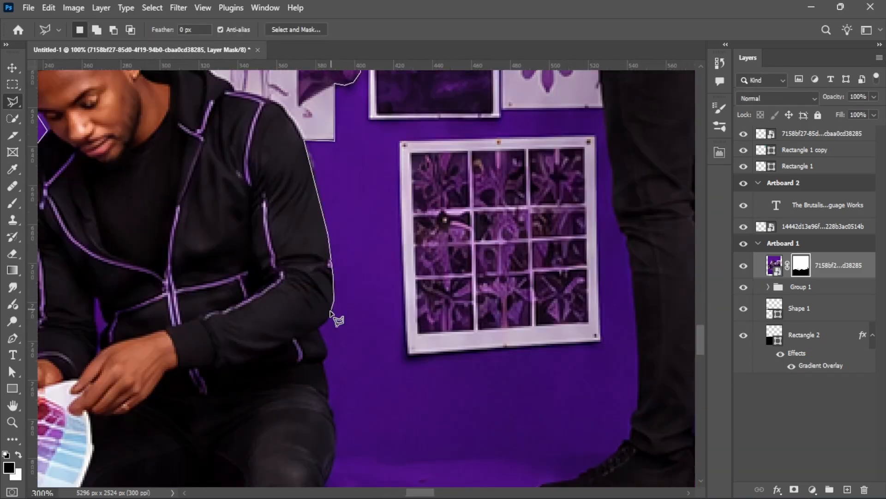
pyautogui.click(473, 290)
pyautogui.scroll(-4, 478, 217)
pyautogui.scroll(3, 476, 237)
pyautogui.scroll(-4, 370, 207)
pyautogui.click(397, 142)
pyautogui.hotkey('shift', 'F5')
pyautogui.press('Return')
# Lasso the purple gaps between the pinned posters beside the standing man and fill them with black on the mask
pyautogui.scroll(5, 258, 204)
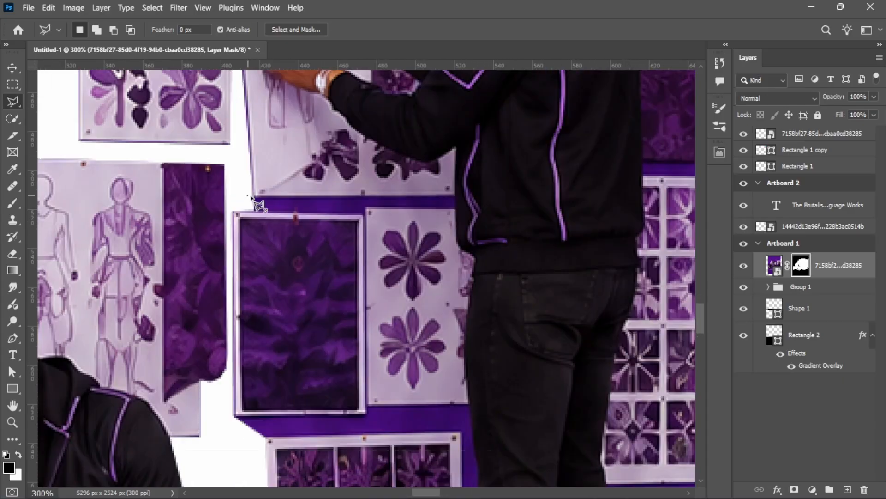
pyautogui.click(373, 255)
pyautogui.click(395, 370)
pyautogui.click(215, 262)
pyautogui.scroll(3, 397, 390)
pyautogui.rightClick(204, 296)
pyautogui.click(219, 360)
pyautogui.press('Return')
# Trace the wall area between the standing man's legs and the seated woman and fill it with black on the mask
pyautogui.scroll(4, 392, 277)
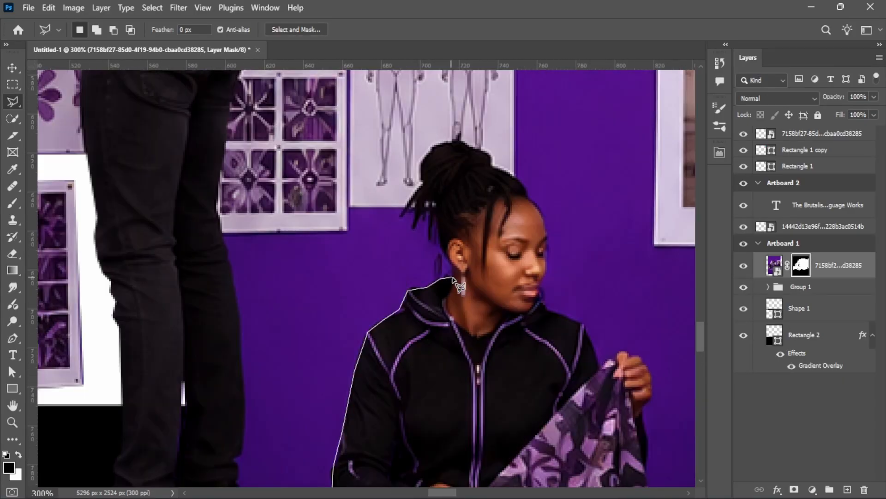
pyautogui.scroll(-3, 392, 231)
pyautogui.click(270, 111)
pyautogui.click(294, 392)
pyautogui.hotkey('shift', 'F5')
pyautogui.press('Return')
# Trace the upper wall along the standing man's head, hoodie and the hanging cloth, and fill it with black on the mask
pyautogui.scroll(-4, 369, 258)
pyautogui.scroll(4, 342, 139)
pyautogui.click(369, 192)
pyautogui.click(498, 343)
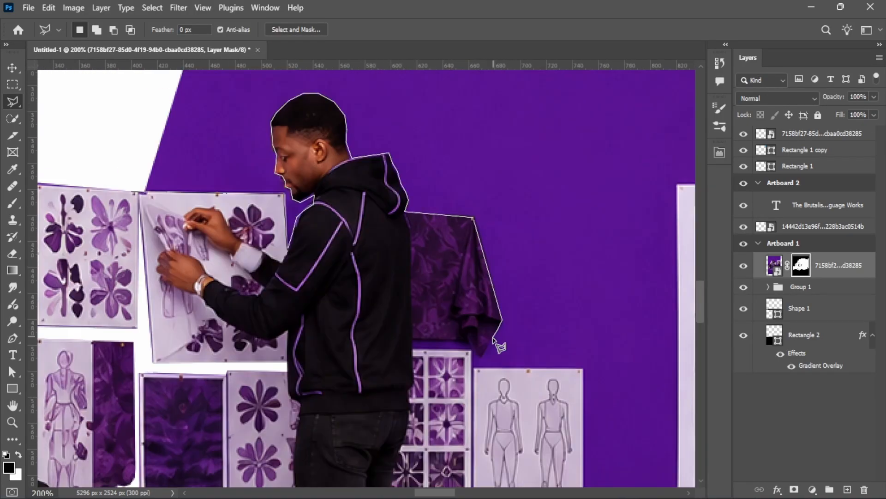
pyautogui.click(421, 277)
pyautogui.click(503, 398)
pyautogui.scroll(-4, 508, 241)
pyautogui.click(630, 109)
pyautogui.hotkey('shift', 'F5')
pyautogui.press('Return')
# Fill the remaining selected purple wall areas around the seated figures with black on the mask and clear the selection
pyautogui.scroll(4, 464, 276)
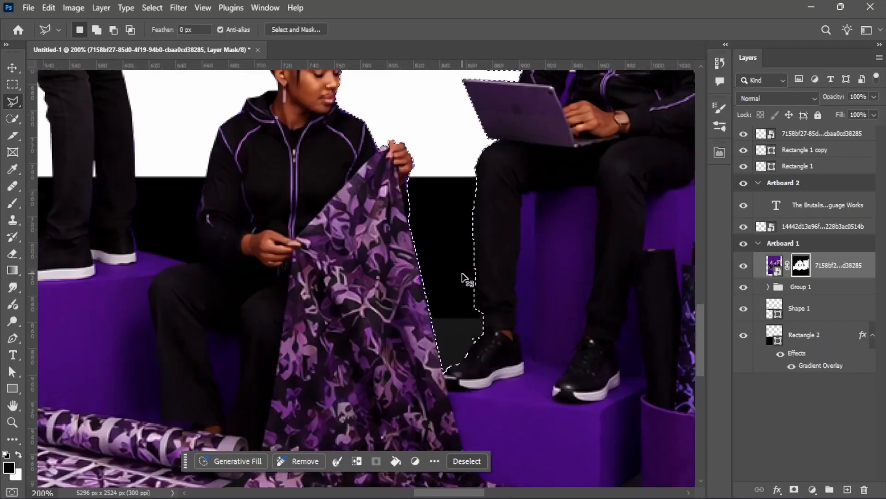
pyautogui.click(225, 225)
pyautogui.hotkey('shift', 'F5')
pyautogui.scroll(-3, 416, 306)
pyautogui.click(498, 102)
pyautogui.scroll(4, 375, 275)
pyautogui.hotkey('ctrl', 'd')
pyautogui.scroll(-6, 392, 314)
# Scale the masked group photo to about 80% and position it on the black platform above the workshop title
pyautogui.press('v')
pyautogui.moveTo(412, 232)
pyautogui.mouseDown()
pyautogui.moveTo(399, 177)
pyautogui.moveTo(412, 200)
pyautogui.mouseUp()
pyautogui.hotkey('ctrl', 't')
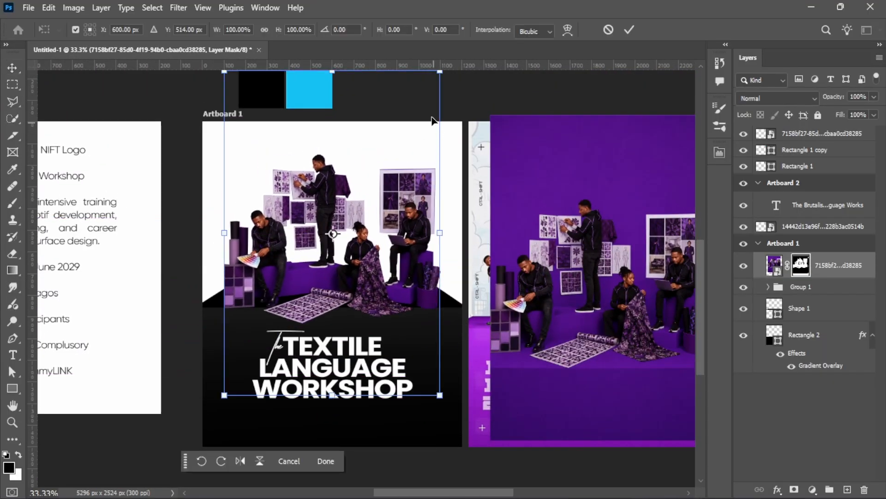
pyautogui.moveTo(441, 74); pyautogui.dragTo(419, 102)
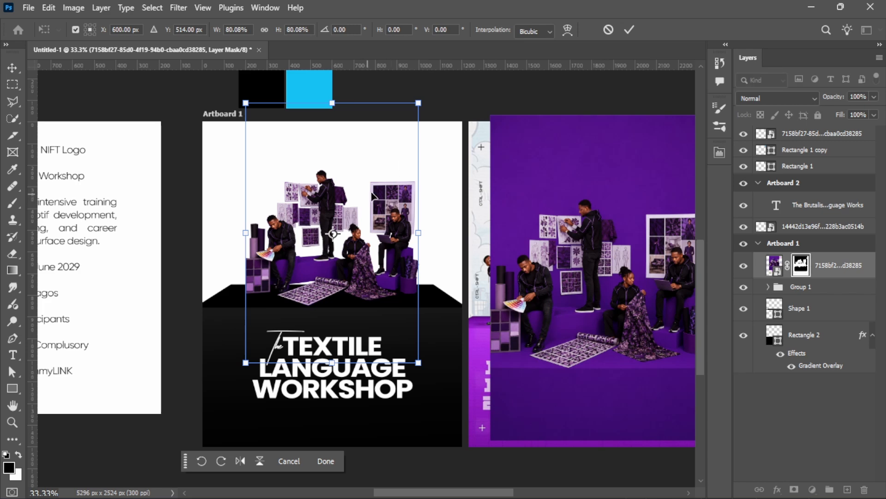
pyautogui.hotkey('ctrl', '+')
pyautogui.hotkey('ctrl', '+')
pyautogui.moveTo(372, 197); pyautogui.dragTo(397, 244)
pyautogui.click(628, 30)
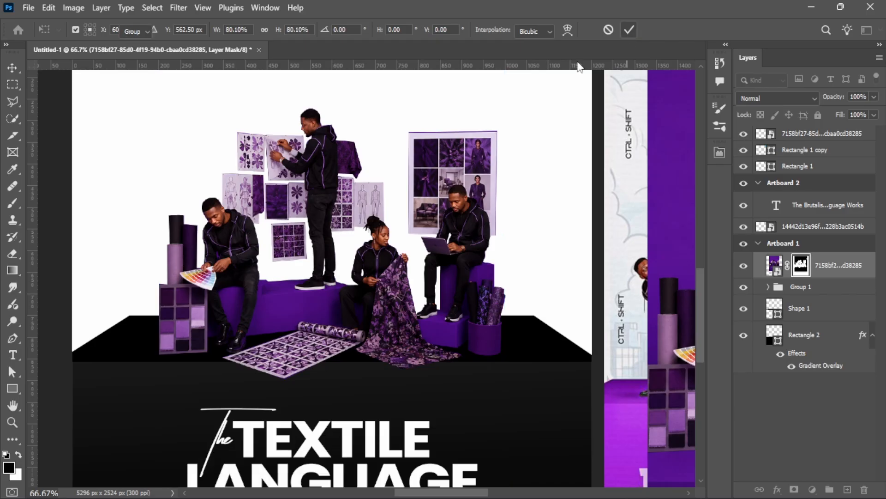
# Lasso the leftover purple strip along the top edge of Artboard 1, hide it with black on the mask, and deselect
pyautogui.hotkey('ctrl', '-')
pyautogui.hotkey('ctrl', '-')
pyautogui.hotkey('ctrl', '-')
pyautogui.hotkey('ctrl', '+')
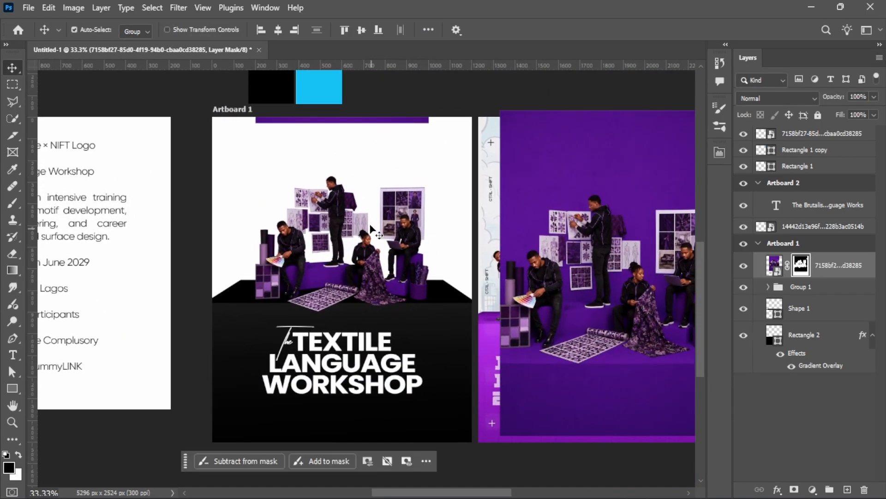
pyautogui.moveTo(363, 196); pyautogui.dragTo(378, 253)
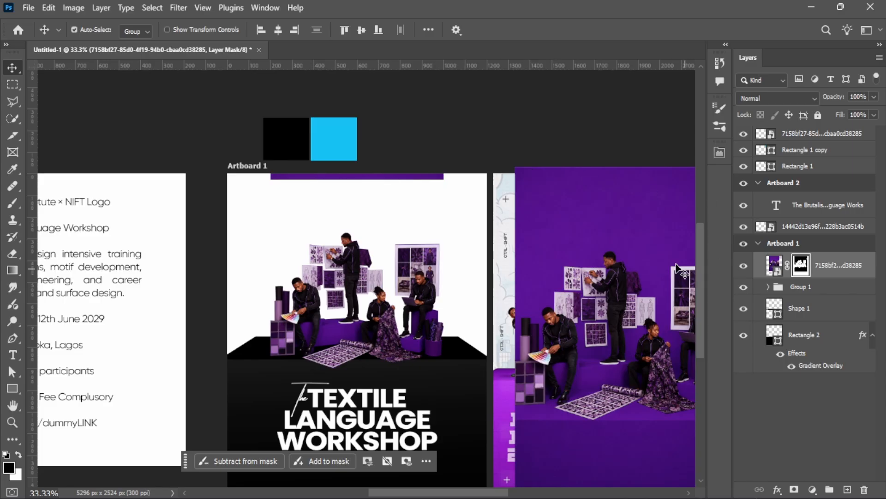
pyautogui.press('l')
pyautogui.click(324, 222)
pyautogui.click(265, 223)
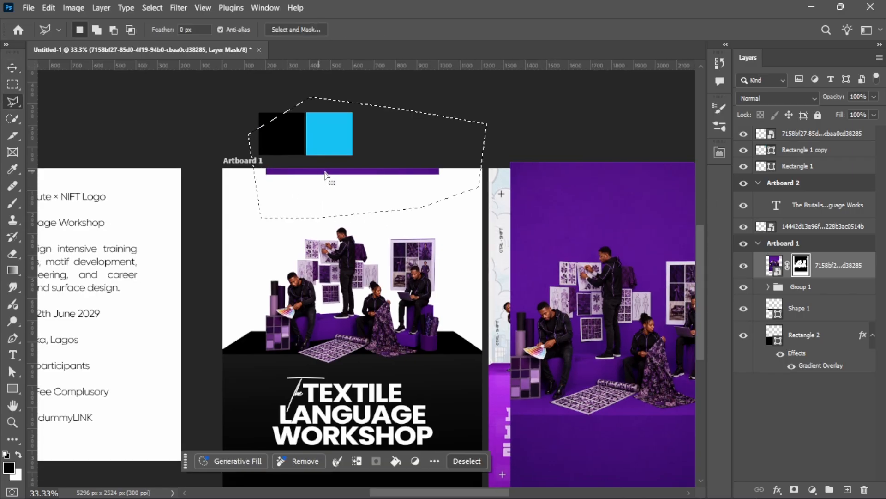
pyautogui.rightClick(326, 175)
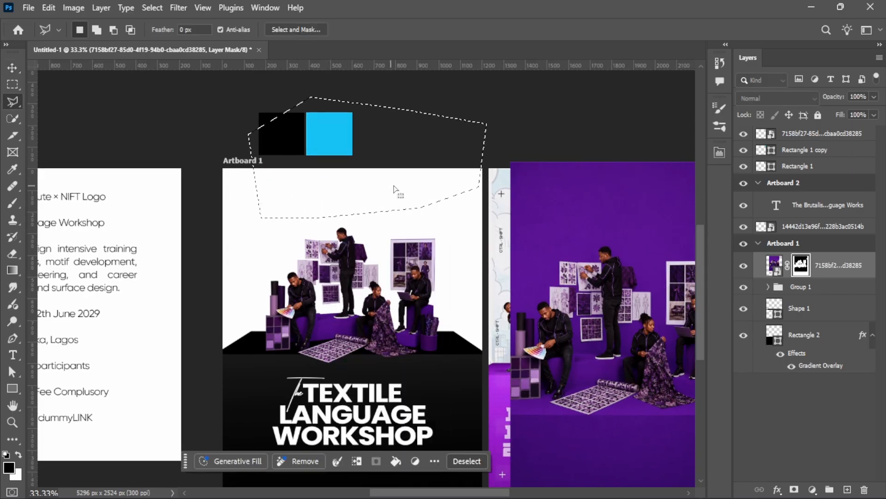
pyautogui.hotkey('ctrl', 'd')
pyautogui.hotkey('ctrl', '+')
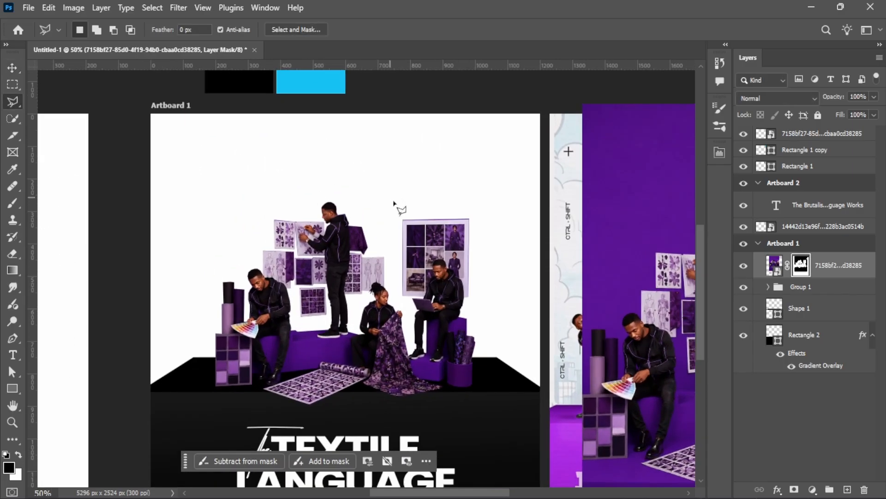
# Add a Hue/Saturation adjustment layer above the masked group photo and clip it to that photo
pyautogui.scroll(2, 396, 208)
pyautogui.press('v')
pyautogui.click(317, 112)
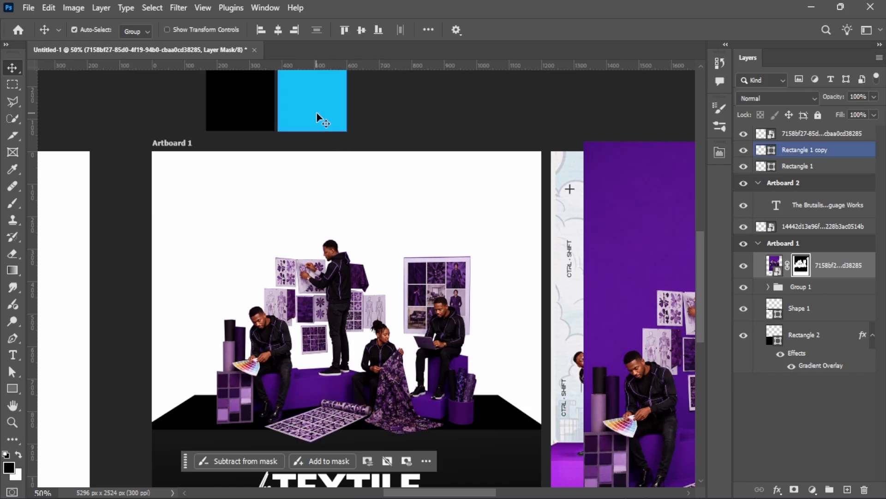
pyautogui.click(838, 265)
pyautogui.click(812, 489)
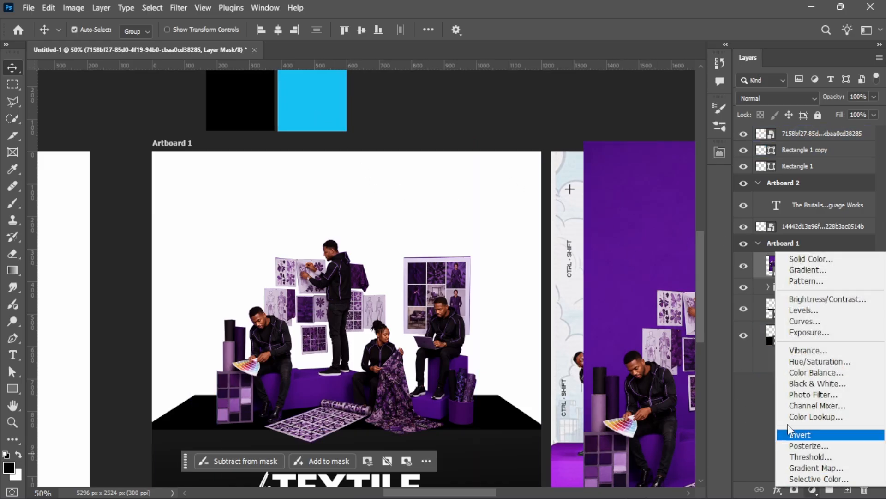
pyautogui.click(810, 362)
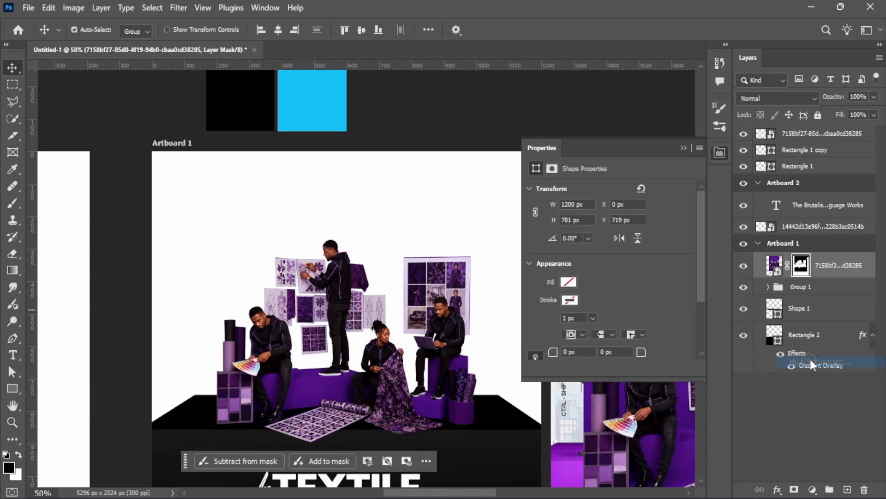
pyautogui.click(784, 337)
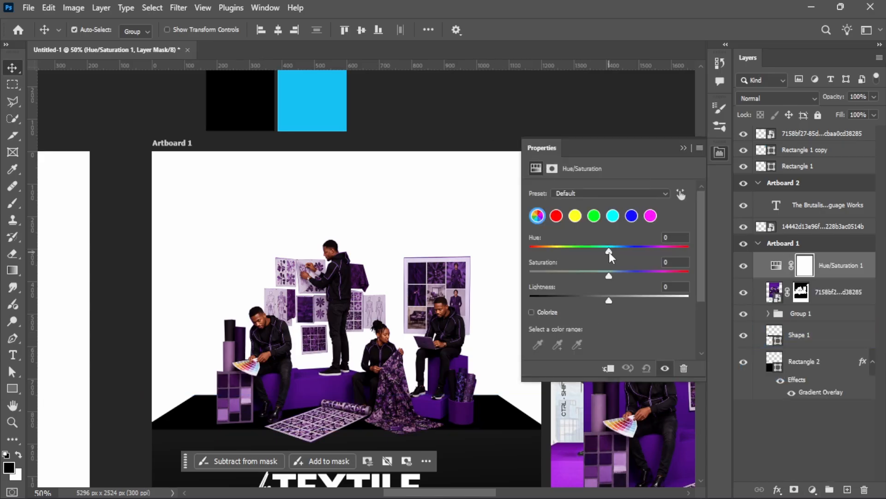
pyautogui.click(608, 368)
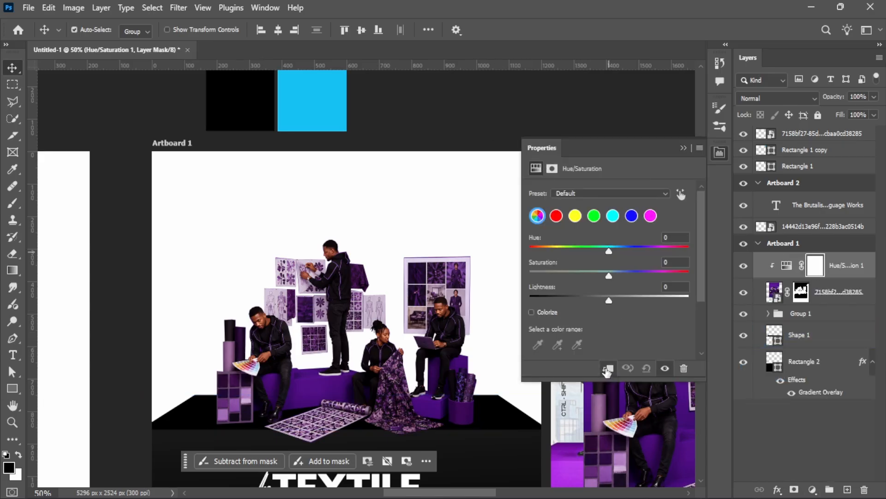
# Set the clipped adjustment's Hue to -73 and close its properties
pyautogui.click(743, 292)
pyautogui.click(743, 292)
pyautogui.moveTo(609, 251); pyautogui.dragTo(577, 242)
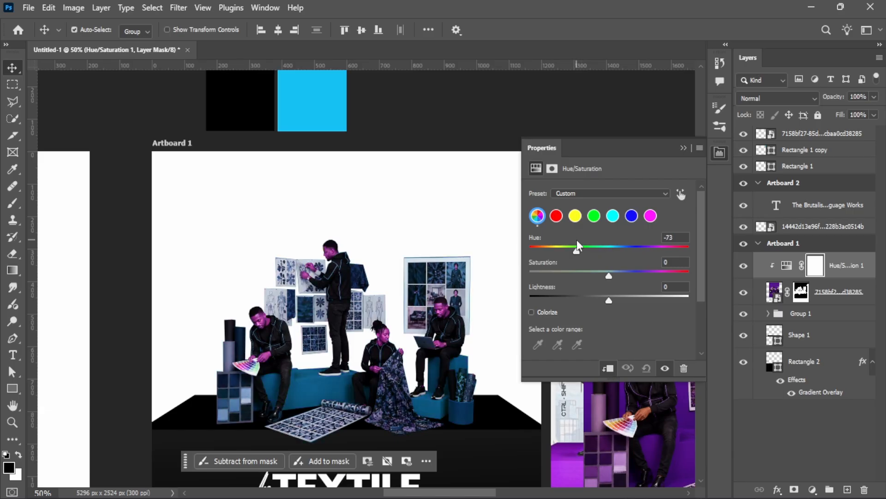
pyautogui.click(684, 148)
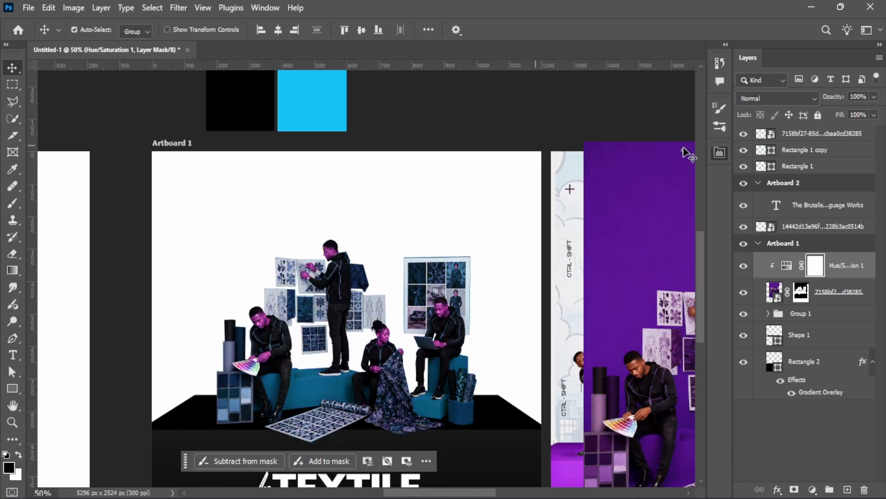
# Examine the seated man's skin up close with the Hue/Saturation adjustment hidden and shown
pyautogui.hotkey('ctrl', '-')
pyautogui.hotkey('ctrl', '+')
pyautogui.hotkey('ctrl', '+')
pyautogui.hotkey('ctrl', '+')
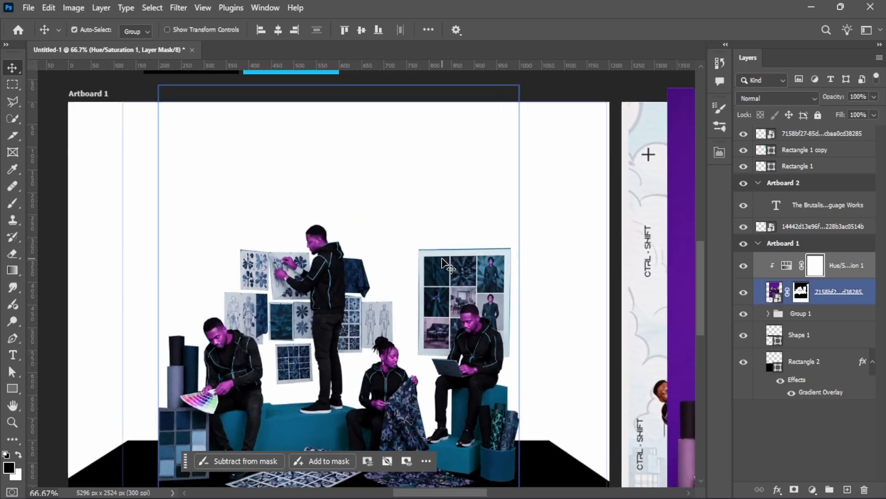
pyautogui.hotkey('ctrl', '+')
pyautogui.hotkey('ctrl', '+')
pyautogui.hotkey('ctrl', '+')
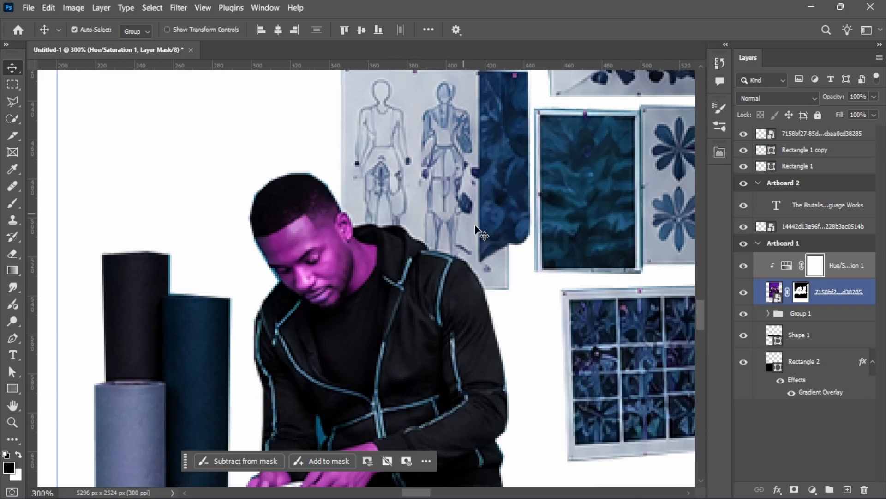
pyautogui.hotkey('ctrl', '+')
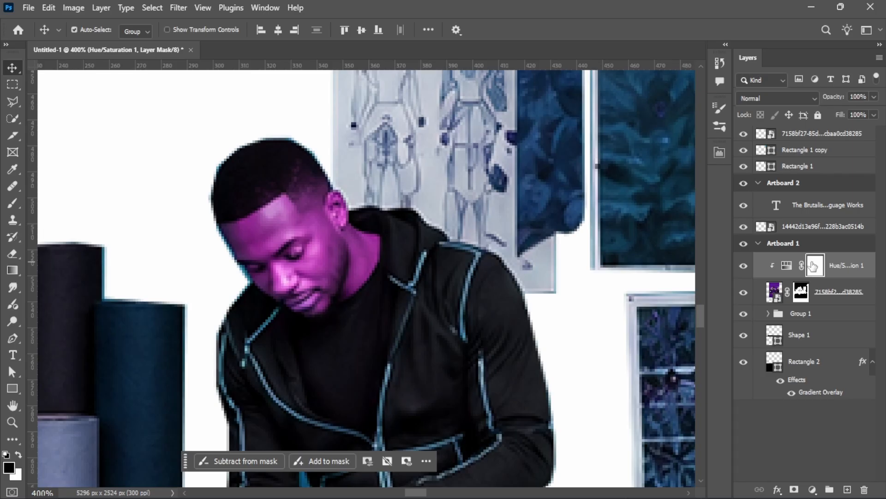
pyautogui.click(796, 228)
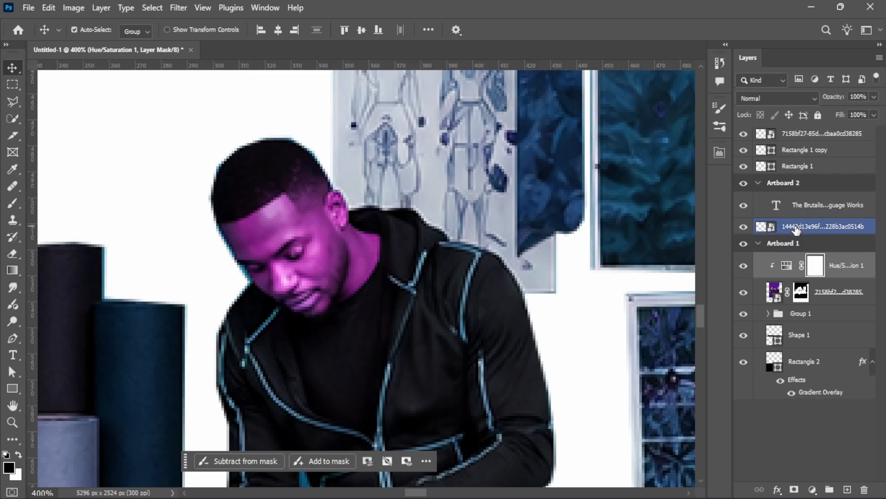
pyautogui.click(743, 265)
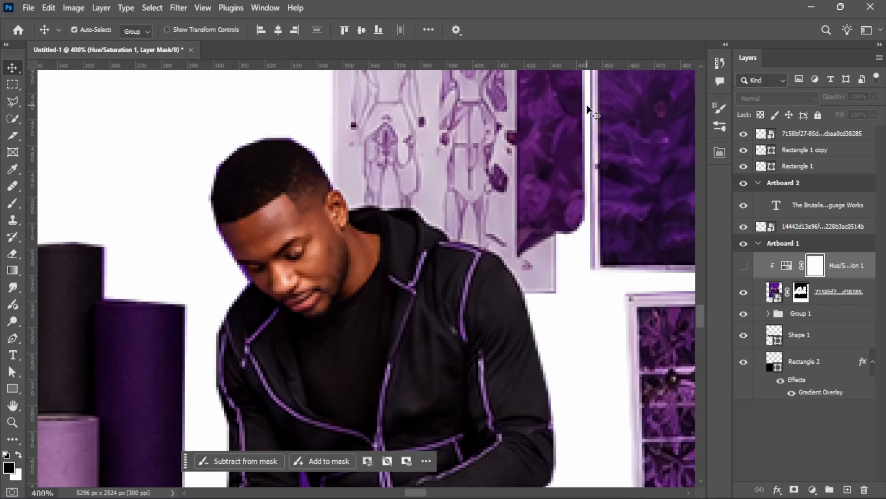
pyautogui.click(743, 266)
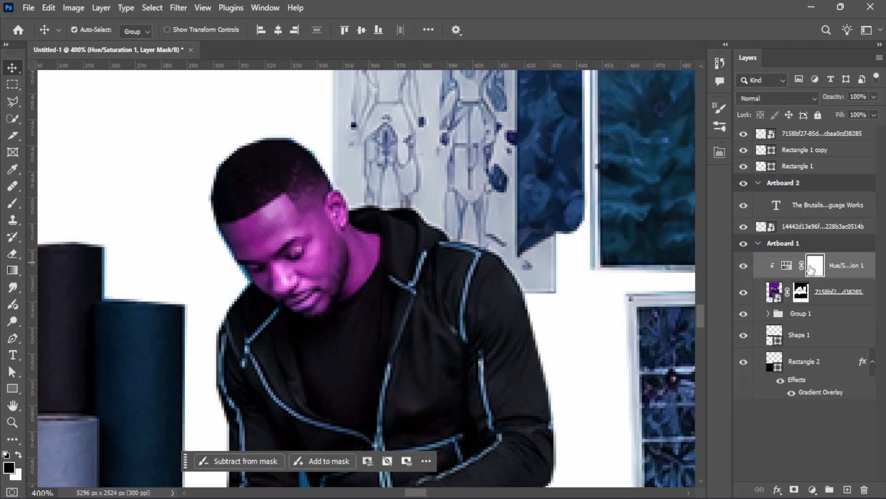
# Paint black with a size 25 brush on the Hue/Saturation mask over the left seated man's face to restore his natural skin tone
pyautogui.press('b')
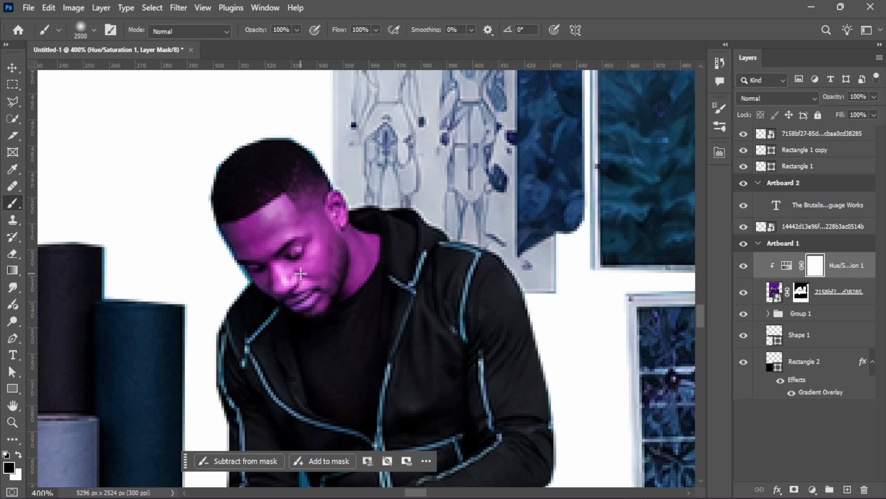
pyautogui.press('[')
pyautogui.press('[')
pyautogui.press('[')
pyautogui.press('[')
pyautogui.press('[')
pyautogui.press('[')
pyautogui.press('[')
pyautogui.press('[')
pyautogui.press('[')
pyautogui.press('[')
pyautogui.press('[')
pyautogui.press('[')
pyautogui.press('[')
pyautogui.press('[')
pyautogui.press('[')
pyautogui.press('[')
pyautogui.press('[')
pyautogui.press('[')
pyautogui.press('[')
pyautogui.press('[')
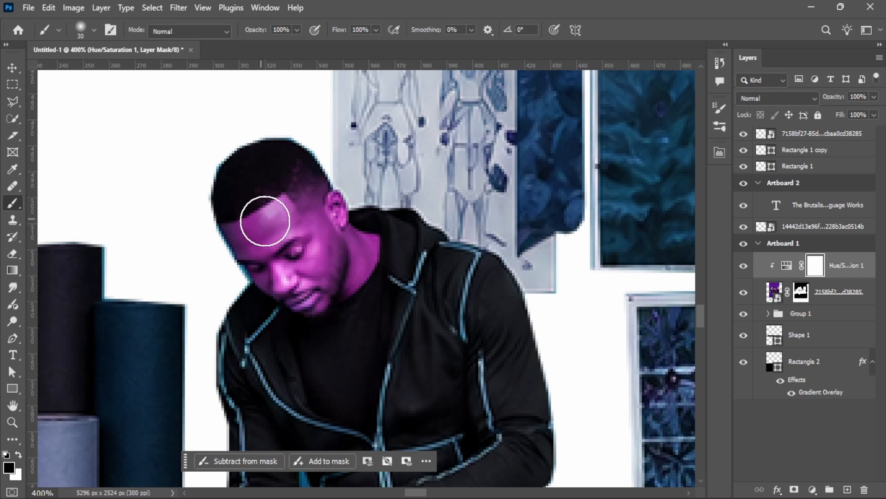
pyautogui.press('[')
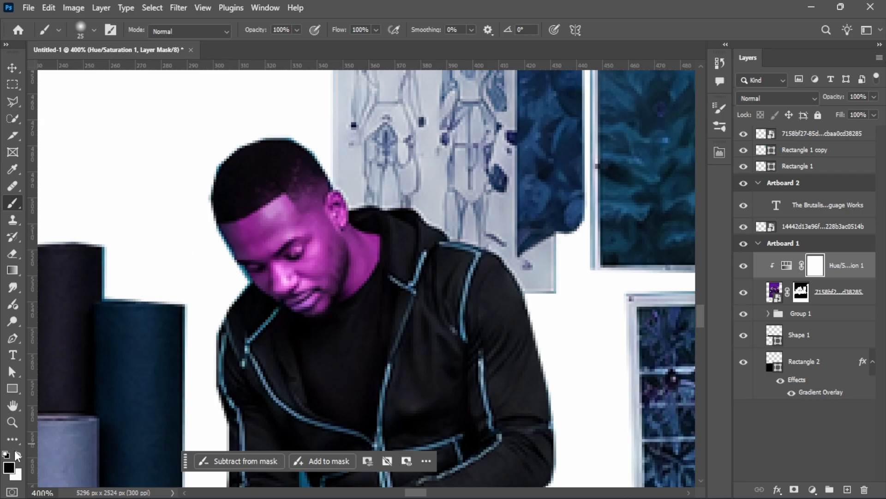
pyautogui.moveTo(237, 206)
pyautogui.mouseDown()
pyautogui.moveTo(229, 225)
pyautogui.moveTo(267, 200)
pyautogui.moveTo(290, 200)
pyautogui.moveTo(301, 173)
pyautogui.moveTo(304, 205)
pyautogui.moveTo(350, 255)
pyautogui.moveTo(356, 249)
pyautogui.moveTo(348, 243)
pyautogui.moveTo(338, 274)
pyautogui.moveTo(305, 268)
pyautogui.moveTo(296, 256)
pyautogui.moveTo(311, 287)
pyautogui.moveTo(243, 238)
pyautogui.moveTo(279, 245)
pyautogui.mouseUp()
# Restore the natural skin tone of the left seated man's hands by painting the adjustment mask black, reducing the brush size to 10
pyautogui.hotkey('ctrl', '-')
pyautogui.hotkey('ctrl', '-')
pyautogui.moveTo(466, 184)
pyautogui.mouseDown()
pyautogui.moveTo(386, 162)
pyautogui.moveTo(411, 109)
pyautogui.mouseUp()
pyautogui.hotkey('ctrl', '+')
pyautogui.hotkey('ctrl', '+')
pyautogui.moveTo(265, 342); pyautogui.dragTo(365, 190)
pyautogui.moveTo(328, 256)
pyautogui.mouseDown()
pyautogui.moveTo(318, 272)
pyautogui.moveTo(335, 259)
pyautogui.moveTo(280, 284)
pyautogui.moveTo(259, 315)
pyautogui.moveTo(295, 299)
pyautogui.mouseUp()
pyautogui.press('[')
pyautogui.press('[')
pyautogui.press('[')
pyautogui.moveTo(187, 293)
pyautogui.mouseDown()
pyautogui.moveTo(192, 306)
pyautogui.moveTo(206, 287)
pyautogui.moveTo(227, 284)
pyautogui.moveTo(206, 286)
pyautogui.mouseUp()
pyautogui.moveTo(344, 214); pyautogui.dragTo(269, 289)
# Mask the Hue/Saturation adjustment off the standing man's hands, face and neck with the black brush
pyautogui.hotkey('ctrl', '-')
pyautogui.hotkey('ctrl', '-')
pyautogui.hotkey('ctrl', '-')
pyautogui.moveTo(418, 93); pyautogui.dragTo(340, 230)
pyautogui.hotkey('ctrl', '+')
pyautogui.hotkey('ctrl', '+')
pyautogui.hotkey('ctrl', '+')
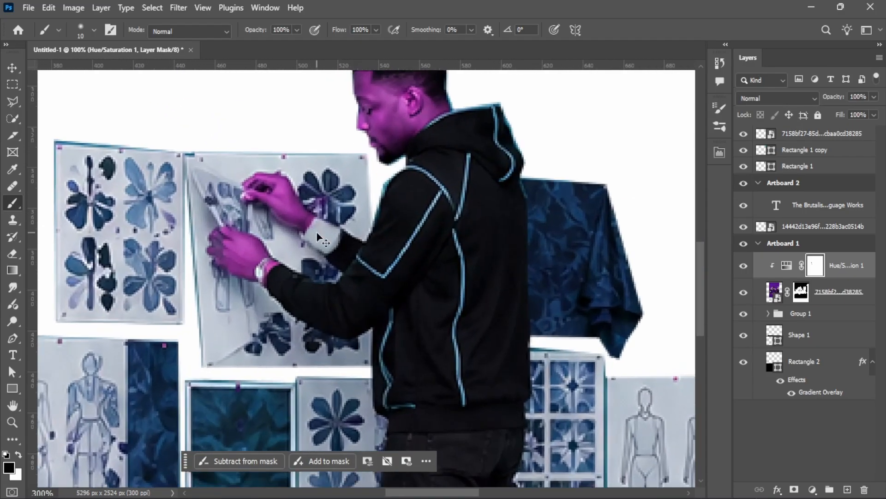
pyautogui.moveTo(303, 281)
pyautogui.mouseDown()
pyautogui.moveTo(298, 310)
pyautogui.moveTo(309, 290)
pyautogui.moveTo(244, 250)
pyautogui.moveTo(238, 262)
pyautogui.moveTo(254, 287)
pyautogui.moveTo(274, 296)
pyautogui.moveTo(248, 257)
pyautogui.mouseUp()
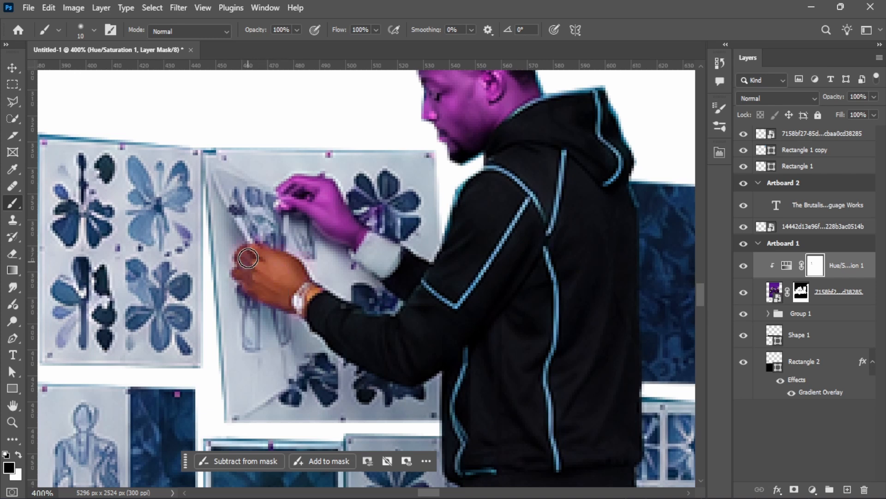
pyautogui.moveTo(295, 202)
pyautogui.mouseDown()
pyautogui.moveTo(344, 240)
pyautogui.moveTo(353, 235)
pyautogui.moveTo(327, 192)
pyautogui.moveTo(309, 186)
pyautogui.moveTo(326, 219)
pyautogui.mouseUp()
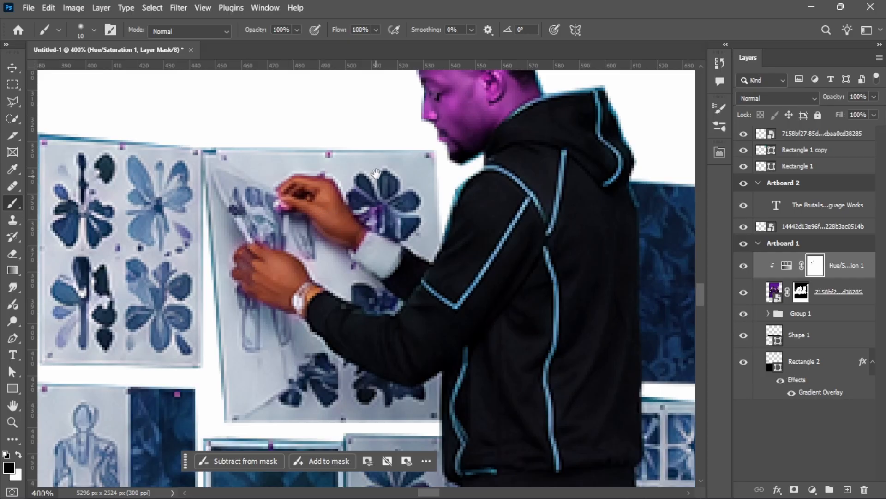
pyautogui.moveTo(376, 173); pyautogui.dragTo(323, 294)
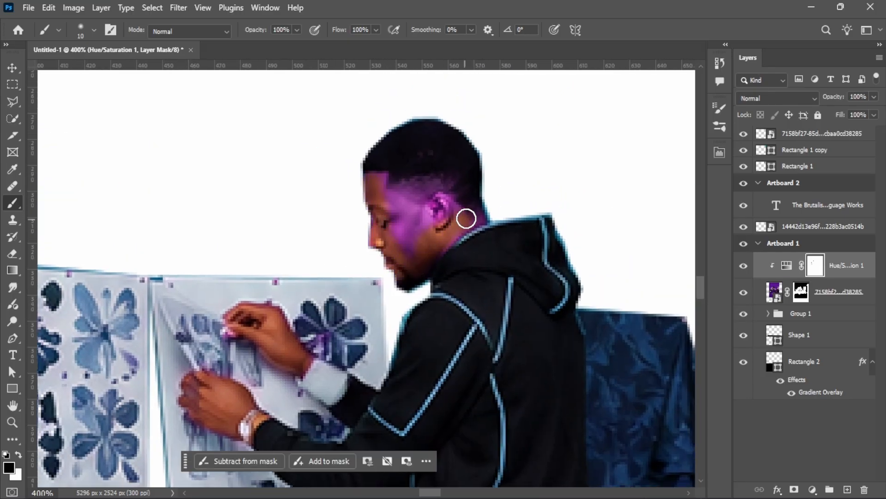
pyautogui.moveTo(411, 192)
pyautogui.mouseDown()
pyautogui.moveTo(384, 192)
pyautogui.moveTo(402, 236)
pyautogui.moveTo(421, 168)
pyautogui.mouseUp()
# Brush black on the adjustment mask over the seated woman's face, neck and both hands to bring back their natural colour
pyautogui.hotkey('ctrl', '-')
pyautogui.moveTo(477, 205); pyautogui.dragTo(367, 127)
pyautogui.moveTo(505, 338)
pyautogui.mouseDown()
pyautogui.moveTo(435, 289)
pyautogui.moveTo(428, 202)
pyautogui.moveTo(358, 107)
pyautogui.mouseUp()
pyautogui.moveTo(434, 272)
pyautogui.mouseDown()
pyautogui.moveTo(428, 236)
pyautogui.moveTo(452, 244)
pyautogui.moveTo(425, 261)
pyautogui.mouseUp()
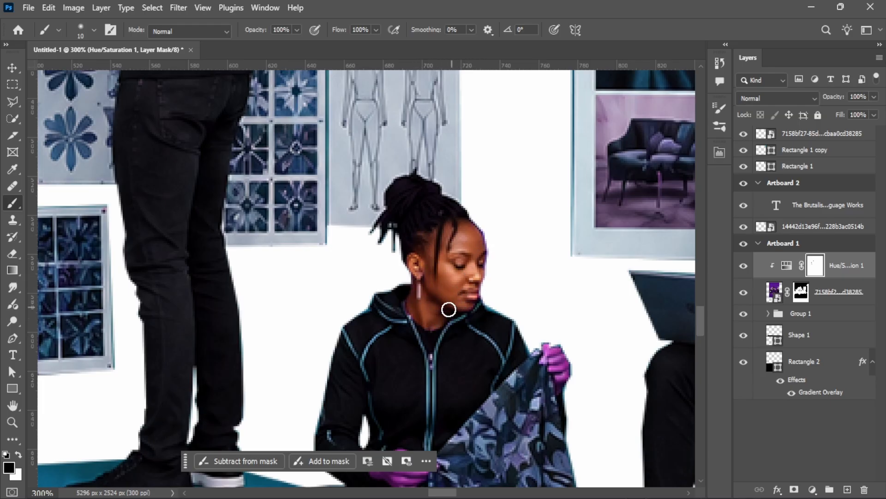
pyautogui.moveTo(455, 332); pyautogui.dragTo(506, 208)
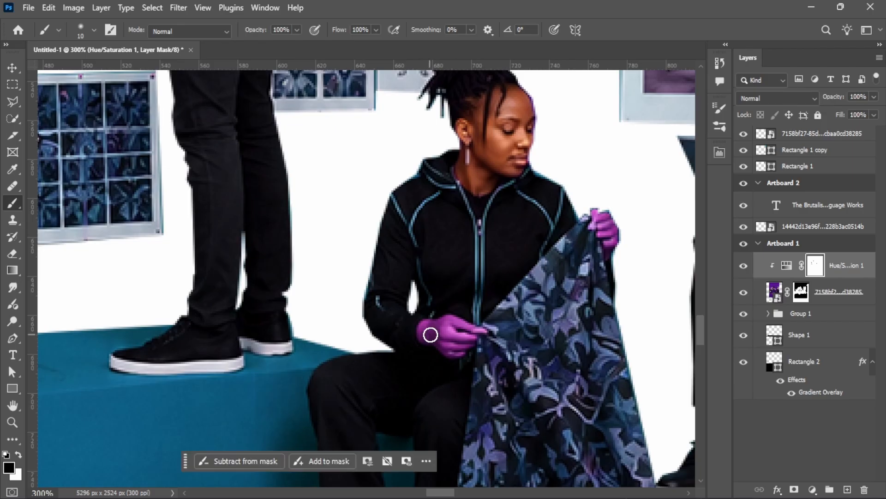
pyautogui.moveTo(431, 335)
pyautogui.mouseDown()
pyautogui.moveTo(453, 351)
pyautogui.moveTo(476, 334)
pyautogui.mouseUp()
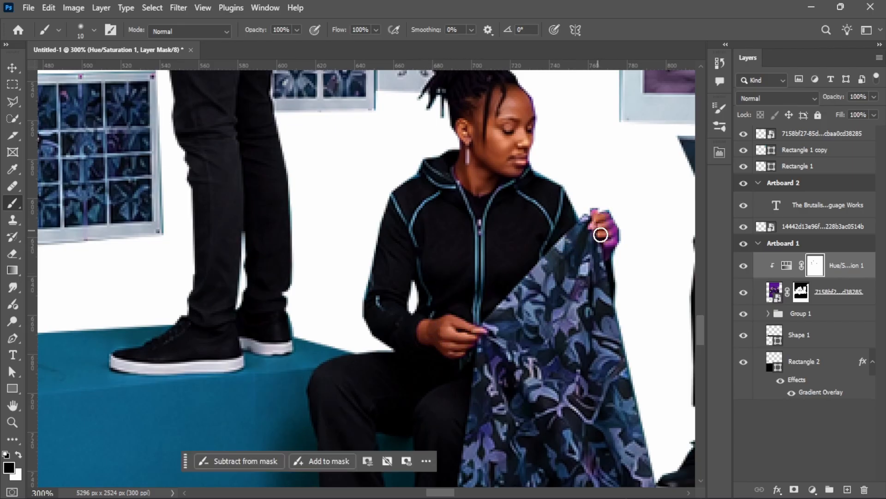
pyautogui.moveTo(600, 234)
pyautogui.mouseDown()
pyautogui.moveTo(596, 214)
pyautogui.moveTo(386, 247)
pyautogui.mouseUp()
# Paint out the hue shift on the ankles and hands of the man with the laptop
pyautogui.hotkey('ctrl', '-')
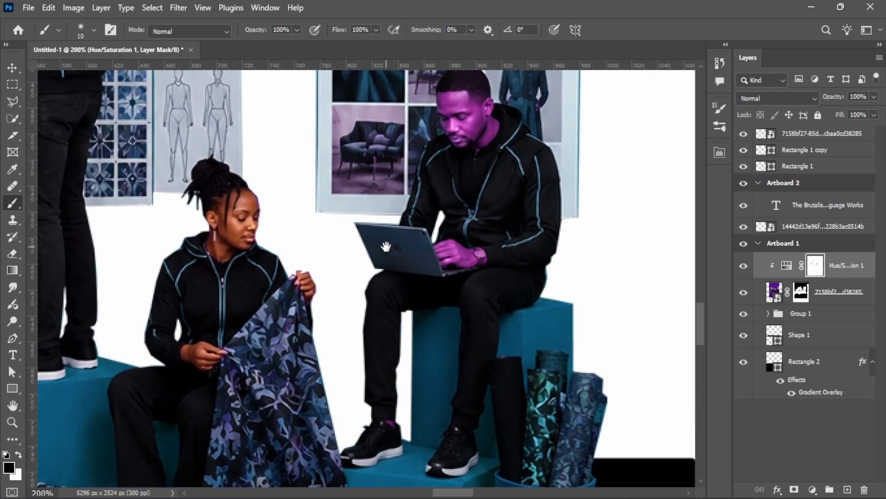
pyautogui.hotkey('ctrl', '+')
pyautogui.moveTo(425, 368); pyautogui.dragTo(432, 225)
pyautogui.moveTo(412, 355)
pyautogui.mouseDown()
pyautogui.moveTo(413, 362)
pyautogui.moveTo(399, 354)
pyautogui.mouseUp()
pyautogui.moveTo(497, 360); pyautogui.dragTo(525, 371)
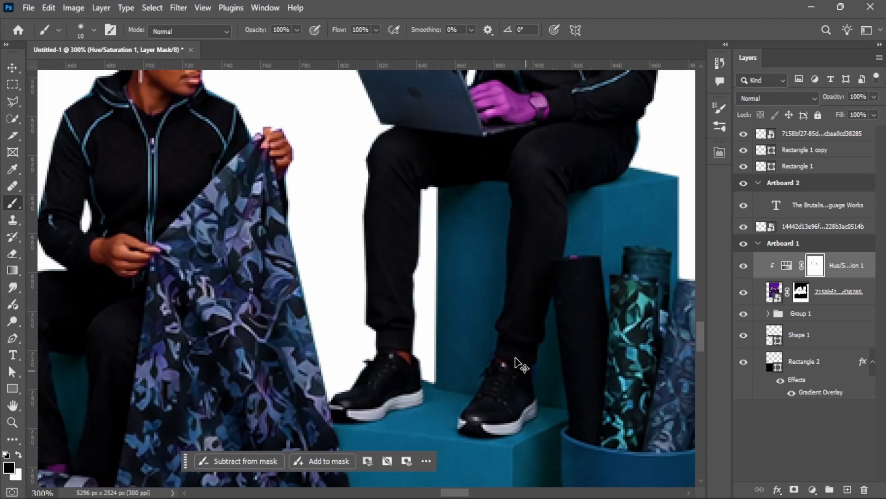
pyautogui.hotkey('ctrl', '-')
pyautogui.moveTo(507, 225); pyautogui.dragTo(524, 330)
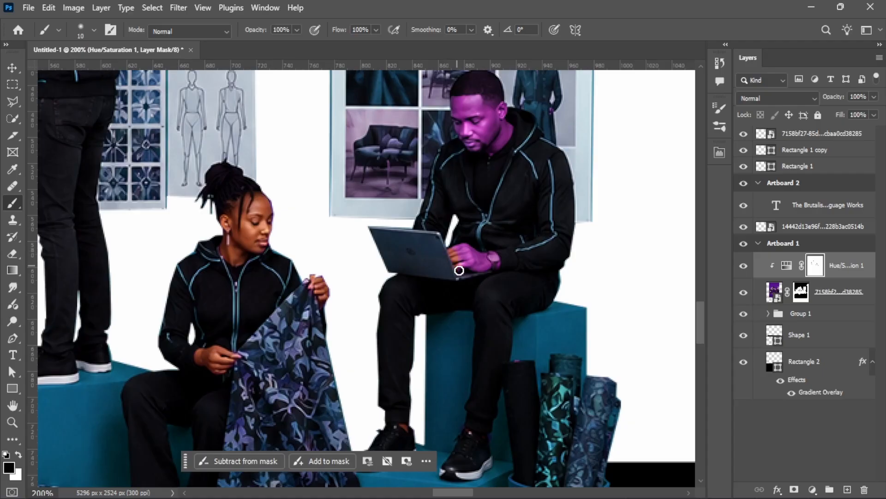
pyautogui.moveTo(479, 266); pyautogui.dragTo(495, 267)
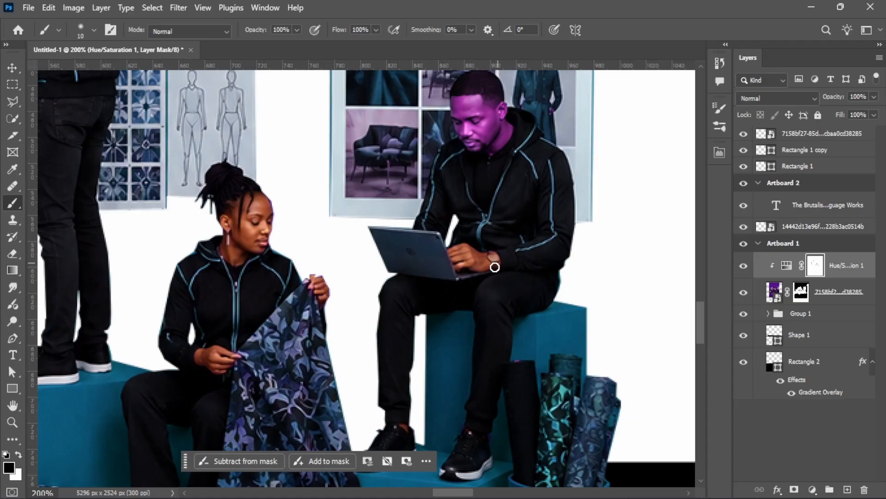
# Brush black on the adjustment mask over the laptop man's face and neck to restore his skin tone
pyautogui.moveTo(483, 186); pyautogui.dragTo(450, 320)
pyautogui.hotkey('ctrl', '+')
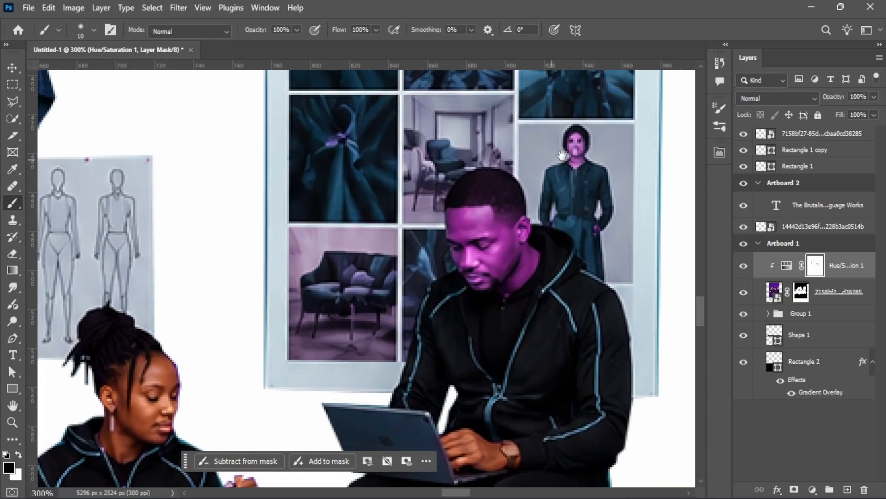
pyautogui.moveTo(561, 155); pyautogui.dragTo(492, 268)
pyautogui.moveTo(394, 320); pyautogui.dragTo(381, 343)
pyautogui.moveTo(390, 378)
pyautogui.mouseDown()
pyautogui.moveTo(399, 340)
pyautogui.moveTo(406, 378)
pyautogui.moveTo(430, 374)
pyautogui.moveTo(427, 351)
pyautogui.moveTo(454, 333)
pyautogui.mouseUp()
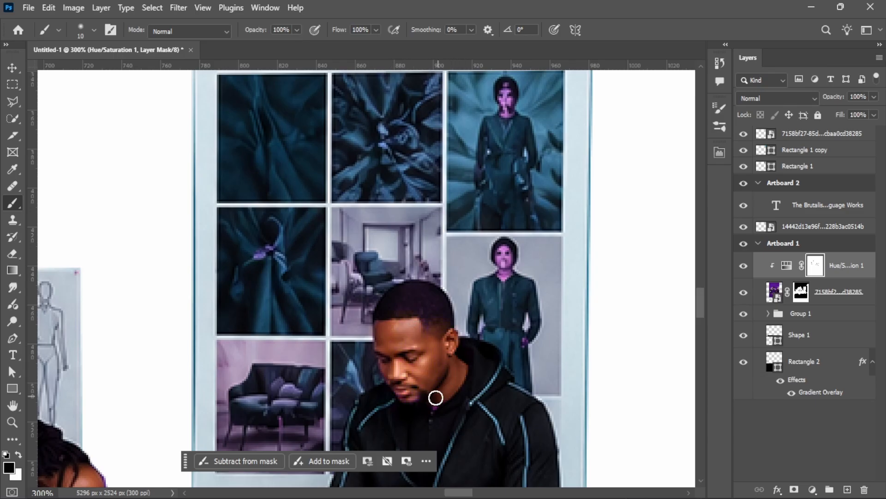
# Mask the hue shift off the faces of the two figures pictured on the mood board behind the laptop man
pyautogui.hotkey('ctrl', '+')
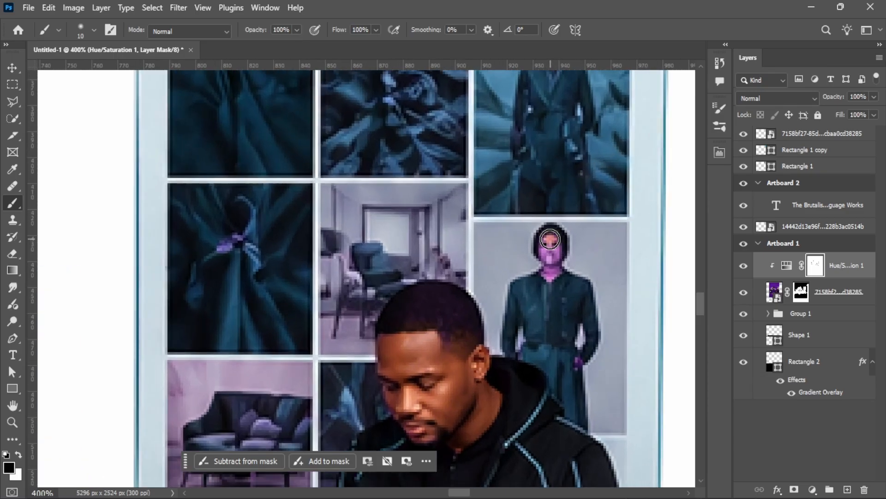
pyautogui.moveTo(549, 242); pyautogui.dragTo(550, 271)
pyautogui.moveTo(556, 254); pyautogui.dragTo(451, 406)
pyautogui.moveTo(450, 198); pyautogui.dragTo(448, 185)
pyautogui.hotkey('ctrl', '-')
pyautogui.hotkey('ctrl', '-')
pyautogui.moveTo(450, 227); pyautogui.dragTo(561, 118)
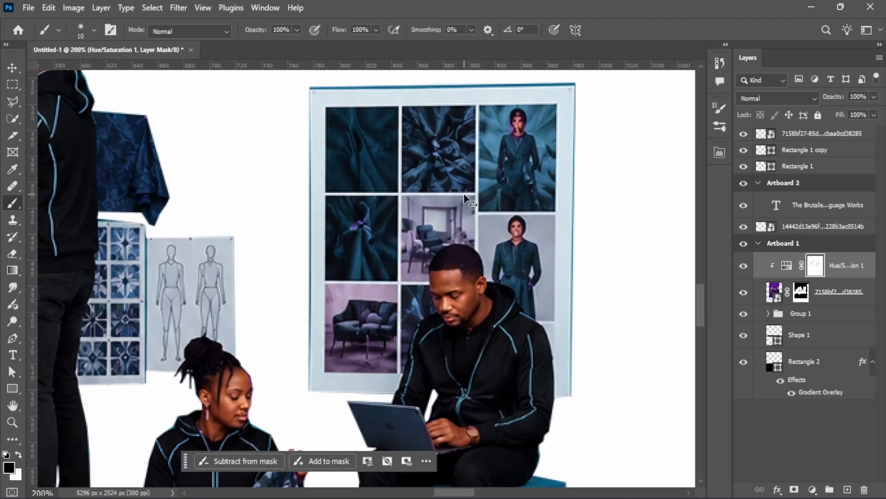
# Examine the recoloured group photo on Artboard 1 up close and as a whole for leftover purple skin areas
pyautogui.hotkey('ctrl', '-')
pyautogui.hotkey('ctrl', '-')
pyautogui.moveTo(442, 287); pyautogui.dragTo(569, 225)
pyautogui.hotkey('ctrl', '+')
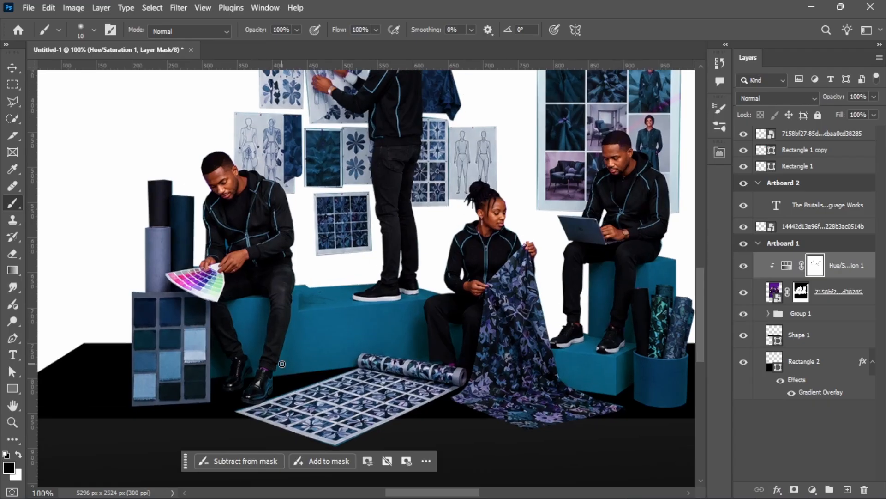
pyautogui.hotkey('ctrl', '+')
pyautogui.moveTo(202, 388); pyautogui.dragTo(303, 233)
pyautogui.hotkey('ctrl', '-')
pyautogui.hotkey('ctrl', '-')
pyautogui.moveTo(281, 316); pyautogui.dragTo(231, 408)
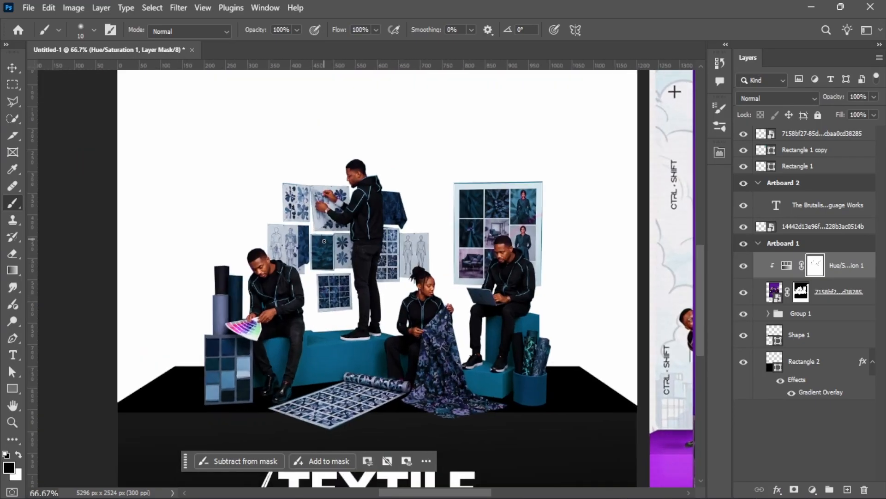
pyautogui.hotkey('ctrl', '+')
pyautogui.hotkey('ctrl', '+')
pyautogui.hotkey('ctrl', '-')
pyautogui.hotkey('ctrl', '-')
pyautogui.hotkey('ctrl', '-')
pyautogui.hotkey('ctrl', '-')
pyautogui.hotkey('ctrl', '-')
pyautogui.hotkey('ctrl', '-')
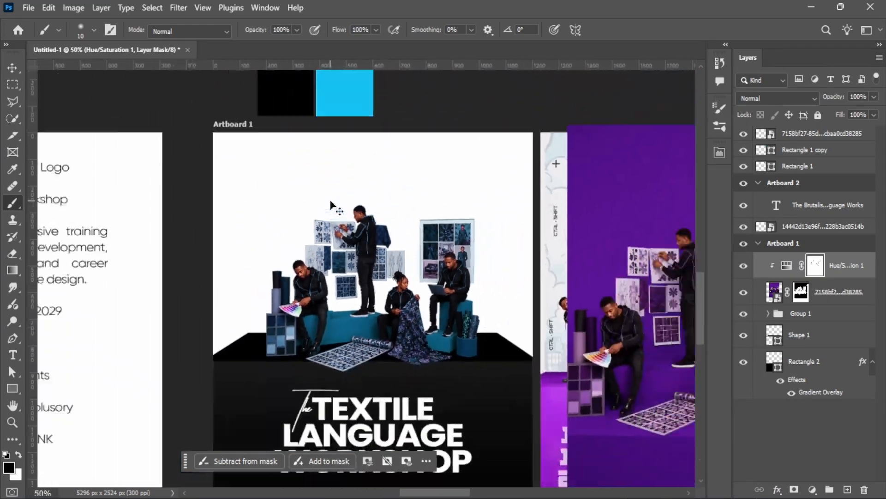
pyautogui.hotkey('ctrl', '+')
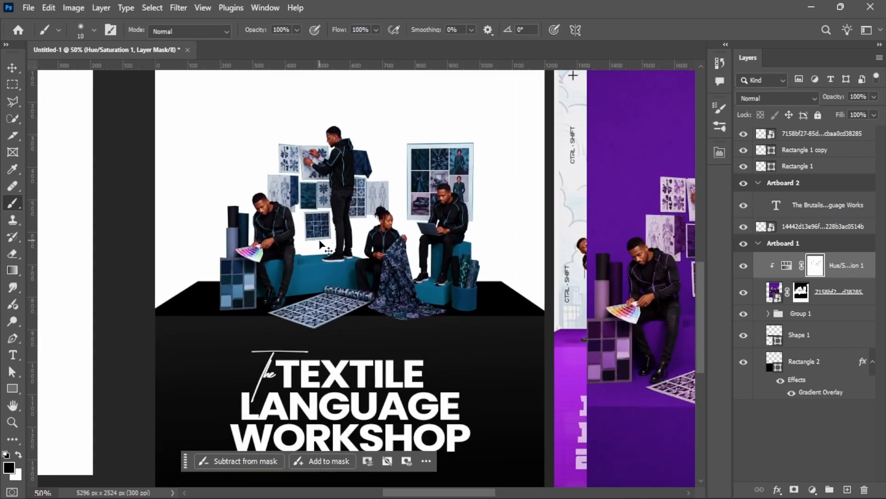
pyautogui.hotkey('ctrl', '+')
pyautogui.hotkey('ctrl', '+')
pyautogui.press('c')
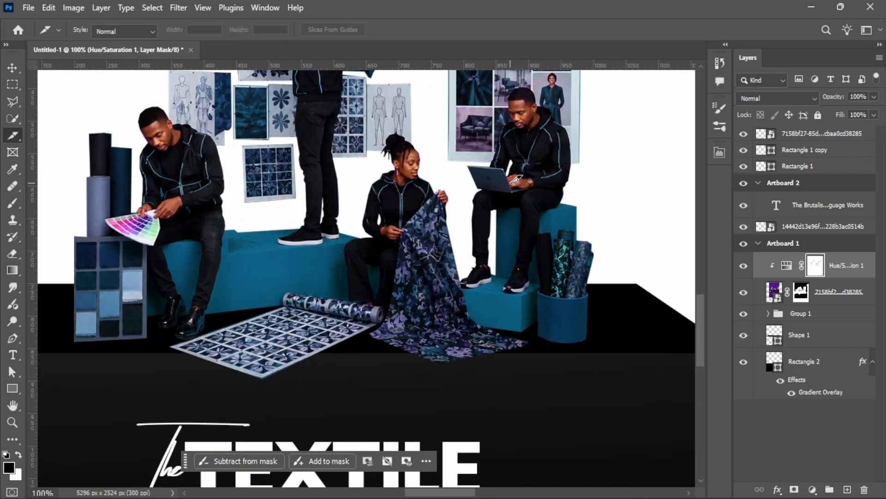
pyautogui.hotkey('ctrl', '-')
pyautogui.hotkey('ctrl', '-')
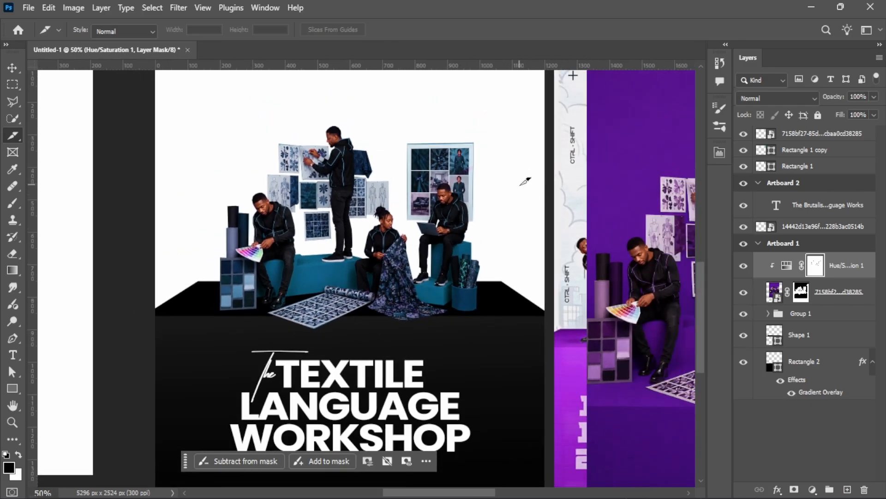
pyautogui.scroll(-1, 520, 222)
pyautogui.hotkey('ctrl', '-')
pyautogui.moveTo(531, 207); pyautogui.dragTo(481, 210)
# Deselect all layers and save the document in Downloads as a Photoshop file named TextileDesign
pyautogui.press('v')
pyautogui.click(464, 86)
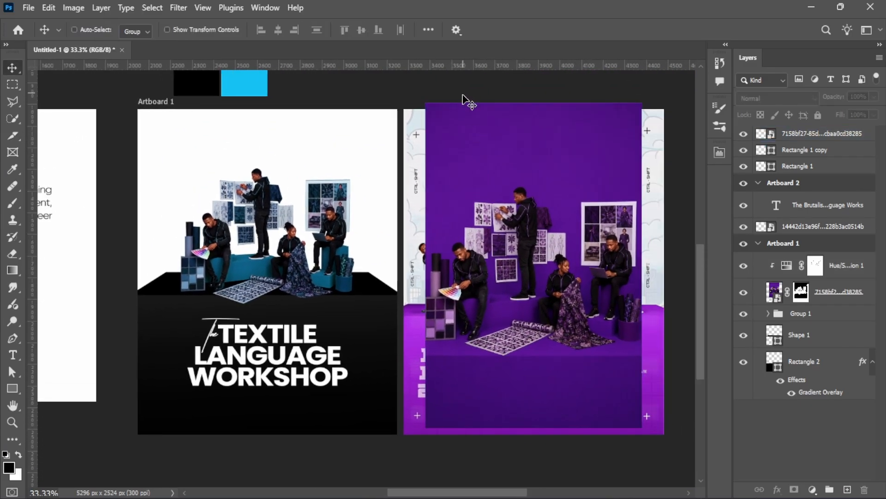
pyautogui.hotkey('ctrl', 's')
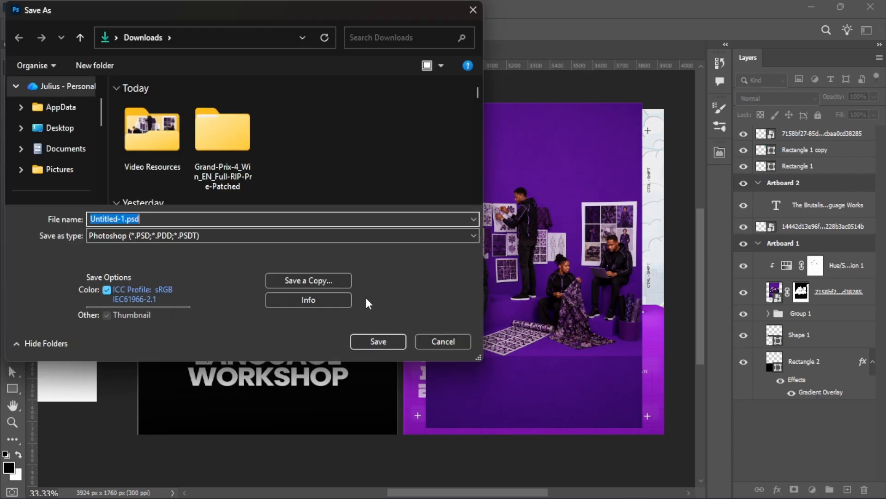
pyautogui.write('TextileDesign')
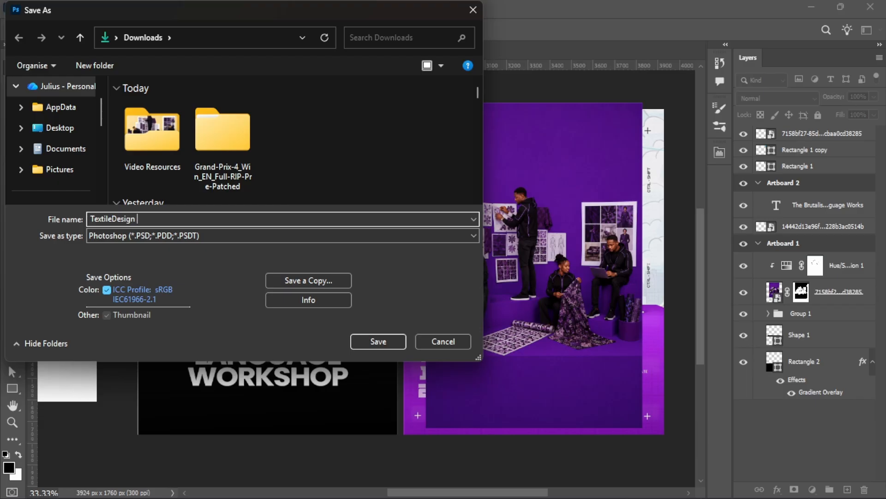
pyautogui.click(376, 341)
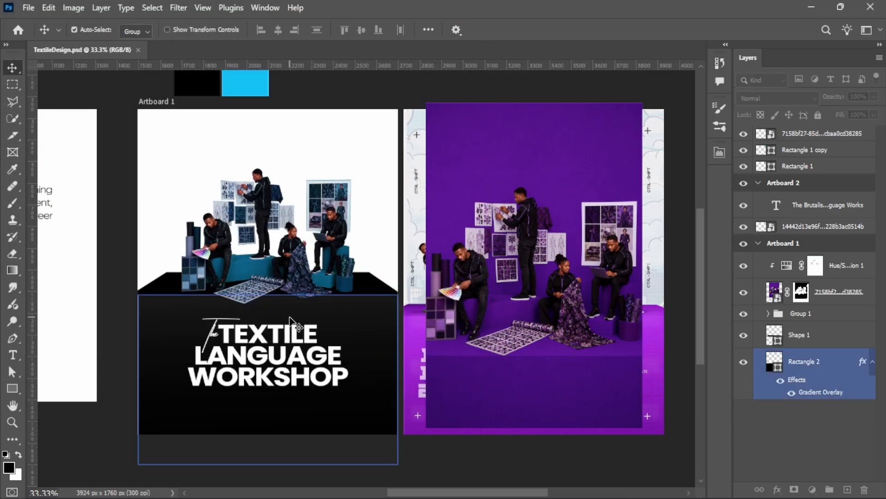
# Scale down the "The TEXTILE LANGUAGE WORKSHOP" title group slightly and centre it horizontally on the black area of Artboard 1
pyautogui.click(292, 344)
pyautogui.hotkey('ctrl', 't')
pyautogui.moveTo(348, 318); pyautogui.dragTo(335, 324)
pyautogui.moveTo(310, 357); pyautogui.dragTo(309, 350)
pyautogui.press('Return')
pyautogui.moveTo(292, 316); pyautogui.dragTo(539, 296)
pyautogui.moveTo(520, 260); pyautogui.dragTo(512, 259)
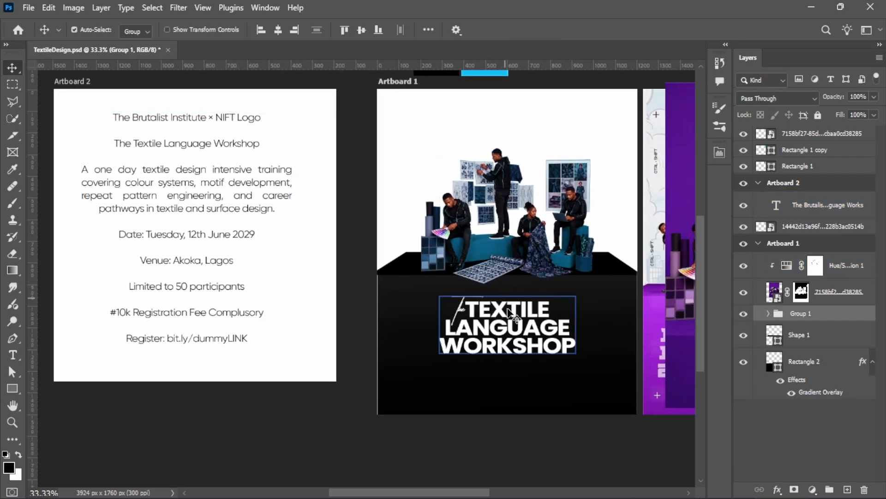
pyautogui.press('t')
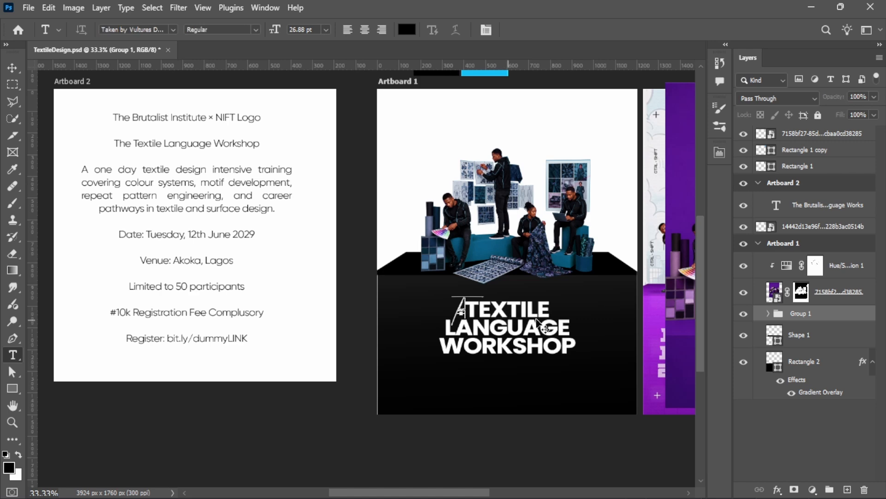
pyautogui.click(536, 31)
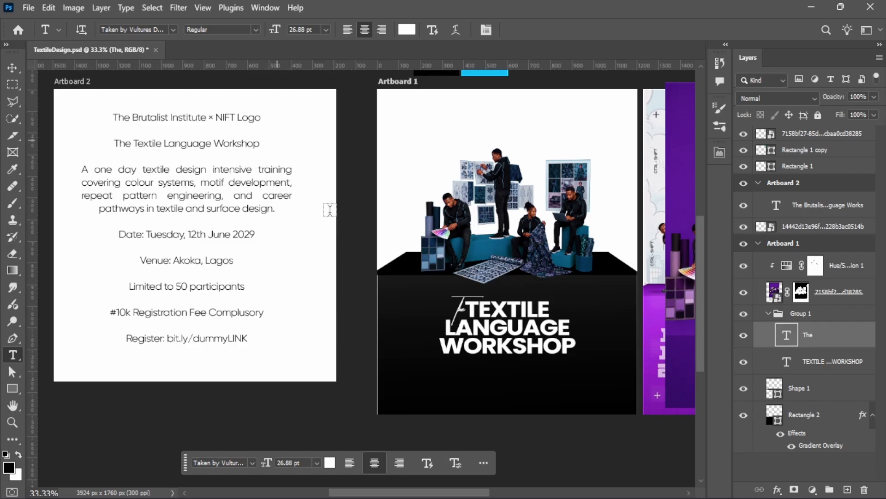
pyautogui.scroll(2, 400, 296)
pyautogui.click(488, 311)
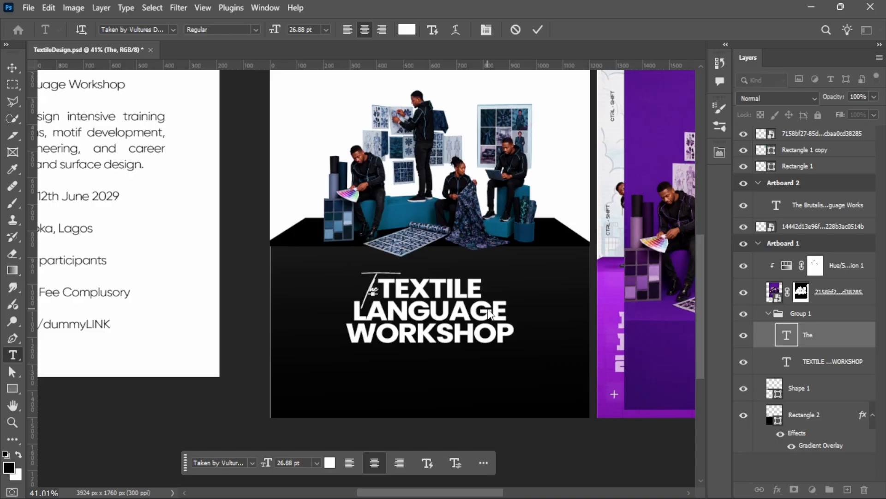
pyautogui.click(538, 30)
# Recolour the words "TEXTILE LANGUAGE" in the title with the bright blue sampled from the swatch above Artboard 1
pyautogui.click(491, 316)
pyautogui.hotkey('ctrl', 'a')
pyautogui.scroll(-4, 491, 318)
pyautogui.scroll(-3, 463, 90)
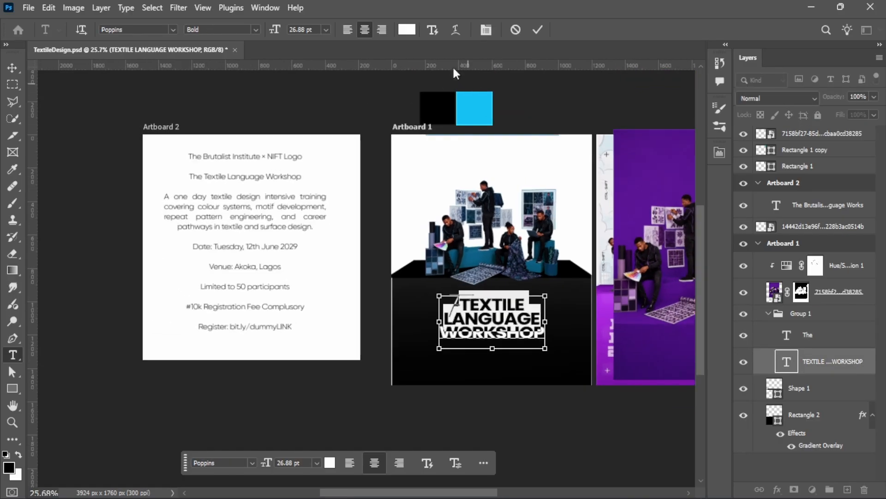
pyautogui.click(407, 30)
pyautogui.click(483, 107)
pyautogui.click(813, 267)
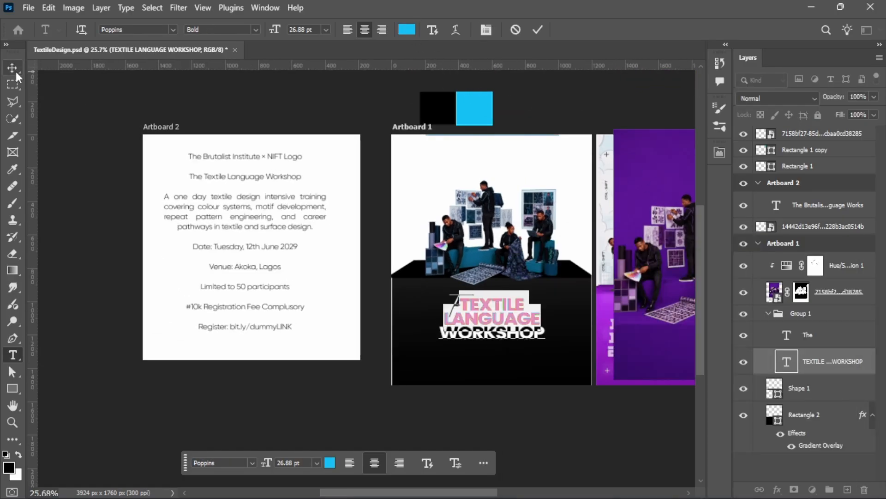
pyautogui.click(12, 68)
pyautogui.scroll(3, 521, 203)
pyautogui.scroll(-4, 193, 219)
pyautogui.scroll(4, 407, 260)
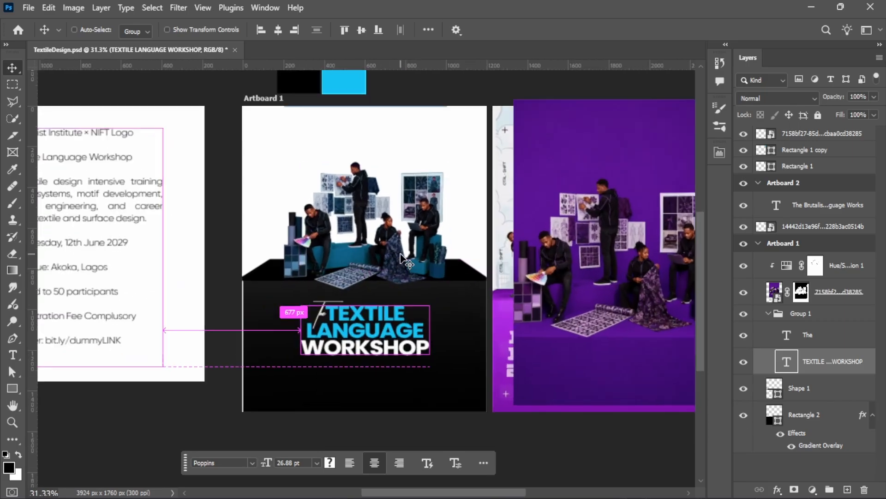
# Deselect all layers and examine the plain white background around the group photo on Artboard 1
pyautogui.scroll(3, 392, 228)
pyautogui.scroll(-2, 395, 205)
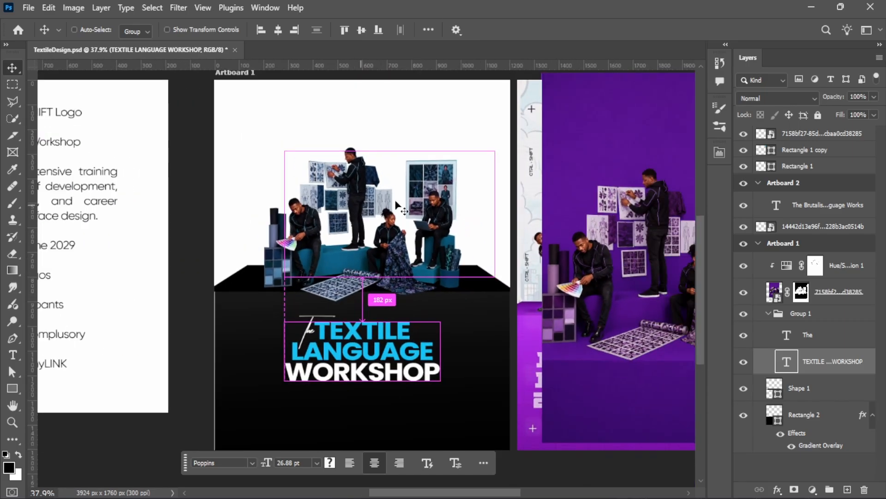
pyautogui.keyDown('ctrl'); pyautogui.click(434, 81); pyautogui.keyUp('ctrl')
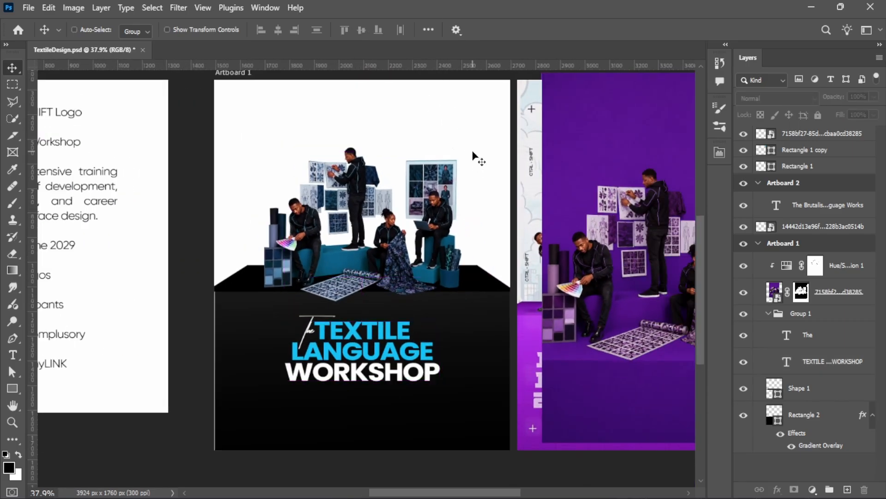
pyautogui.scroll(3, 473, 152)
pyautogui.scroll(-3, 291, 123)
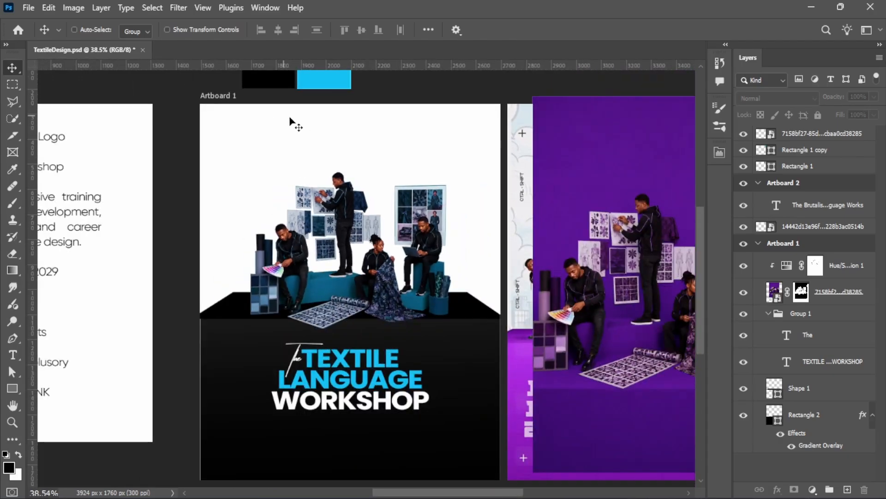
pyautogui.scroll(3, 193, 151)
pyautogui.click(369, 257)
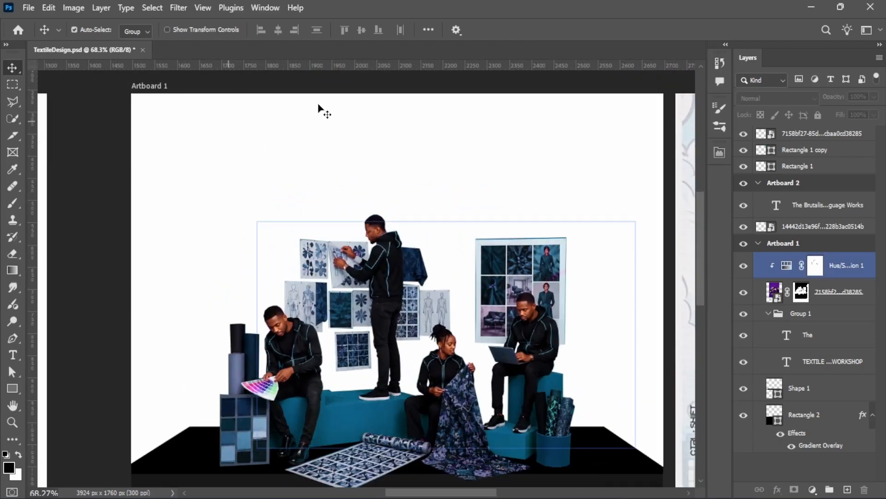
# Switch to the Brave browser and search Pinterest for "white texture background"
pyautogui.hotkey('alt', 'Tab')
pyautogui.hotkey('alt', 'Tab')
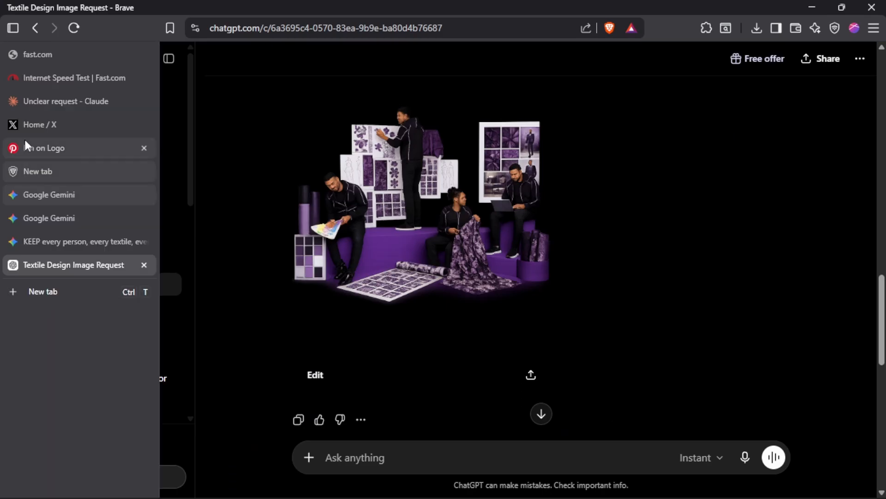
pyautogui.click(38, 144)
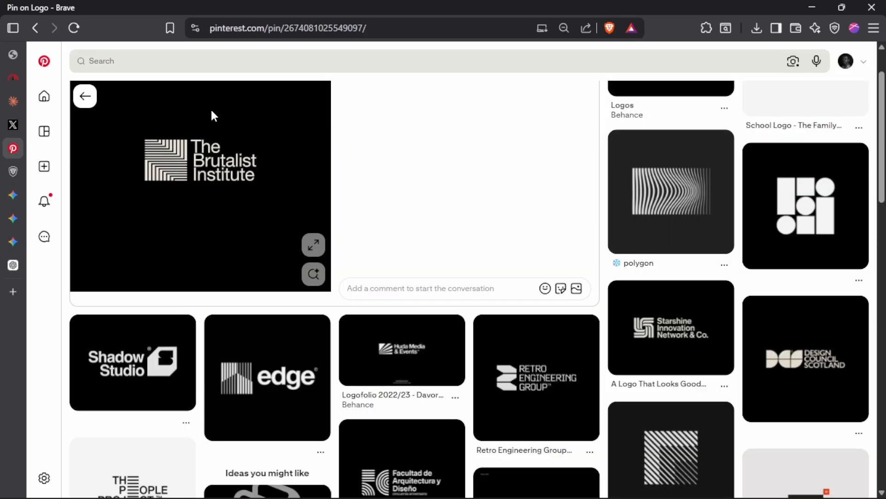
pyautogui.click(241, 61)
pyautogui.write('white texture background')
pyautogui.press('Return')
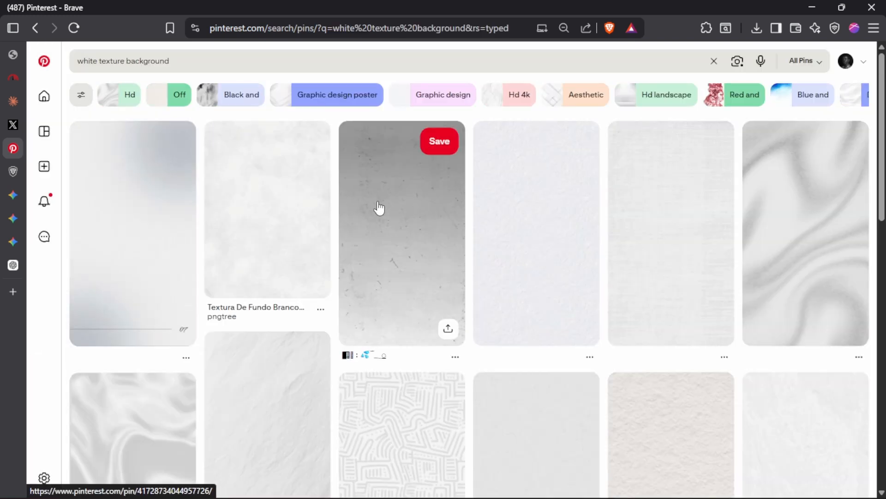
# Open the grey speckled texture pin and place its downloaded JPG from the Video Resources folder over Artboard 1 in Photoshop
pyautogui.click(378, 209)
pyautogui.hotkey('alt', 'Tab')
pyautogui.moveTo(259, 199); pyautogui.dragTo(404, 293)
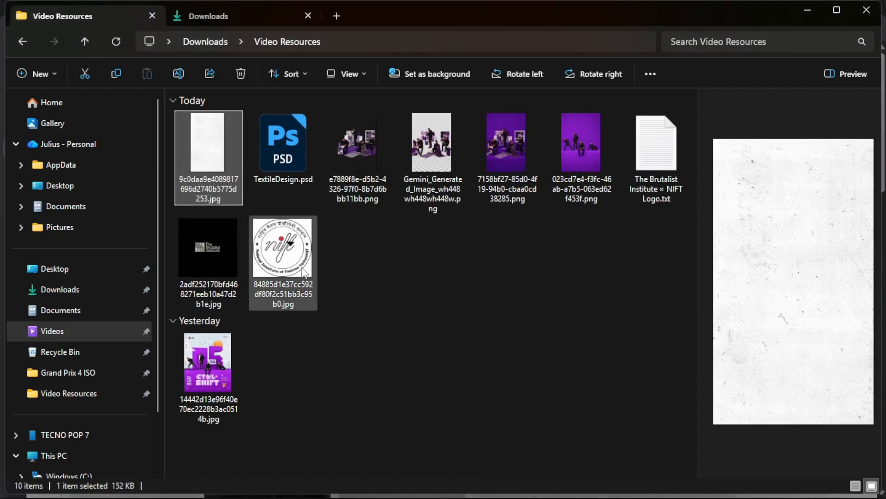
pyautogui.moveTo(208, 146); pyautogui.dragTo(358, 217)
pyautogui.hotkey('alt', 'Tab')
pyautogui.hotkey('alt', 'Tab')
pyautogui.moveTo(419, 240); pyautogui.dragTo(440, 257)
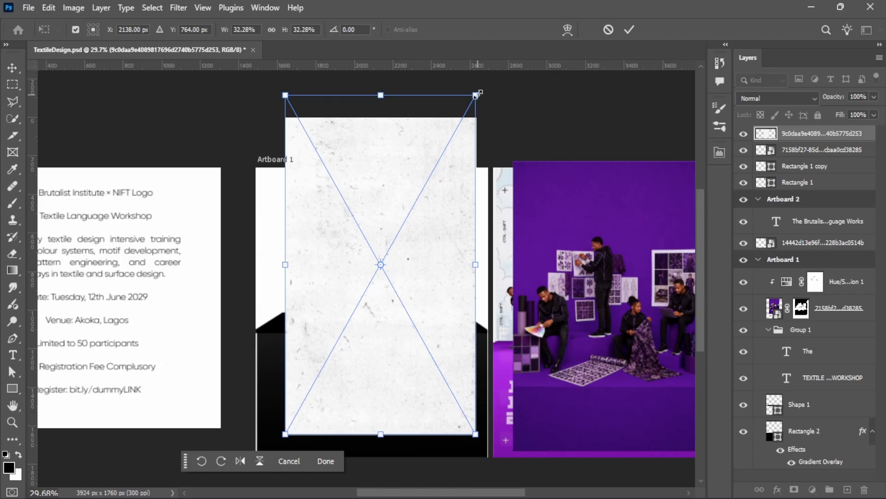
# Scale the placed texture to 54.10% so it covers Artboard 1 and send it behind all the artboard's layers
pyautogui.moveTo(476, 95); pyautogui.dragTo(436, 222)
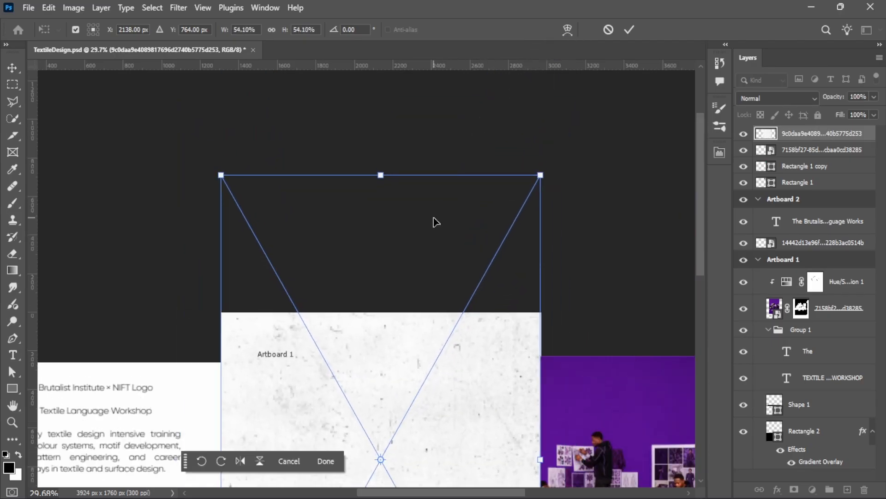
pyautogui.press('Return')
pyautogui.hotkey('ctrl', 'shift', '[')
pyautogui.scroll(-5, 434, 218)
pyautogui.scroll(3, 417, 242)
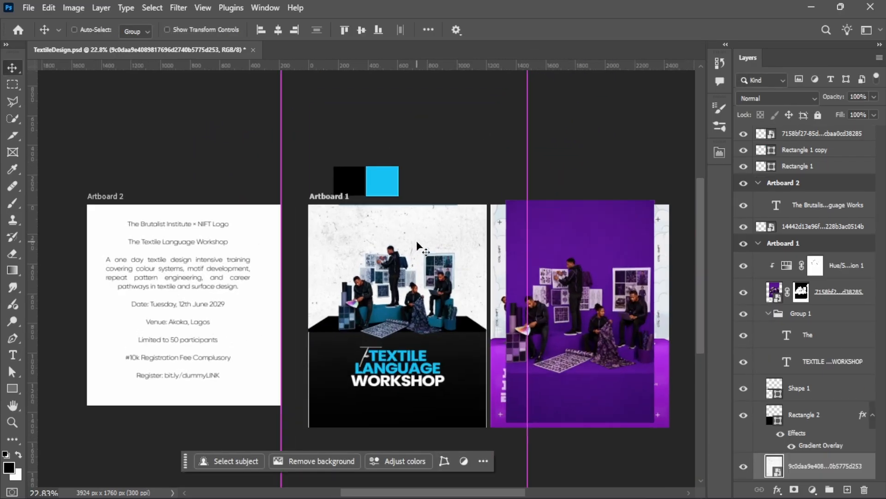
pyautogui.scroll(5, 417, 242)
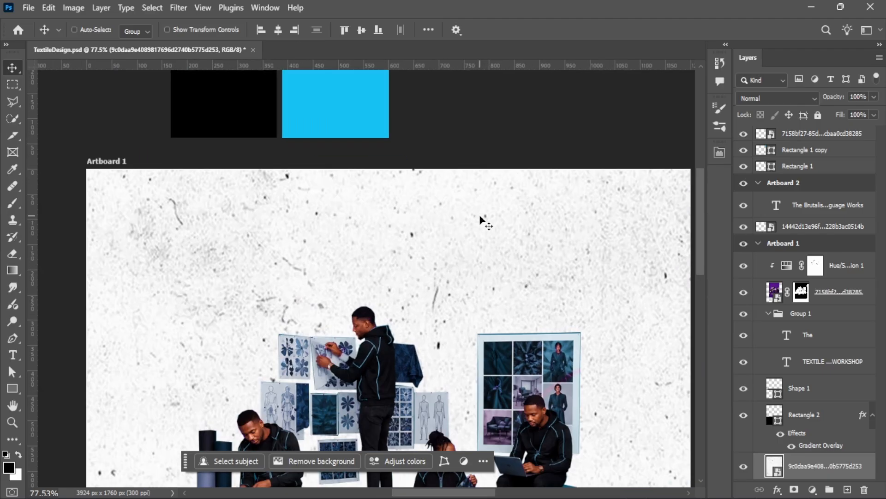
# Lower the texture layer's opacity slightly and save the document with no layers selected
pyautogui.click(874, 97)
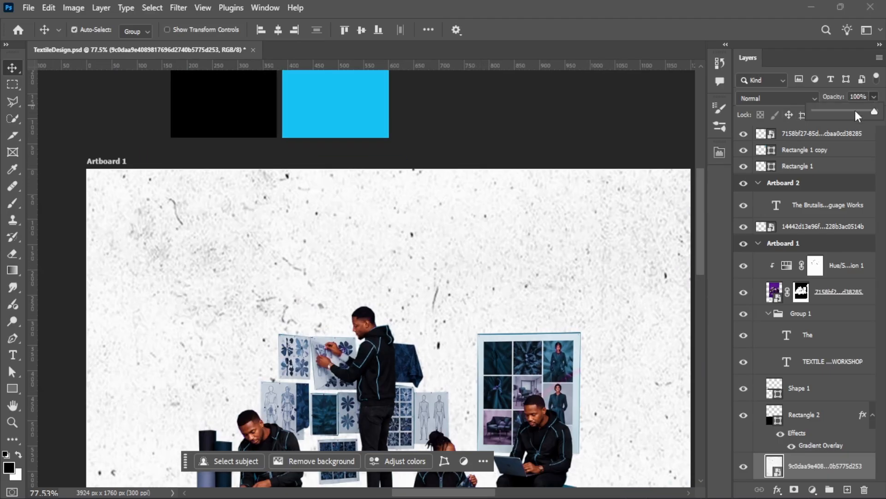
pyautogui.moveTo(855, 110)
pyautogui.mouseDown()
pyautogui.moveTo(838, 110)
pyautogui.moveTo(846, 113)
pyautogui.mouseUp()
pyautogui.click(520, 118)
pyautogui.keyDown('ctrl'); pyautogui.click(453, 134); pyautogui.keyUp('ctrl')
pyautogui.scroll(-4, 443, 127)
pyautogui.hotkey('ctrl', 's')
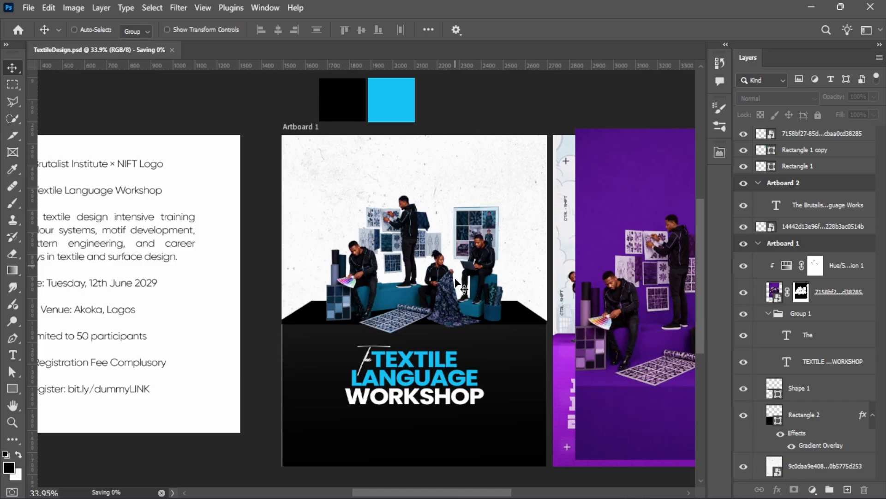
# Place the Brutalist Institute and NIFT logo images from the Video Resources folder into the Photoshop document
pyautogui.scroll(2, 418, 339)
pyautogui.hotkey('alt', 'Tab')
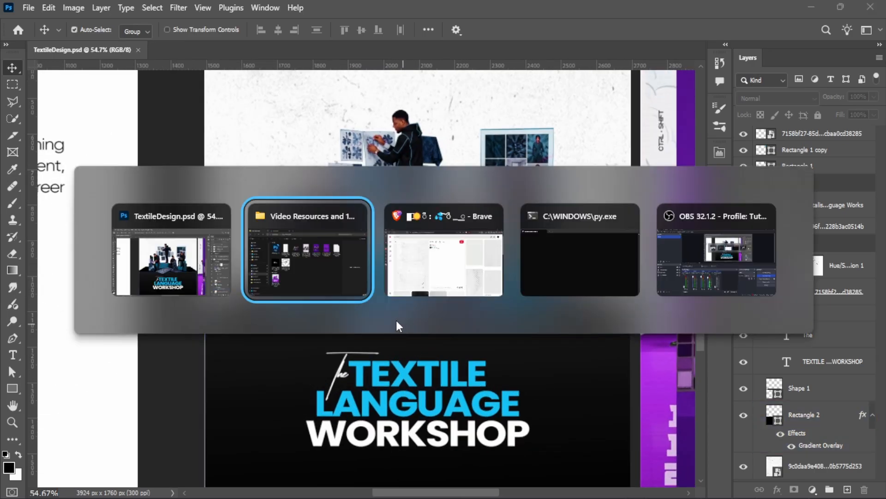
pyautogui.click(279, 251)
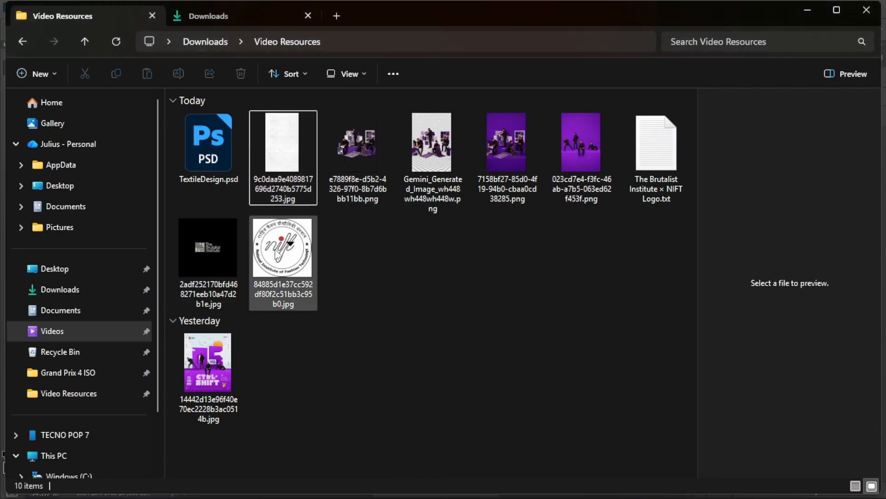
pyautogui.keyDown('ctrl'); pyautogui.click(207, 247); pyautogui.keyUp('ctrl')
pyautogui.moveTo(206, 245); pyautogui.dragTo(369, 267)
pyautogui.hotkey('alt', 'Tab')
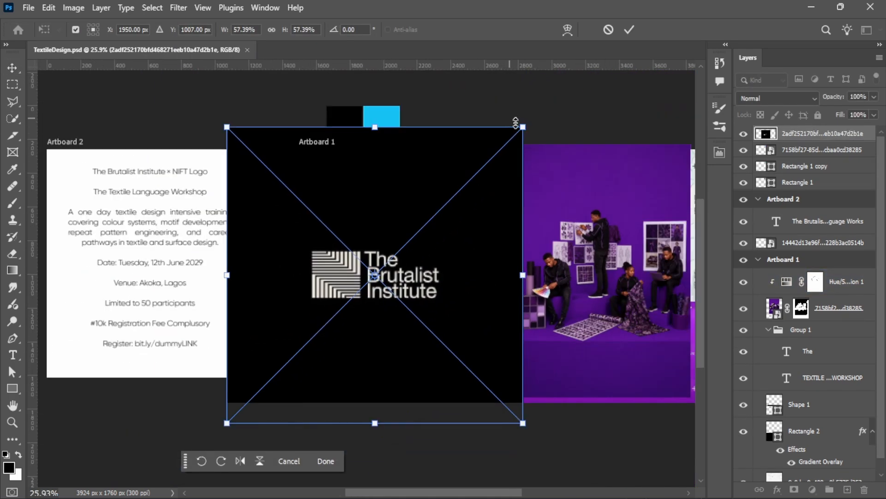
# Scale down the placed Brutalist Institute logo and NIFT seal to small images over the group photo
pyautogui.moveTo(516, 123); pyautogui.dragTo(396, 258)
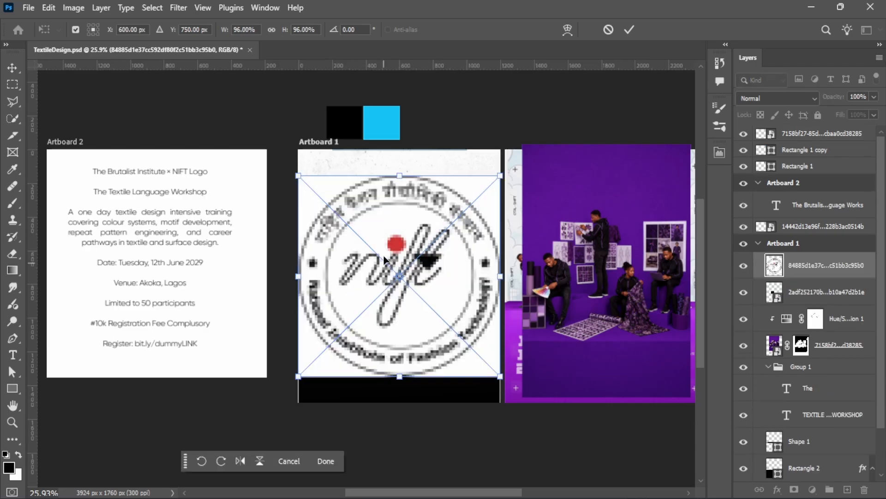
pyautogui.scroll(2, 398, 230)
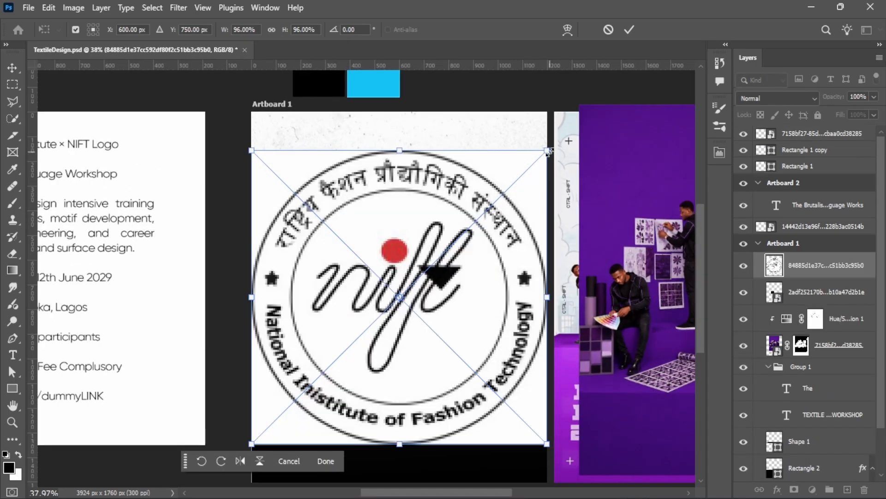
pyautogui.moveTo(548, 151); pyautogui.dragTo(435, 261)
pyautogui.press('Return')
pyautogui.scroll(1, 378, 248)
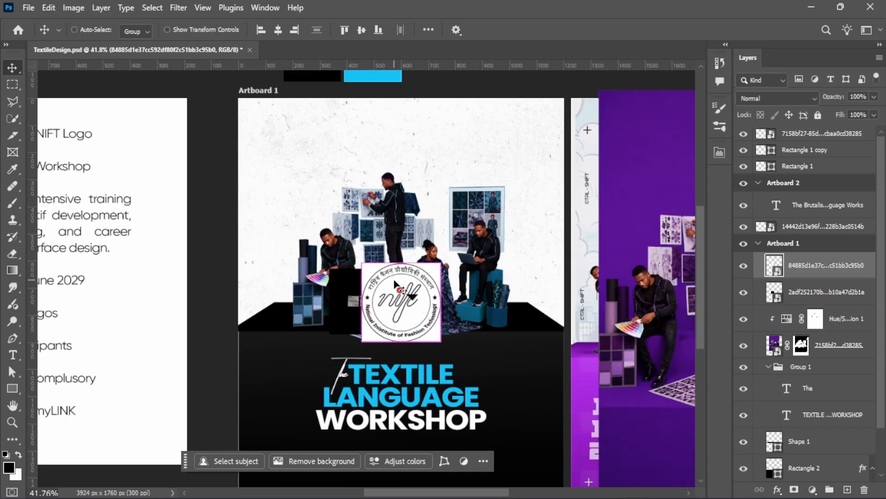
# Move the NIFT seal above the group photo near the top of Artboard 1 and shrink it further
pyautogui.moveTo(395, 284); pyautogui.dragTo(372, 88)
pyautogui.scroll(5, 382, 119)
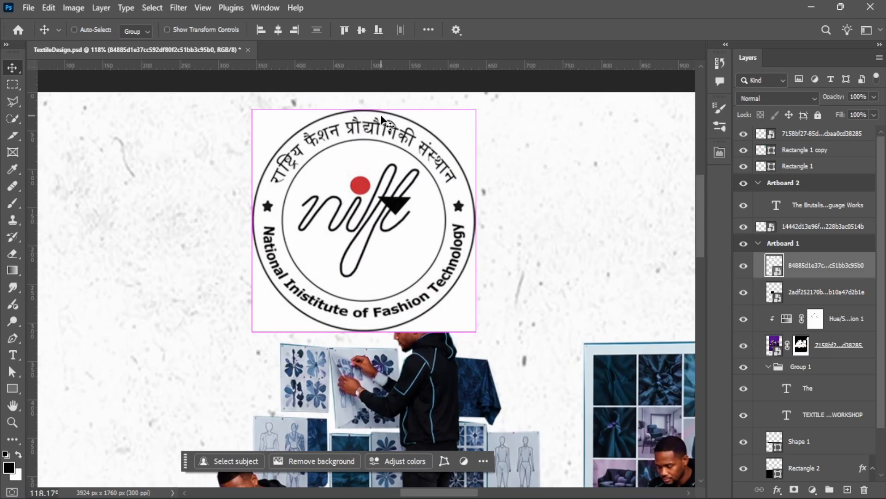
pyautogui.hotkey('ctrl', 't')
pyautogui.moveTo(476, 110); pyautogui.dragTo(397, 173)
pyautogui.press('Return')
pyautogui.hotkey('ctrl', 't')
pyautogui.scroll(-6, 393, 174)
pyautogui.press('Return')
# Position the Brutalist Institute logo to the right of the NIFT seal and scale it to 10.42%
pyautogui.moveTo(379, 389); pyautogui.dragTo(460, 196)
pyautogui.scroll(1, 440, 161)
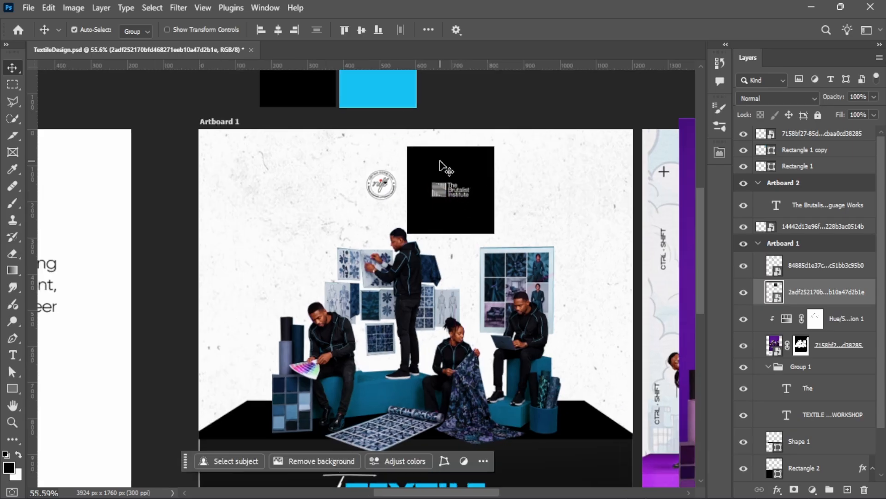
pyautogui.scroll(10, 440, 167)
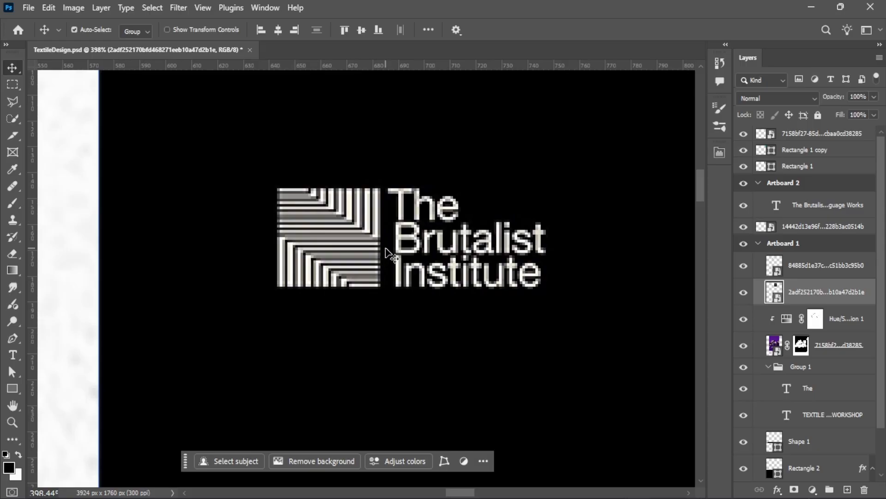
pyautogui.scroll(-5, 392, 254)
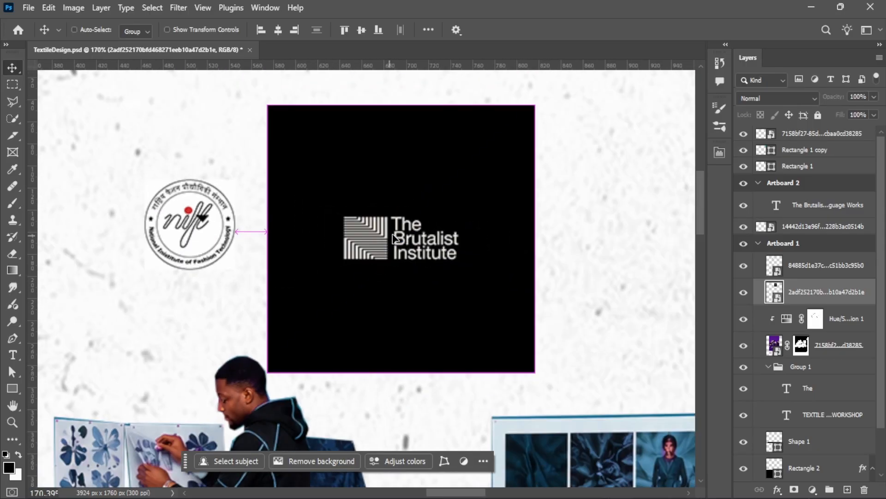
pyautogui.scroll(-2, 395, 234)
pyautogui.hotkey('ctrl', 't')
pyautogui.moveTo(494, 148); pyautogui.dragTo(529, 124)
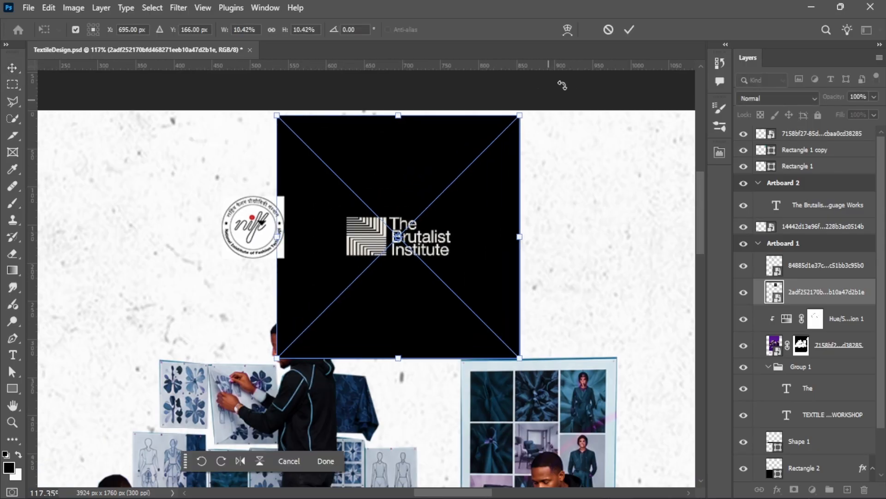
pyautogui.click(629, 31)
pyautogui.moveTo(465, 144); pyautogui.dragTo(510, 155)
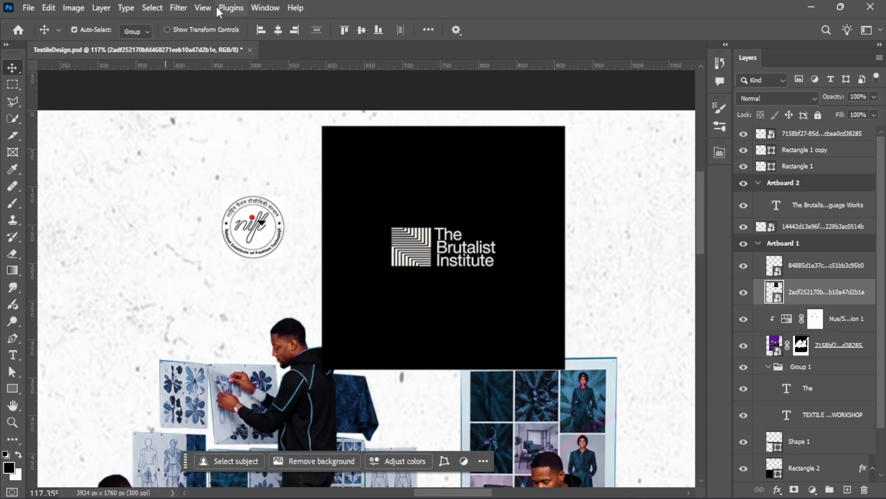
# Select the dark areas with Color Range set to Shadows, fuzziness 30% and range 80
pyautogui.click(153, 8)
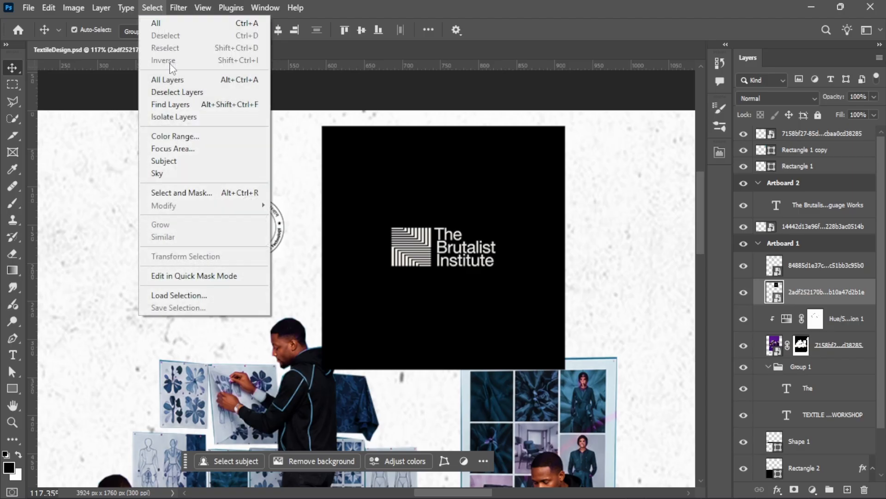
pyautogui.click(170, 136)
pyautogui.moveTo(591, 76); pyautogui.dragTo(684, 84)
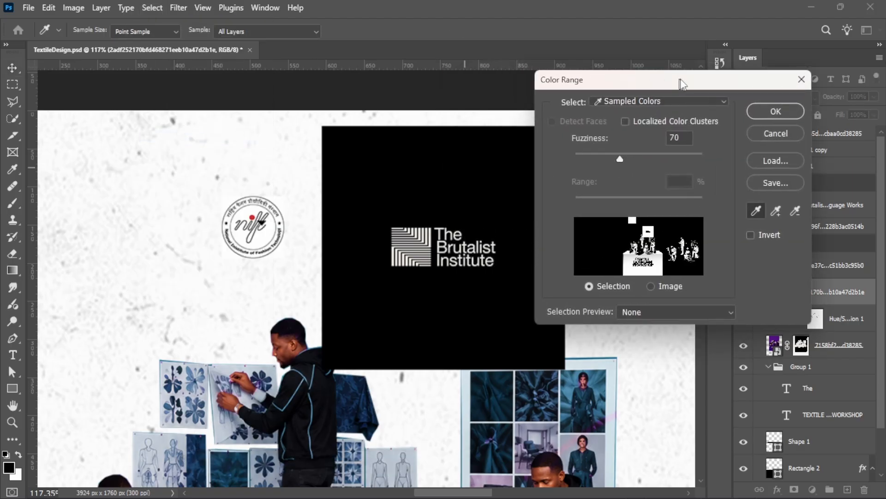
pyautogui.click(660, 102)
pyautogui.click(631, 250)
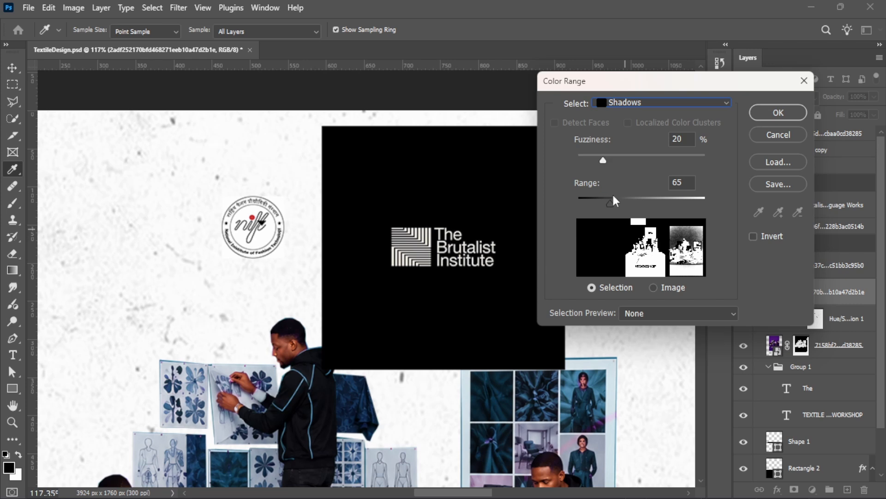
pyautogui.moveTo(602, 164); pyautogui.dragTo(617, 159)
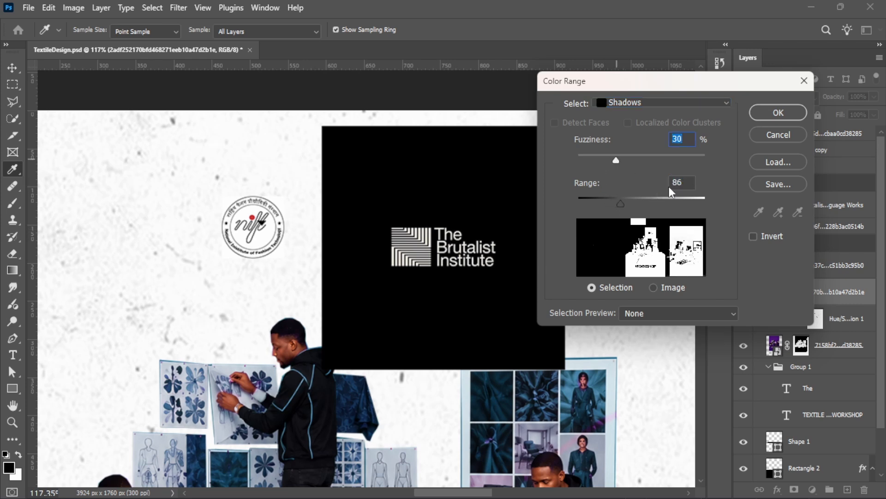
pyautogui.write('80')
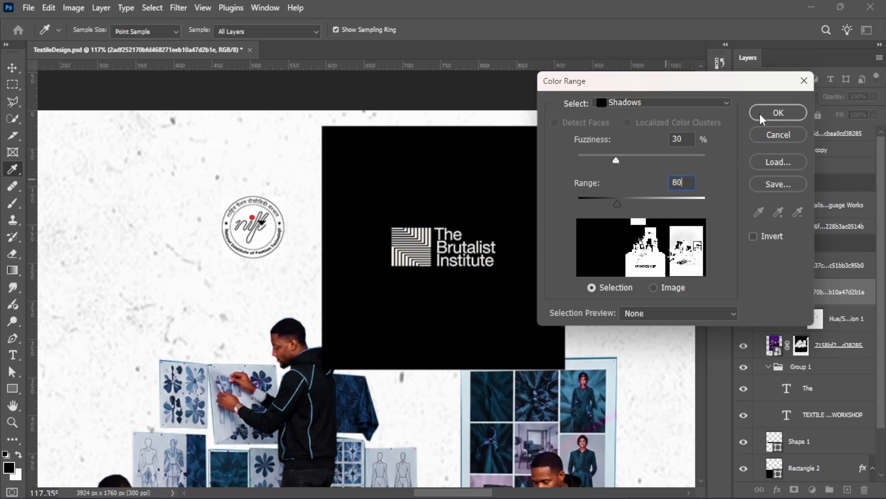
pyautogui.click(778, 113)
# Add a layer mask from the shadows selection to the Brutalist Institute logo and shift the logo slightly towards the NIFT seal
pyautogui.scroll(10, 505, 245)
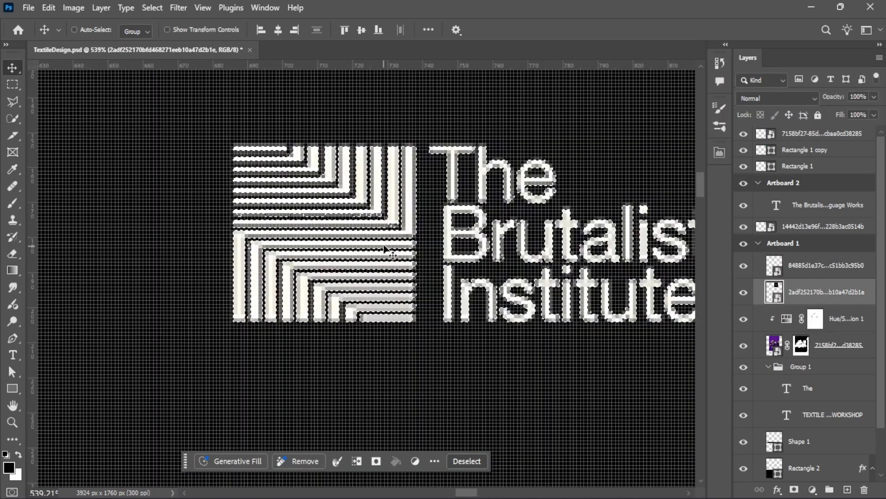
pyautogui.scroll(-5, 505, 244)
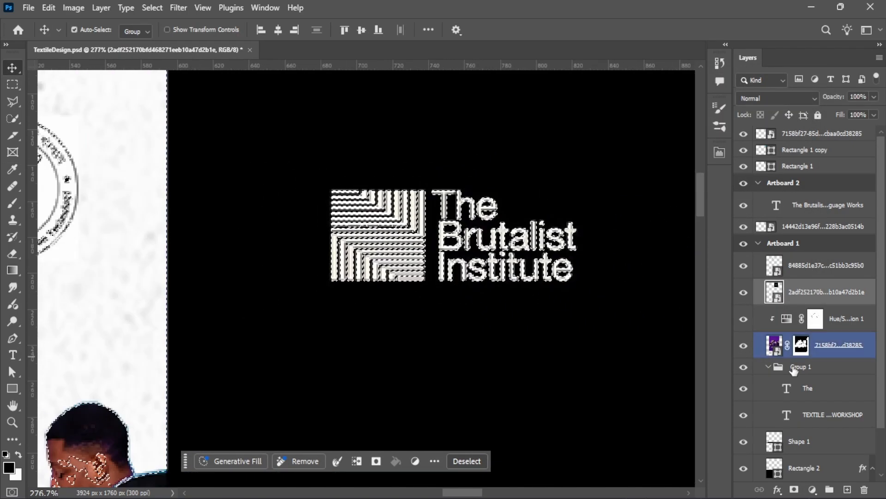
pyautogui.click(794, 489)
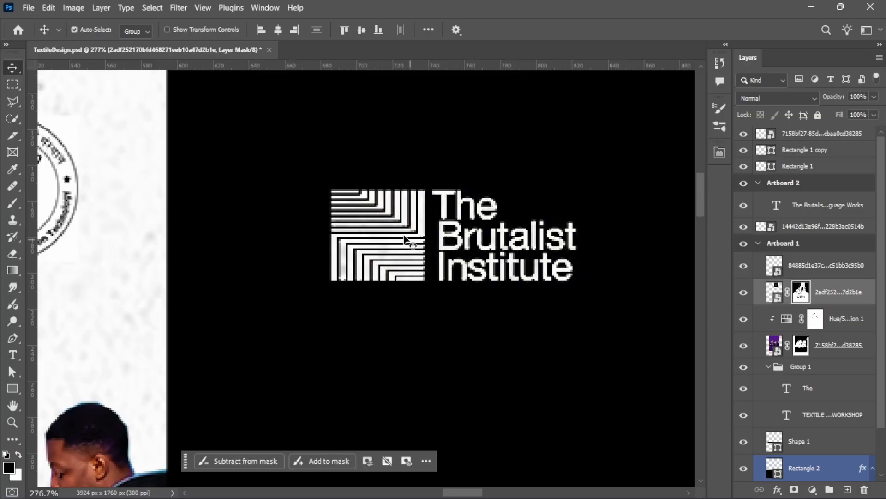
pyautogui.scroll(-2, 415, 222)
pyautogui.scroll(-4, 423, 197)
pyautogui.scroll(4, 438, 180)
pyautogui.moveTo(449, 177); pyautogui.dragTo(424, 171)
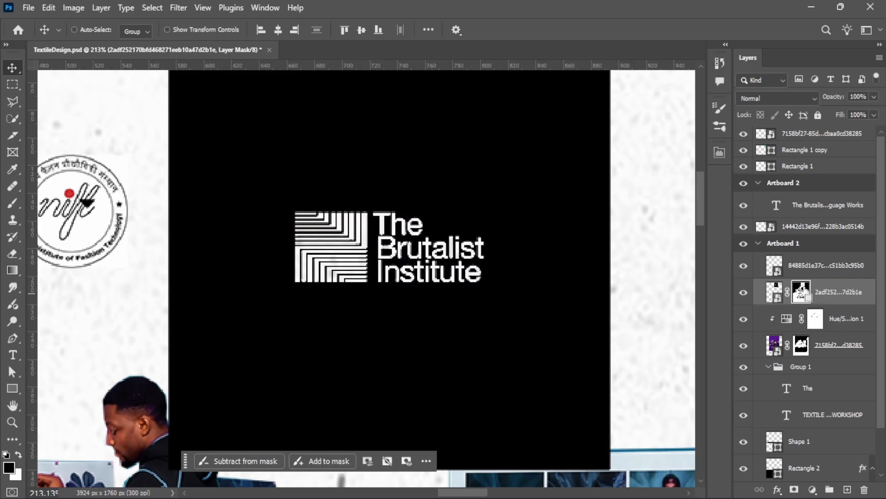
# Invert the Brutalist Institute logo's layer mask so its black backdrop is hidden
pyautogui.hotkey('ctrl', 'i')
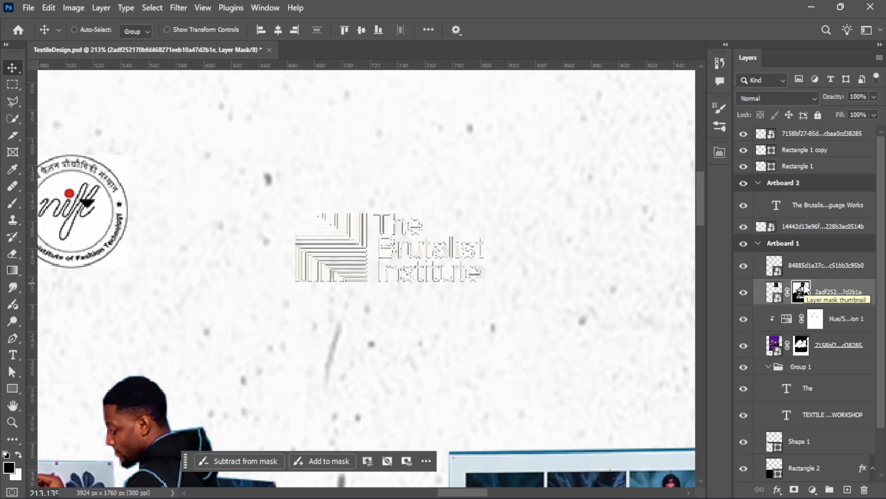
pyautogui.scroll(-4, 430, 229)
pyautogui.scroll(4, 365, 237)
pyautogui.scroll(-4, 387, 255)
pyautogui.moveTo(391, 253); pyautogui.dragTo(393, 194)
pyautogui.hotkey('ctrl', 'z')
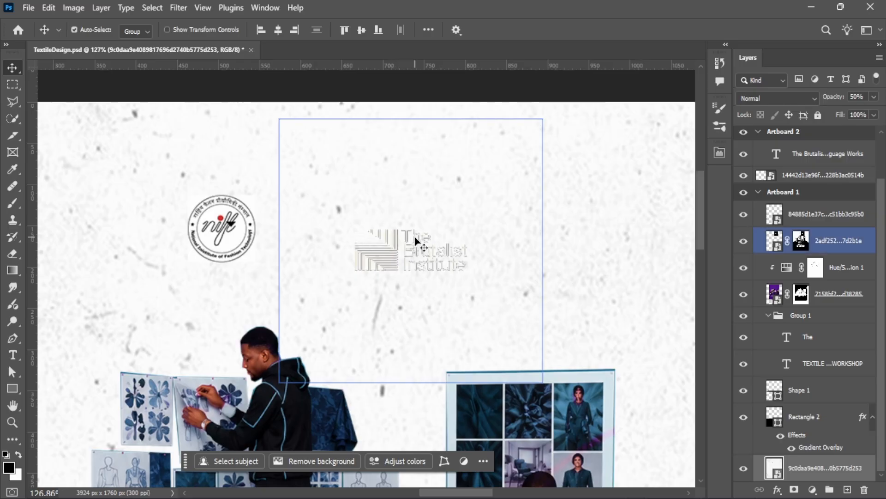
# Select the masked Brutalist Institute logo layer, check it by switching its visibility, and convert it to a smart object
pyautogui.scroll(6, 414, 244)
pyautogui.scroll(2, 425, 253)
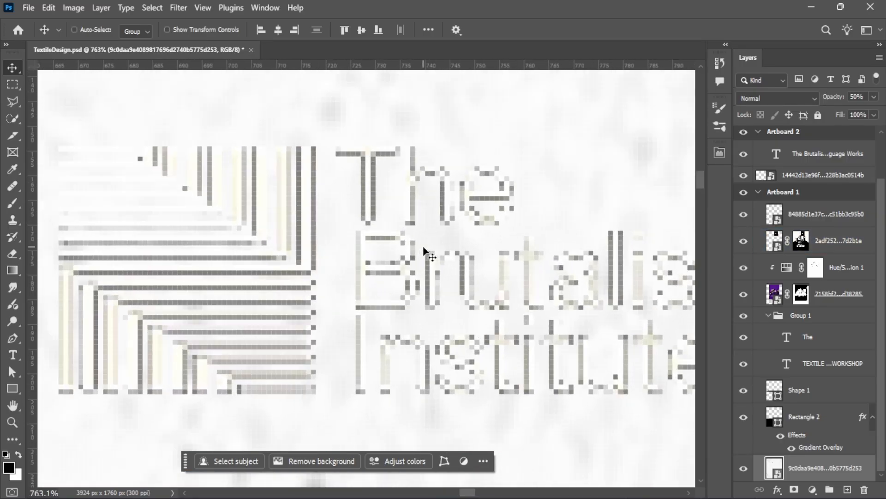
pyautogui.scroll(-2, 353, 240)
pyautogui.keyDown('ctrl'); pyautogui.click(346, 175); pyautogui.keyUp('ctrl')
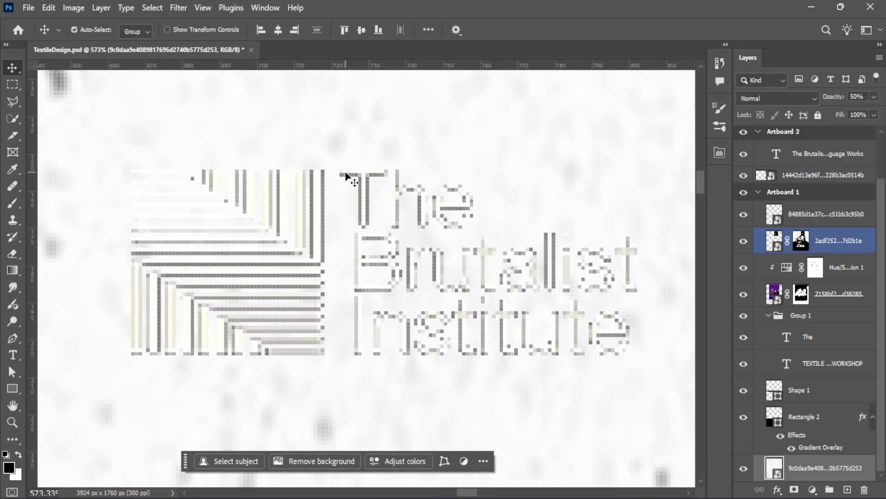
pyautogui.click(836, 249)
pyautogui.click(743, 245)
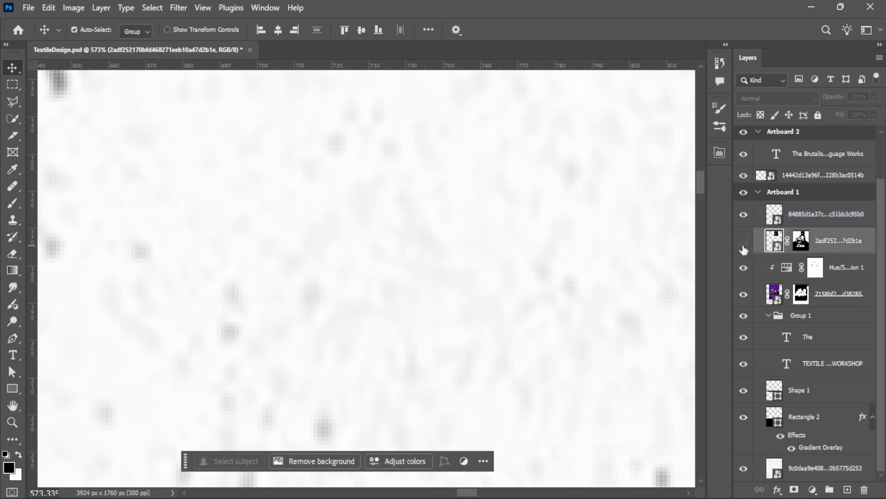
pyautogui.click(743, 244)
pyautogui.rightClick(835, 243)
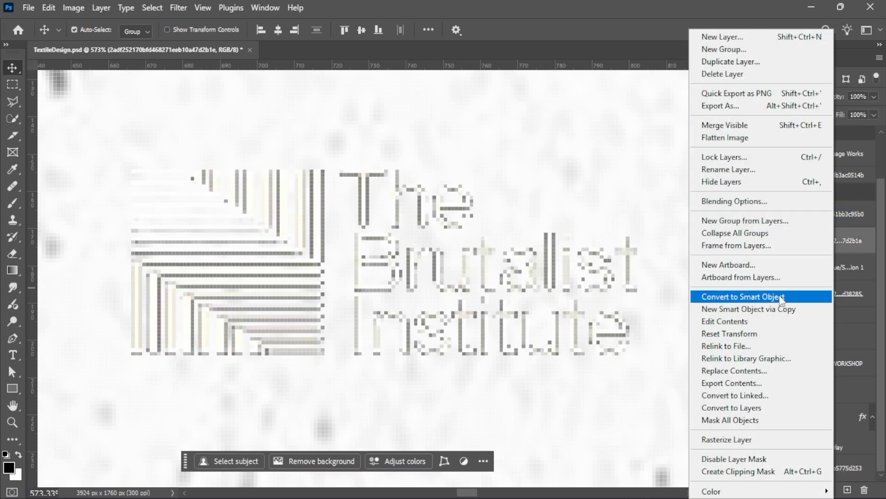
pyautogui.click(776, 298)
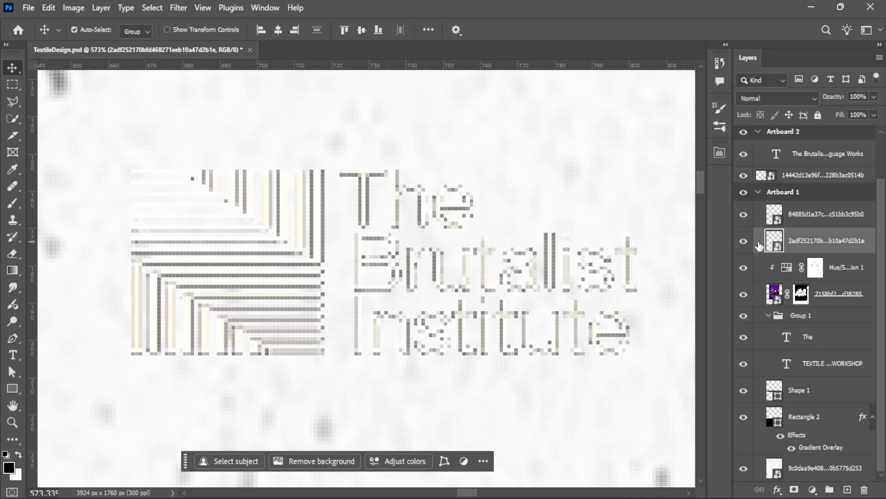
# Add a Color Overlay in black (000000) to the Brutalist Institute logo
pyautogui.doubleClick(760, 246)
pyautogui.click(423, 353)
pyautogui.click(667, 175)
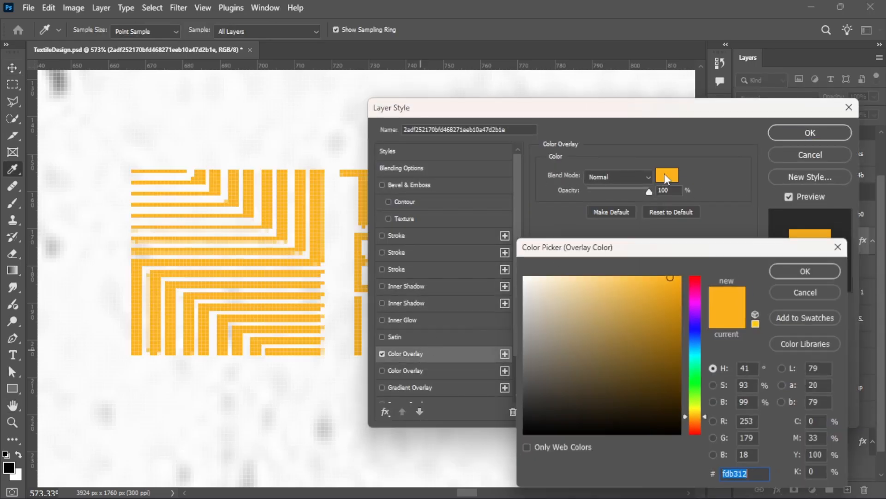
pyautogui.write('000000')
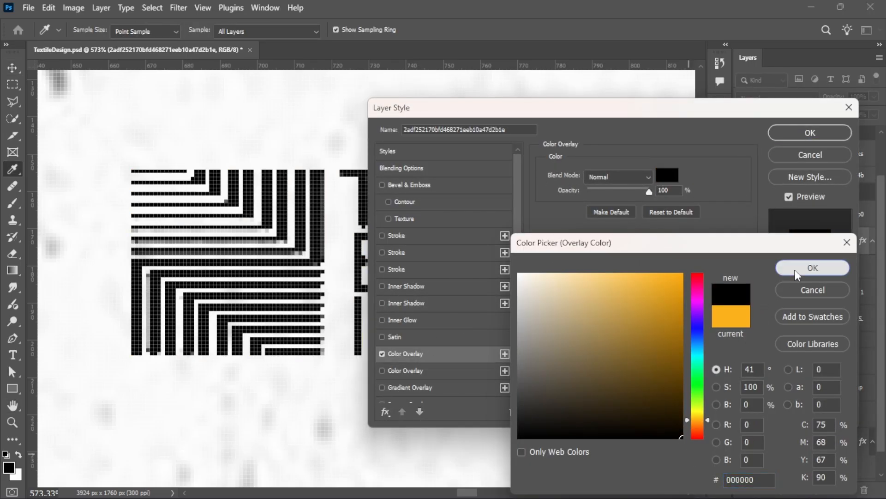
pyautogui.click(797, 274)
pyautogui.press('Return')
# Move the Brutalist Institute logo closer to the NIFT seal and level it with the seal
pyautogui.scroll(-8, 467, 247)
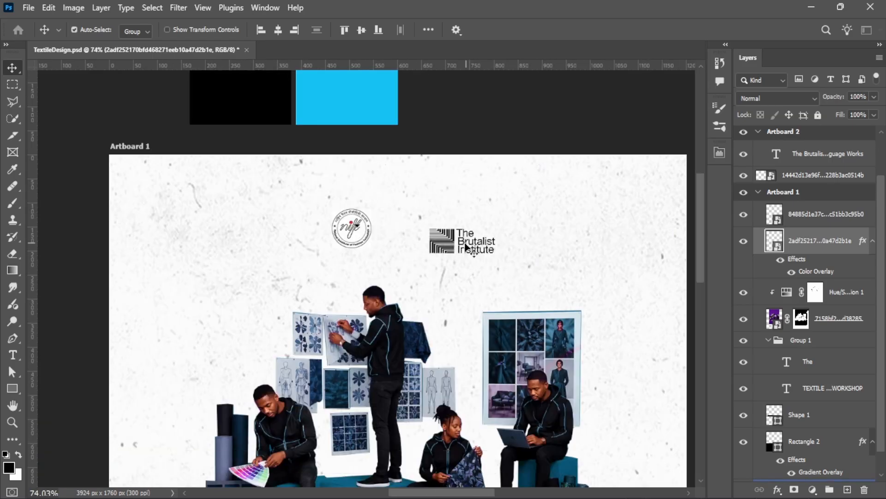
pyautogui.moveTo(466, 243); pyautogui.dragTo(421, 234)
pyautogui.scroll(3, 420, 235)
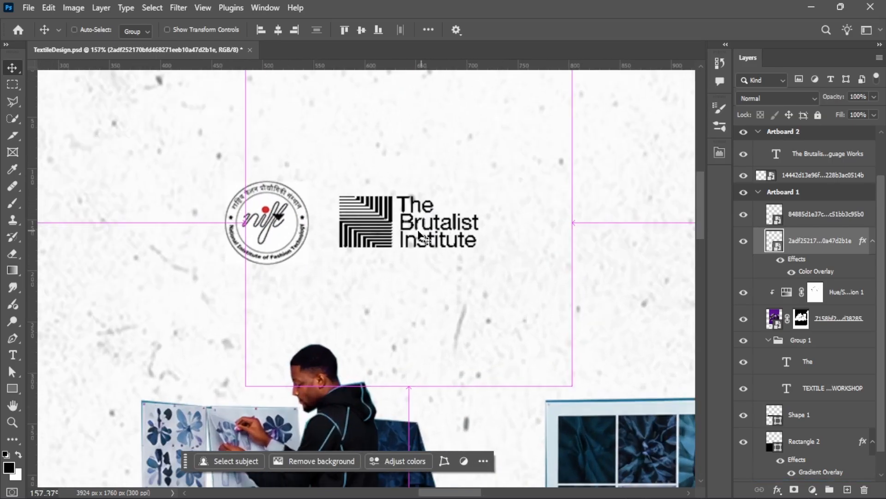
pyautogui.scroll(5, 393, 230)
pyautogui.moveTo(386, 210); pyautogui.dragTo(415, 202)
pyautogui.scroll(-5, 416, 217)
pyautogui.scroll(2, 423, 212)
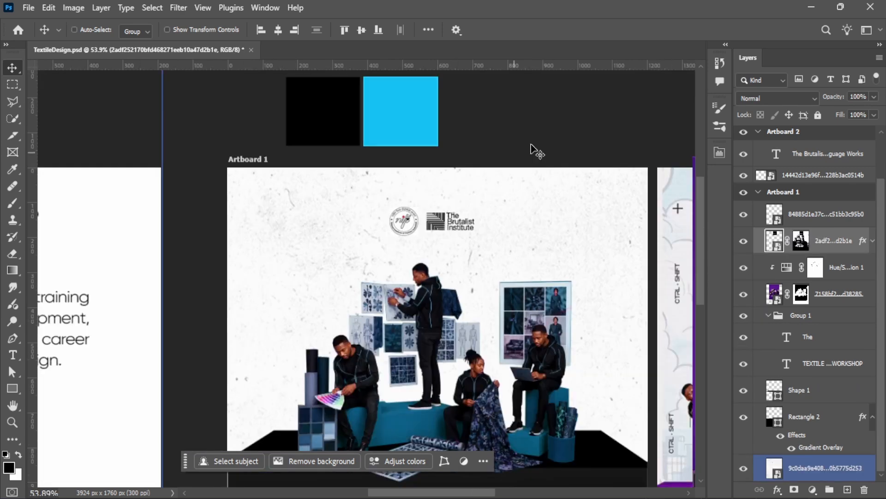
# Lock the white textured background layer of Artboard 1
pyautogui.moveTo(441, 219); pyautogui.dragTo(406, 237)
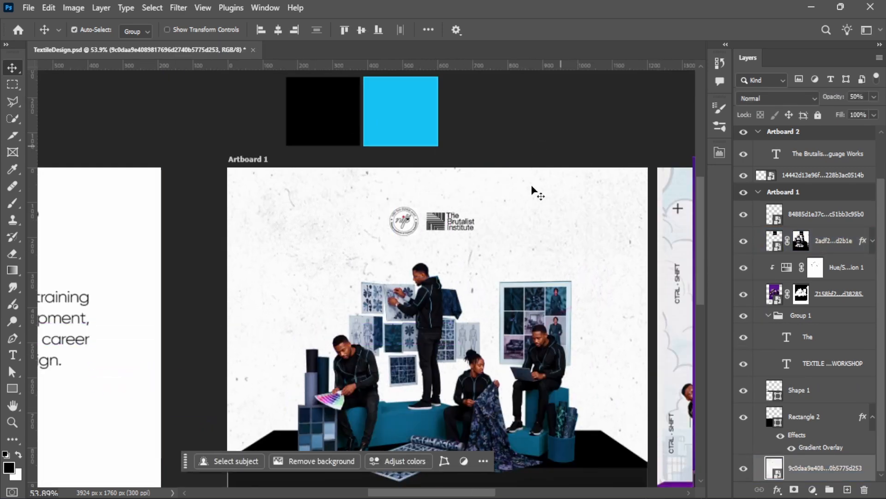
pyautogui.scroll(3, 518, 223)
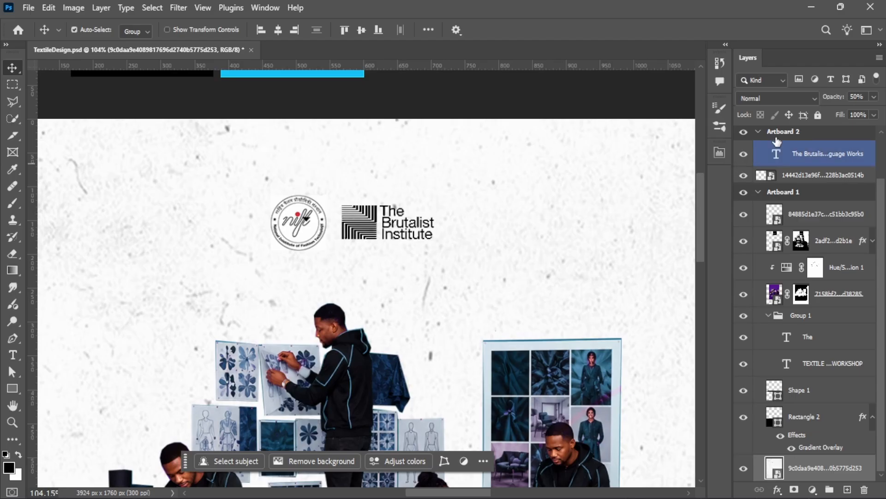
pyautogui.click(818, 116)
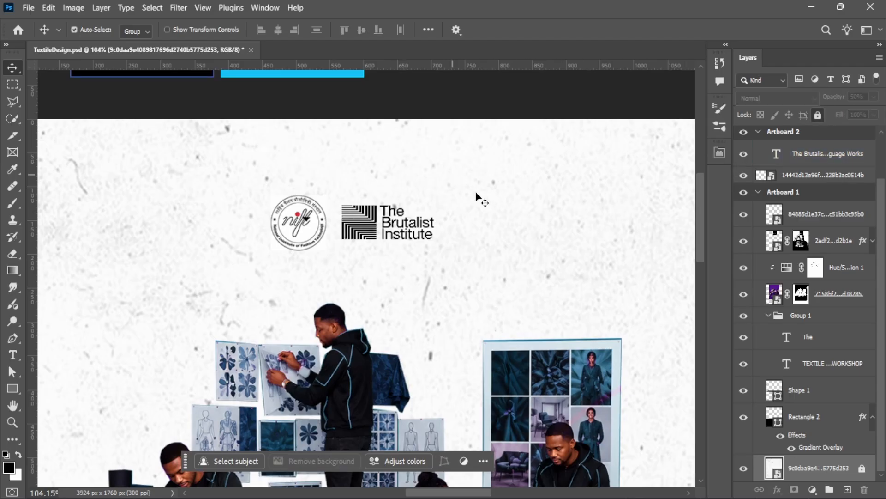
pyautogui.moveTo(476, 193); pyautogui.dragTo(400, 203)
pyautogui.moveTo(382, 234); pyautogui.dragTo(359, 228)
pyautogui.hotkey('ctrl', 'z')
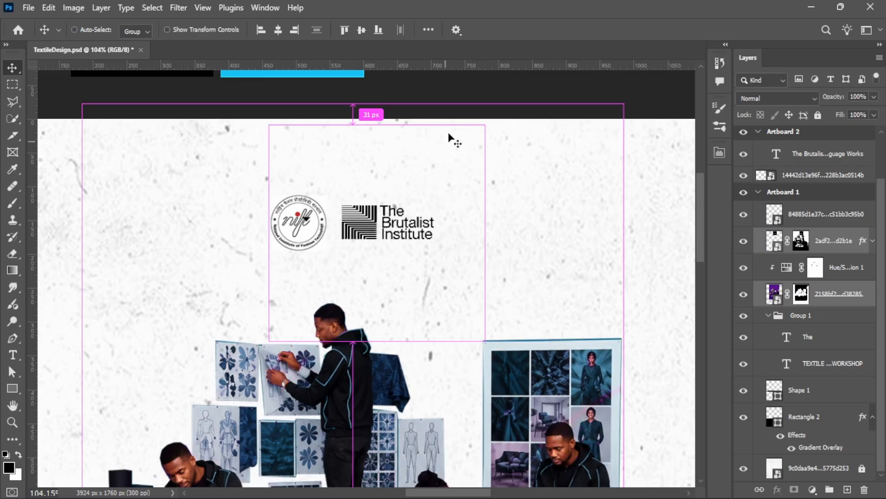
pyautogui.click(813, 300)
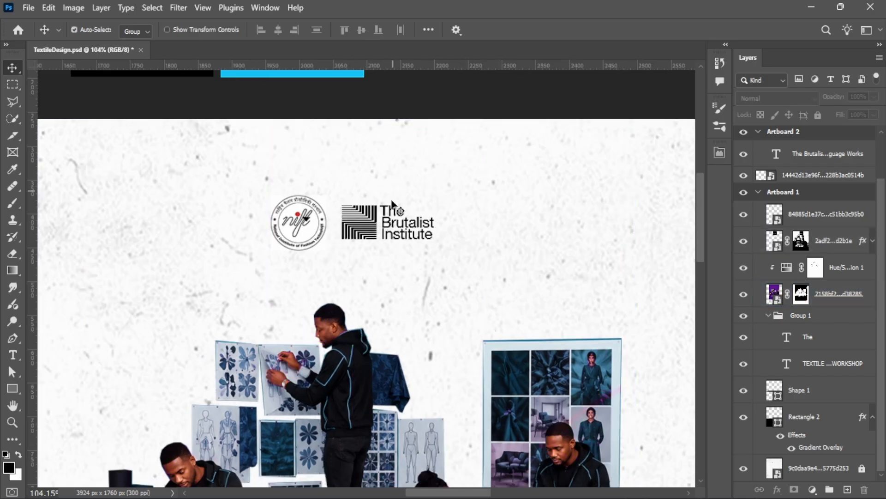
pyautogui.moveTo(383, 210); pyautogui.dragTo(403, 207)
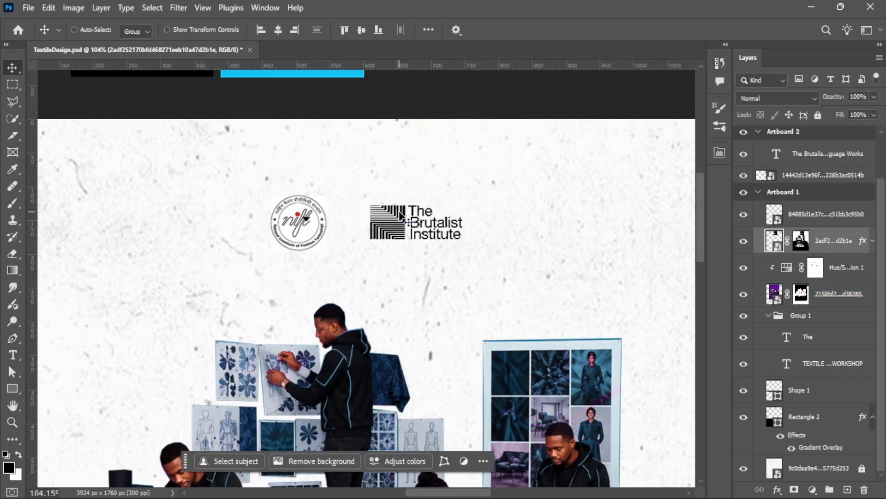
pyautogui.hotkey('ctrl', 'z')
pyautogui.scroll(3, 383, 214)
pyautogui.scroll(-8, 397, 178)
pyautogui.scroll(-2, 433, 220)
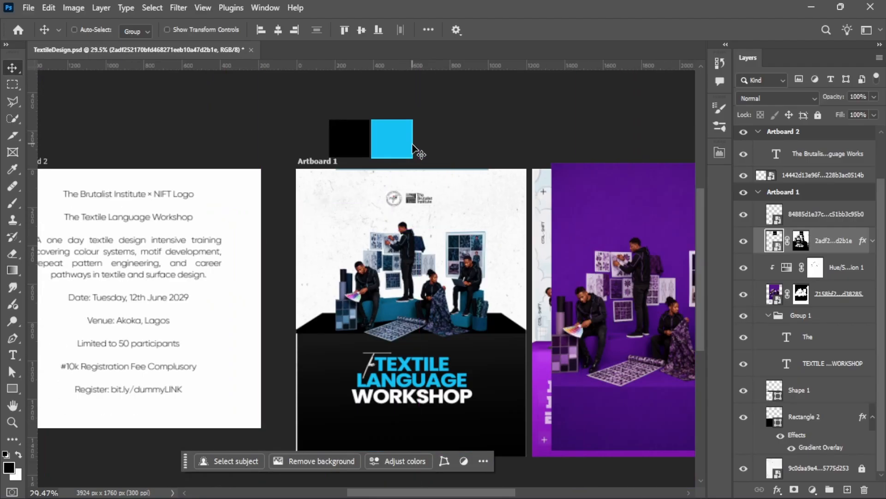
# Group the NIFT seal with the Brutalist Institute logo and align the group to the horizontal center
pyautogui.scroll(10, 406, 203)
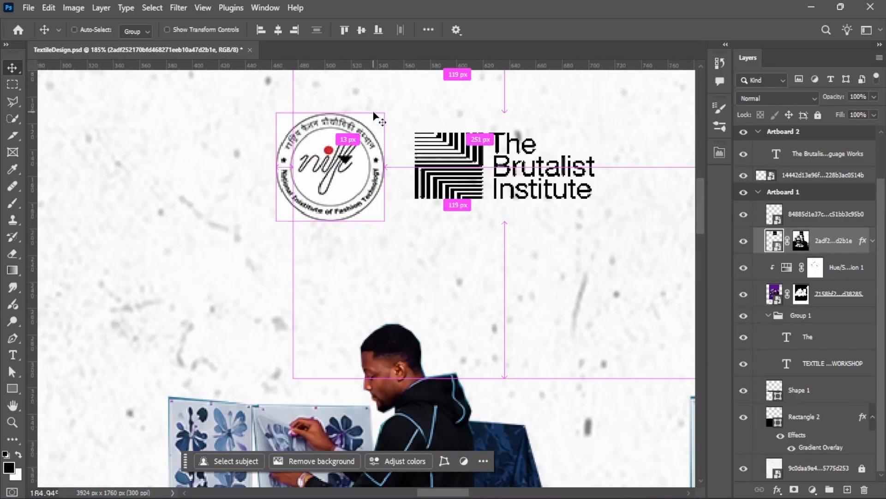
pyautogui.keyDown('ctrl'); pyautogui.keyDown('shift'); pyautogui.click(364, 137); pyautogui.keyUp('shift'); pyautogui.keyUp('ctrl')
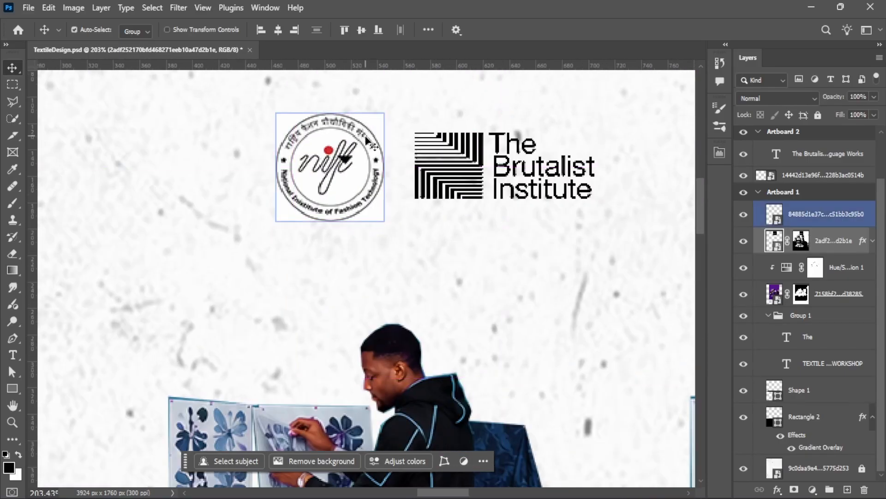
pyautogui.scroll(-5, 415, 198)
pyautogui.hotkey('ctrl', 'g')
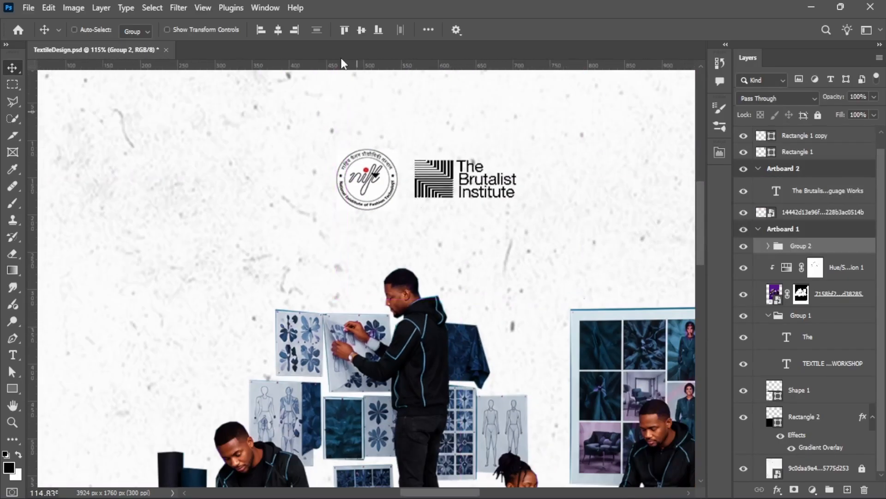
pyautogui.click(278, 33)
# Add a guide layout to Artboard 1 with 2 columns, 2 rows and 100 px margins on all sides
pyautogui.scroll(-10, 371, 162)
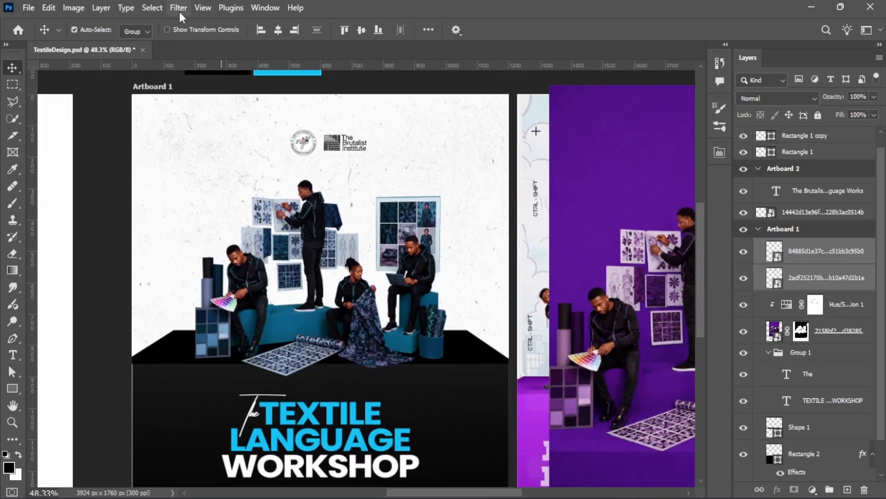
pyautogui.click(202, 8)
pyautogui.moveTo(217, 349)
pyautogui.click(370, 436)
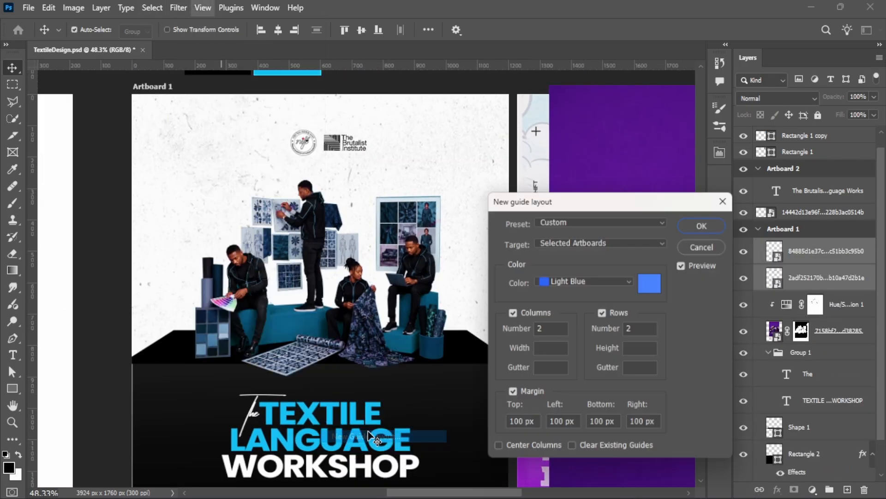
pyautogui.click(706, 223)
# Move the NIFT seal and Brutalist Institute logo together so the pair sits around the vertical centre guide, just below the upper margin guide
pyautogui.scroll(5, 369, 109)
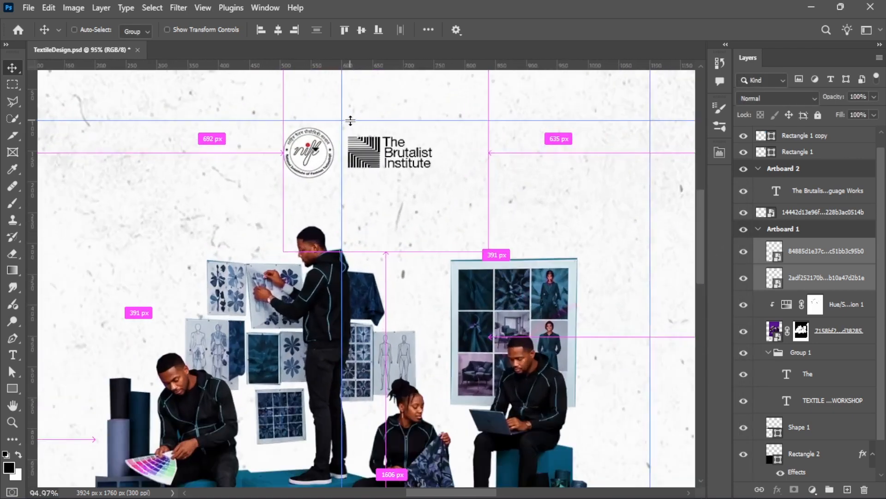
pyautogui.scroll(1, 351, 121)
pyautogui.moveTo(369, 159); pyautogui.dragTo(360, 154)
pyautogui.scroll(-10, 372, 118)
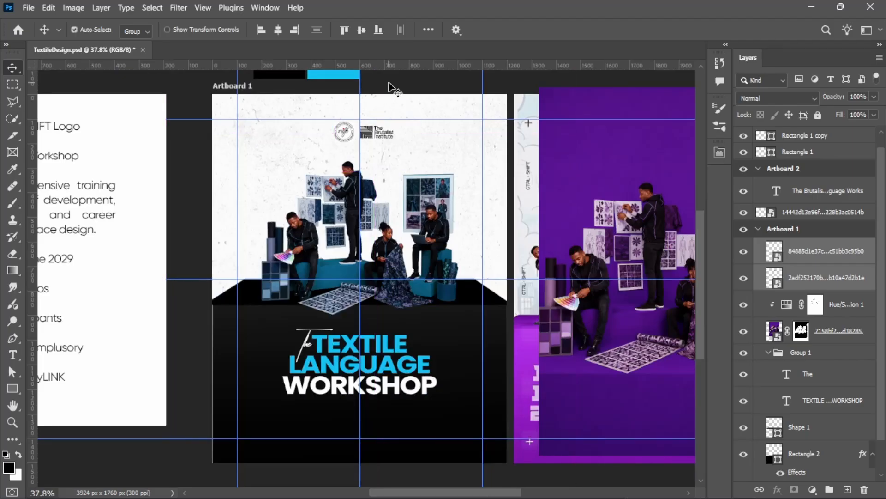
# Deselect the two logos and hide the guides to review the poster layout
pyautogui.keyDown('ctrl'); pyautogui.click(391, 86); pyautogui.keyUp('ctrl')
pyautogui.hotkey('ctrl', ';')
pyautogui.scroll(1, 388, 115)
pyautogui.scroll(-1, 381, 129)
pyautogui.scroll(1, 365, 128)
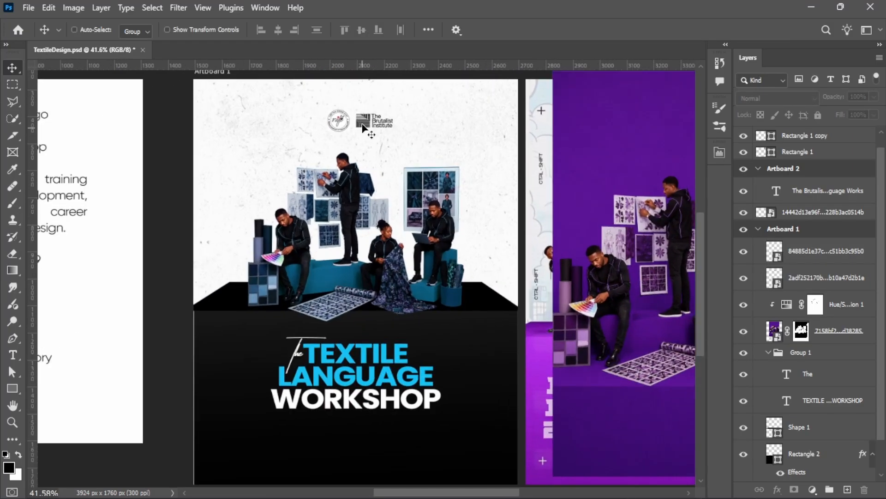
pyautogui.scroll(-1, 243, 190)
pyautogui.scroll(1, 291, 172)
pyautogui.moveTo(296, 166); pyautogui.dragTo(286, 161)
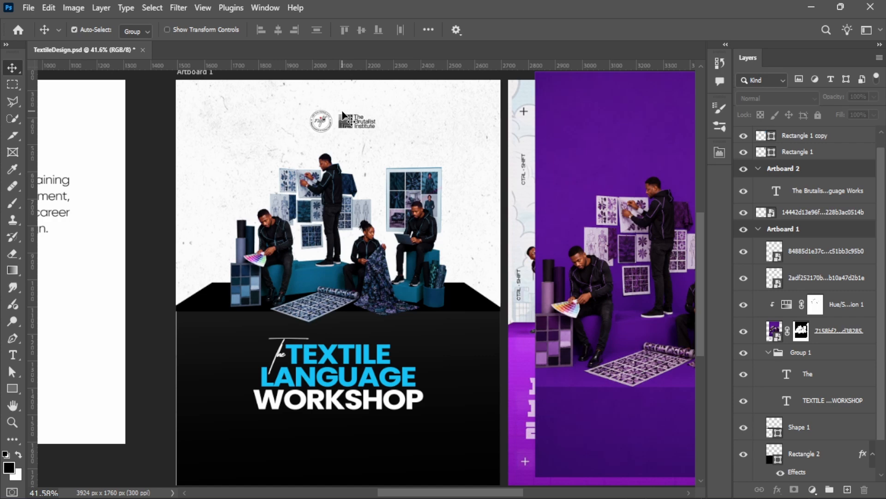
pyautogui.scroll(10, 305, 173)
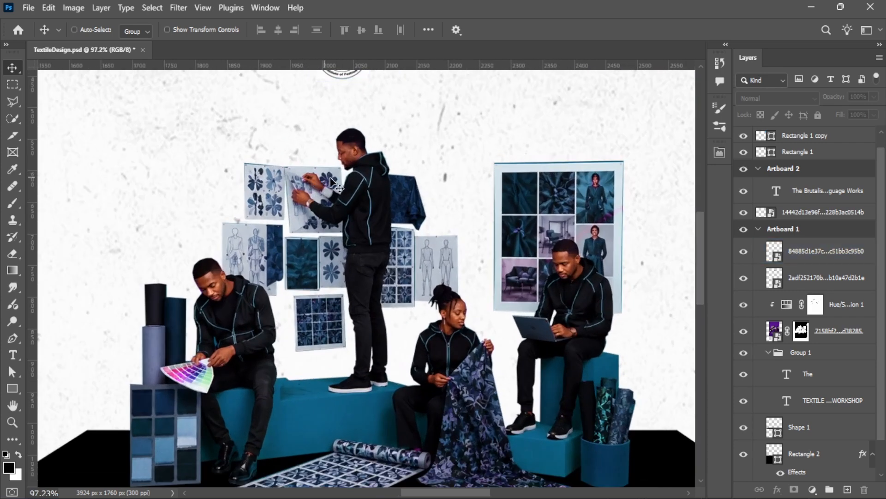
pyautogui.click(361, 159)
pyautogui.scroll(-4, 361, 159)
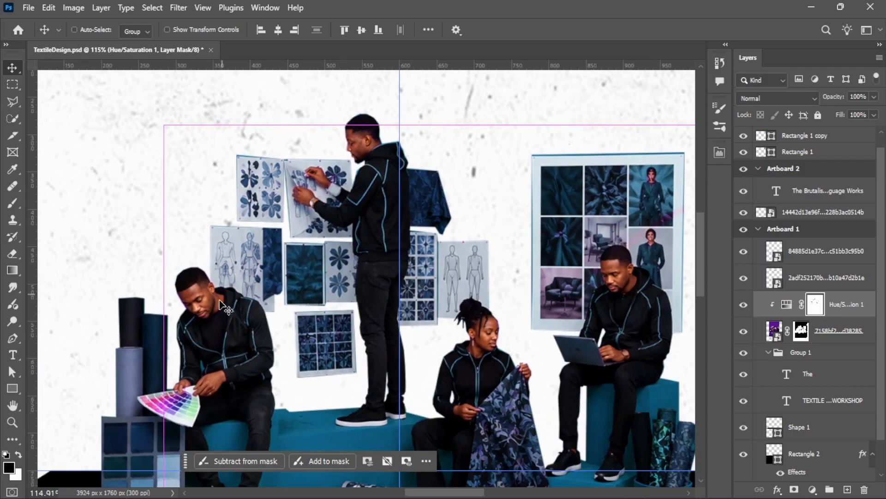
pyautogui.click(221, 315)
pyautogui.moveTo(217, 310); pyautogui.dragTo(232, 277)
pyautogui.hotkey('ctrl', 'z')
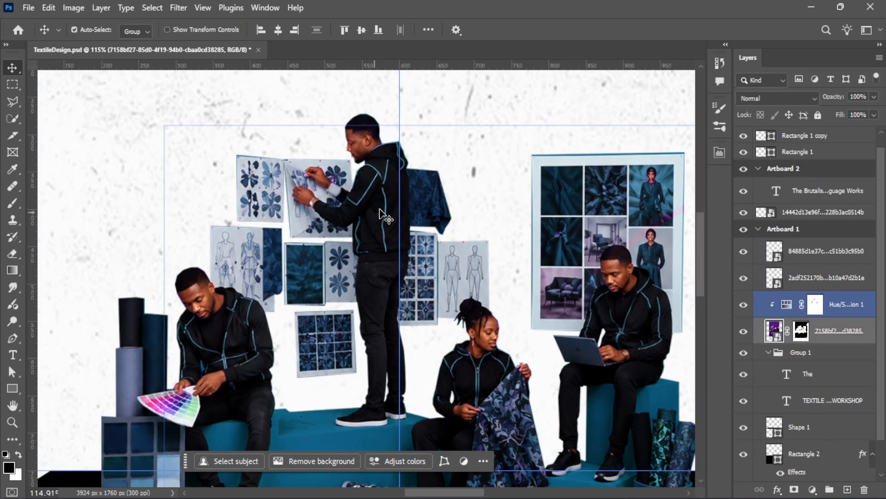
# Combine the group photo and its Hue/Saturation adjustment into a single smart object
pyautogui.scroll(8, 351, 138)
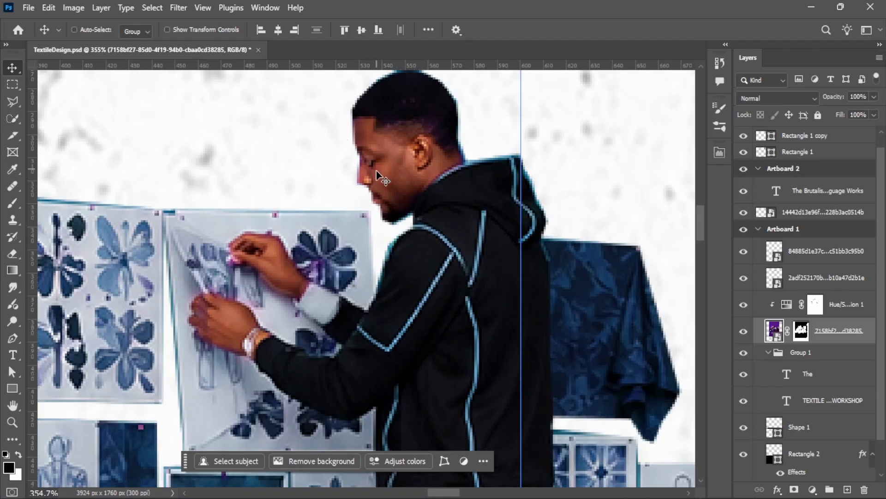
pyautogui.scroll(-10, 360, 157)
pyautogui.scroll(6, 285, 278)
pyautogui.scroll(-5, 295, 276)
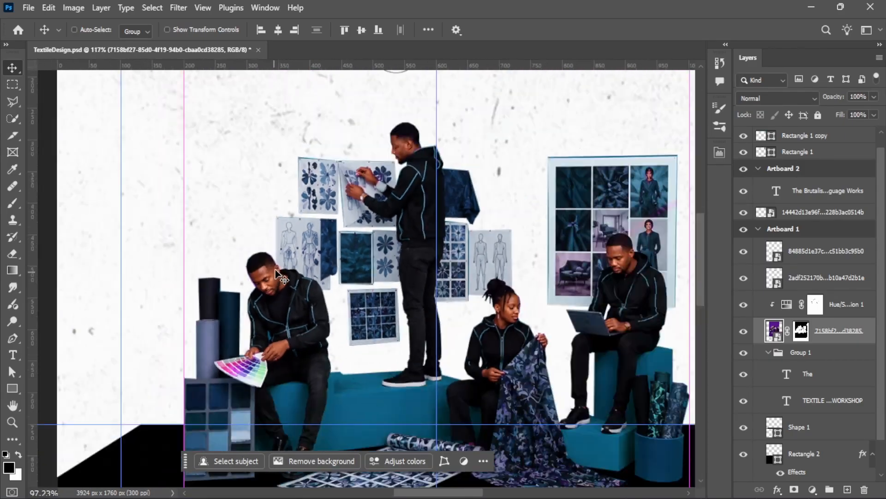
pyautogui.keyDown('shift'); pyautogui.click(756, 308); pyautogui.keyUp('shift')
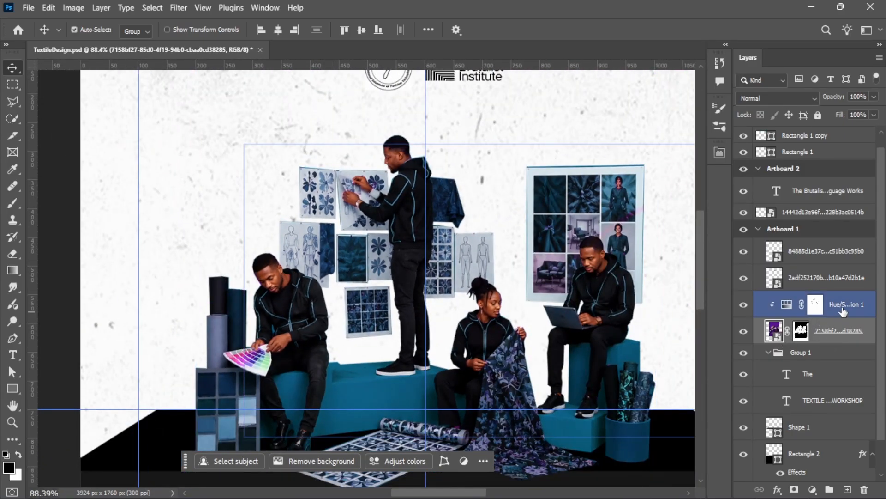
pyautogui.click(744, 305)
pyautogui.click(744, 305)
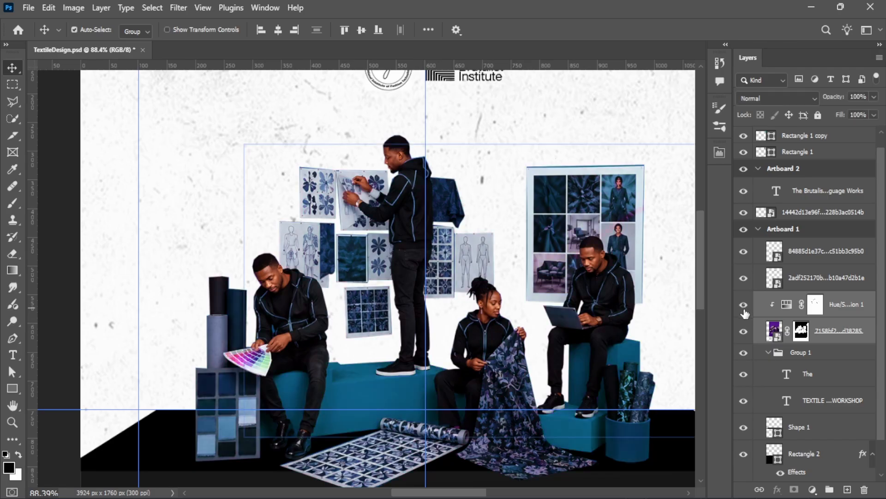
pyautogui.rightClick(833, 330)
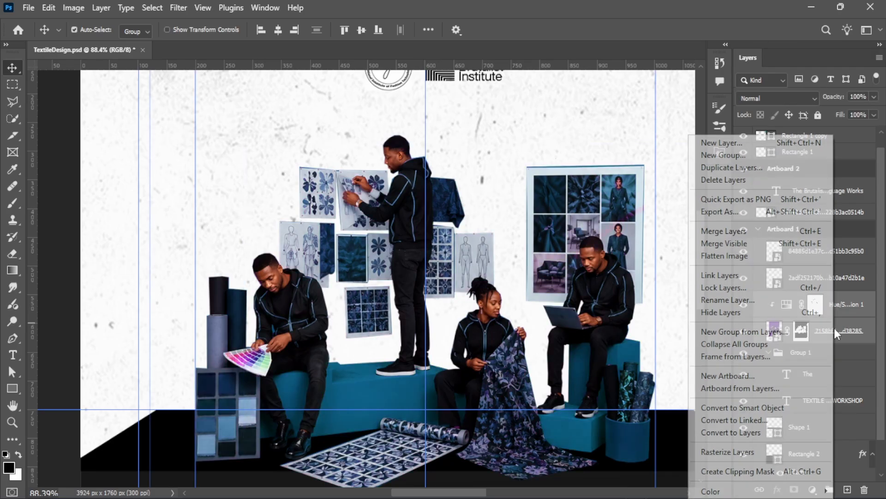
pyautogui.click(771, 411)
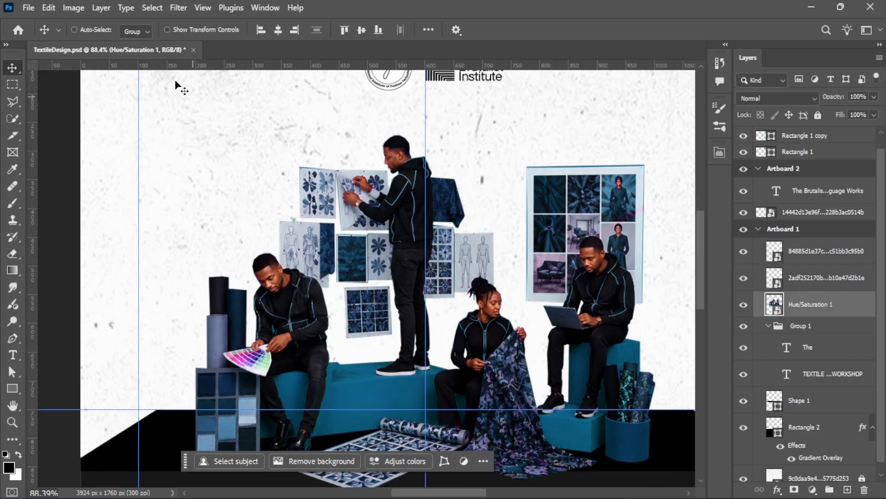
# Open the Camera Raw filter on the photo smart object and set the Reds saturation to -65 in the Color Mixer
pyautogui.click(178, 7)
pyautogui.click(226, 106)
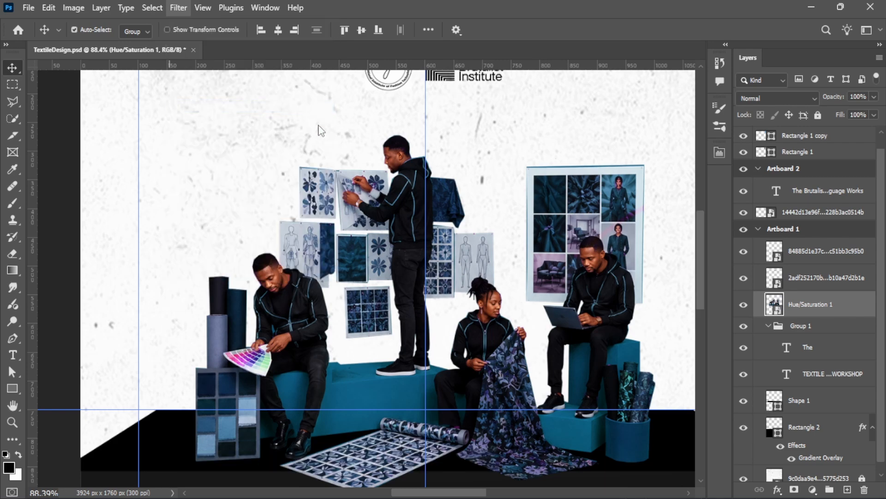
pyautogui.scroll(10, 551, 134)
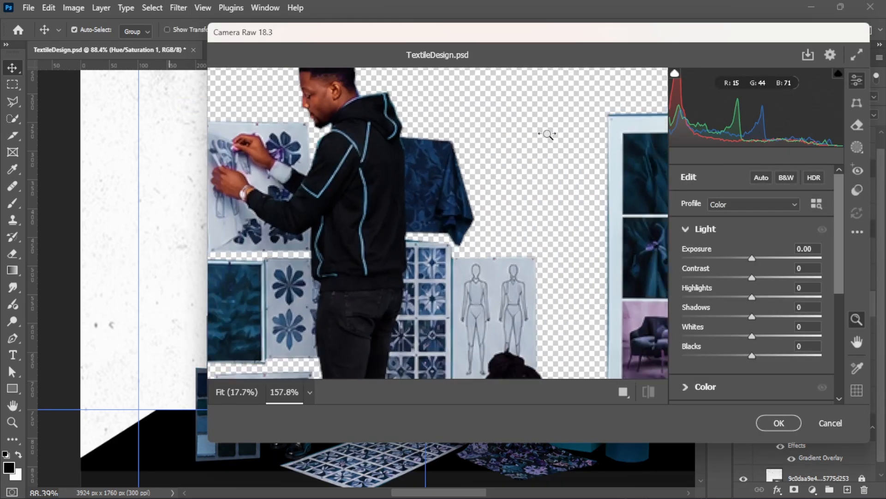
pyautogui.scroll(-4, 544, 136)
pyautogui.moveTo(405, 161); pyautogui.dragTo(490, 127)
pyautogui.scroll(-5, 771, 281)
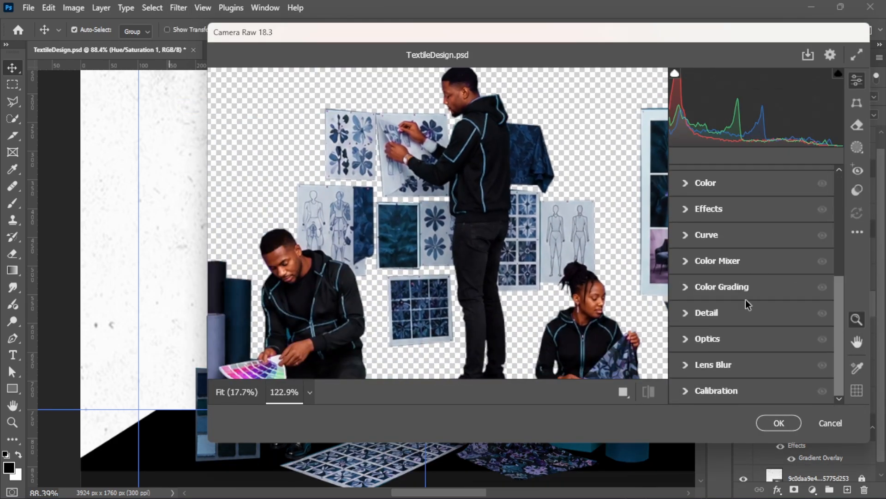
pyautogui.click(684, 266)
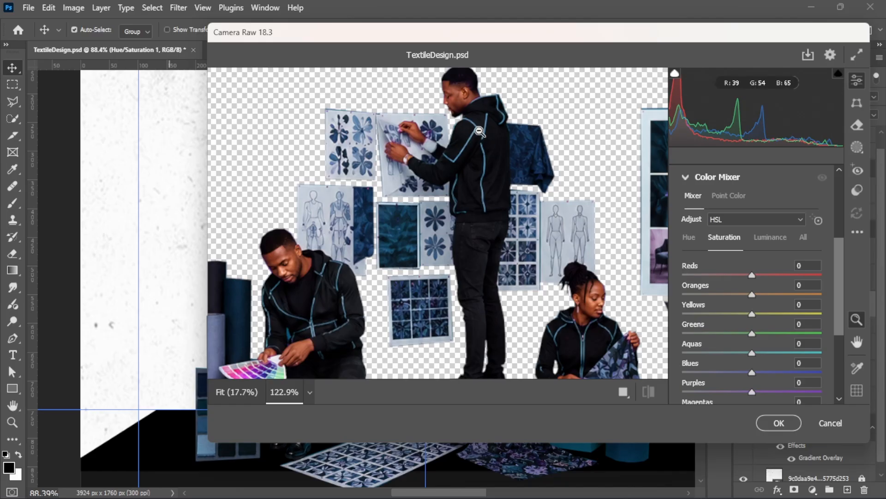
pyautogui.moveTo(753, 275); pyautogui.dragTo(708, 279)
# Compare the skin tones before and after on the seated man's face, set Oranges saturation to -12 and apply the filter
pyautogui.scroll(6, 332, 289)
pyautogui.moveTo(314, 288); pyautogui.dragTo(601, 184)
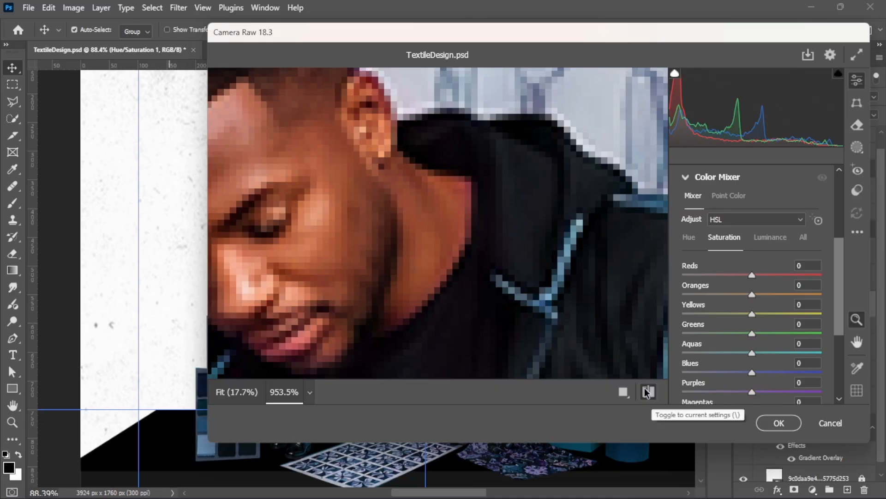
pyautogui.click(649, 392)
pyautogui.scroll(-3, 353, 210)
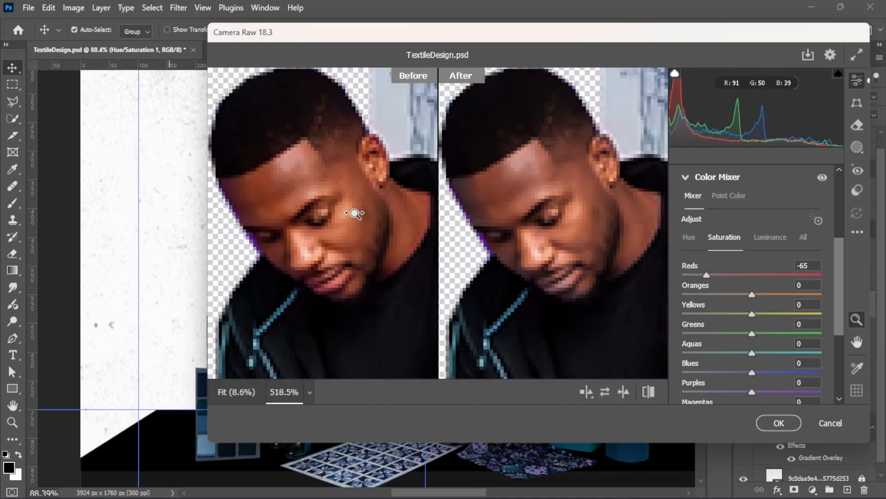
pyautogui.scroll(3, 377, 206)
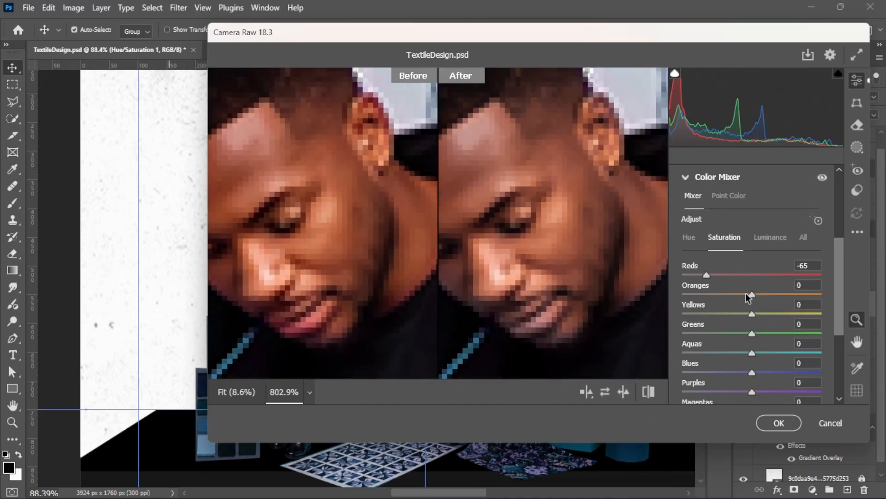
pyautogui.moveTo(750, 295); pyautogui.dragTo(744, 297)
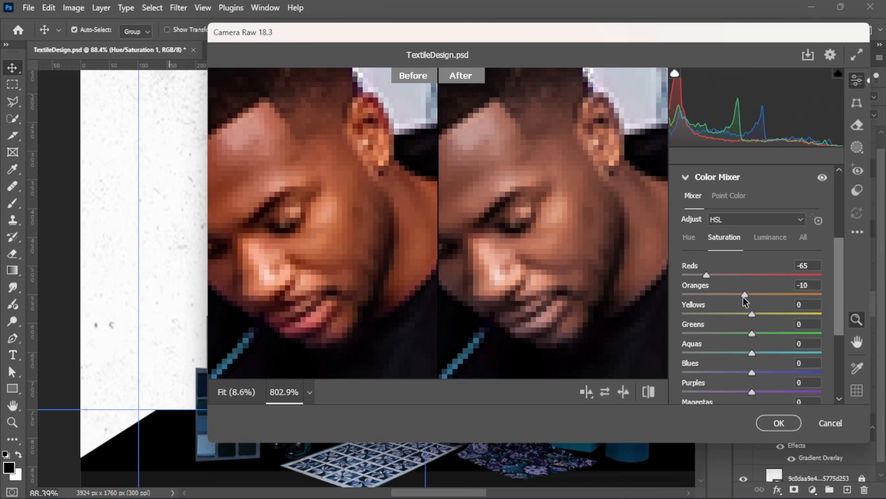
pyautogui.scroll(2, 327, 209)
pyautogui.scroll(-3, 327, 208)
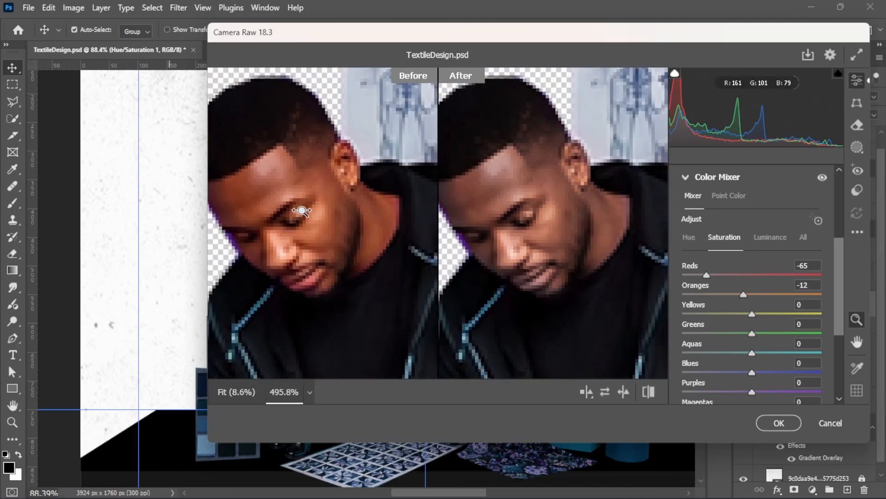
pyautogui.scroll(3, 362, 205)
pyautogui.click(766, 421)
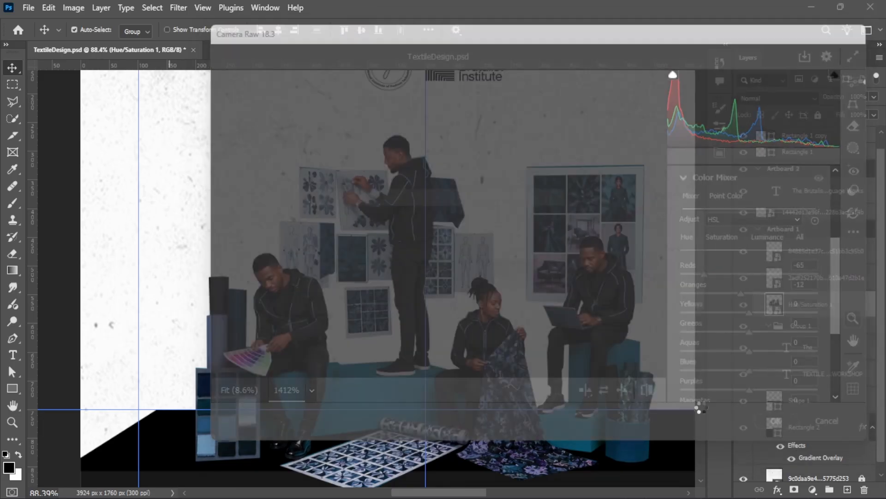
# Review the recoloured photo on the poster, then move the title group slightly up toward the photo
pyautogui.scroll(-2, 434, 185)
pyautogui.scroll(-2, 434, 187)
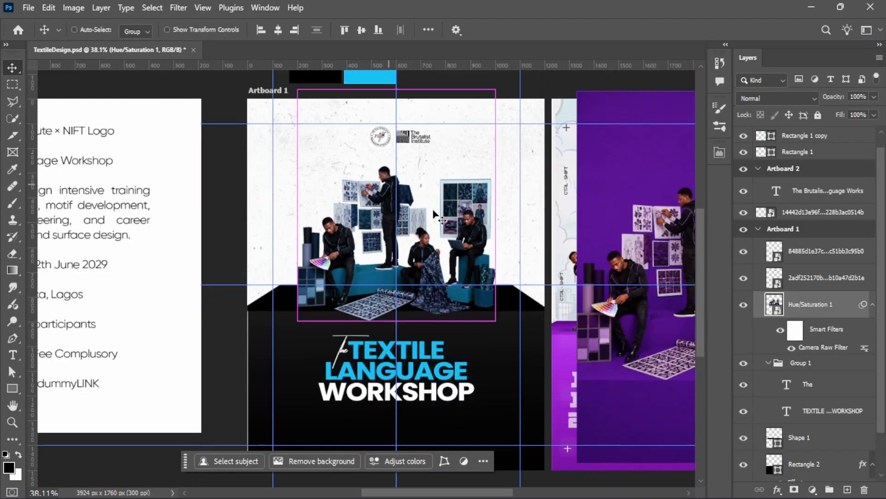
pyautogui.scroll(3, 443, 208)
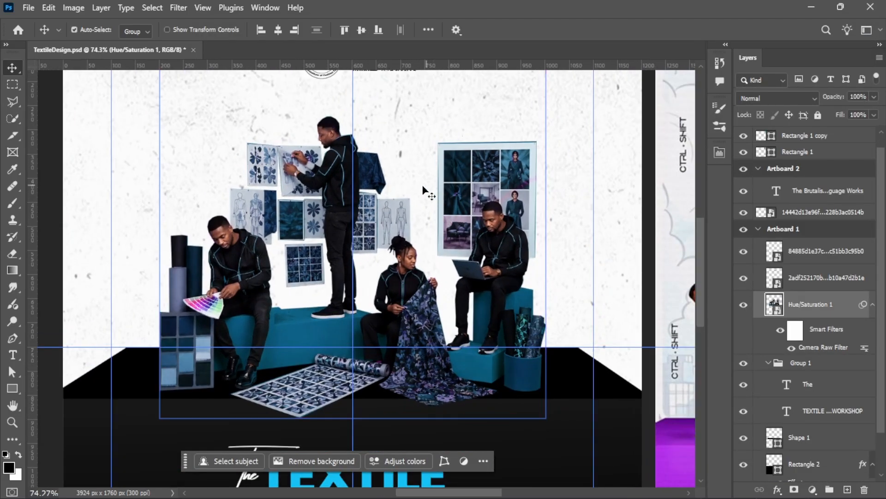
pyautogui.scroll(-4, 424, 190)
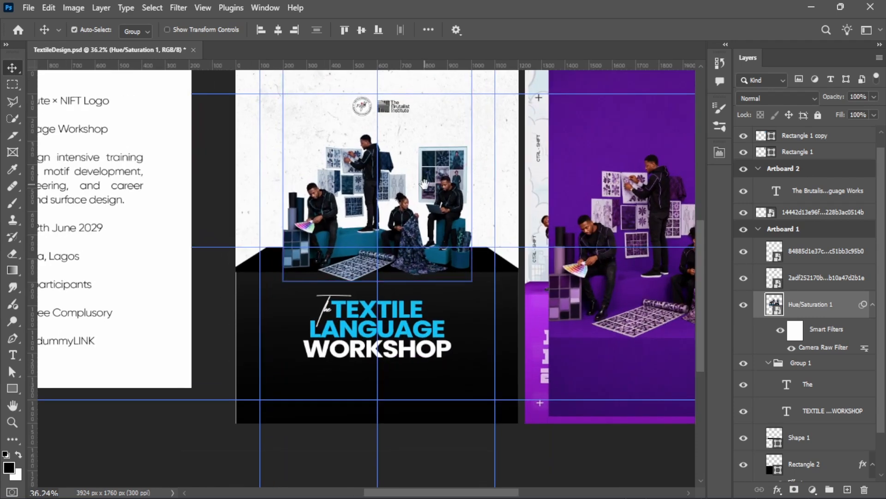
pyautogui.moveTo(424, 184); pyautogui.dragTo(411, 208)
pyautogui.click(207, 267)
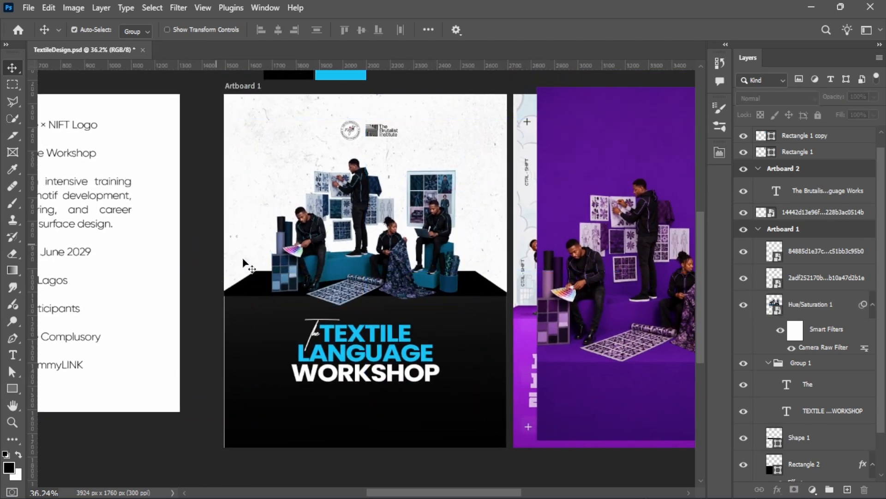
pyautogui.moveTo(364, 342); pyautogui.dragTo(363, 335)
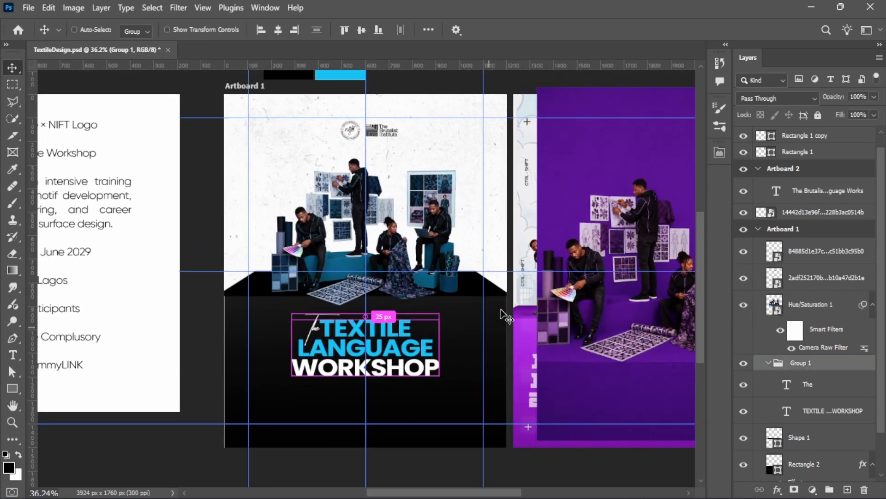
# Draw a paragraph text box just below WORKSHOP, slightly wider than the title and ending at the lower margin guide
pyautogui.scroll(-2, 507, 317)
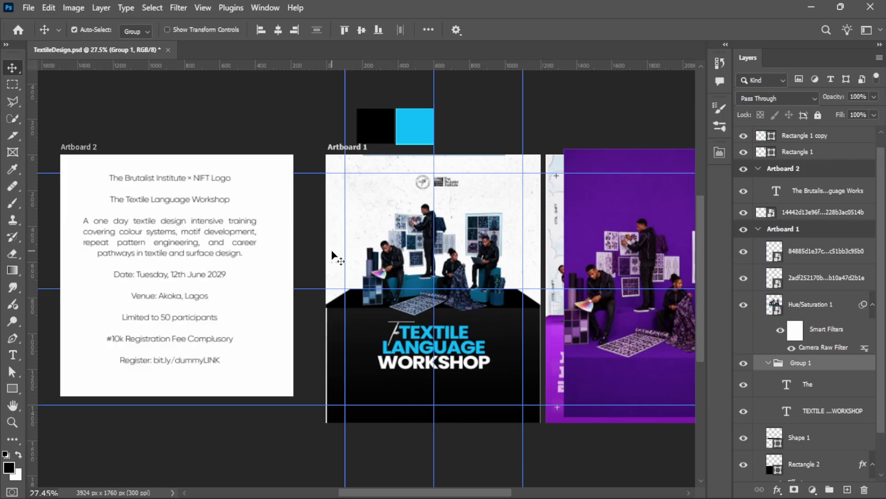
pyautogui.scroll(4, 430, 388)
pyautogui.press('t')
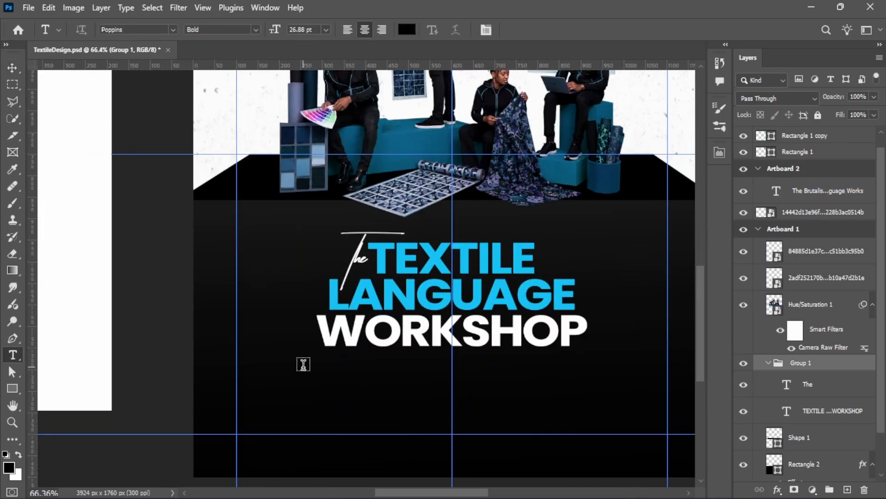
pyautogui.scroll(-3, 300, 361)
pyautogui.moveTo(307, 364); pyautogui.dragTo(479, 401)
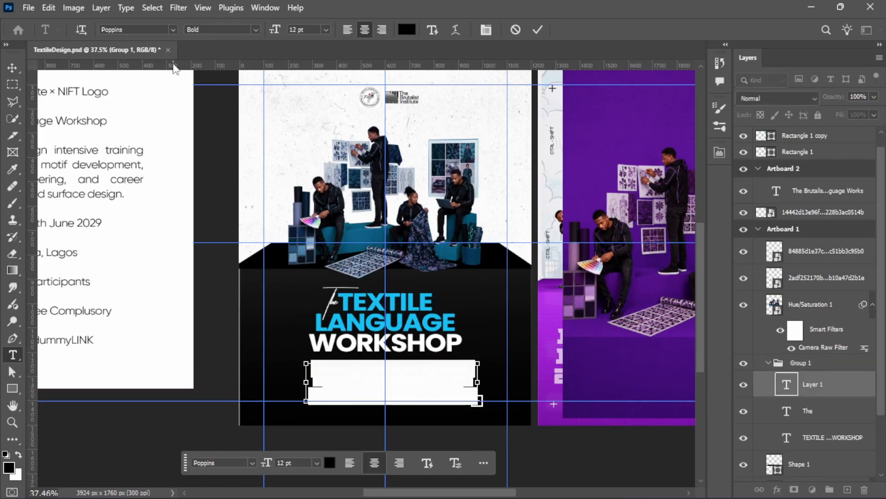
# Set the placeholder paragraph to Poppins Light at 6 pt
pyautogui.click(255, 30)
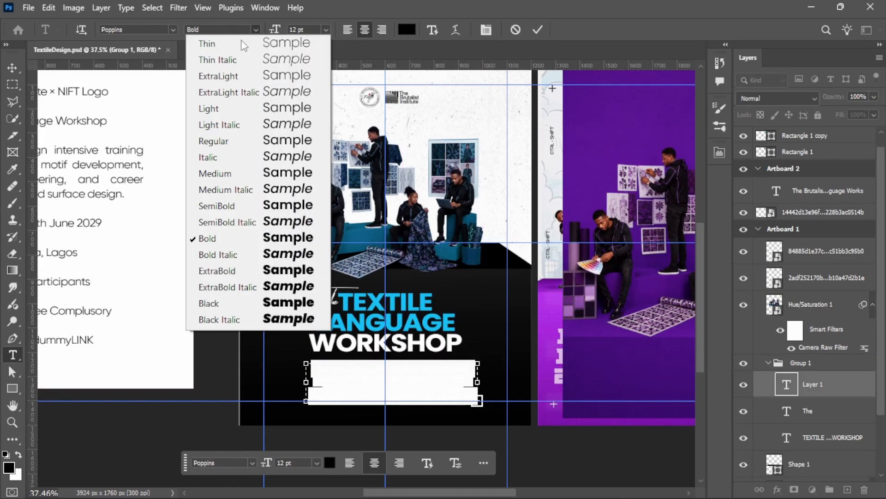
pyautogui.click(244, 141)
pyautogui.click(255, 30)
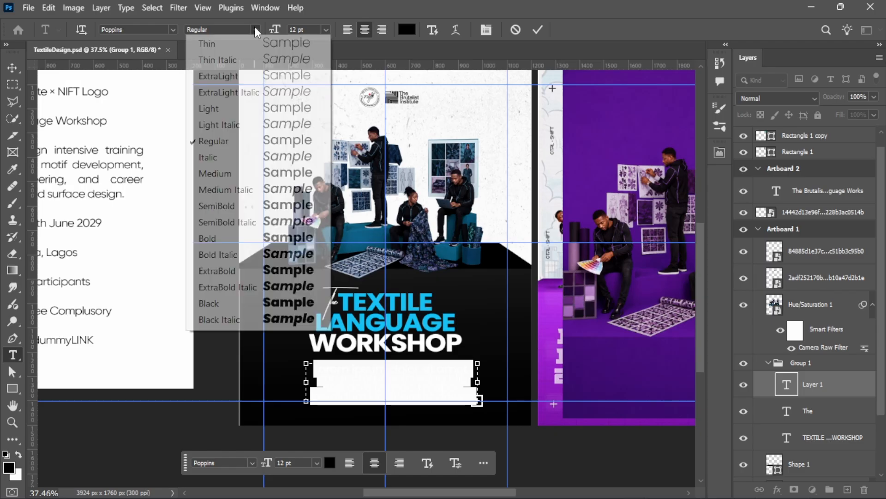
pyautogui.click(203, 113)
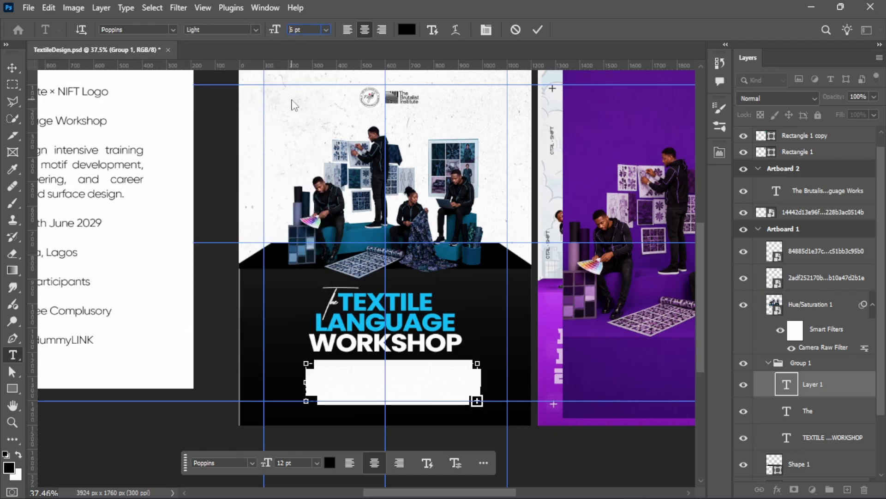
pyautogui.press('Return')
pyautogui.scroll(3, 363, 402)
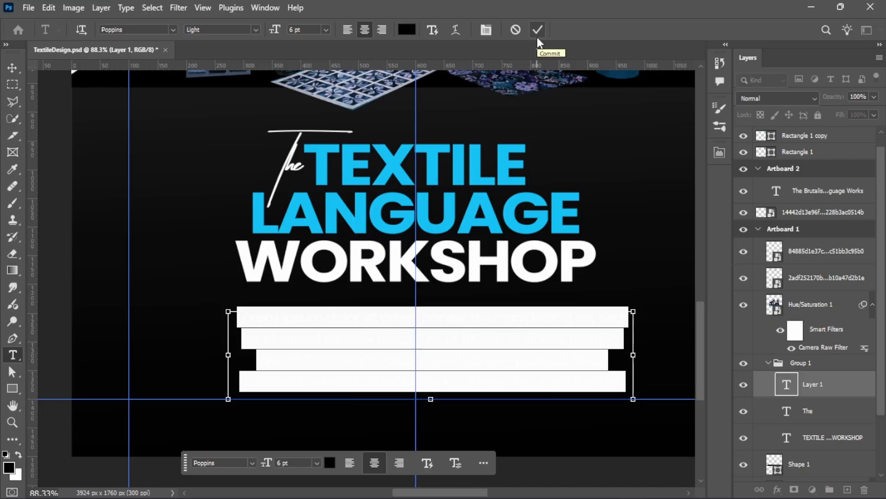
# Change the placeholder paragraph's text color to white (ffffff)
pyautogui.scroll(2, 422, 355)
pyautogui.hotkey('alt', 'Up')
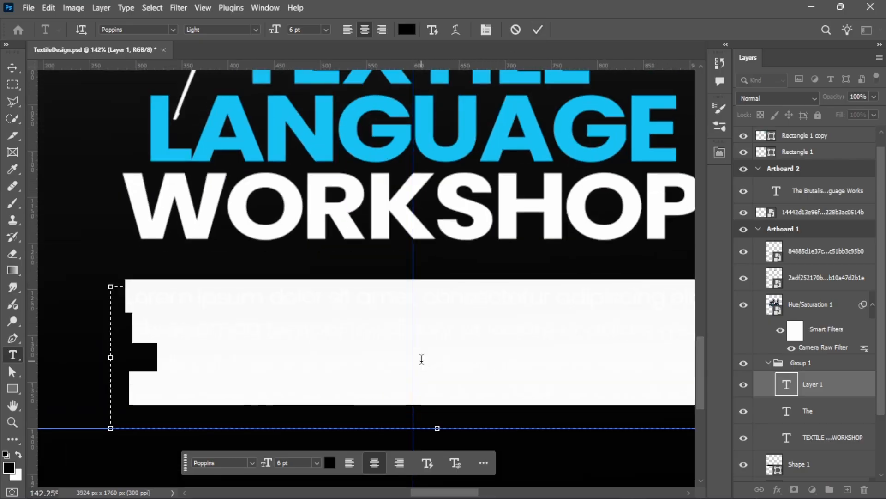
pyautogui.click(407, 29)
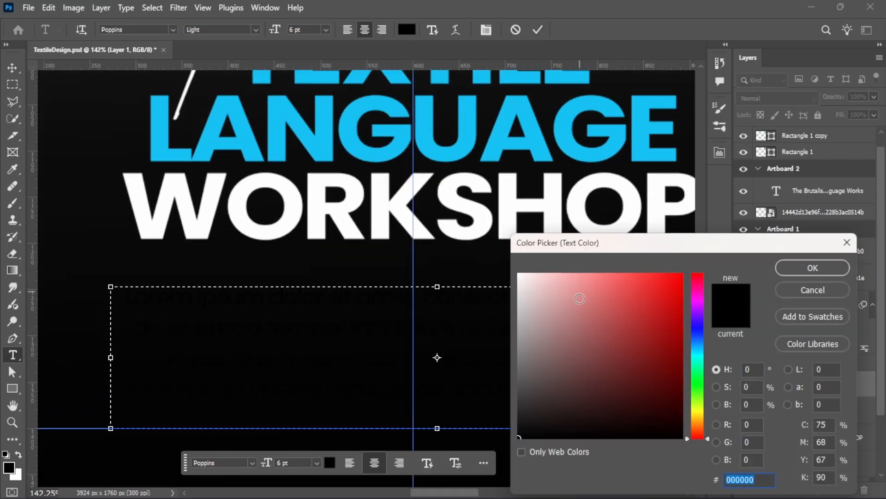
pyautogui.write('ffffff')
pyautogui.click(812, 268)
pyautogui.scroll(-2, 401, 283)
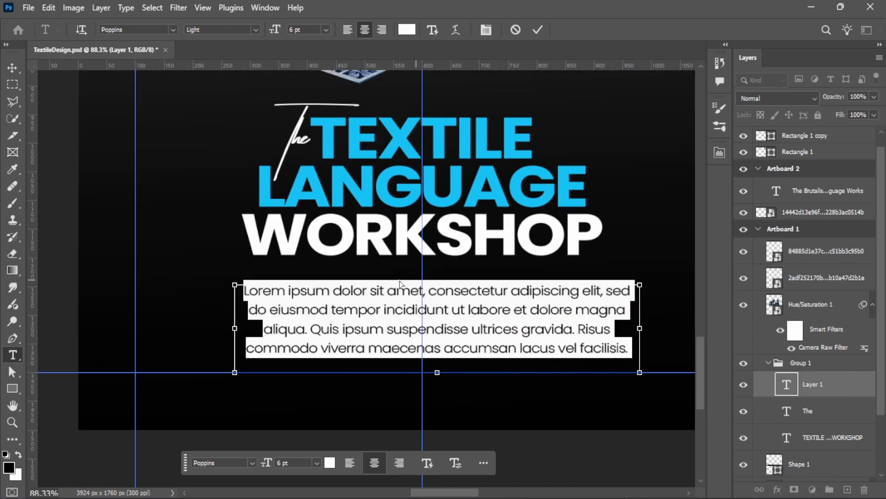
# Tighten the line spacing of the placeholder paragraph
pyautogui.hotkey('alt', 'Up')
pyautogui.hotkey('alt', 'Up')
pyautogui.hotkey('alt', 'Up')
pyautogui.hotkey('alt', 'Up')
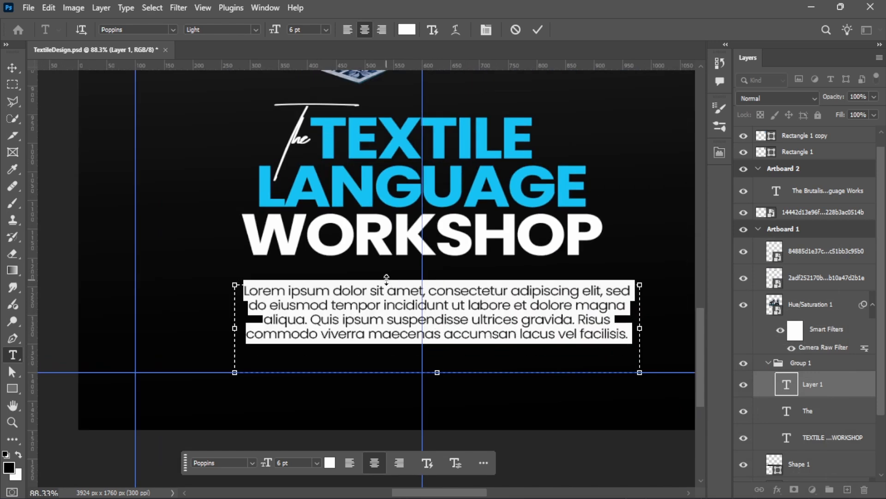
# Try the placeholder paragraph at 5 pt, return it to 6 pt and commit the text
pyautogui.press('Return')
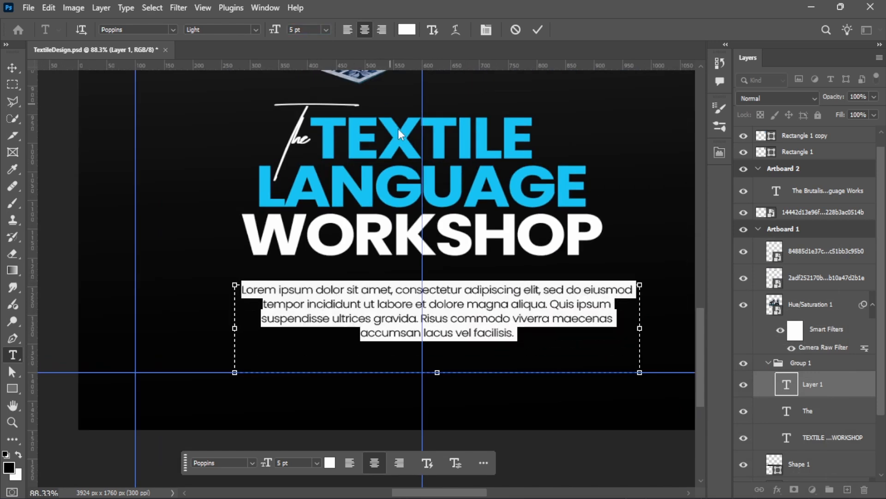
pyautogui.hotkey('ctrl', '-')
pyautogui.hotkey('ctrl', '-')
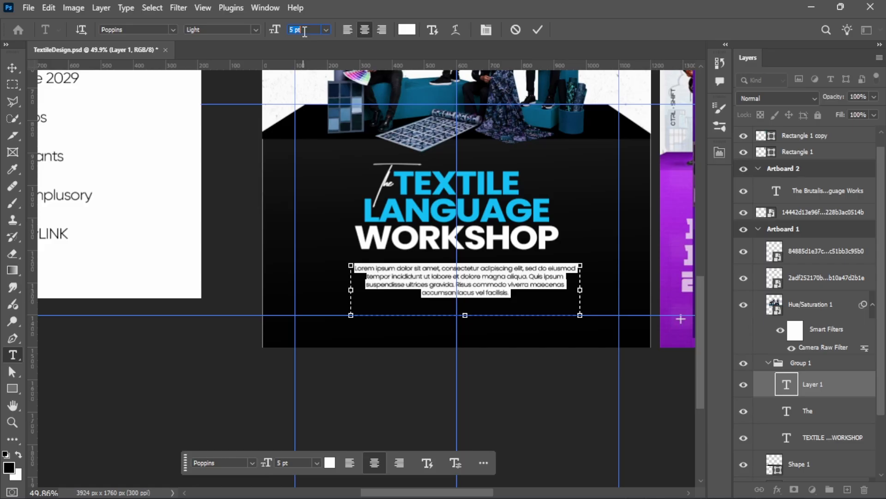
pyautogui.hotkey('ctrl', 'Return')
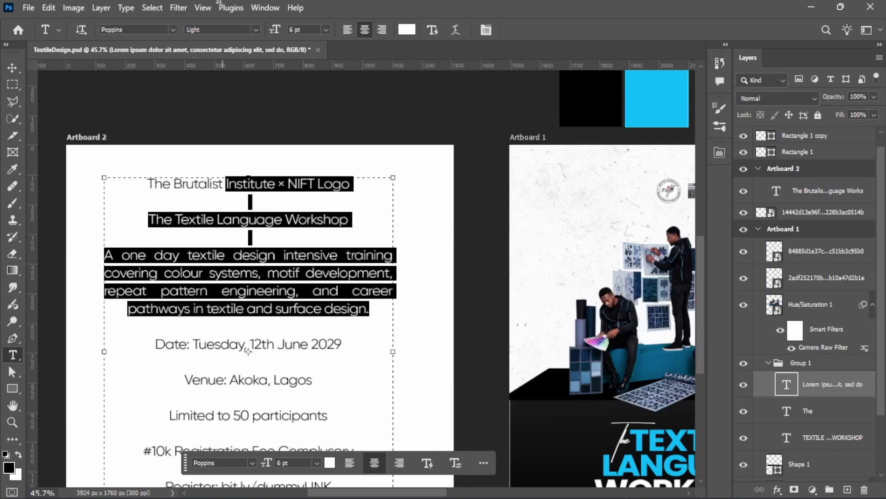
# Replace the placeholder paragraph below the title with the workshop description copied from the Artboard 2 text
pyautogui.scroll(10, 277, 139)
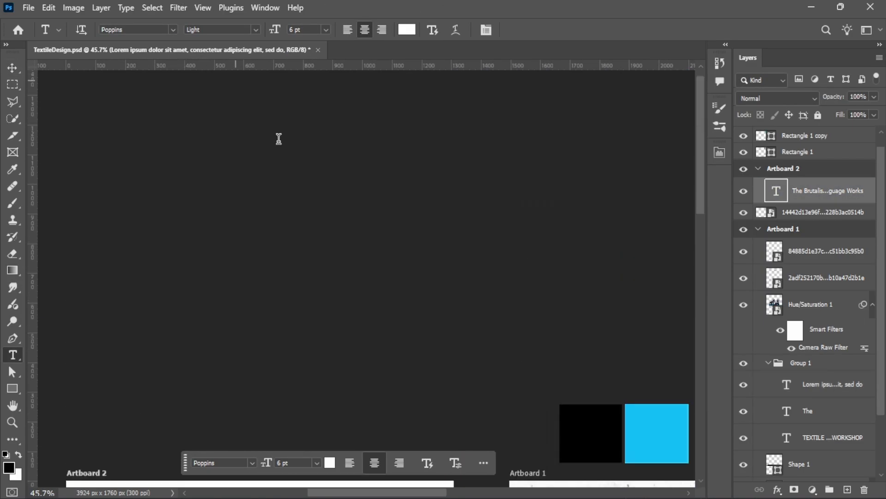
pyautogui.scroll(-5, 364, 304)
pyautogui.hotkey('ctrl', 'Return')
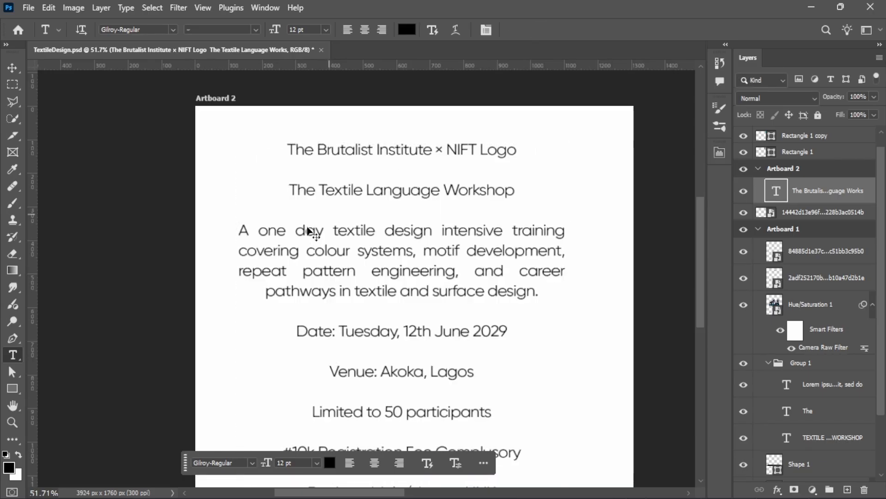
pyautogui.scroll(-6, 306, 231)
pyautogui.scroll(6, 418, 319)
pyautogui.click(428, 287)
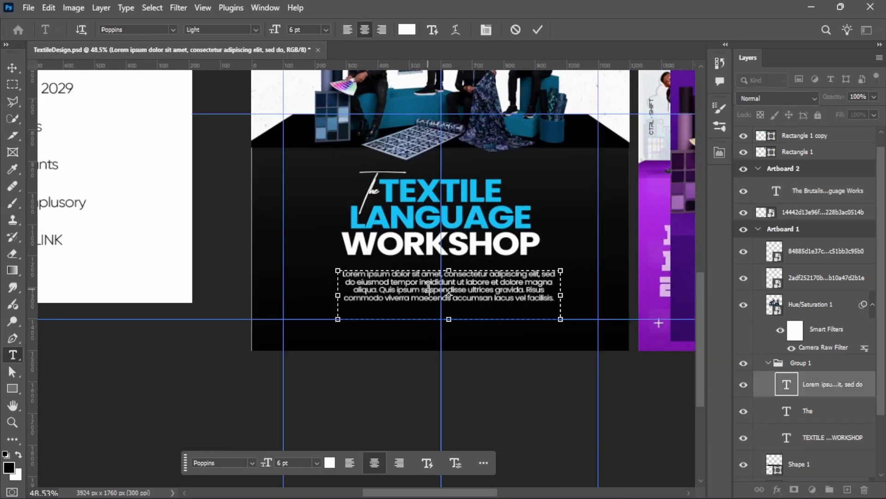
pyautogui.hotkey('ctrl', 'a')
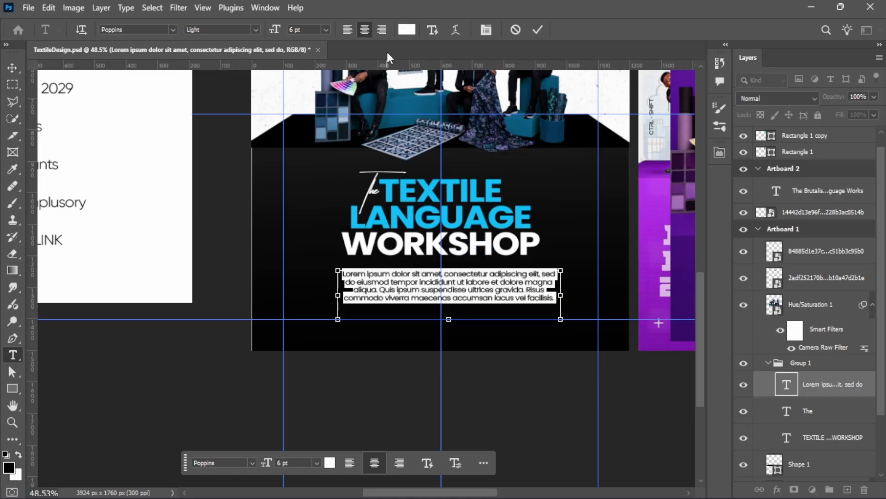
pyautogui.hotkey('ctrl', 'v')
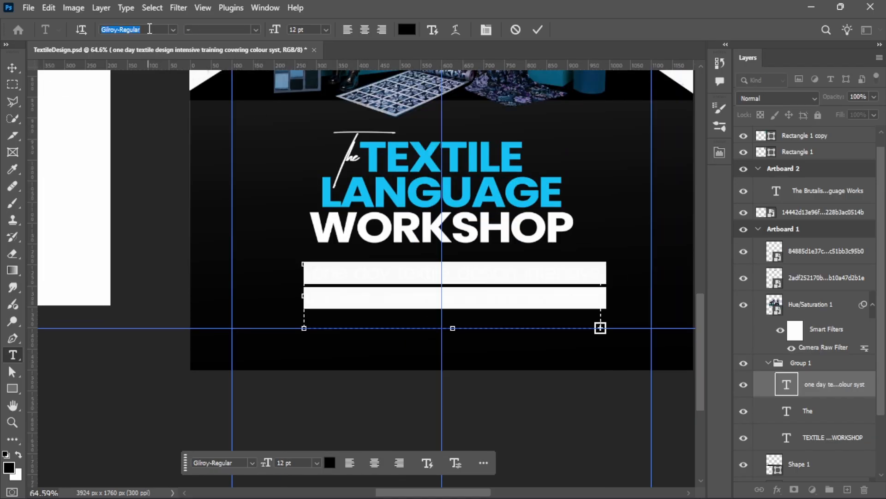
# Format the pasted description in Poppins Light at 6 pt with white (ffffff) text
pyautogui.write('poppins')
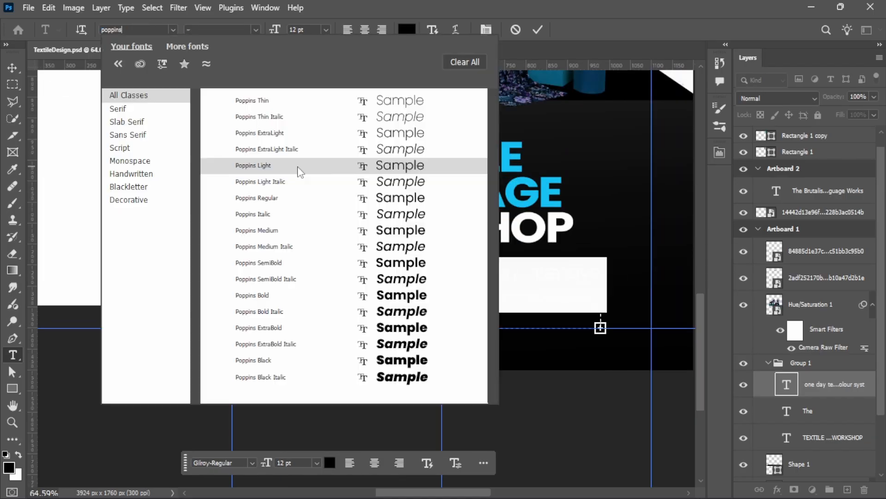
pyautogui.click(277, 166)
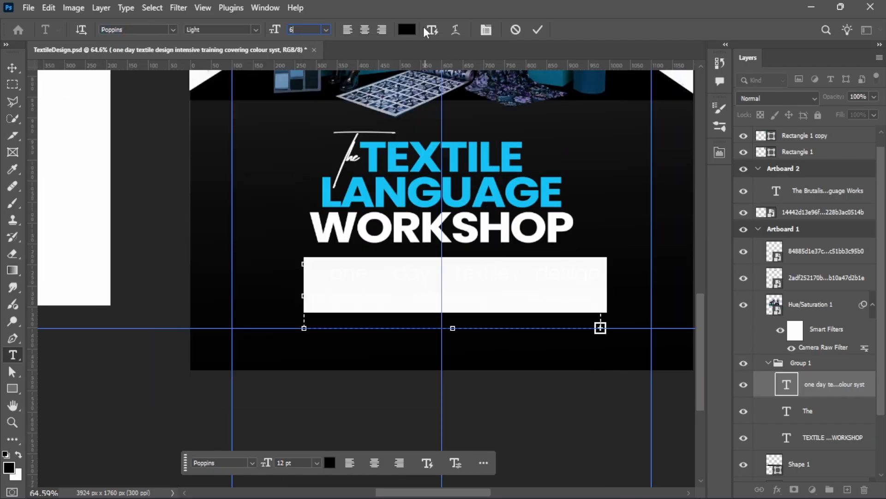
pyautogui.write('6')
pyautogui.click(407, 30)
pyautogui.write('ffffff')
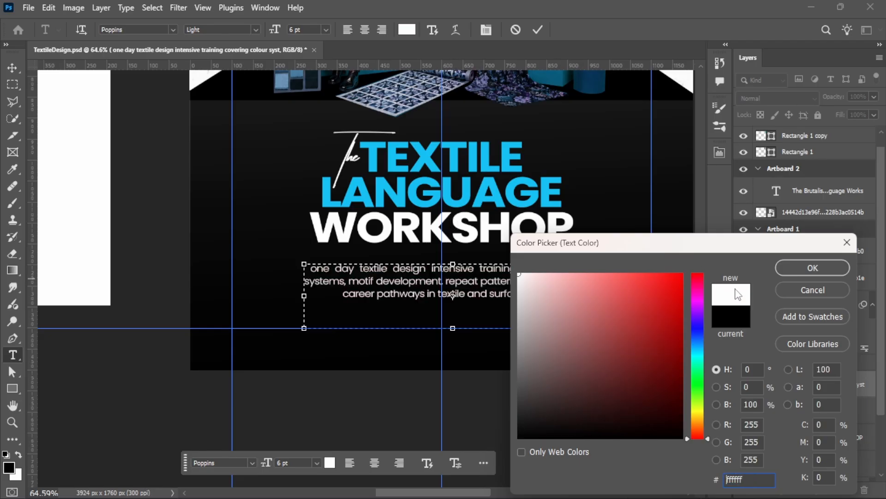
pyautogui.click(813, 268)
# Insert the missing "A" before "one day textile design" at the start of the description and commit the text
pyautogui.scroll(2, 367, 281)
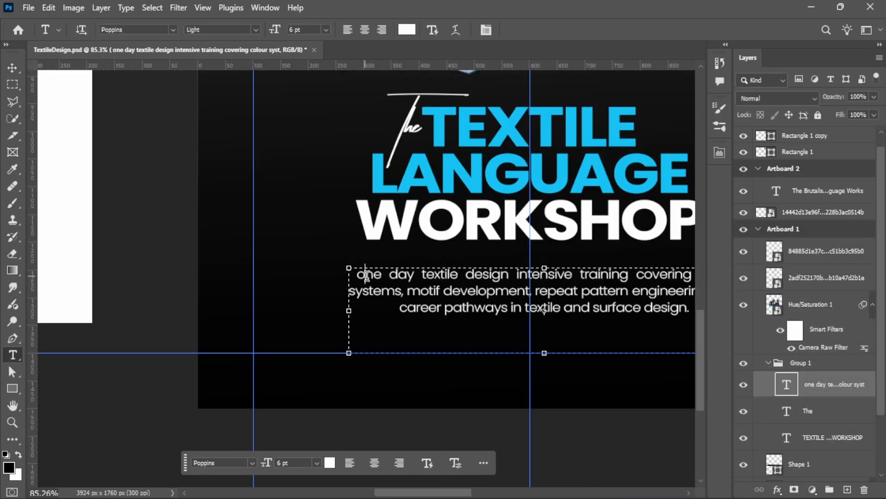
pyautogui.write('A')
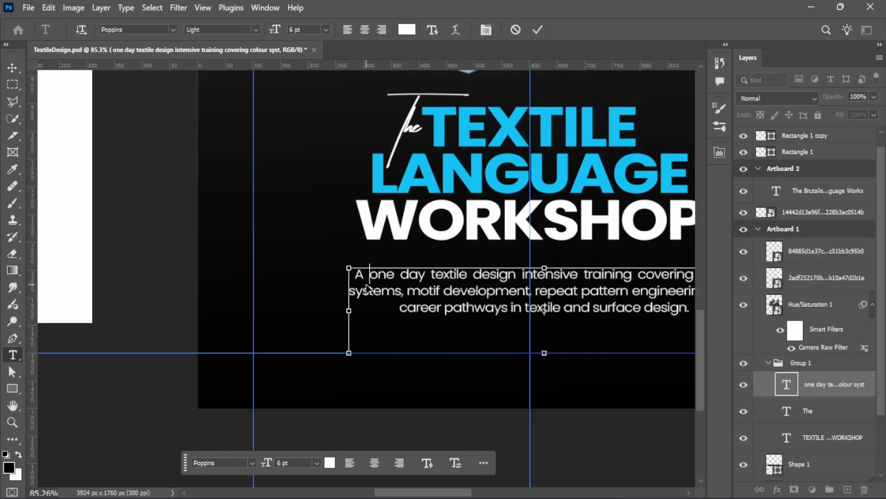
pyautogui.hotkey('ctrl', 'Return')
# Try justifying all lines of the whole description paragraph, including the last one
pyautogui.scroll(-6, 395, 205)
pyautogui.scroll(3, 239, 112)
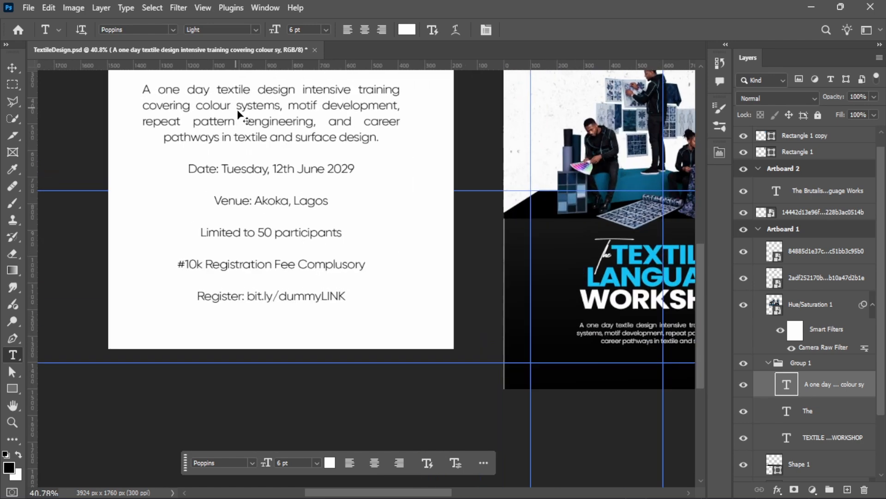
pyautogui.scroll(-3, 239, 111)
pyautogui.scroll(6, 482, 254)
pyautogui.click(520, 268)
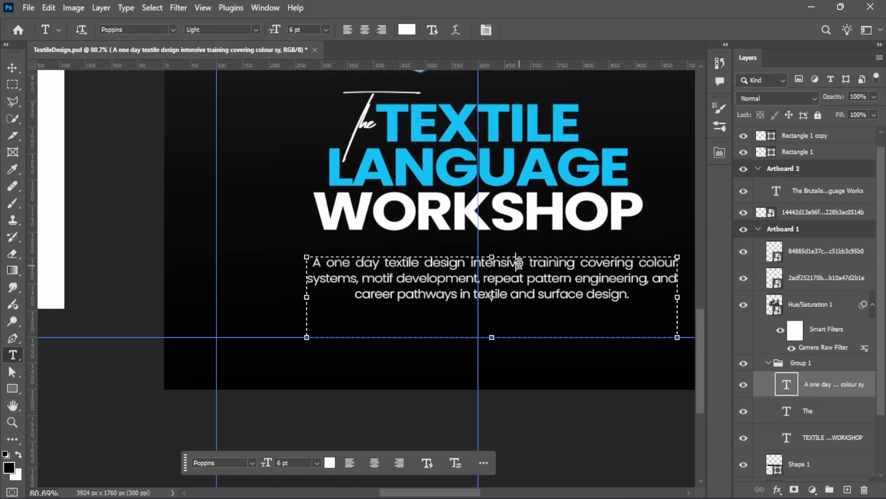
pyautogui.hotkey('ctrl', 'a')
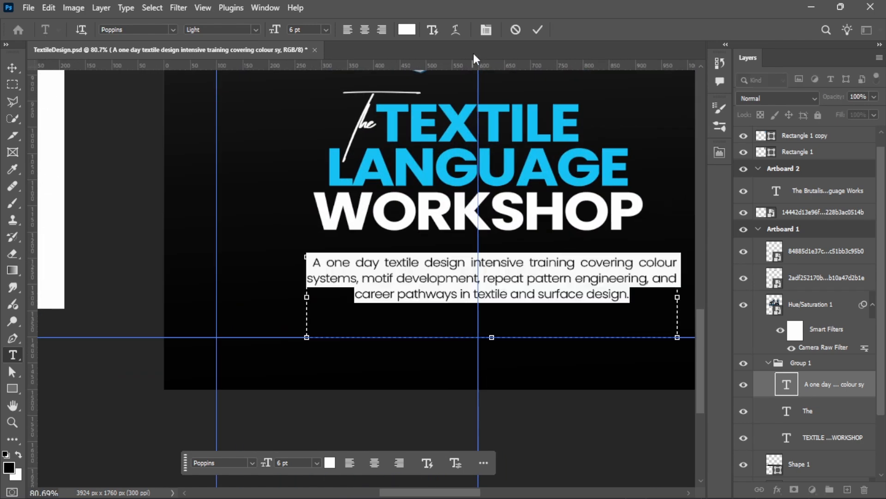
pyautogui.click(719, 153)
pyautogui.scroll(-1, 643, 289)
pyautogui.scroll(-3, 368, 279)
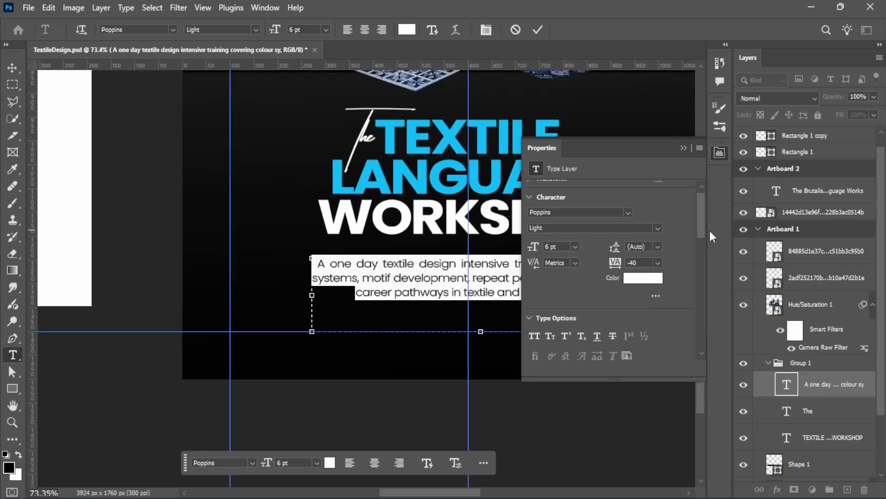
pyautogui.scroll(-2, 593, 274)
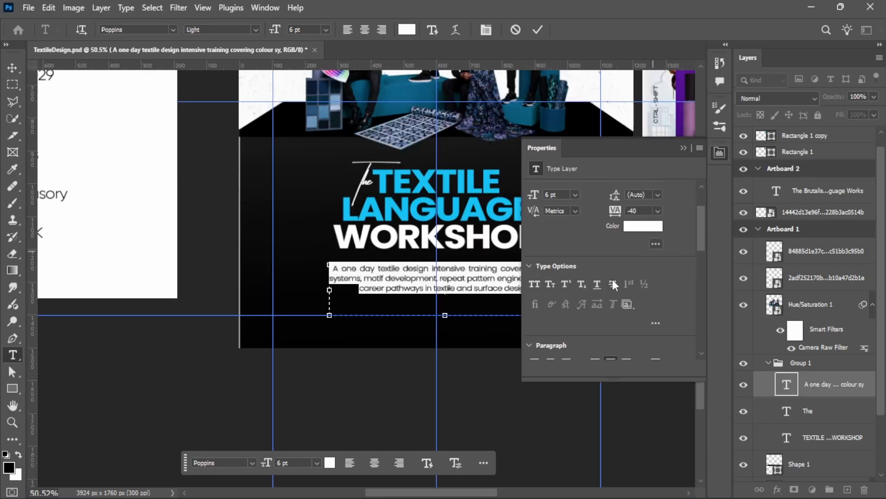
pyautogui.scroll(-2, 613, 279)
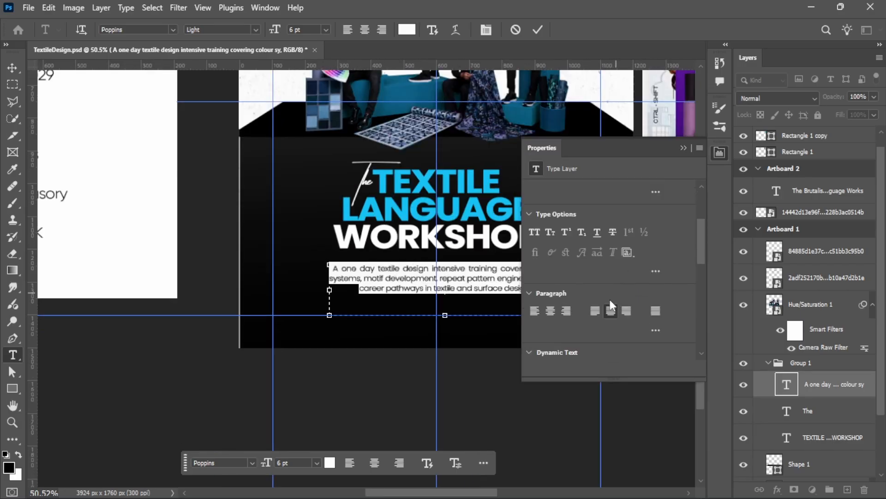
pyautogui.click(655, 311)
pyautogui.scroll(-3, 183, 294)
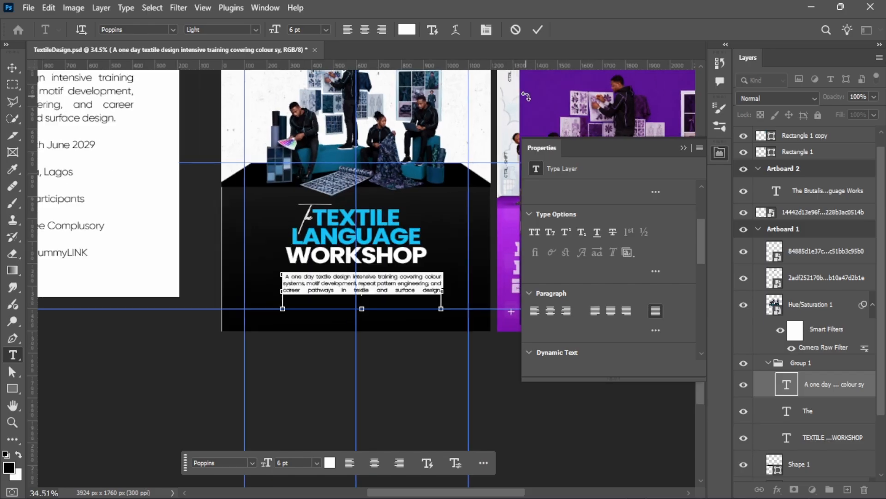
# Try left-aligning the justified description's last line, return to justified with the last line centred, and commit the text
pyautogui.scroll(3, 315, 260)
pyautogui.click(595, 311)
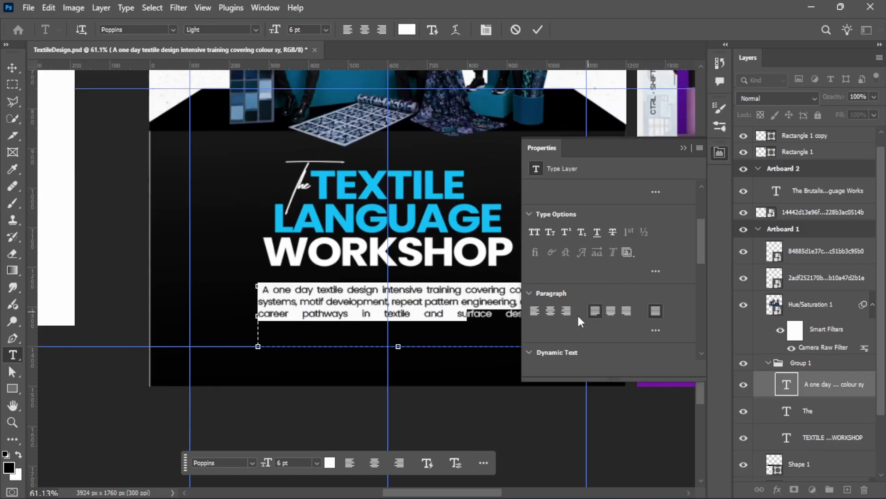
pyautogui.scroll(3, 438, 323)
pyautogui.click(610, 311)
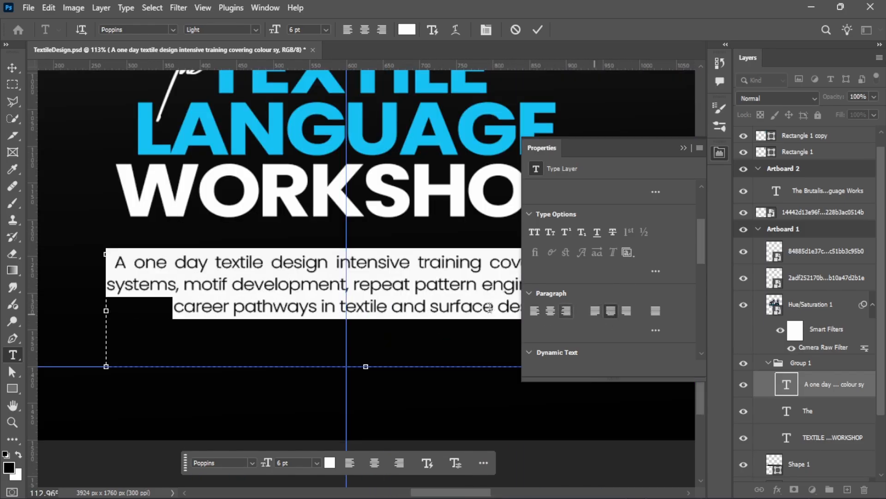
pyautogui.scroll(-2, 395, 220)
pyautogui.click(538, 30)
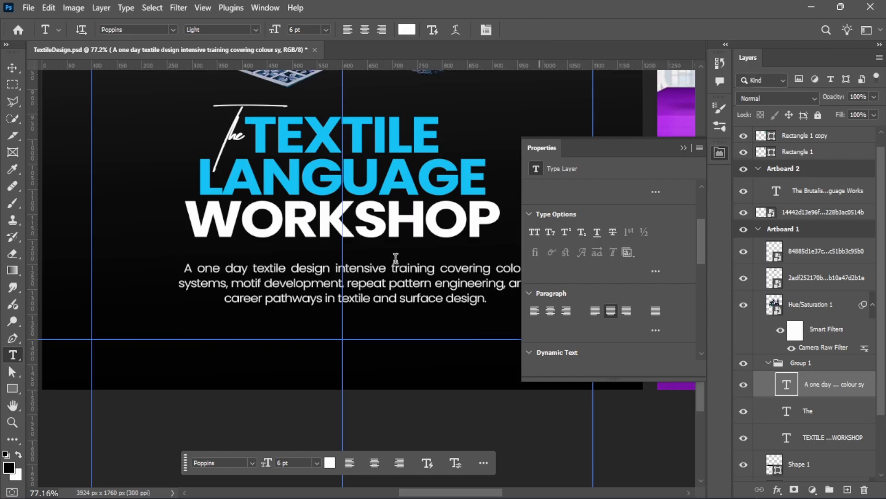
# Move the description paragraph up closer to the title and centre it horizontally on the poster
pyautogui.scroll(-3, 379, 286)
pyautogui.press('v')
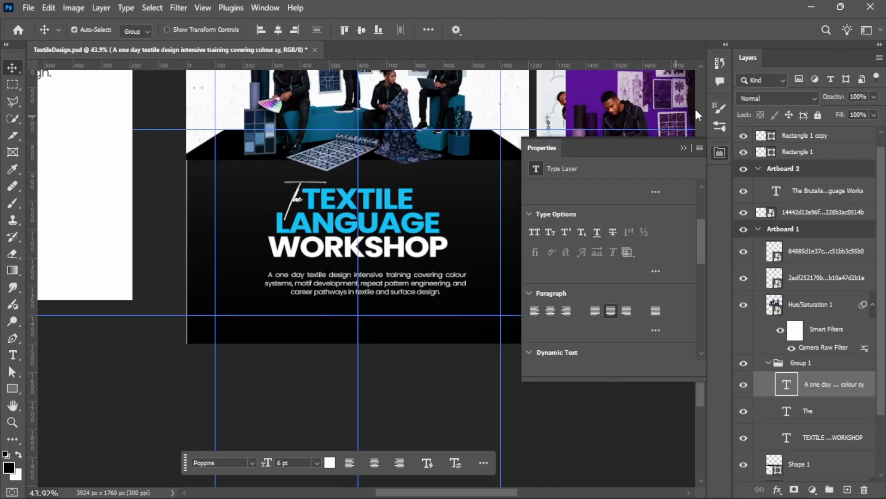
pyautogui.click(683, 148)
pyautogui.scroll(3, 394, 307)
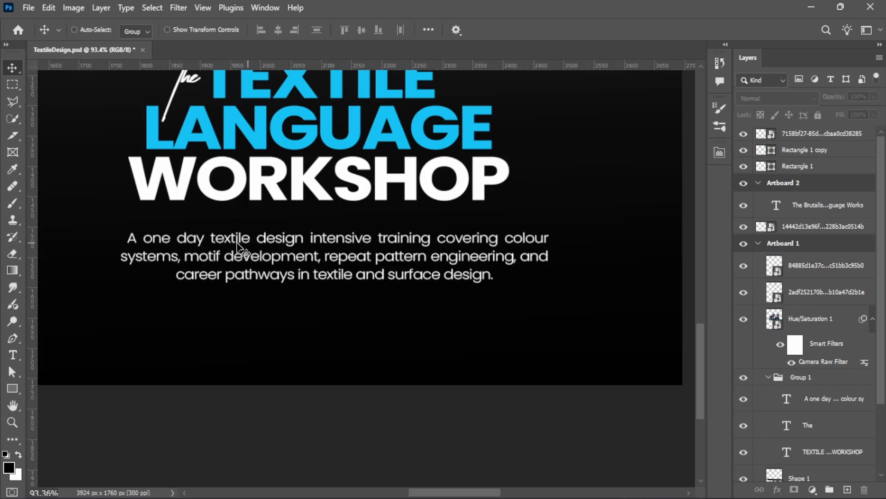
pyautogui.scroll(-5, 238, 250)
pyautogui.scroll(3, 253, 192)
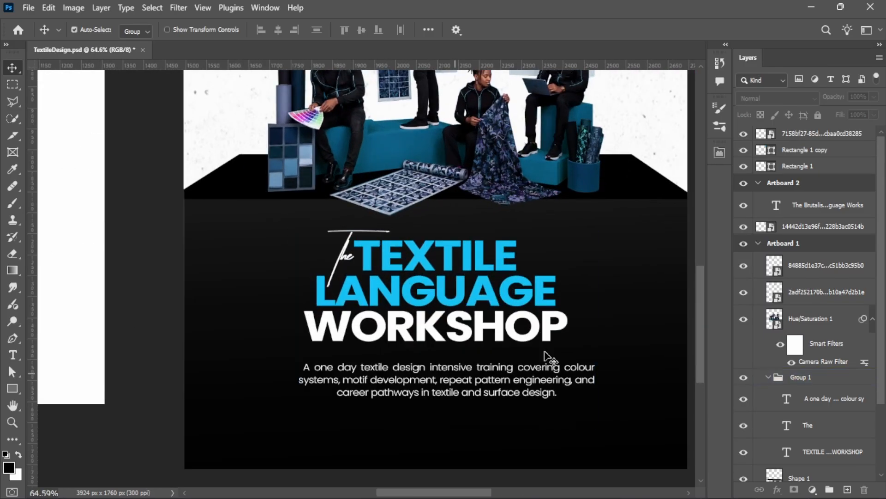
pyautogui.click(487, 391)
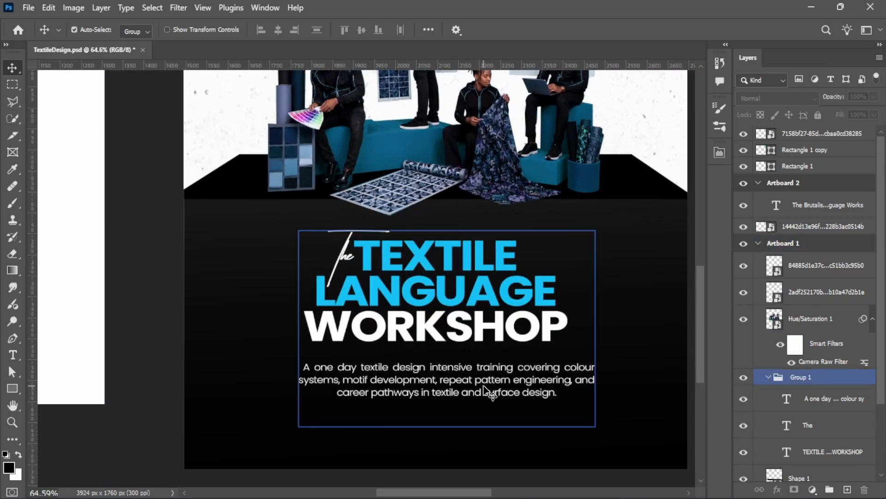
pyautogui.keyDown('ctrl'); pyautogui.click(487, 391); pyautogui.keyUp('ctrl')
pyautogui.moveTo(487, 391); pyautogui.dragTo(472, 381)
pyautogui.click(278, 30)
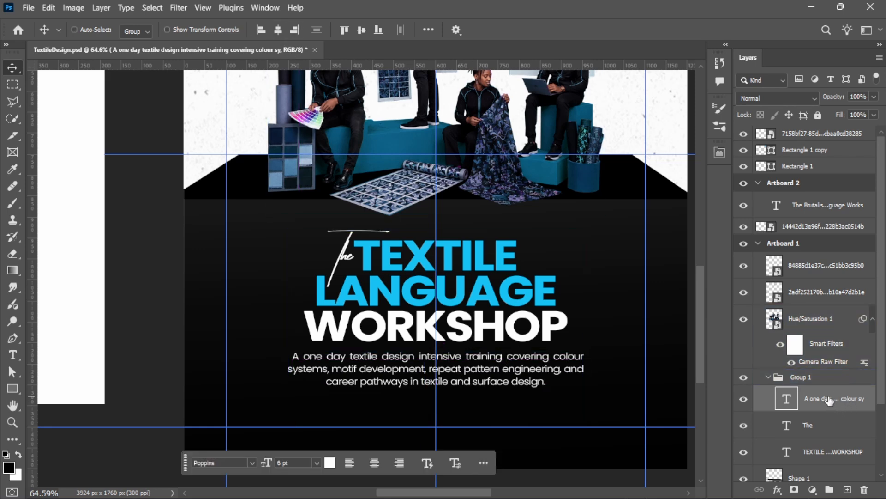
# Move the description layer out of Group 1 to the top of Artboard 1 and centre the title group horizontally
pyautogui.moveTo(830, 400); pyautogui.dragTo(813, 255)
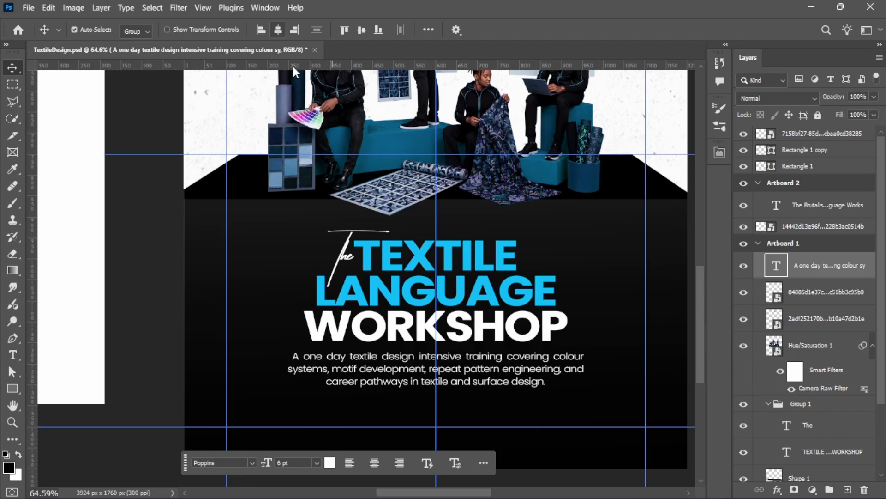
pyautogui.click(414, 303)
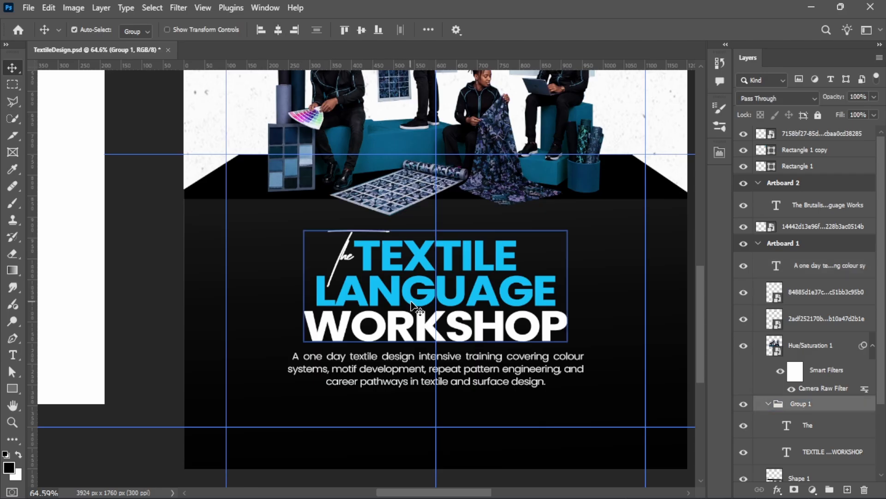
pyautogui.click(276, 32)
# Review the whole poster beside the content list on Artboard 2 and save the document
pyautogui.scroll(-8, 365, 271)
pyautogui.click(443, 399)
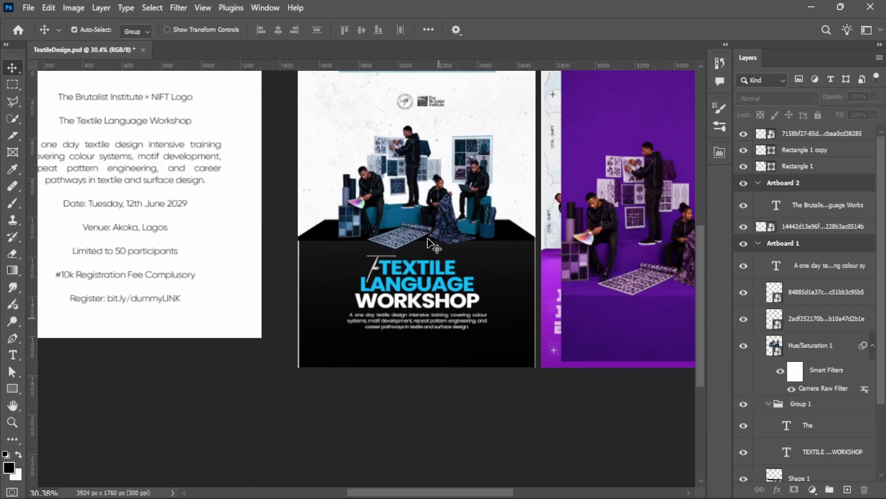
pyautogui.scroll(3, 429, 245)
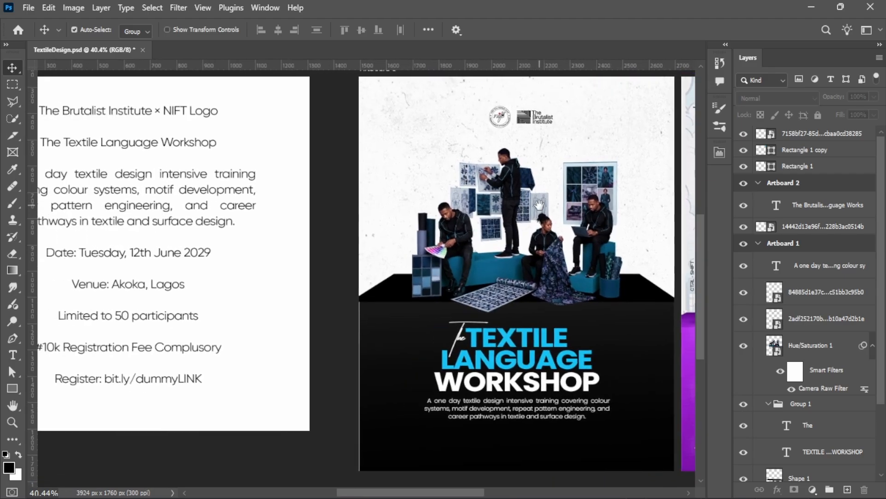
pyautogui.moveTo(539, 205); pyautogui.dragTo(521, 191)
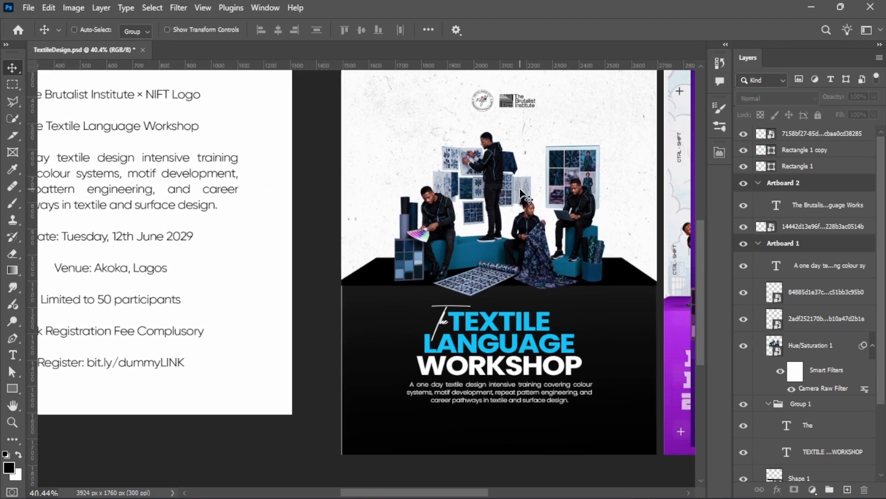
pyautogui.keyDown('ctrl'); pyautogui.click(184, 371); pyautogui.keyUp('ctrl')
pyautogui.scroll(-3, 302, 251)
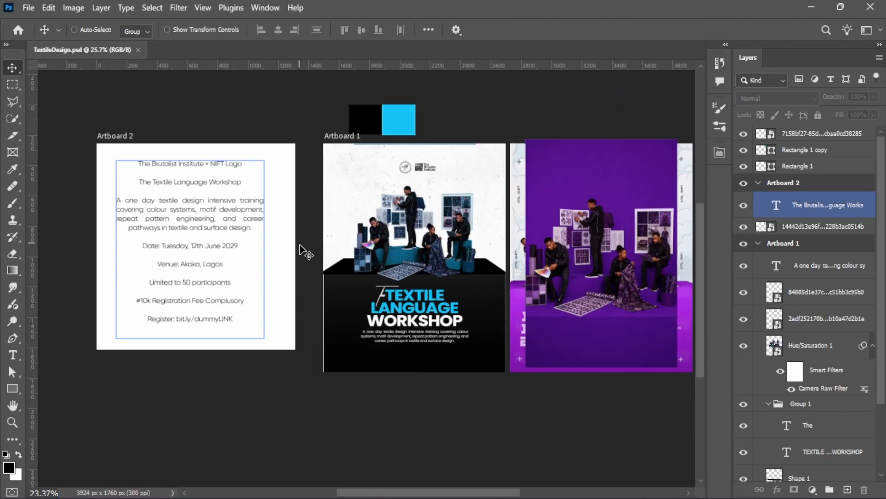
# Draw a rectangle about 574 by 65 px below the description and fully round its corners to about 32 px
pyautogui.scroll(5, 397, 352)
pyautogui.press('u')
pyautogui.moveTo(290, 348); pyautogui.dragTo(605, 381)
pyautogui.scroll(5, 303, 364)
pyautogui.moveTo(276, 331); pyautogui.dragTo(374, 340)
pyautogui.click(684, 148)
pyautogui.scroll(-4, 408, 319)
# Reposition the rounded rectangle beneath the description and centre it horizontally on the artboard
pyautogui.press('v')
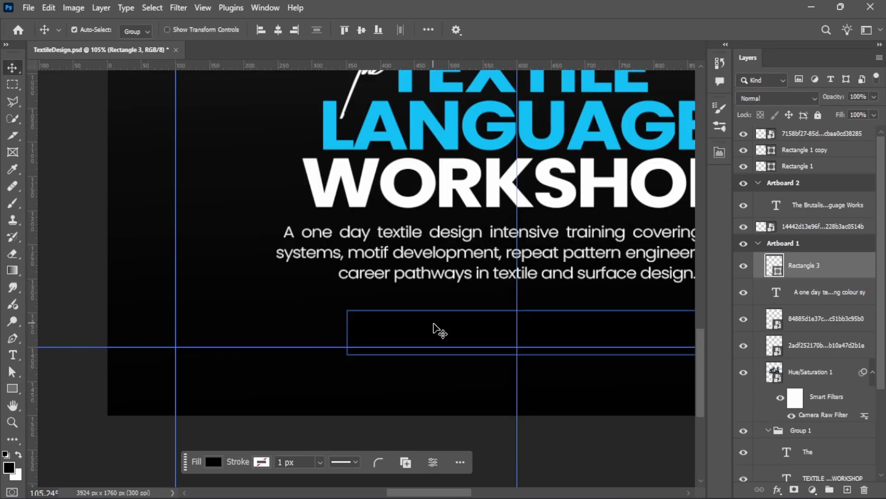
pyautogui.moveTo(435, 325); pyautogui.dragTo(388, 323)
pyautogui.scroll(-5, 319, 305)
pyautogui.scroll(3, 322, 307)
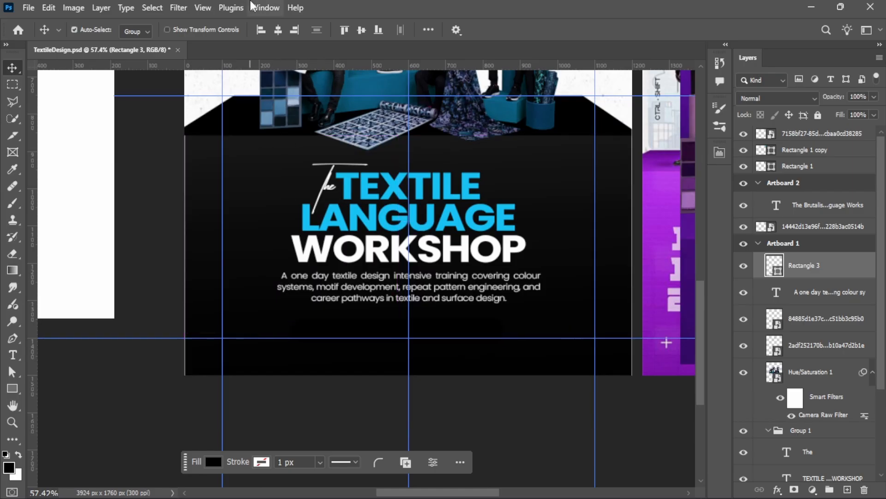
pyautogui.click(278, 29)
# Give the rounded bar below the description a white 1 px stroke with the dashed line style
pyautogui.scroll(3, 434, 307)
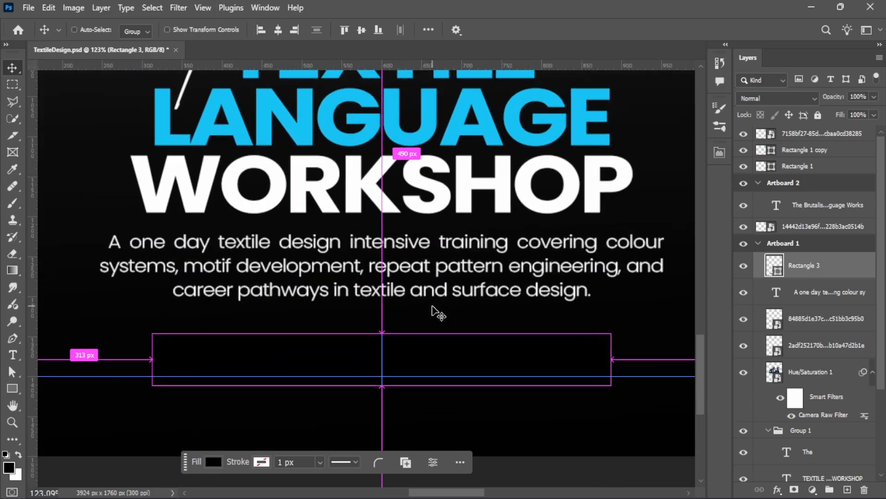
pyautogui.press('u')
pyautogui.click(719, 154)
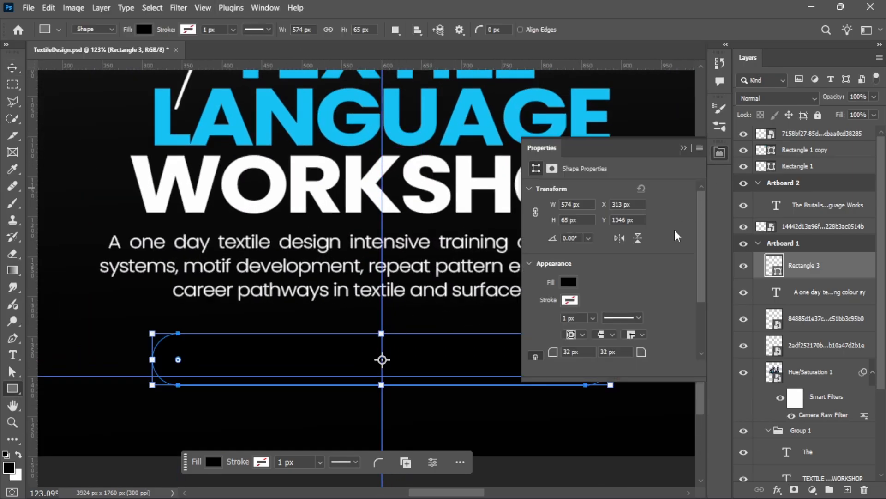
pyautogui.click(571, 300)
pyautogui.click(542, 325)
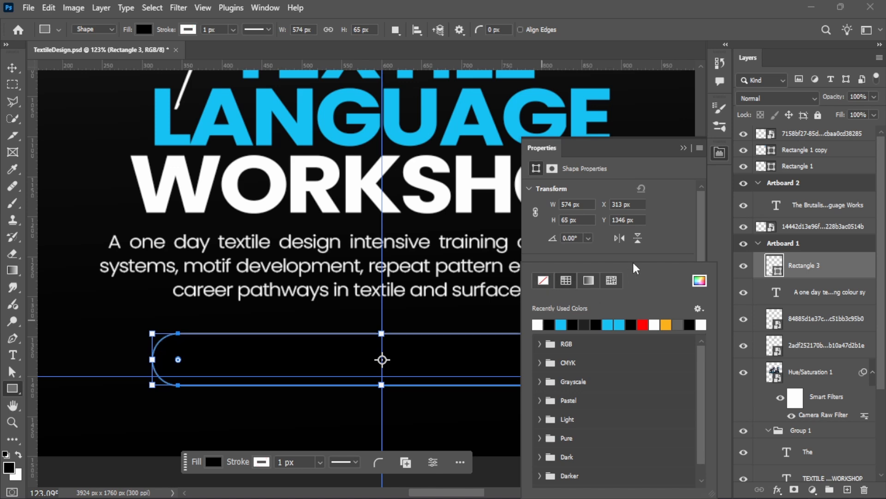
pyautogui.click(667, 242)
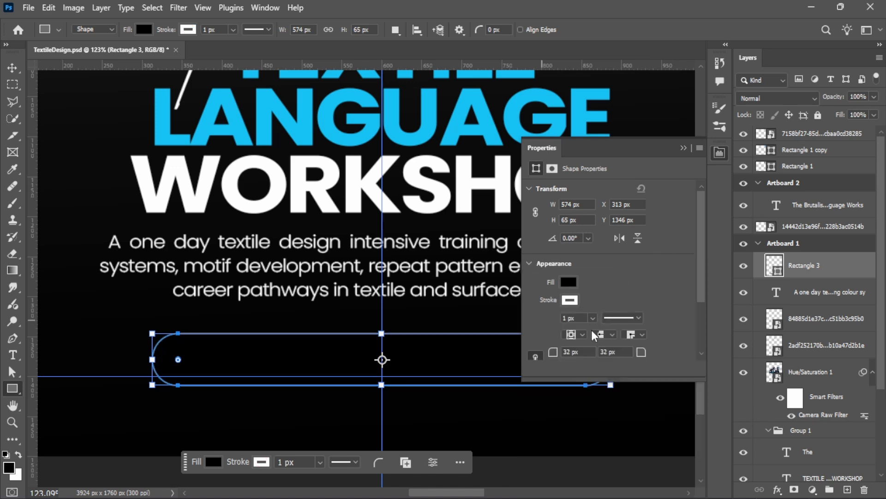
pyautogui.click(639, 318)
pyautogui.click(616, 379)
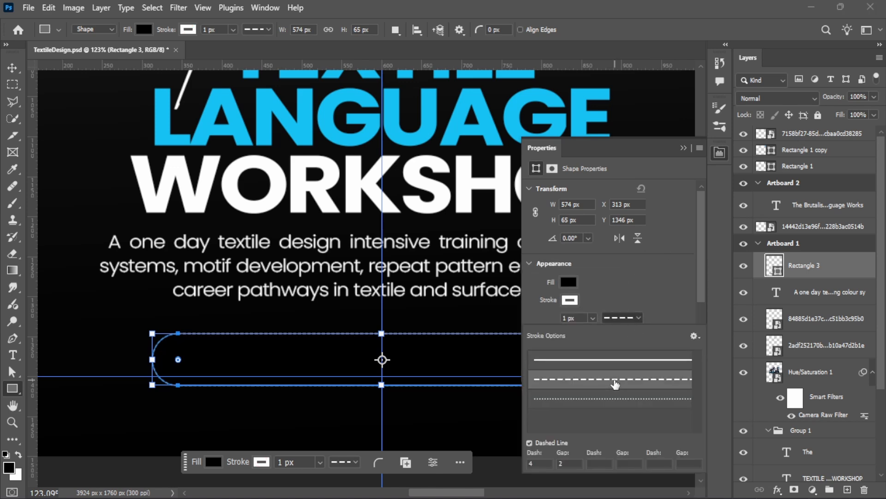
pyautogui.click(12, 68)
# Examine the bar's dashed outline up close and against the whole poster, then close the shape properties
pyautogui.scroll(-3, 293, 275)
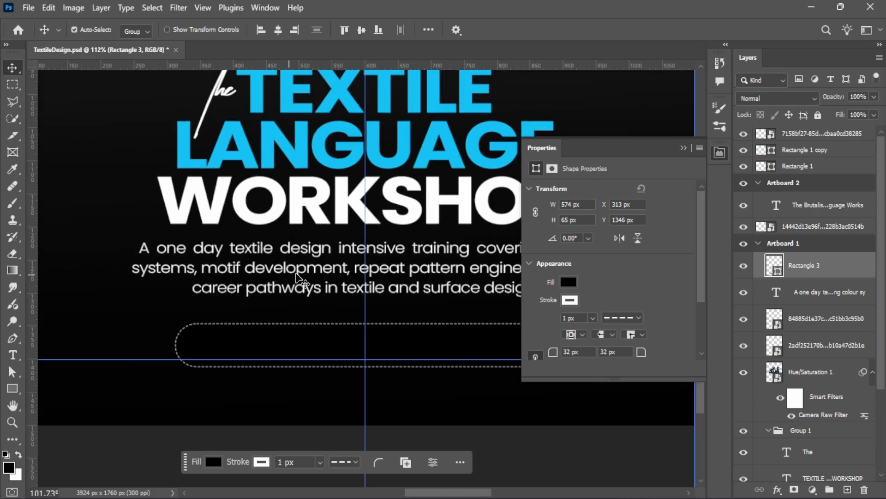
pyautogui.scroll(5, 301, 331)
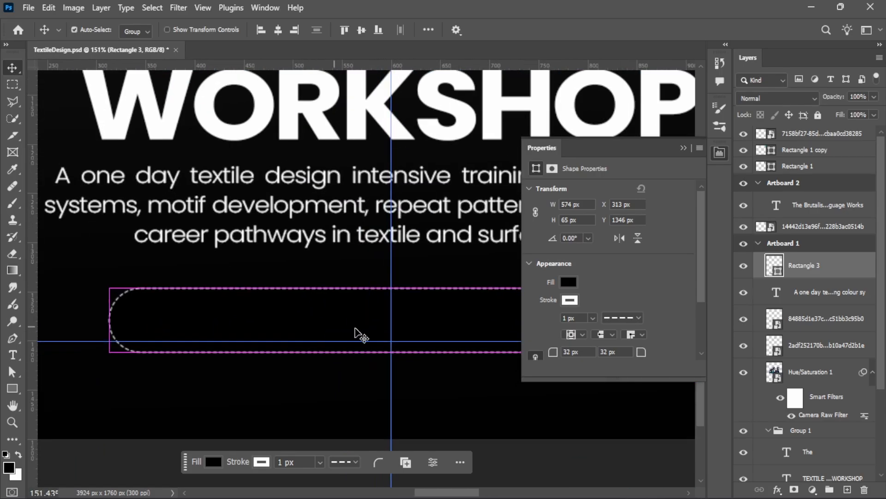
pyautogui.scroll(-6, 358, 332)
pyautogui.moveTo(334, 324); pyautogui.dragTo(340, 324)
pyautogui.scroll(-3, 341, 325)
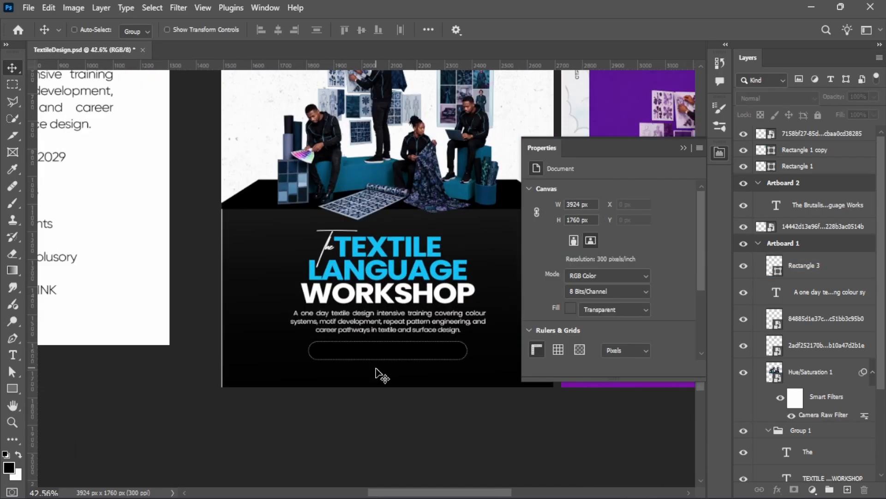
pyautogui.scroll(5, 400, 340)
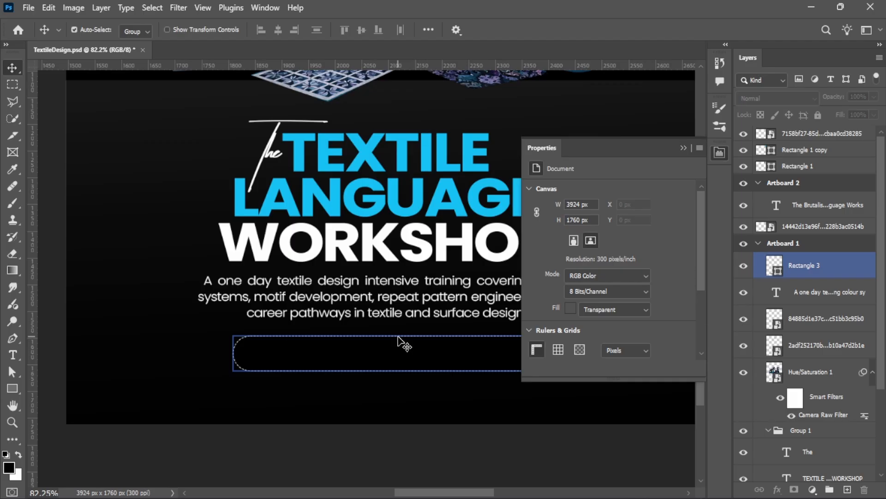
pyautogui.scroll(-3, 399, 340)
pyautogui.scroll(3, 423, 257)
pyautogui.click(683, 150)
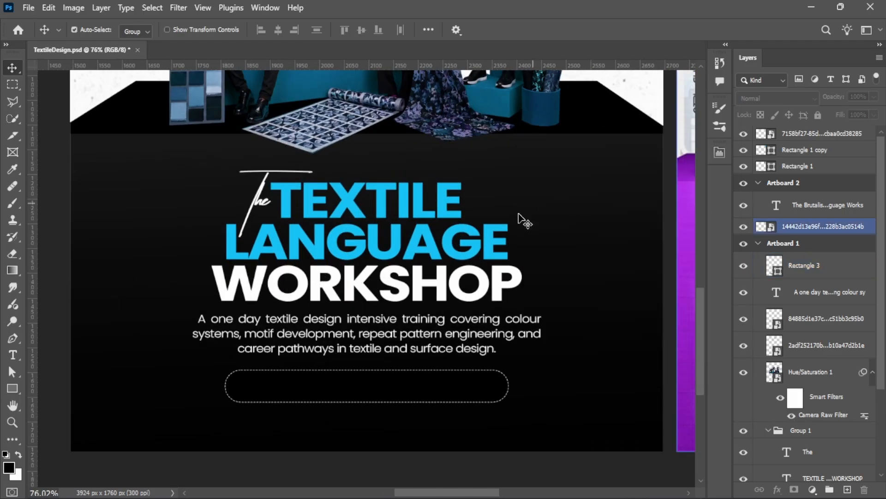
# Move the title group, the description and the rounded bar up so they stack more tightly
pyautogui.moveTo(430, 222); pyautogui.dragTo(430, 212)
pyautogui.moveTo(404, 332); pyautogui.dragTo(405, 318)
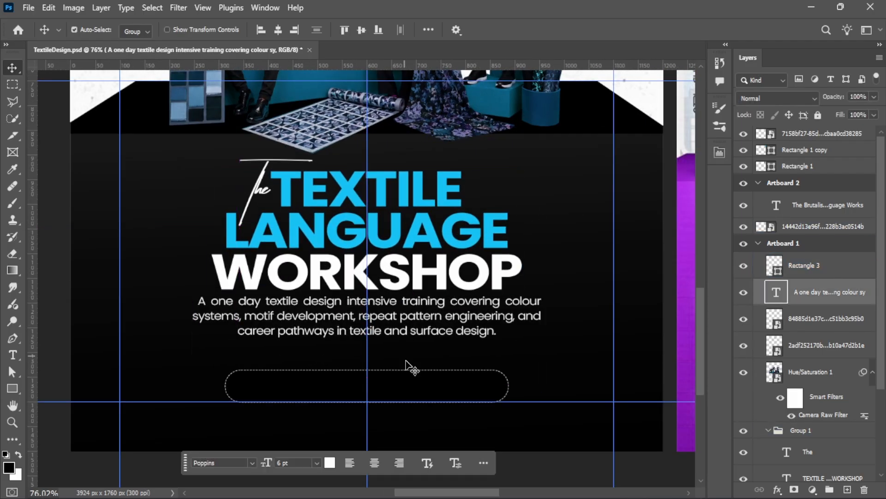
pyautogui.moveTo(410, 384); pyautogui.dragTo(412, 358)
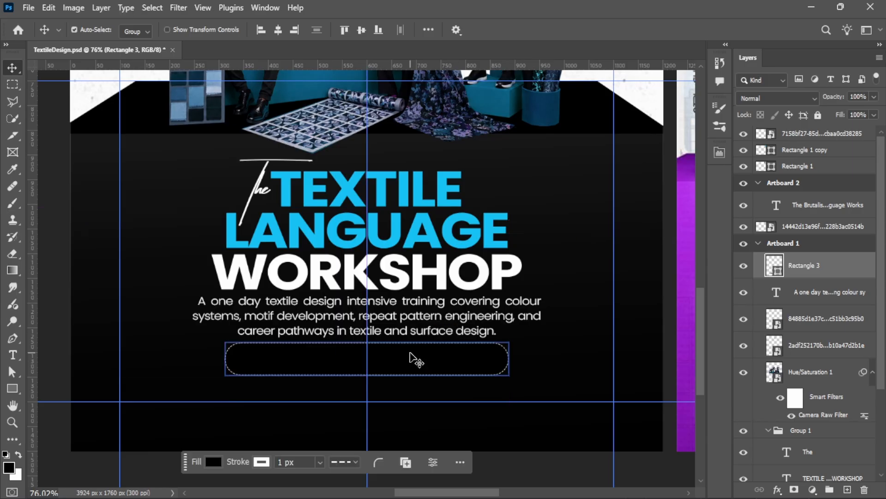
# Duplicate the rounded bar and fill the copy with white (ffffff)
pyautogui.scroll(3, 351, 365)
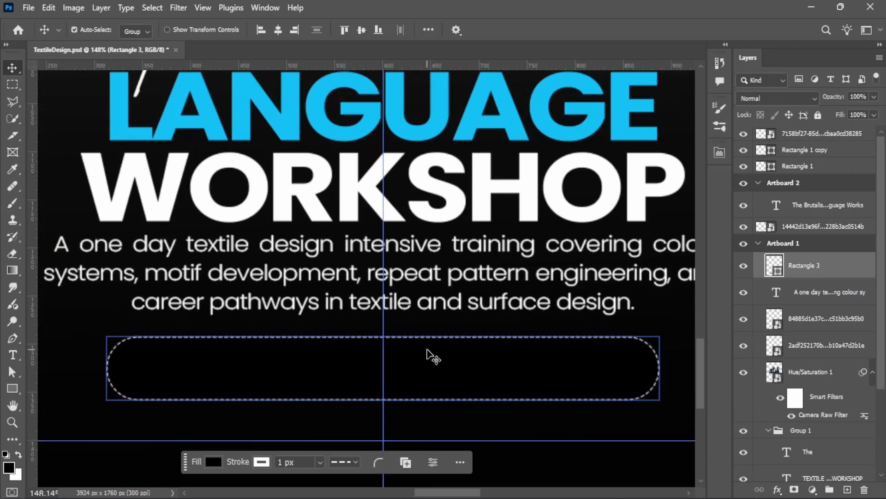
pyautogui.hotkey('ctrl', 'j')
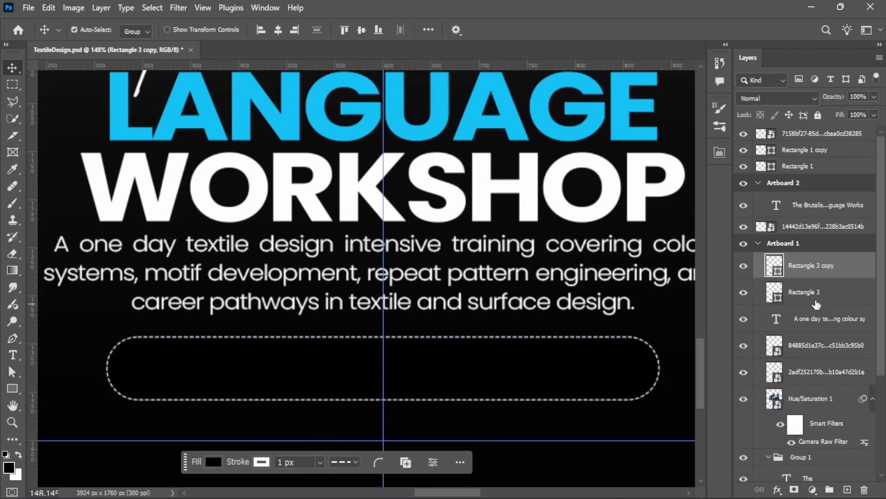
pyautogui.doubleClick(776, 266)
pyautogui.click(439, 202)
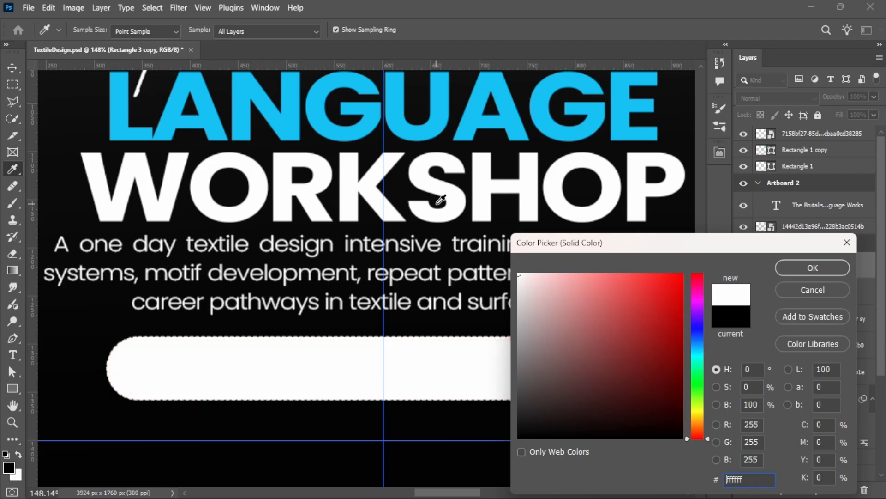
pyautogui.click(816, 268)
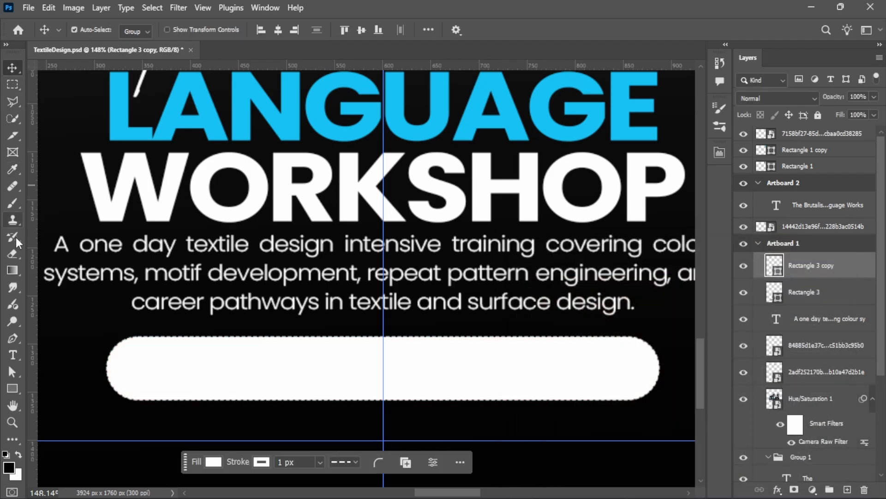
# Delete the white copy's rounded right end as a regular path and move its straight edge to the artboard's centre guide
pyautogui.press('a')
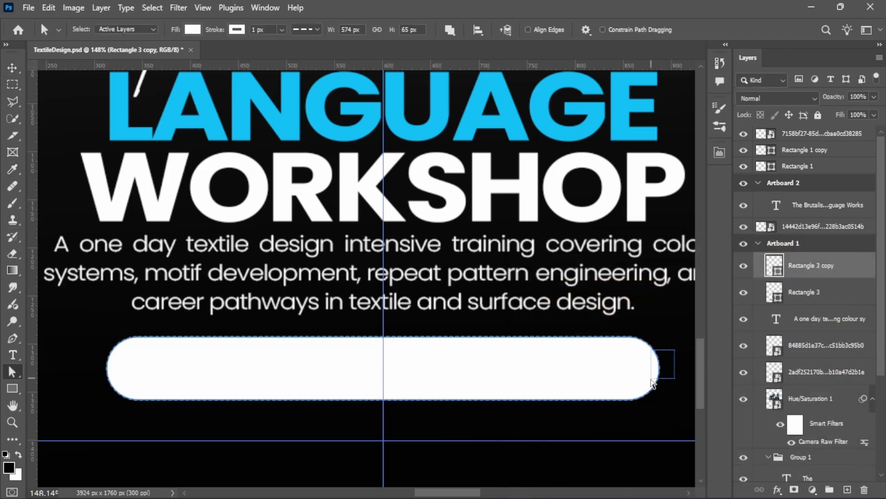
pyautogui.rightClick(12, 371)
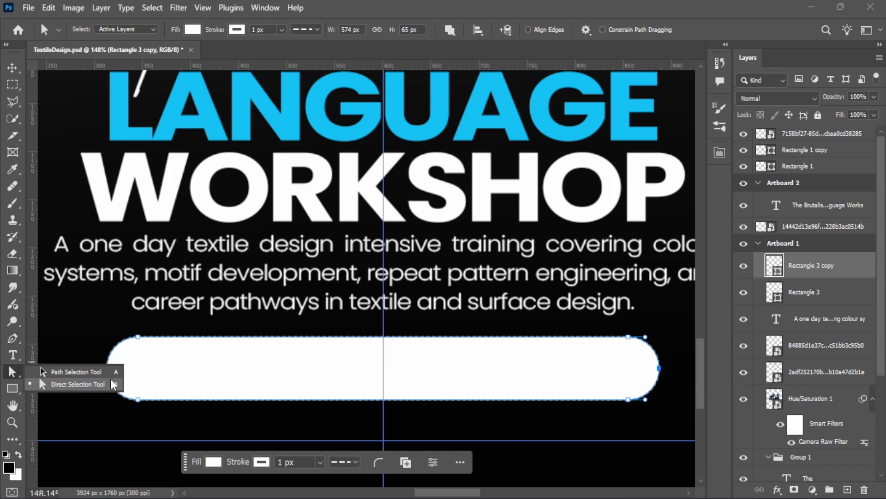
pyautogui.click(81, 385)
pyautogui.click(653, 381)
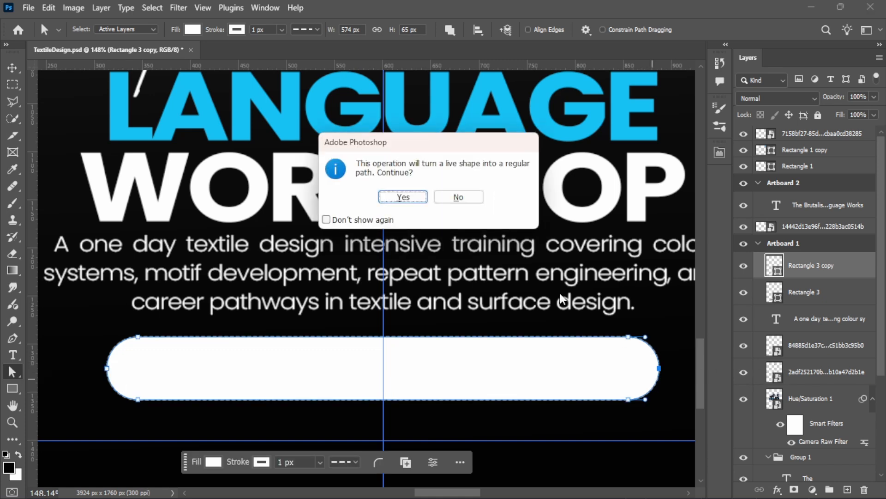
pyautogui.click(403, 197)
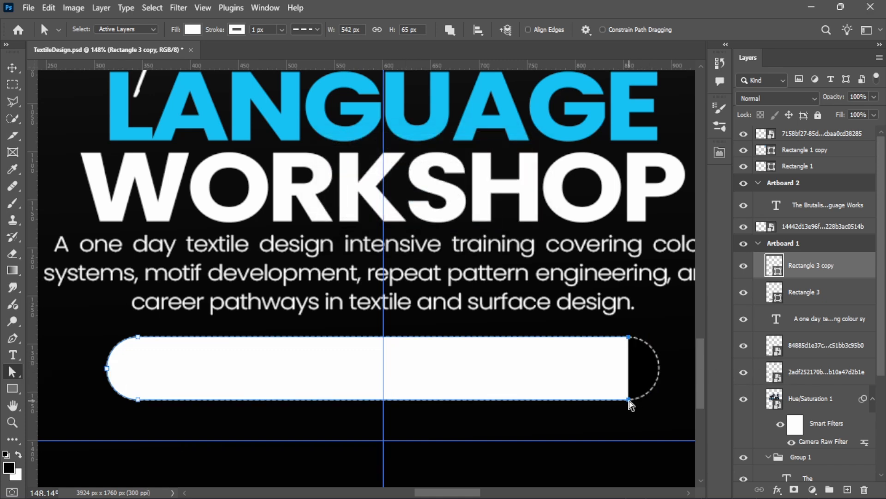
pyautogui.moveTo(630, 404); pyautogui.dragTo(383, 402)
pyautogui.click(17, 70)
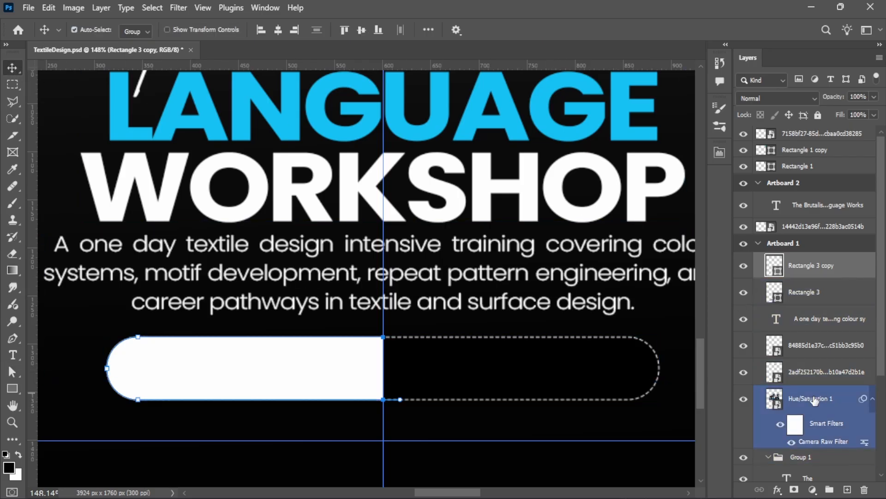
# Add a layer mask to the white half-bar and fade out its left end with a linear black-to-white gradient
pyautogui.click(794, 490)
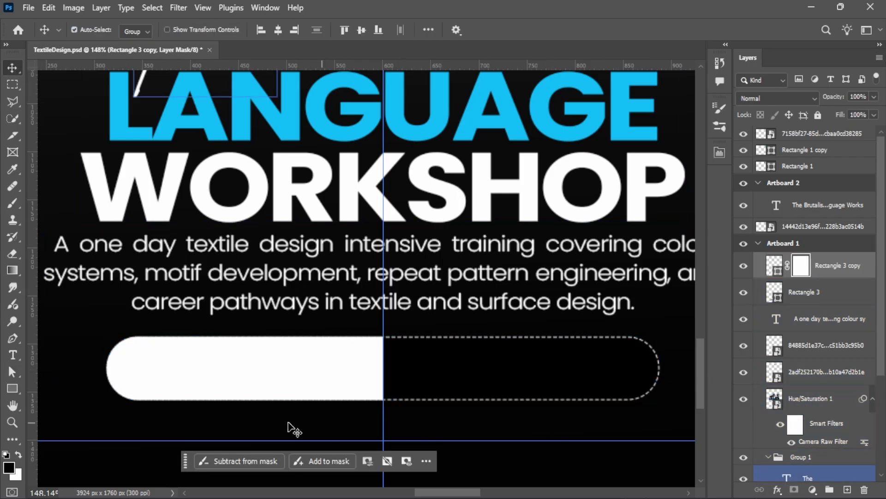
pyautogui.press('g')
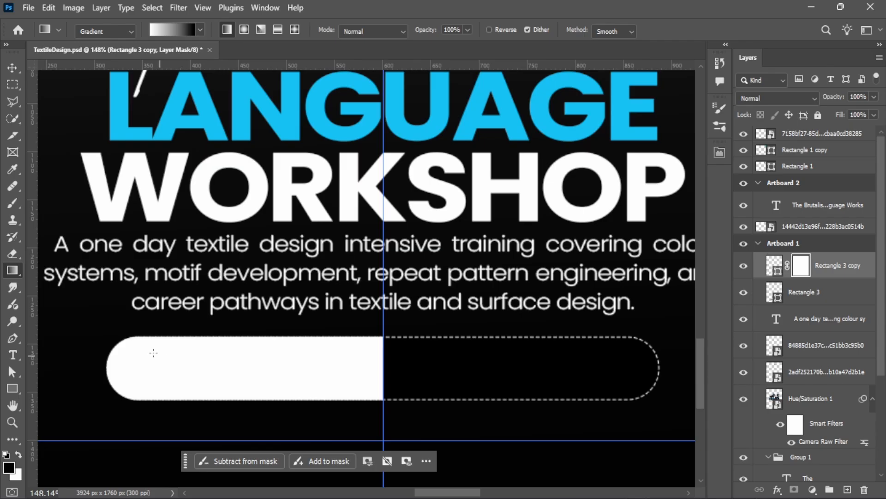
pyautogui.moveTo(91, 361); pyautogui.dragTo(180, 356)
pyautogui.hotkey('ctrl', 'z')
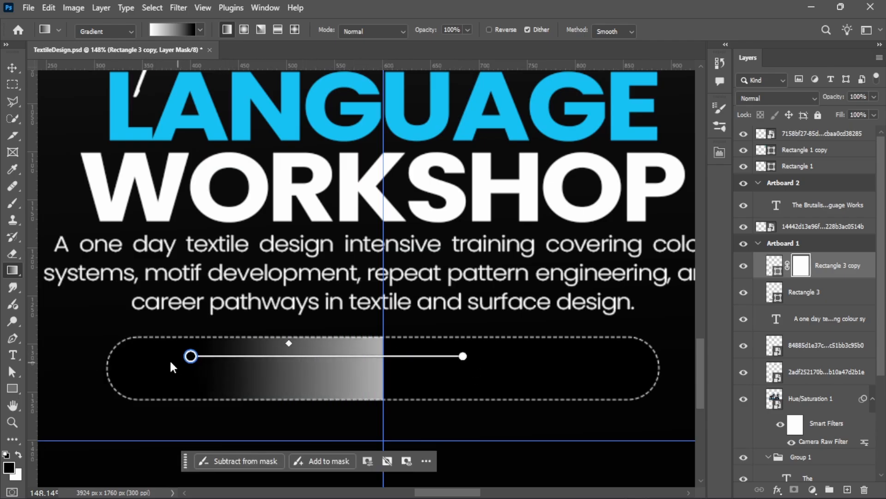
# Lower the opacity of the faded half-bar to 12% and deselect it
pyautogui.click(874, 96)
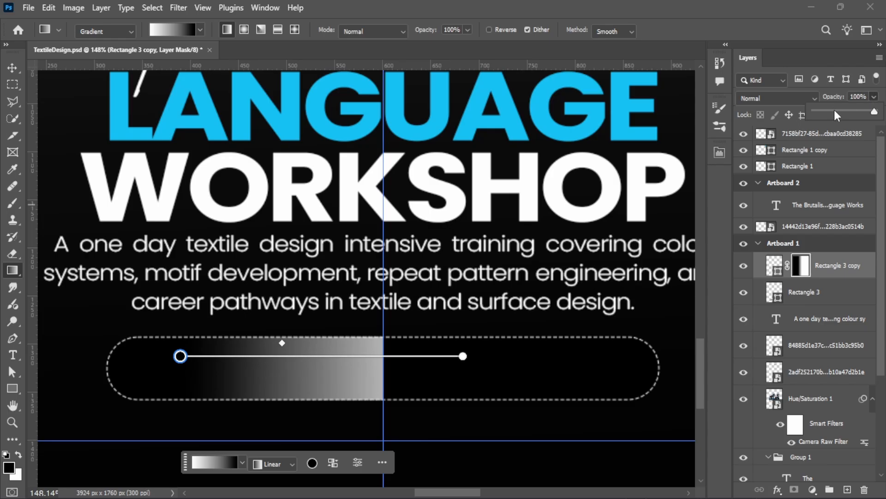
pyautogui.moveTo(835, 111); pyautogui.dragTo(825, 111)
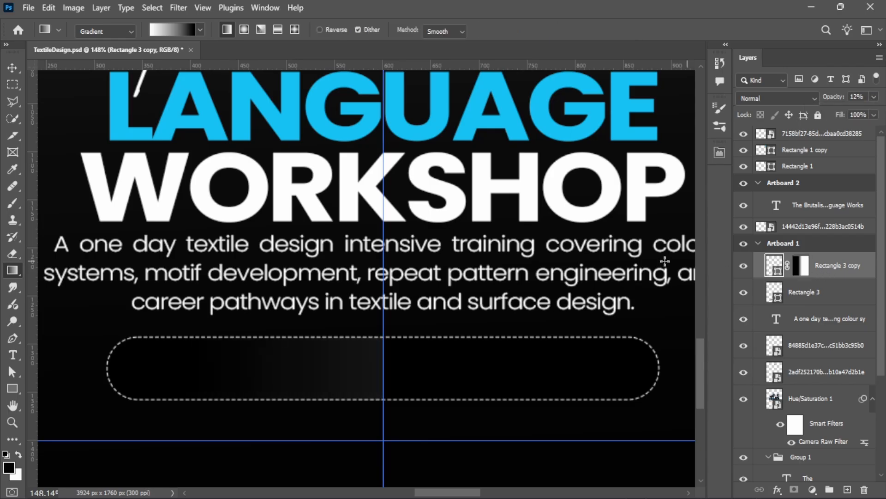
pyautogui.scroll(-5, 330, 274)
pyautogui.press('v')
pyautogui.click(408, 409)
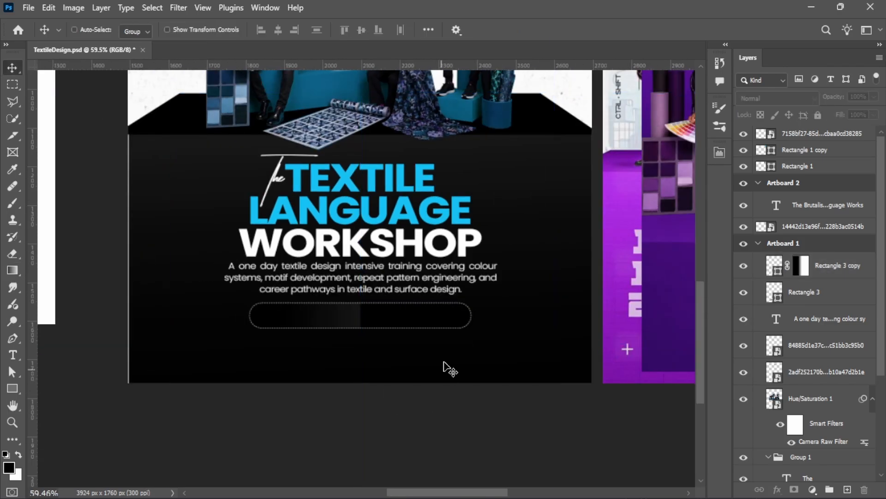
# Compare the poster with the faded half-bar hidden and shown, then fine-tune that layer's opacity
pyautogui.scroll(-3, 450, 368)
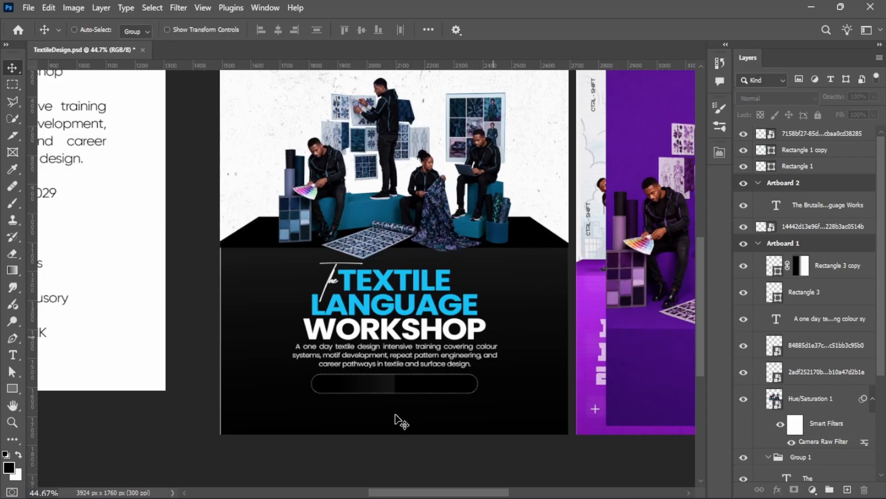
pyautogui.scroll(2, 401, 421)
pyautogui.click(740, 272)
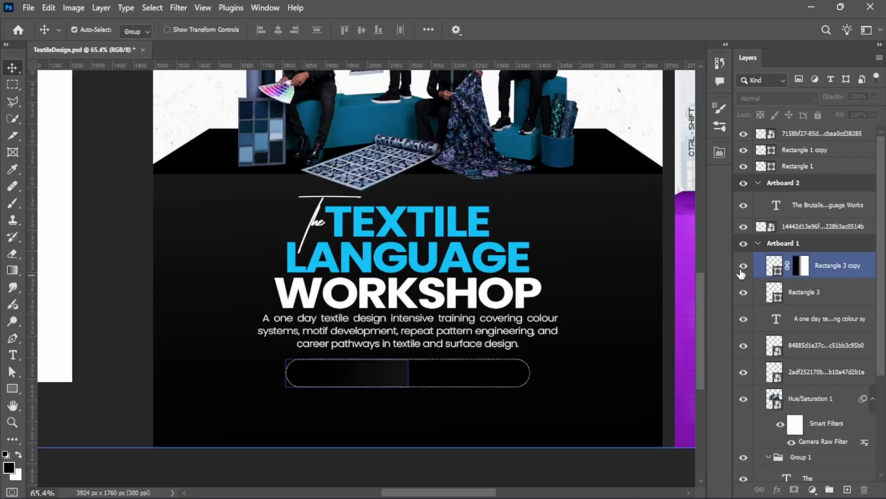
pyautogui.click(744, 267)
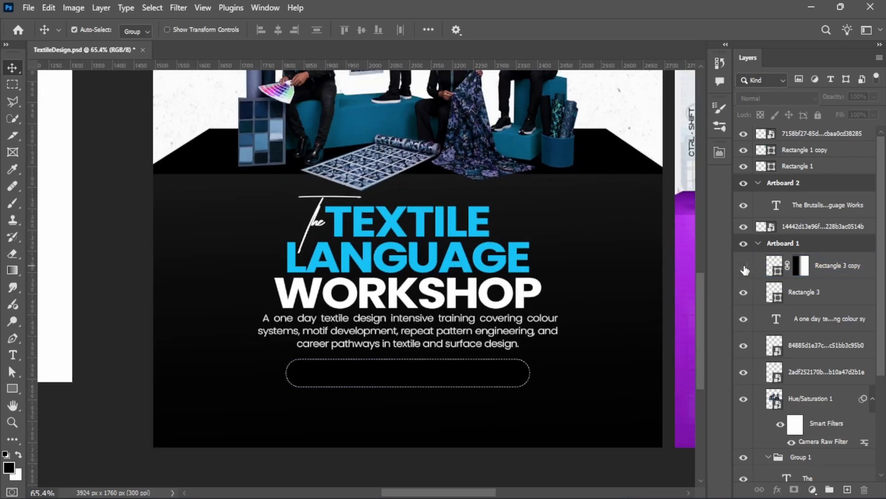
pyautogui.click(744, 267)
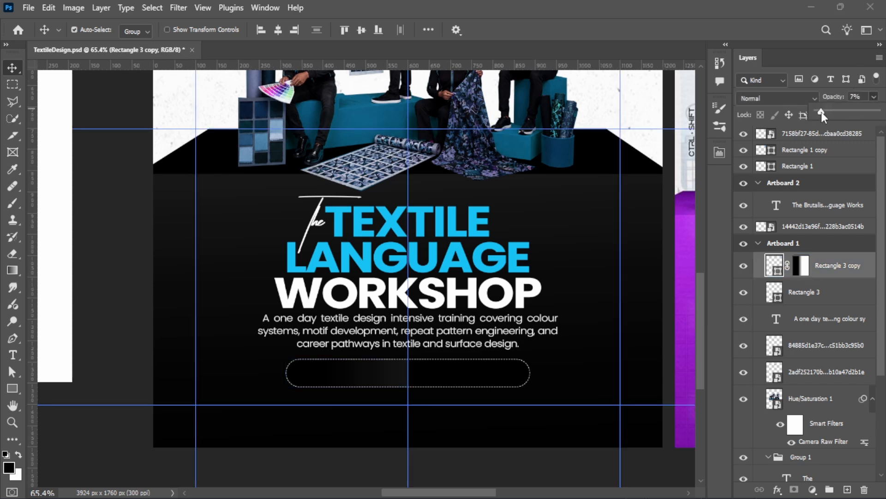
pyautogui.moveTo(822, 112); pyautogui.dragTo(825, 114)
pyautogui.click(103, 174)
pyautogui.scroll(-1, 418, 295)
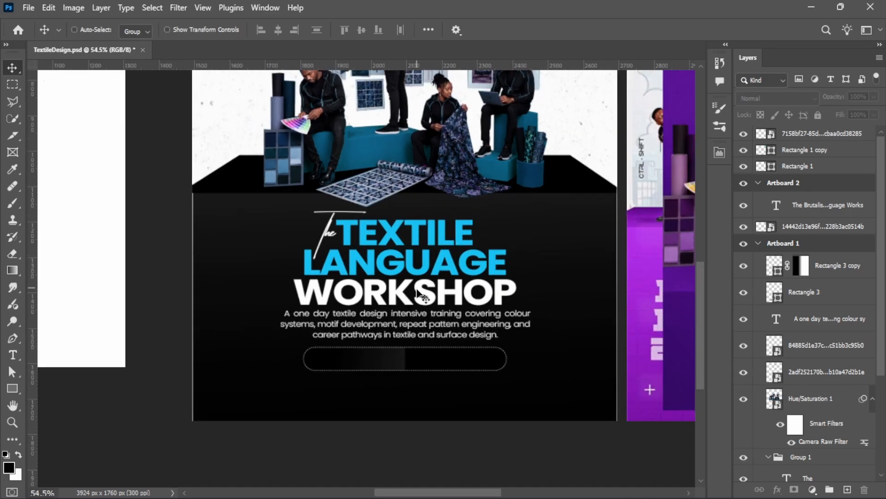
# Add a new text line reading "Register: bit.ly/dummyLINK" beside the dashed bar on the poster
pyautogui.scroll(3, 380, 329)
pyautogui.press('t')
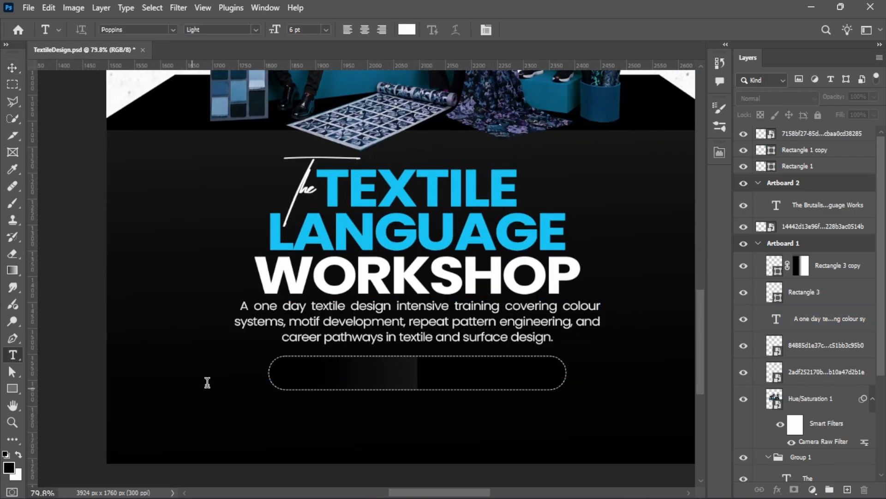
pyautogui.click(207, 382)
pyautogui.press('BackSpace')
pyautogui.write('reg')
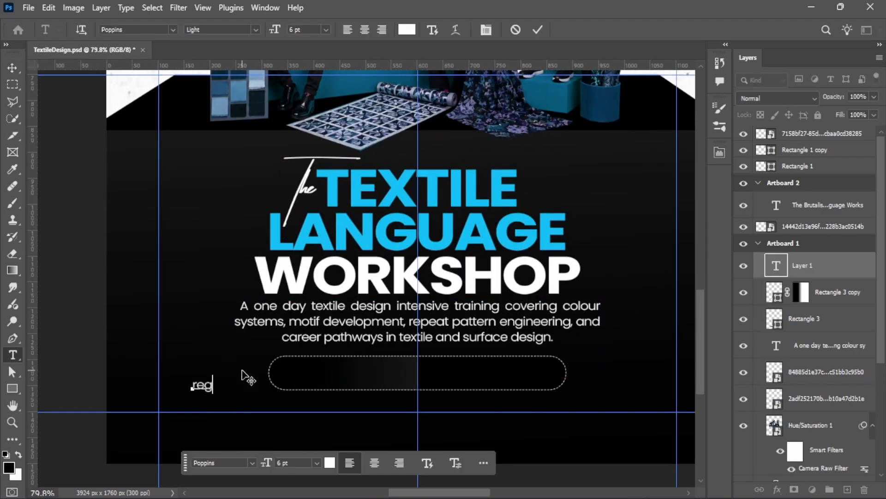
pyautogui.write('ister here')
pyautogui.scroll(-5, 248, 378)
pyautogui.scroll(5, 412, 324)
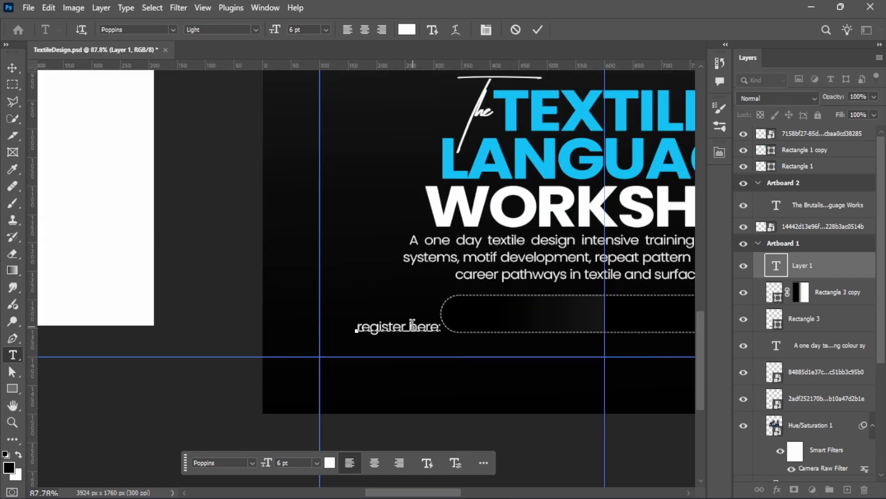
pyautogui.moveTo(410, 325); pyautogui.dragTo(451, 323)
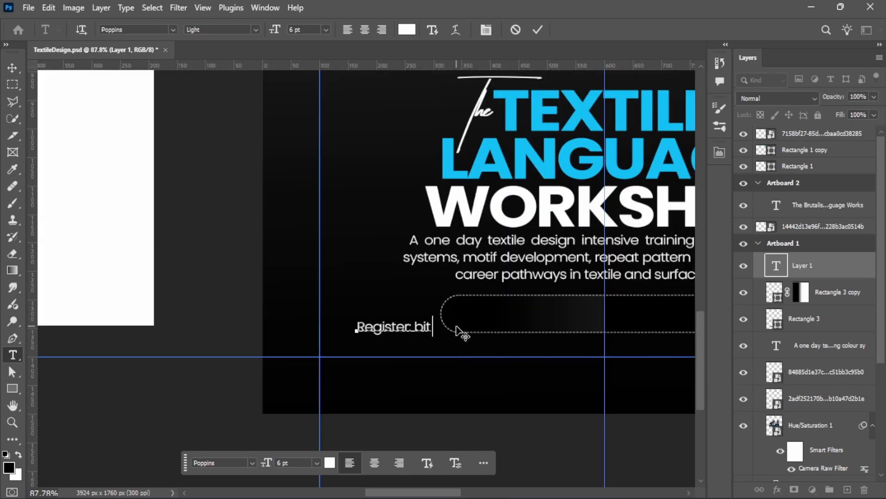
pyautogui.scroll(-4, 457, 328)
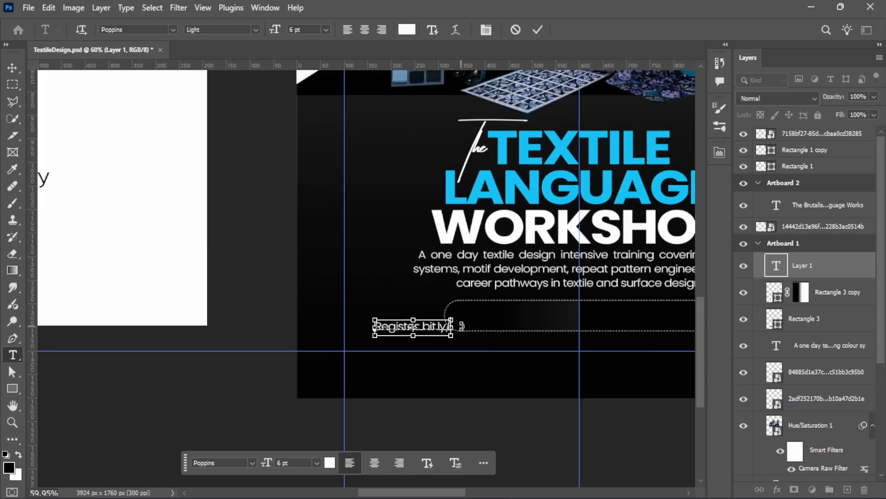
pyautogui.scroll(3, 455, 320)
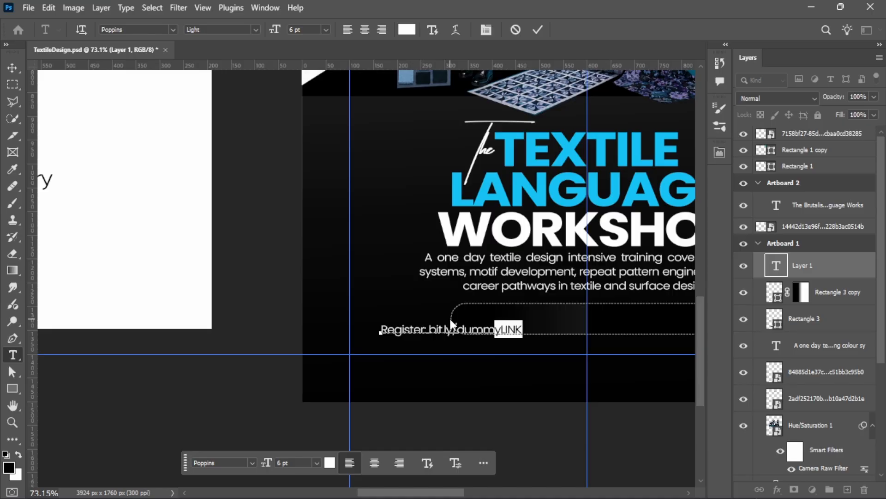
# Set the "bit.ly/dummyLINK" part of the registration text to Regular weight at 7 pt and commit the text
pyautogui.hotkey('shift', 'Left')
pyautogui.hotkey('shift', 'Left')
pyautogui.hotkey('shift', 'Left')
pyautogui.hotkey('shift', 'Left')
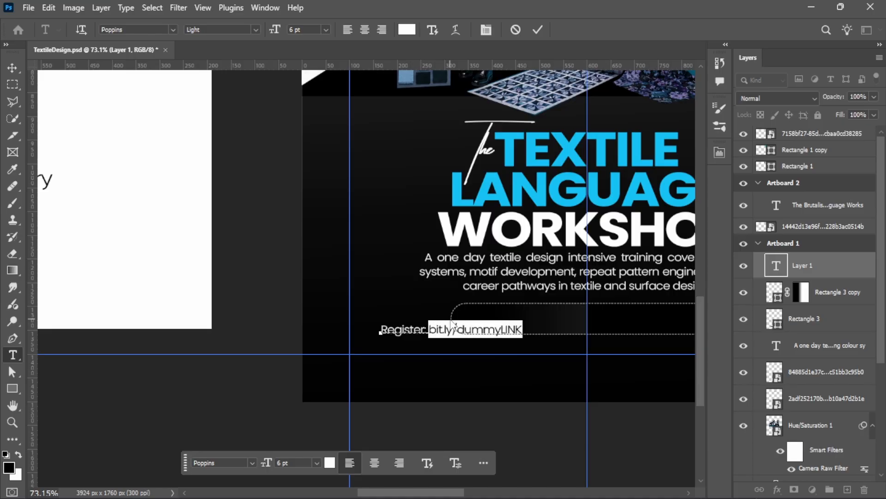
pyautogui.click(310, 29)
pyautogui.write('8')
pyautogui.press('Return')
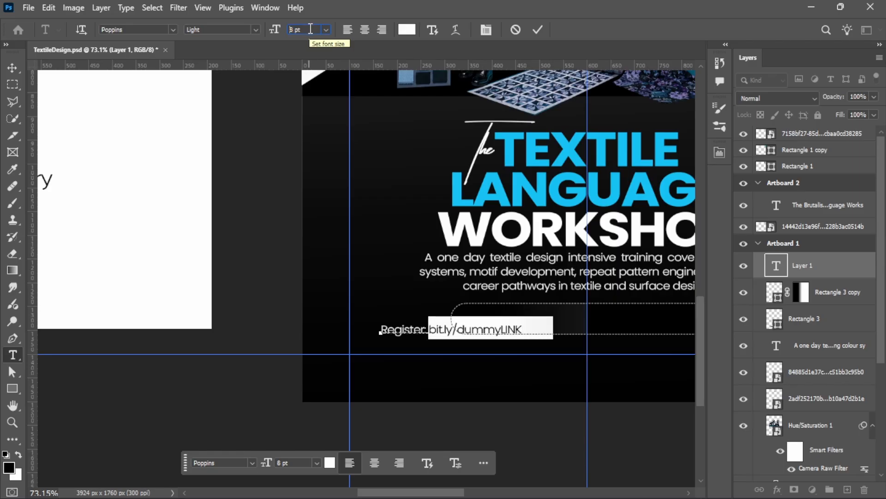
pyautogui.click(254, 31)
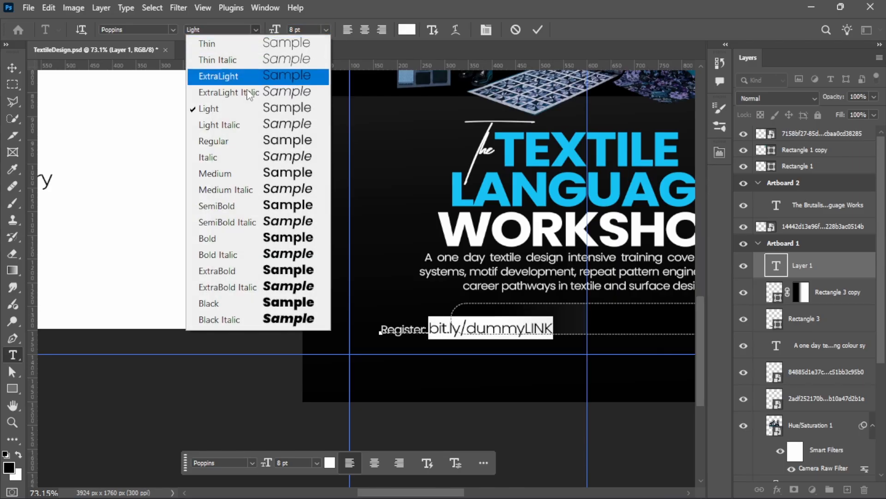
pyautogui.click(252, 140)
pyautogui.click(274, 30)
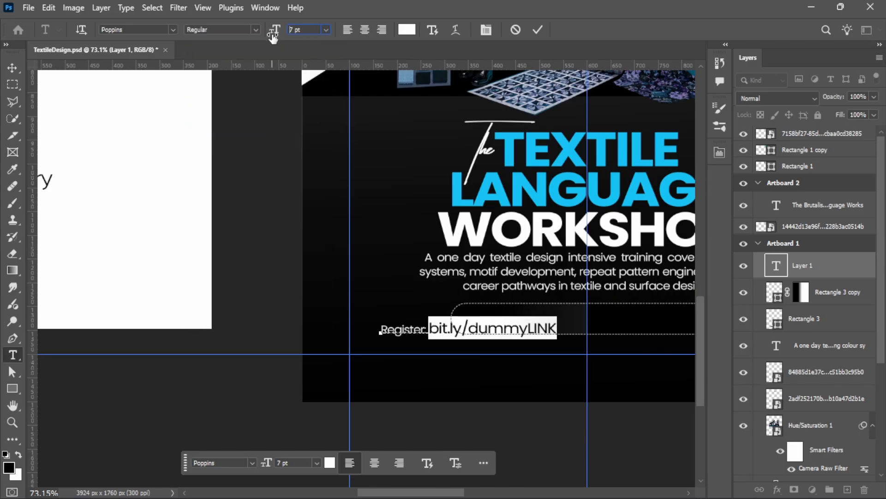
pyautogui.click(538, 29)
# Move the registration text into the dashed rounded bar and centre it there horizontally and vertically
pyautogui.press('v')
pyautogui.scroll(-3, 400, 277)
pyautogui.moveTo(375, 302); pyautogui.dragTo(446, 295)
pyautogui.scroll(4, 476, 294)
pyautogui.click(277, 31)
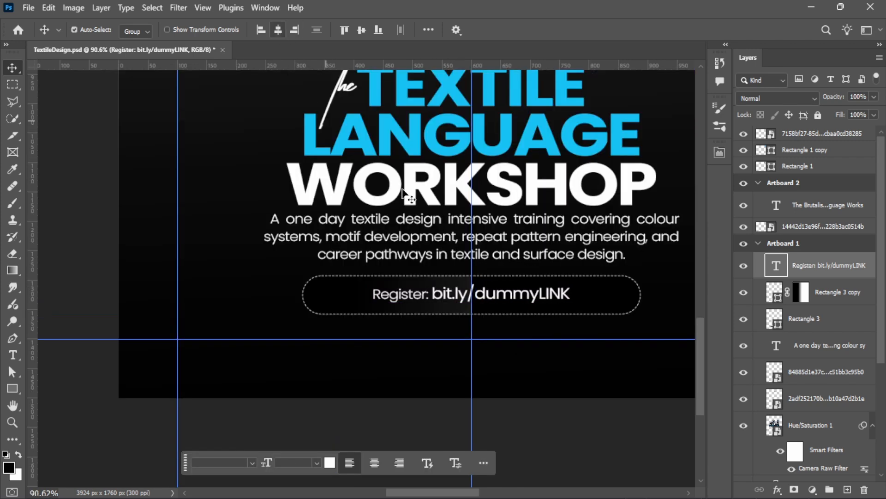
pyautogui.scroll(-3, 480, 356)
pyautogui.scroll(4, 674, 301)
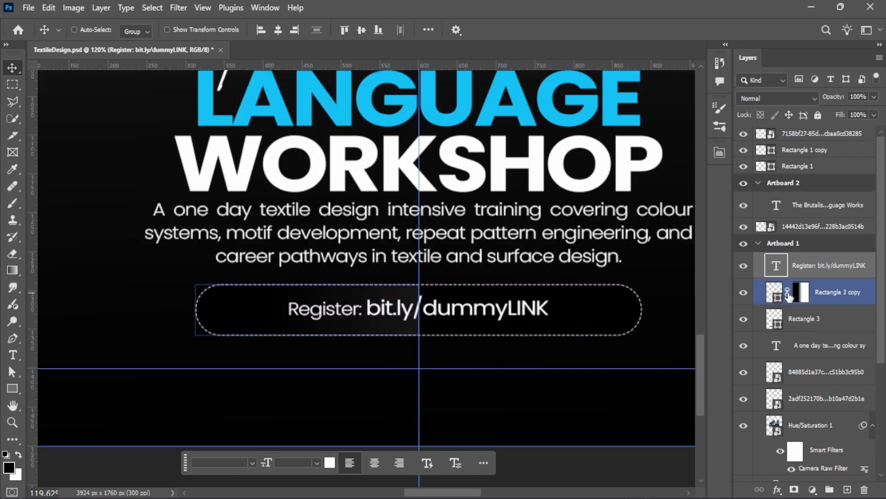
pyautogui.keyDown('ctrl'); pyautogui.click(825, 318); pyautogui.keyUp('ctrl')
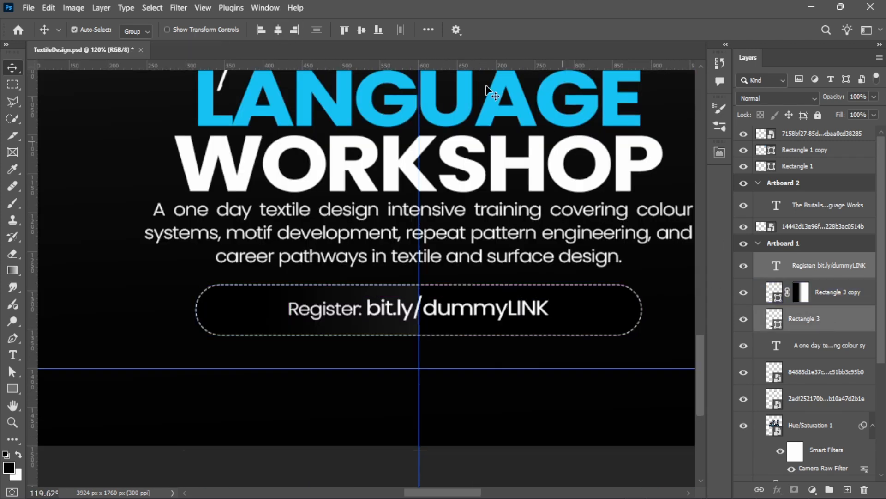
pyautogui.click(361, 30)
# Compare the poster with the brief text on Artboard 2 to check which event details are still missing
pyautogui.scroll(-6, 432, 269)
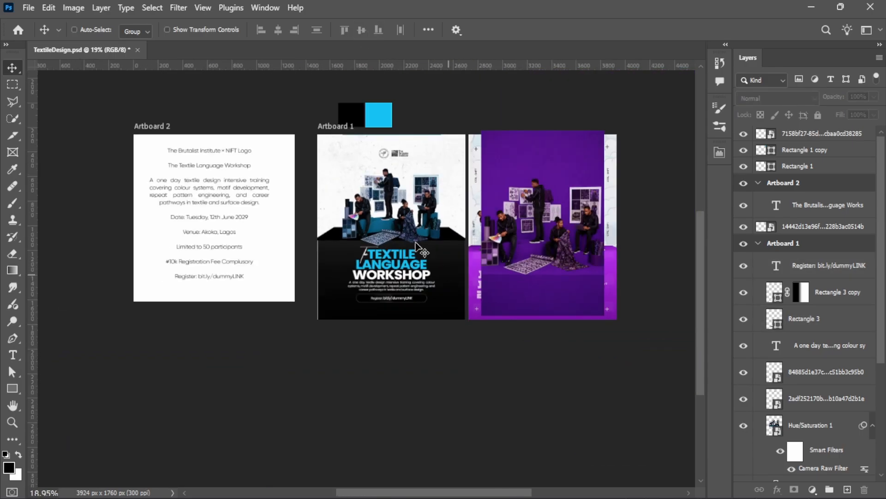
pyautogui.scroll(4, 406, 221)
pyautogui.scroll(-4, 388, 180)
pyautogui.scroll(3, 216, 233)
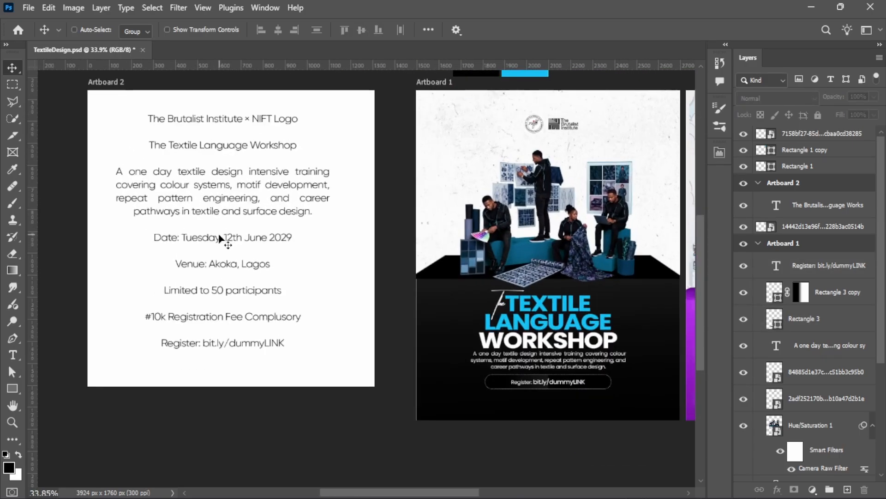
pyautogui.scroll(1, 197, 212)
pyautogui.scroll(-3, 196, 210)
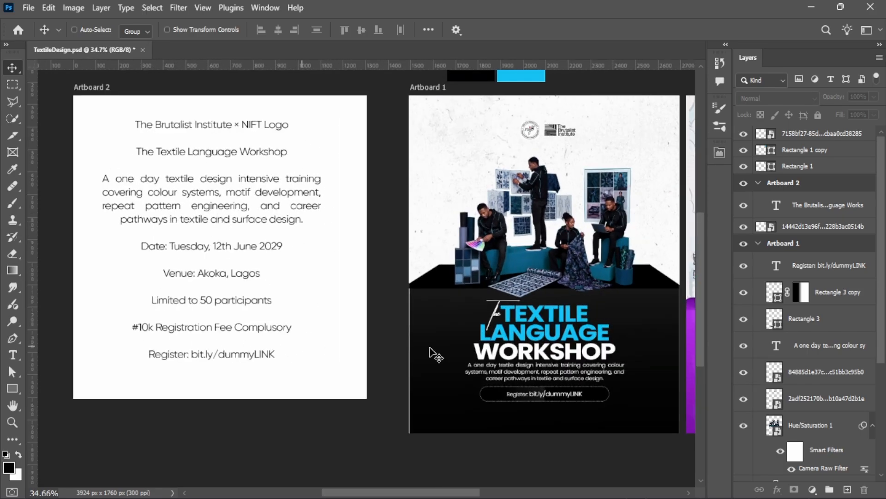
pyautogui.scroll(3, 430, 355)
# Switch to the Brave browser, open Flaticon in a new tab and search its icons for "location"
pyautogui.hotkey('alt', 'Tab')
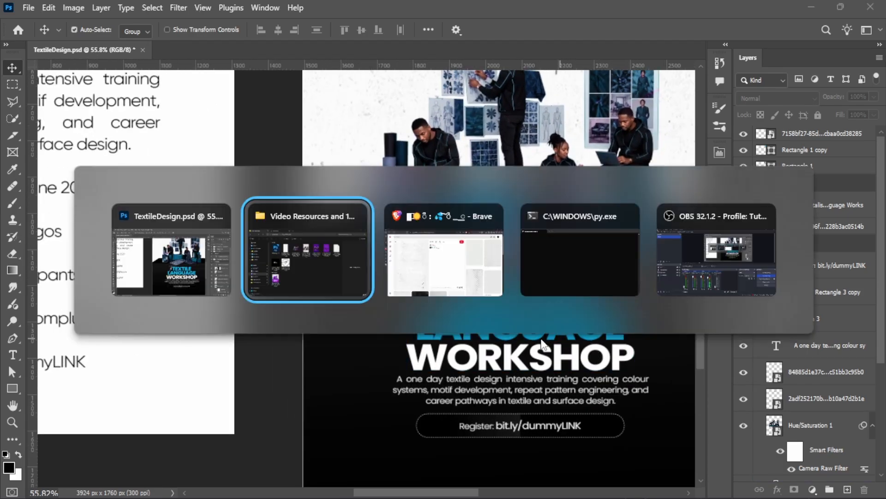
pyautogui.hotkey('alt', 'Tab')
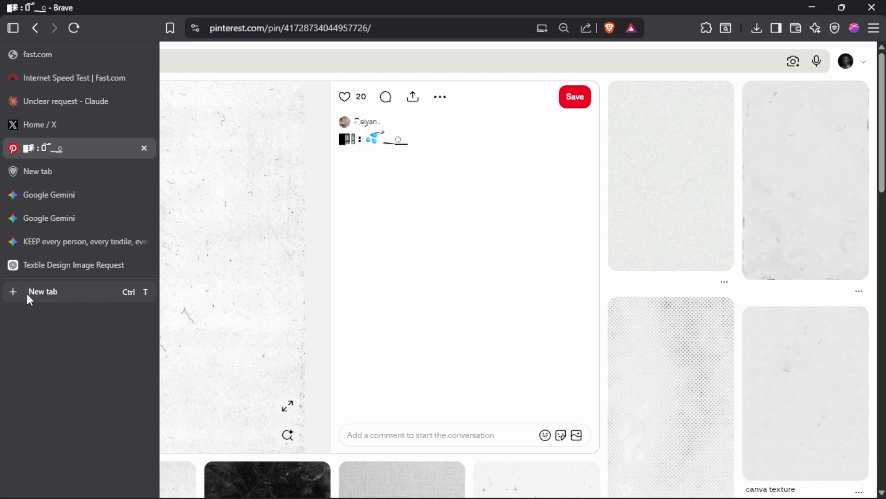
pyautogui.click(26, 294)
pyautogui.write('flaticon.com/search?word=internet')
pyautogui.press('Return')
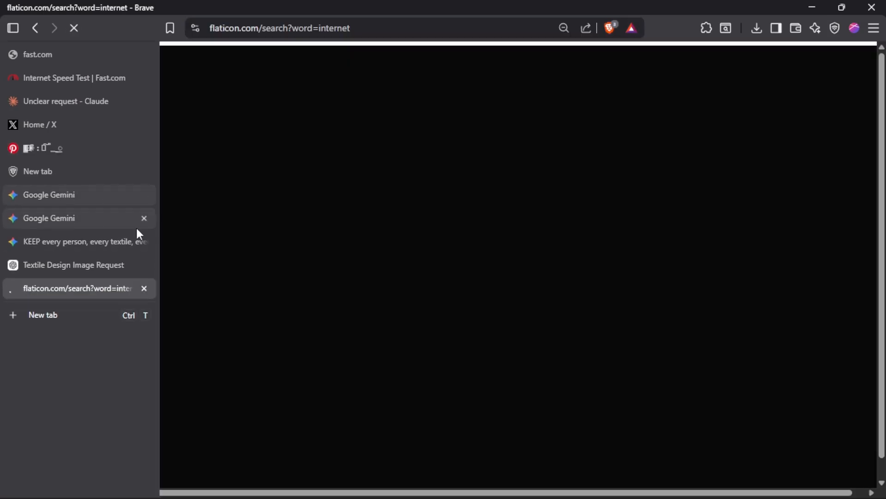
pyautogui.click(307, 85)
pyautogui.write('location')
pyautogui.press('Return')
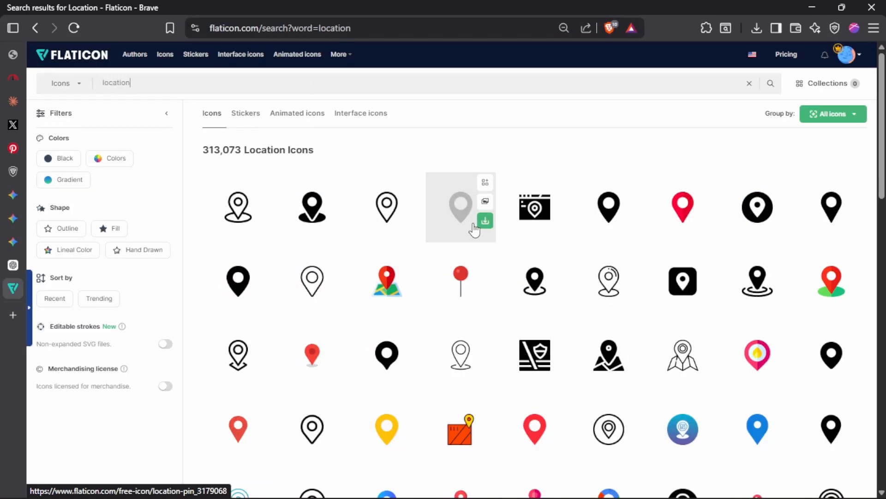
# Download the solid location pin icon as location-pin.svg into the Video Resources folder in Downloads
pyautogui.click(485, 221)
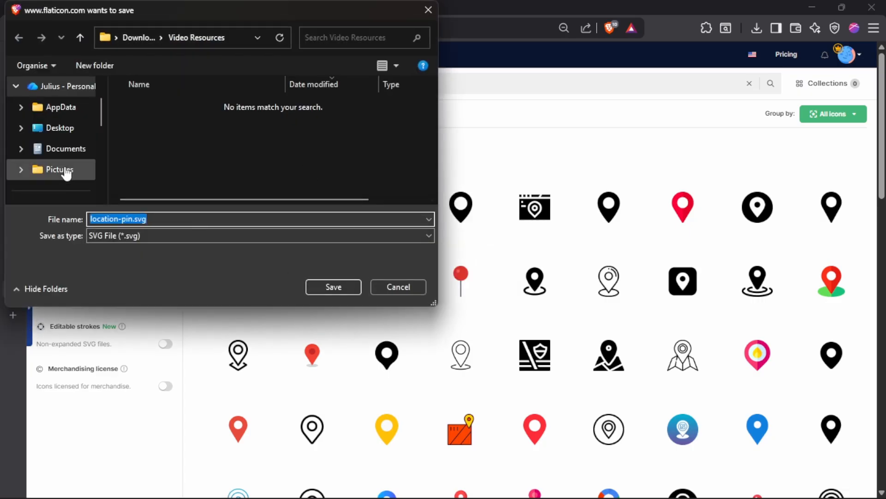
pyautogui.scroll(1, 60, 149)
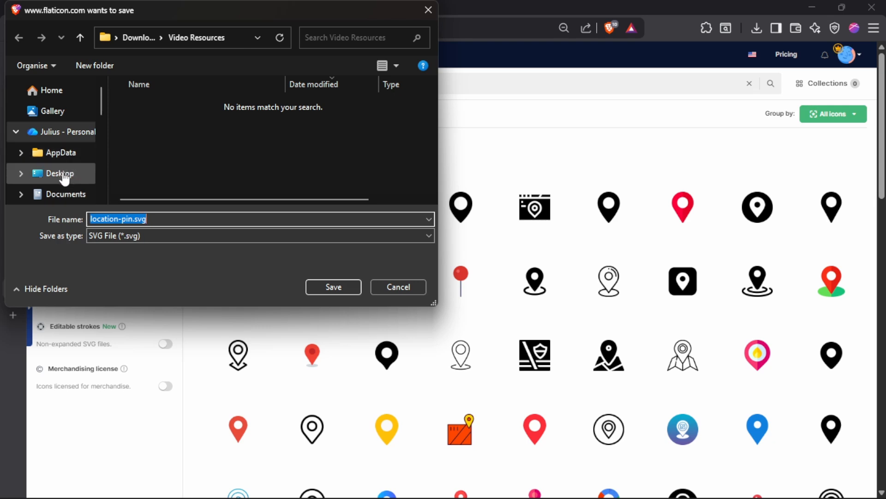
pyautogui.scroll(-5, 63, 174)
pyautogui.scroll(3, 59, 129)
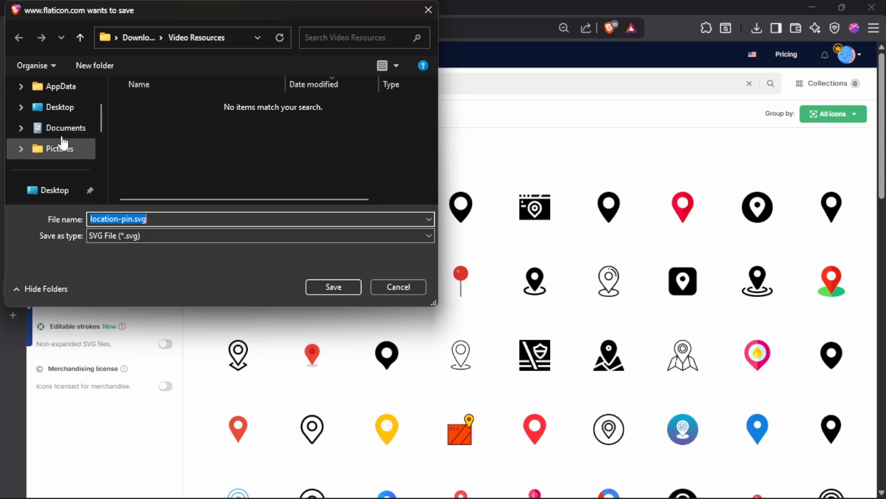
pyautogui.scroll(-3, 60, 136)
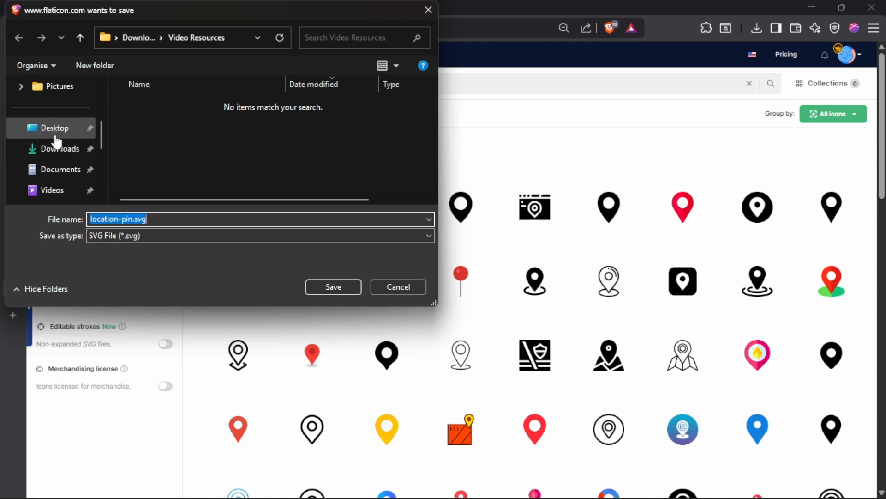
pyautogui.click(54, 146)
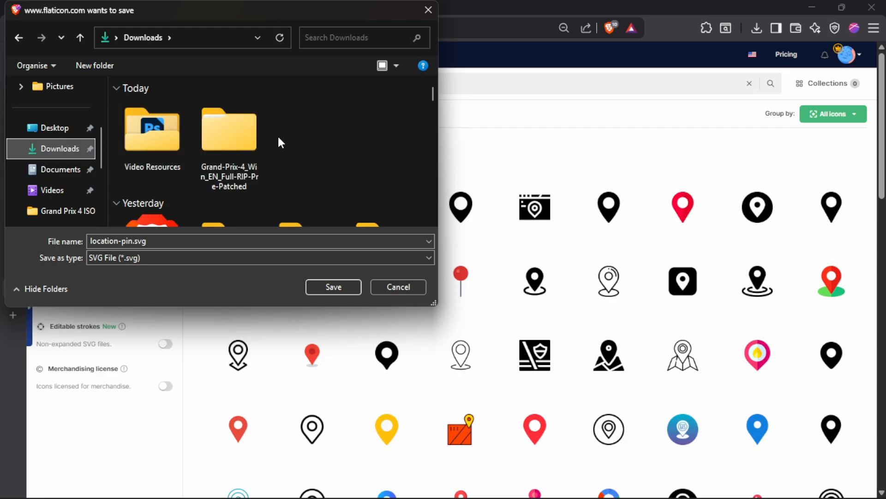
pyautogui.doubleClick(164, 136)
pyautogui.click(336, 286)
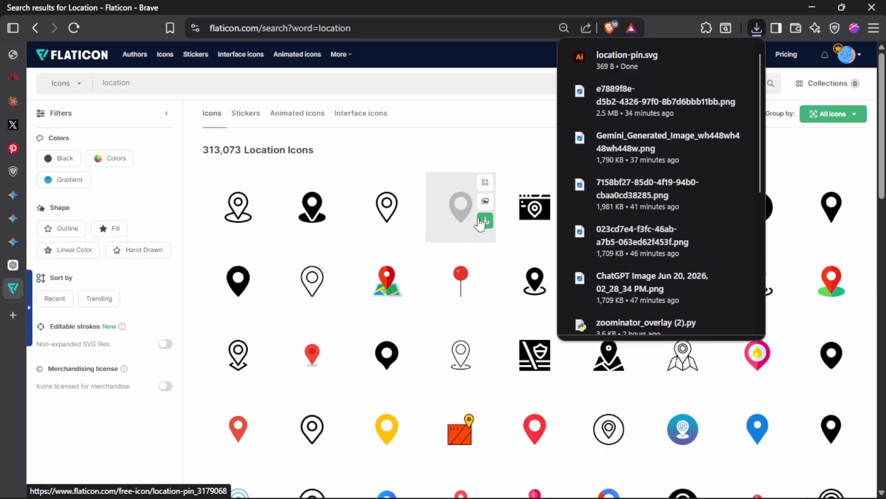
# Download the same location pin icon as location-pin.png into the Video Resources folder
pyautogui.click(480, 224)
pyautogui.moveTo(470, 235)
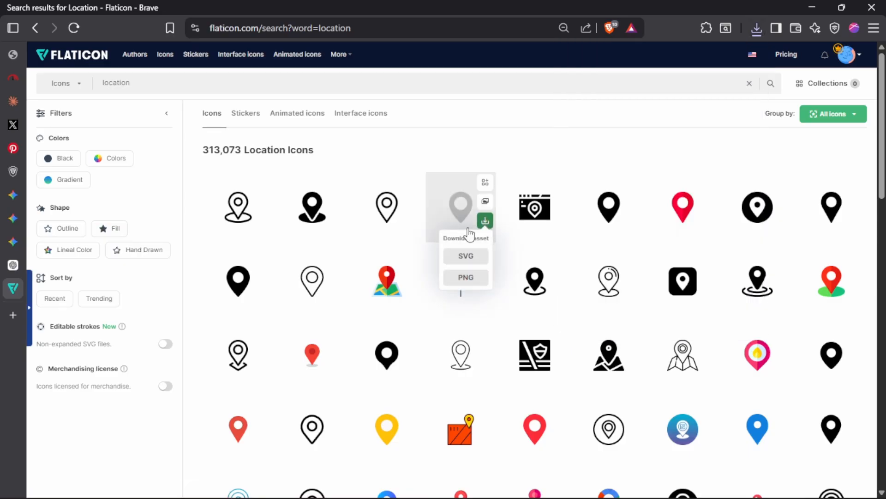
pyautogui.click(466, 277)
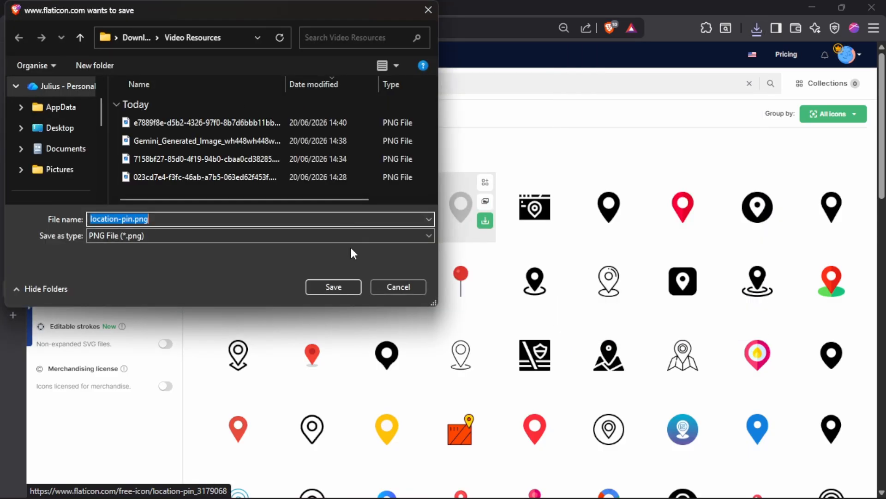
pyautogui.click(330, 286)
# Place location-pin.png from the Video Resources folder into the Photoshop poster, scaled to 6.25% near the title's left side
pyautogui.hotkey('alt', 'Tab')
pyautogui.hotkey('alt', 'Tab')
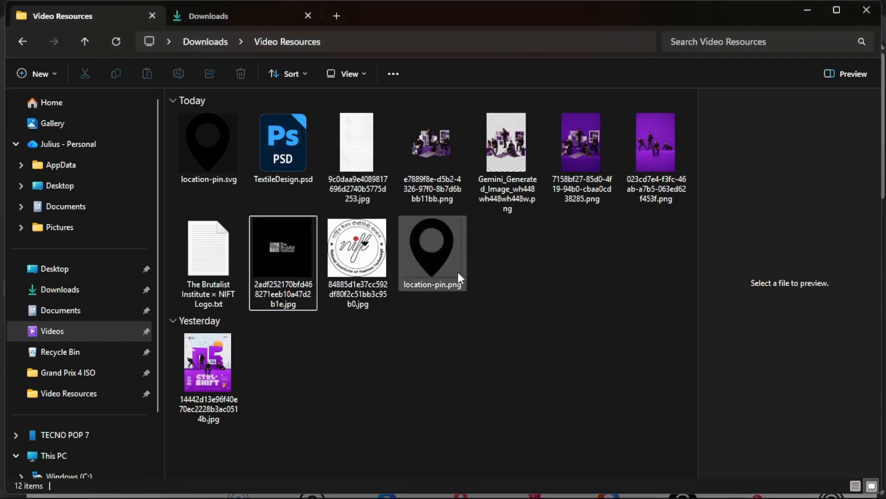
pyautogui.moveTo(448, 256); pyautogui.dragTo(457, 309)
pyautogui.hotkey('alt', 'Tab')
pyautogui.hotkey('alt', 'Tab')
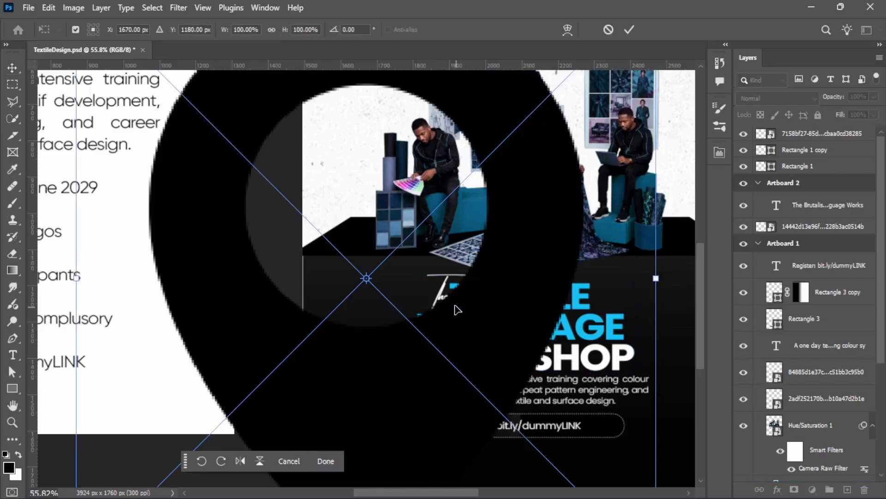
pyautogui.scroll(-3, 457, 310)
pyautogui.moveTo(567, 115); pyautogui.dragTo(417, 277)
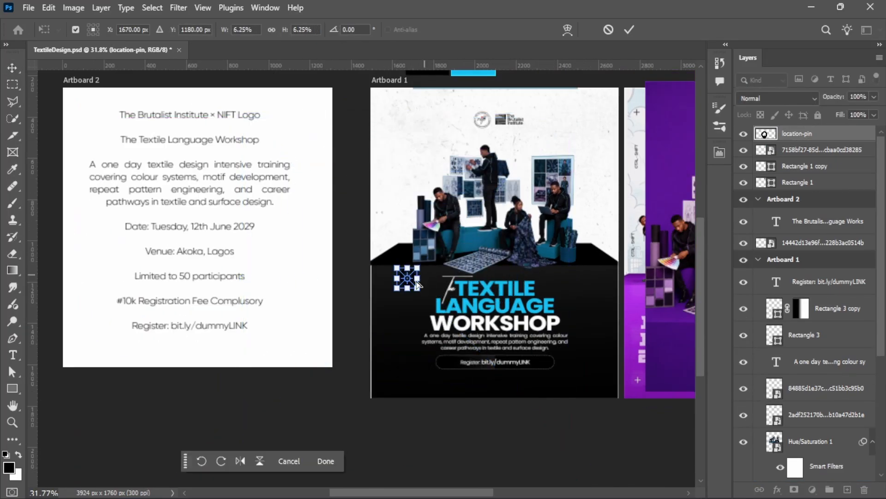
pyautogui.scroll(3, 417, 277)
pyautogui.press('Return')
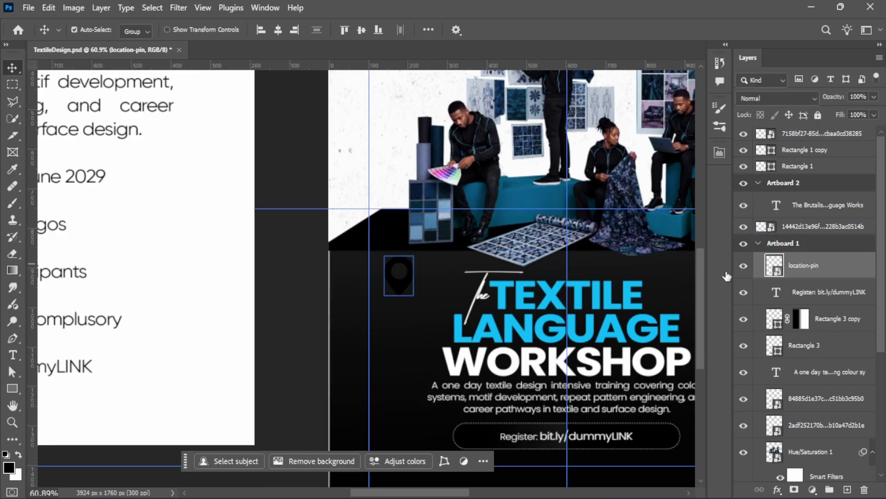
# Give the location pin layer a white Color Overlay at 100% opacity
pyautogui.doubleClick(840, 265)
pyautogui.click(340, 361)
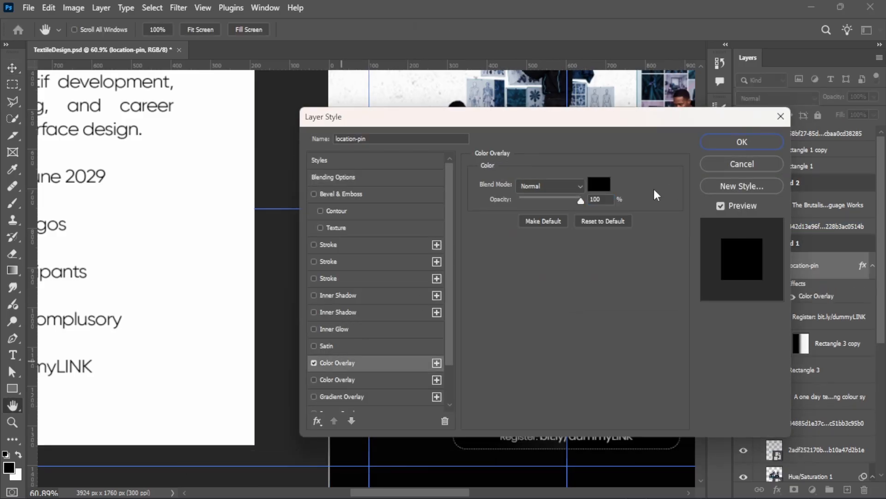
pyautogui.click(598, 185)
pyautogui.click(797, 268)
pyautogui.click(742, 141)
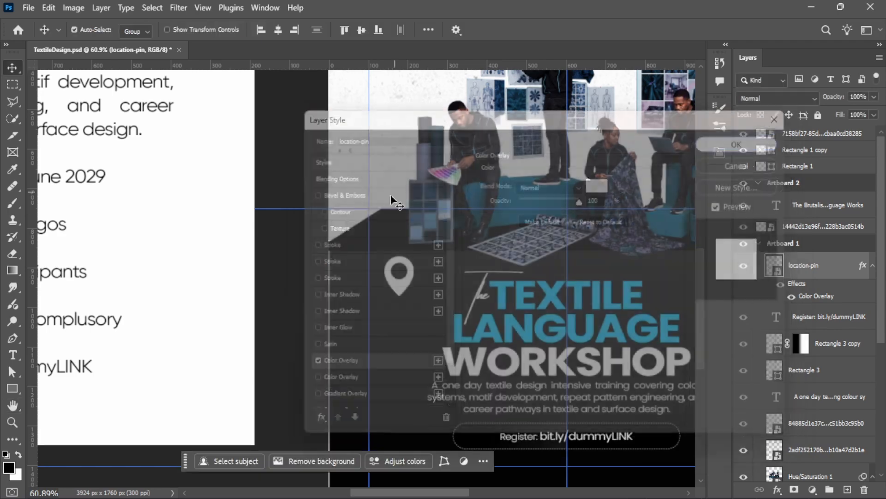
# Move the location pin icon below the dashed registration bar and scale it down to a small text-sized marker
pyautogui.moveTo(396, 273); pyautogui.dragTo(496, 397)
pyautogui.scroll(7, 494, 394)
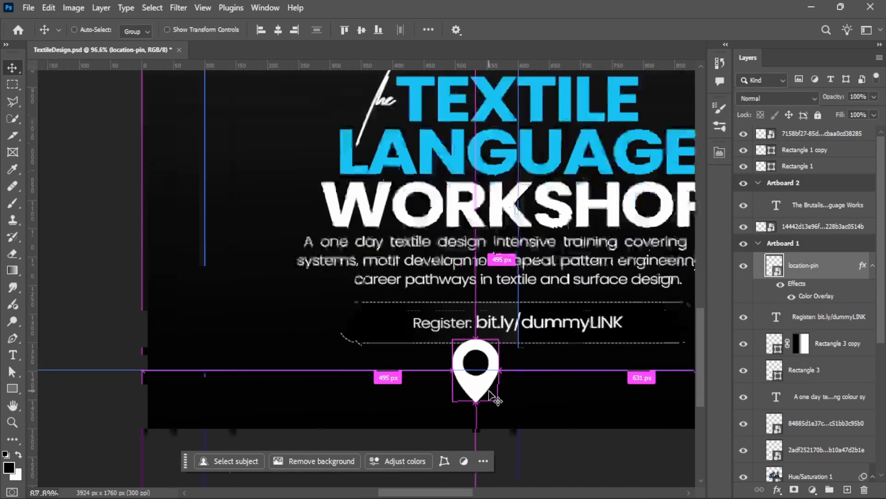
pyautogui.hotkey('ctrl', 't')
pyautogui.moveTo(520, 297); pyautogui.dragTo(469, 344)
pyautogui.press('Return')
pyautogui.scroll(2, 466, 335)
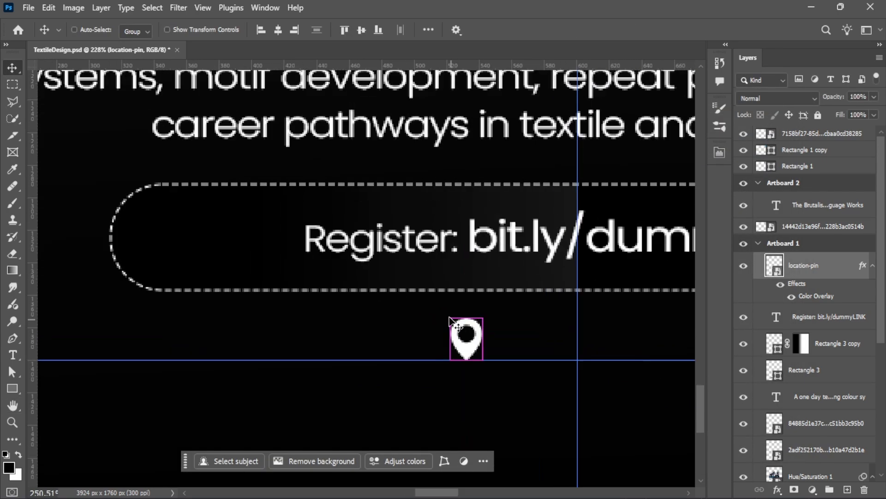
pyautogui.scroll(-6, 398, 274)
pyautogui.scroll(7, 421, 292)
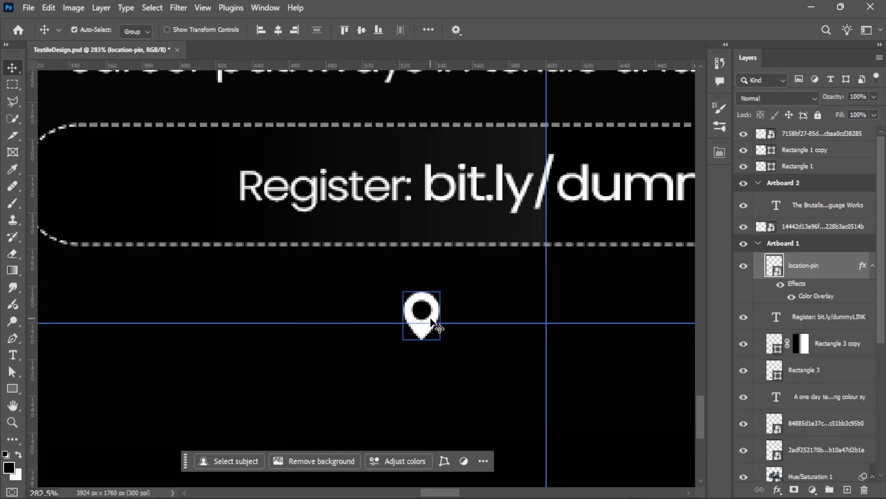
pyautogui.scroll(-3, 427, 310)
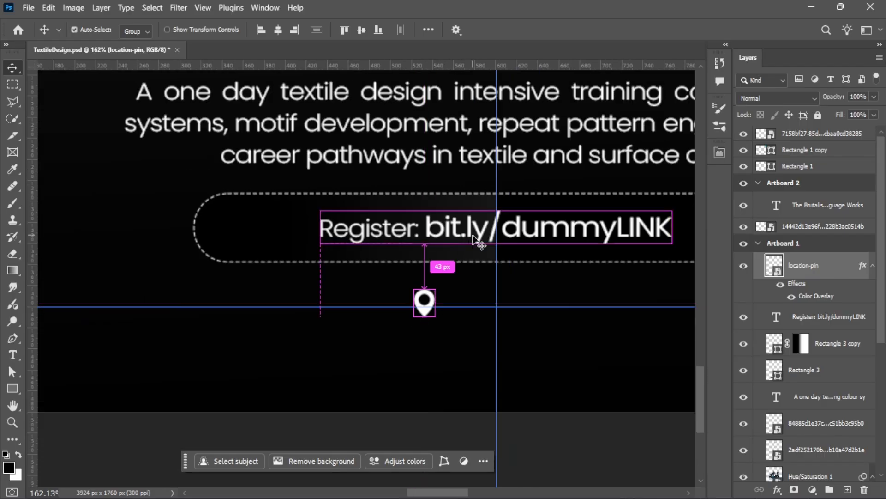
# Duplicate the "Register: bit.ly/dummyLINK" text and place the copy just beside the location pin
pyautogui.moveTo(475, 236); pyautogui.dragTo(595, 308)
pyautogui.scroll(-3, 421, 303)
pyautogui.scroll(4, 493, 304)
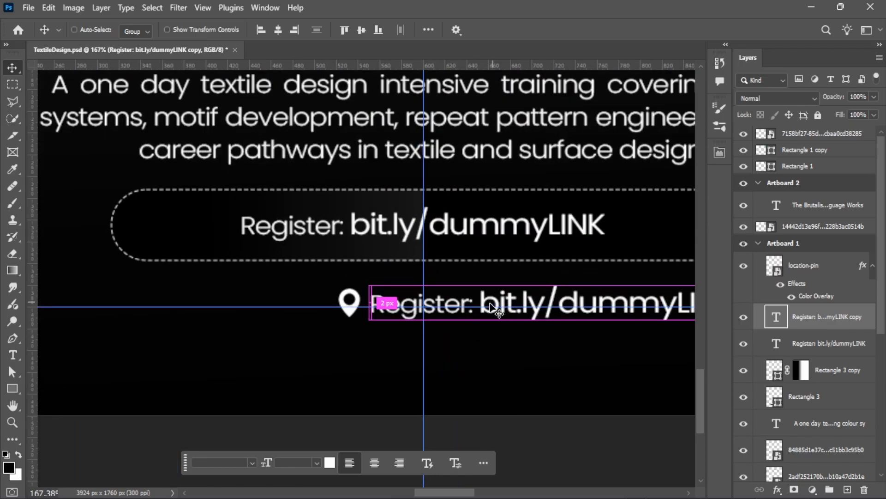
# Replace the duplicated registration text beside the location pin with "Akoka, Lagos"
pyautogui.scroll(2, 444, 303)
pyautogui.scroll(2, 402, 306)
pyautogui.doubleClick(394, 303)
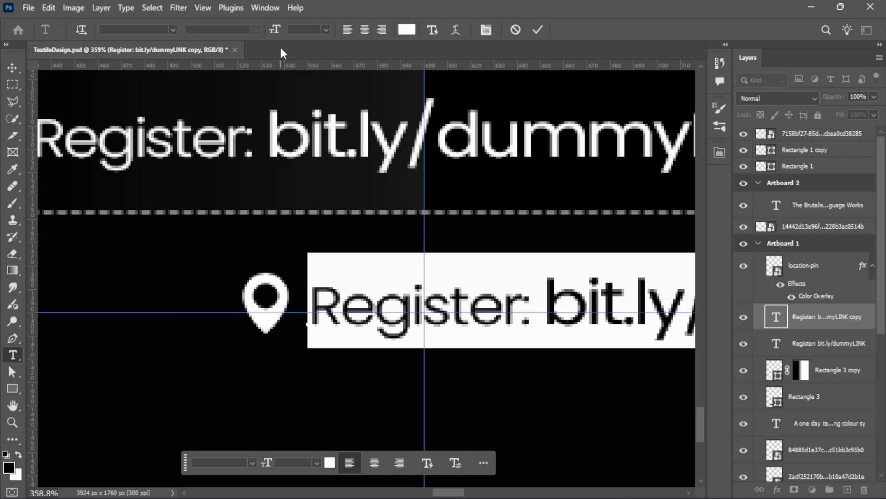
pyautogui.scroll(-5, 387, 259)
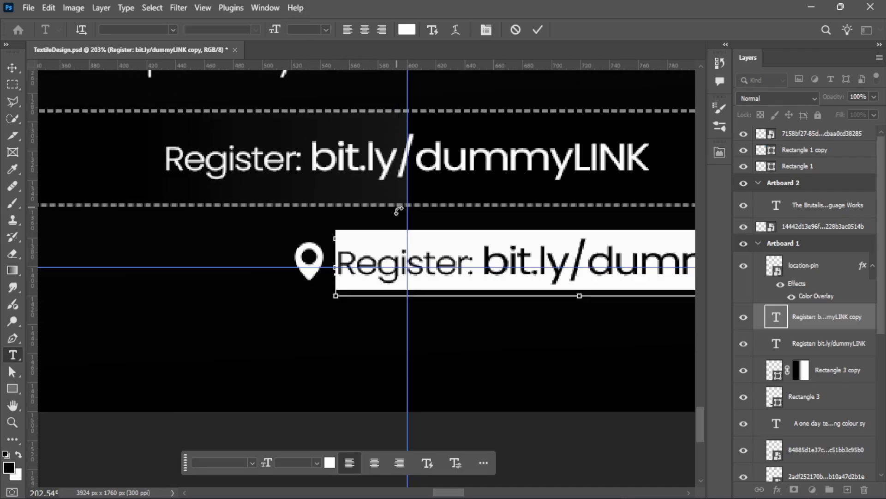
pyautogui.scroll(2, 387, 259)
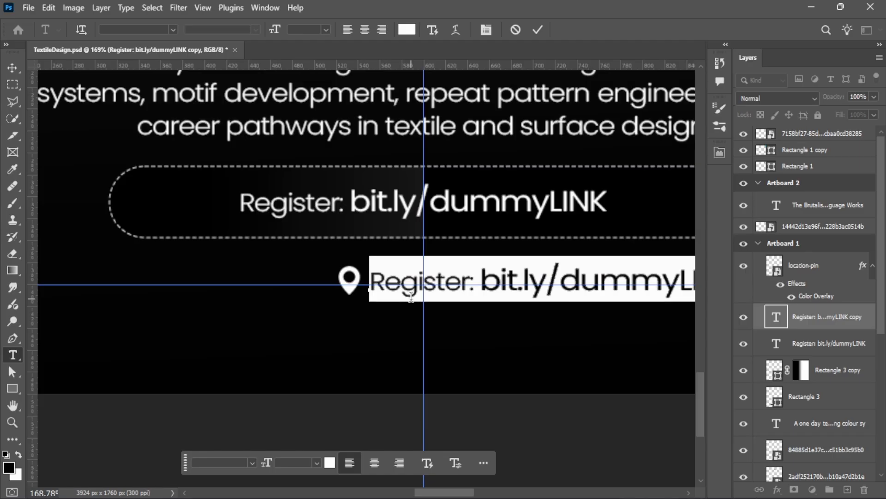
pyautogui.write('Akoka, Lagos')
pyautogui.press('Escape')
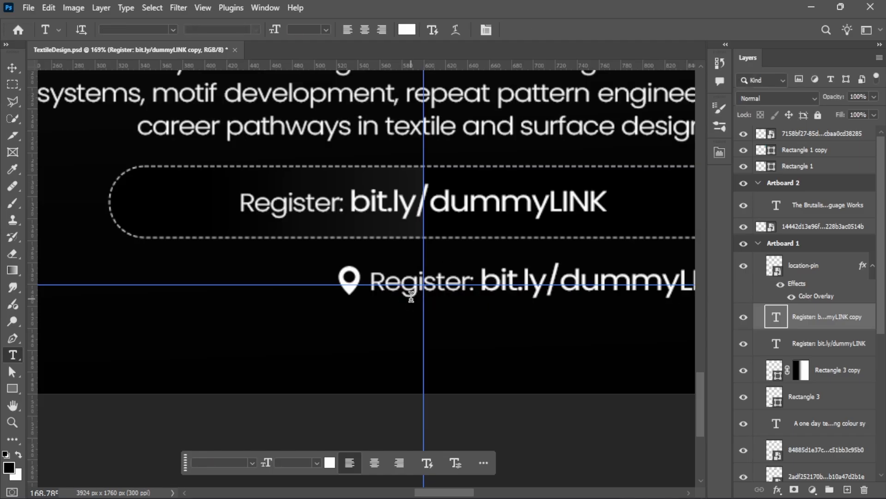
pyautogui.press('Delete')
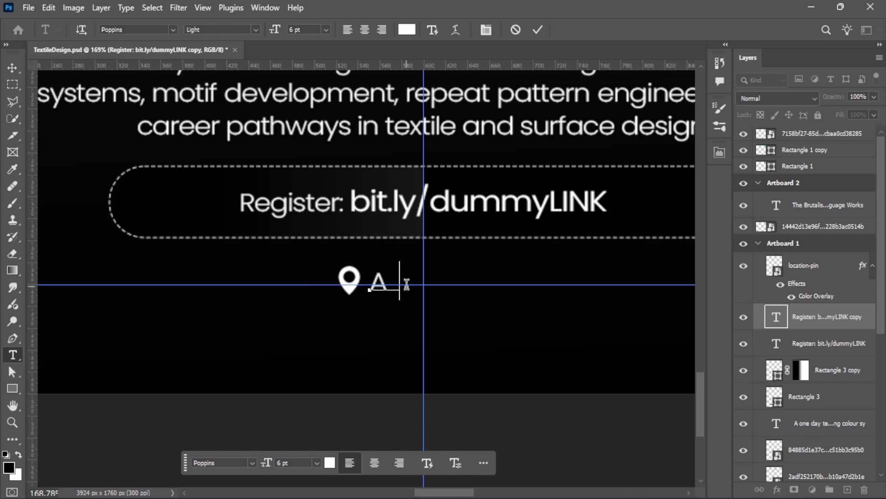
pyautogui.write('koka, Lagos')
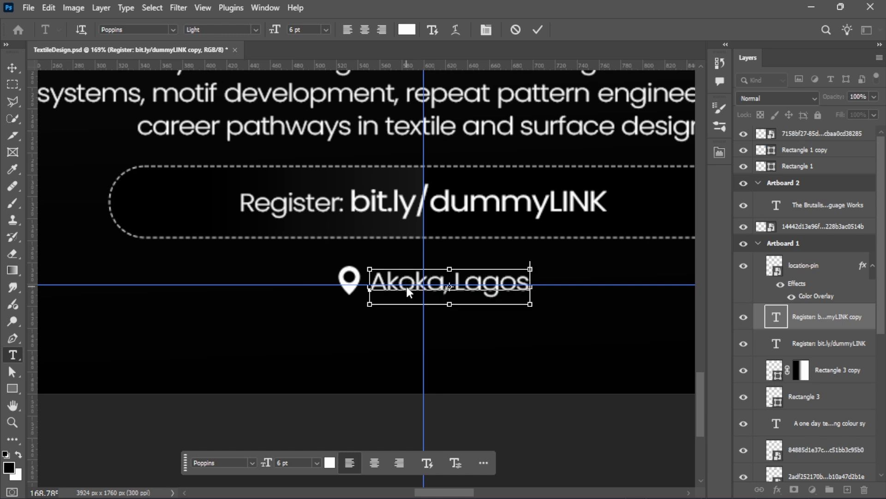
pyautogui.hotkey('ctrl', 'Return')
pyautogui.press('v')
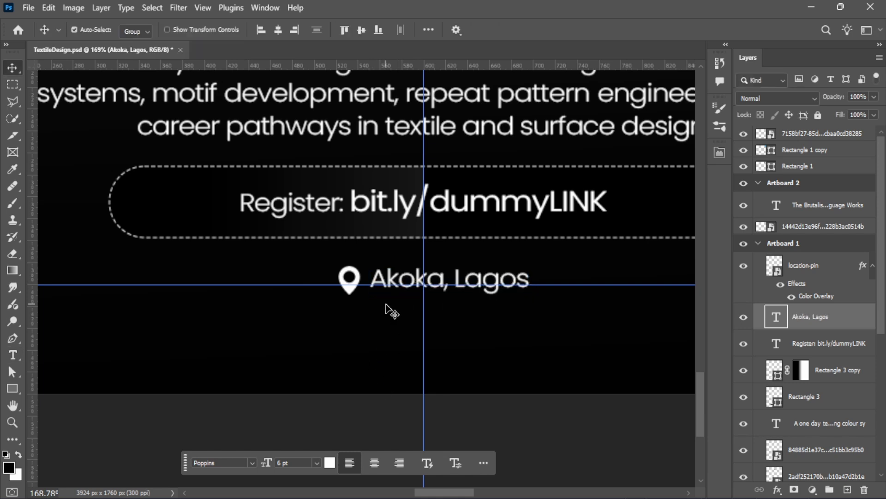
# Group the location pin with the "Akoka, Lagos" text and centre the group horizontally on the poster
pyautogui.click(350, 291)
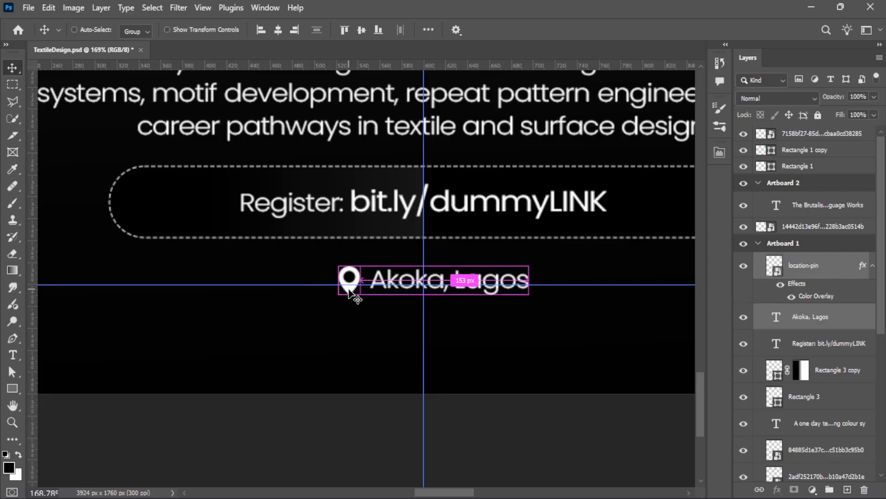
pyautogui.hotkey('ctrl', 'g')
pyautogui.click(278, 36)
pyautogui.scroll(-6, 406, 311)
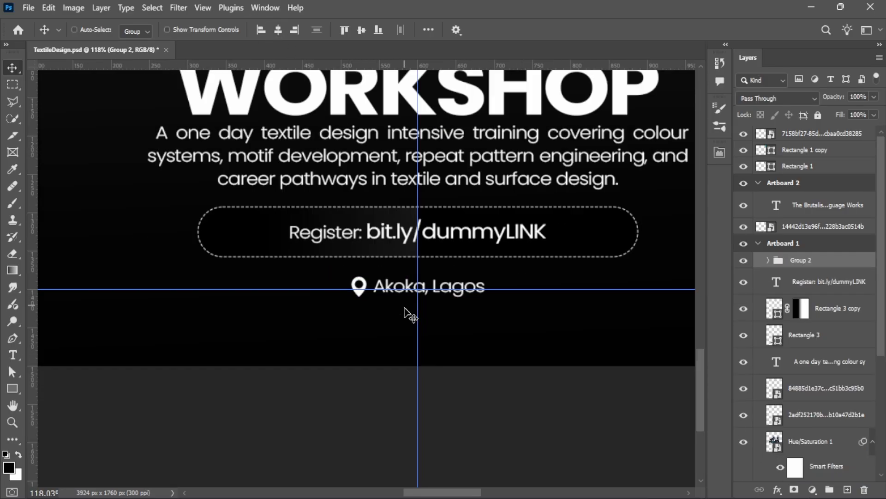
pyautogui.click(460, 368)
# Review the overall poster layout and save the document
pyautogui.hotkey('ctrl', '0')
pyautogui.scroll(-5, 396, 276)
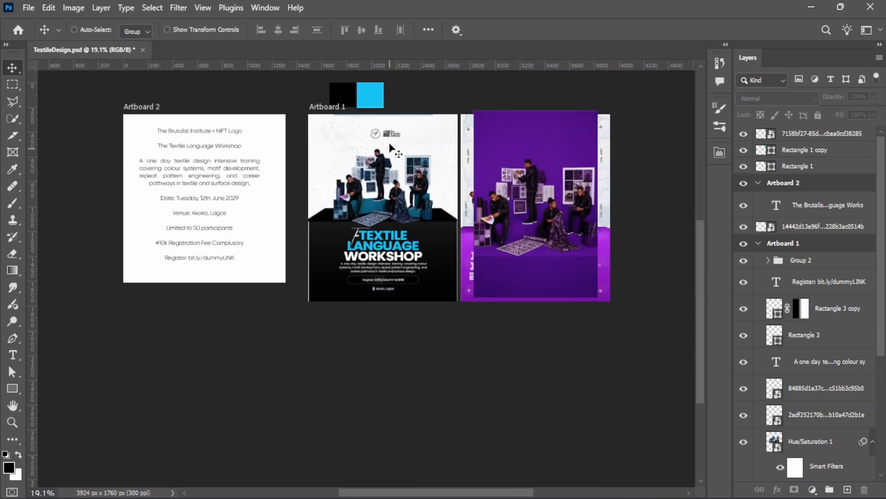
pyautogui.scroll(7, 393, 150)
pyautogui.scroll(-1, 394, 165)
pyautogui.scroll(1, 320, 230)
pyautogui.hscroll(-3, 322, 237)
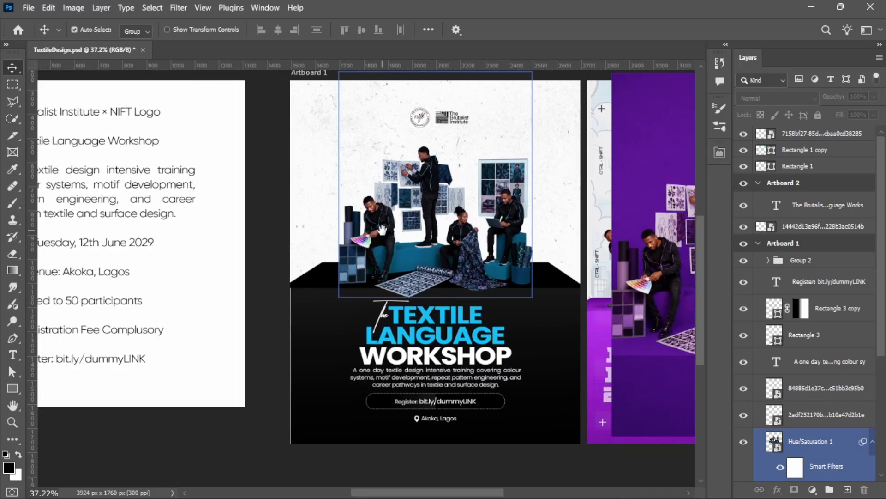
pyautogui.hotkey('ctrl', 's')
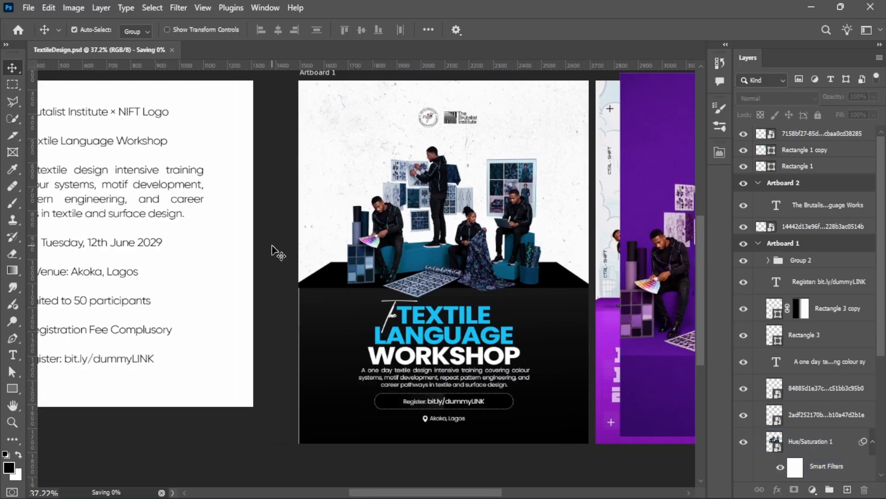
# Draw a rectangle about 880 × 156 px across the lower part of the group photo, above the title
pyautogui.scroll(-3, 267, 252)
pyautogui.scroll(4, 109, 258)
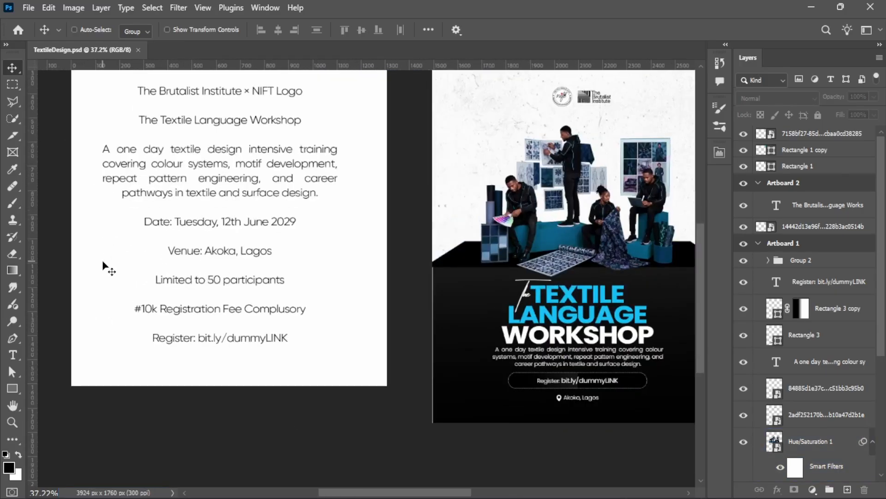
pyautogui.click(202, 237)
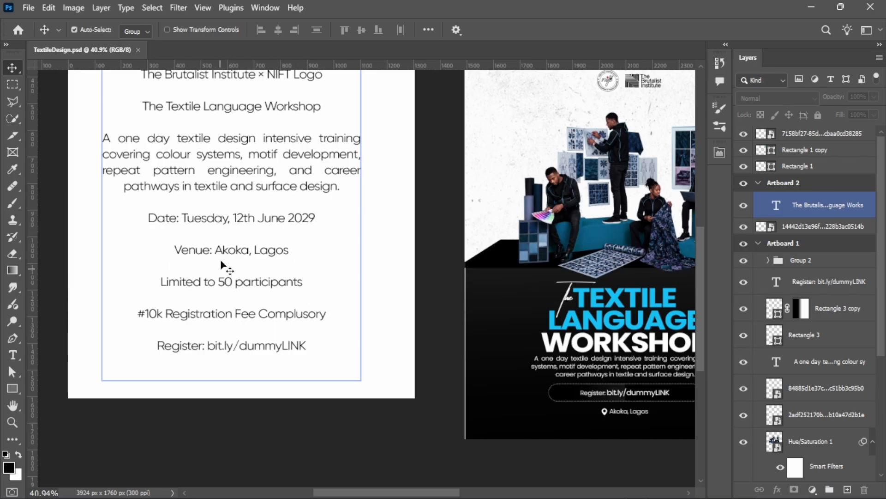
pyautogui.scroll(-4, 213, 231)
pyautogui.scroll(5, 366, 243)
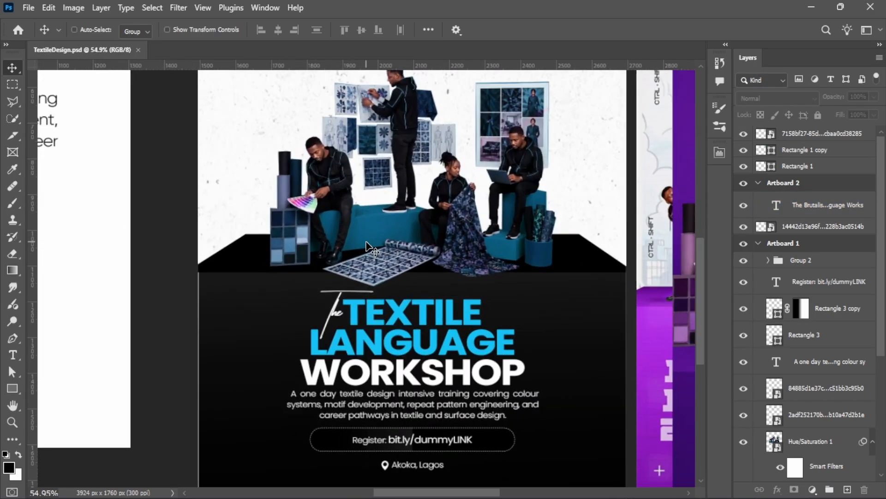
pyautogui.scroll(2, 367, 246)
pyautogui.press('u')
pyautogui.moveTo(196, 221); pyautogui.dragTo(613, 294)
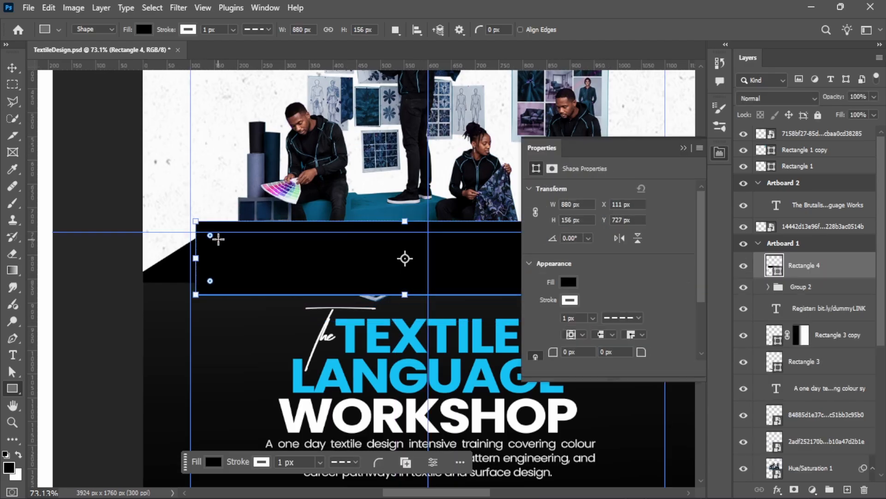
# Give the new rectangle a white fill and remove its stroke
pyautogui.scroll(3, 249, 240)
pyautogui.click(569, 282)
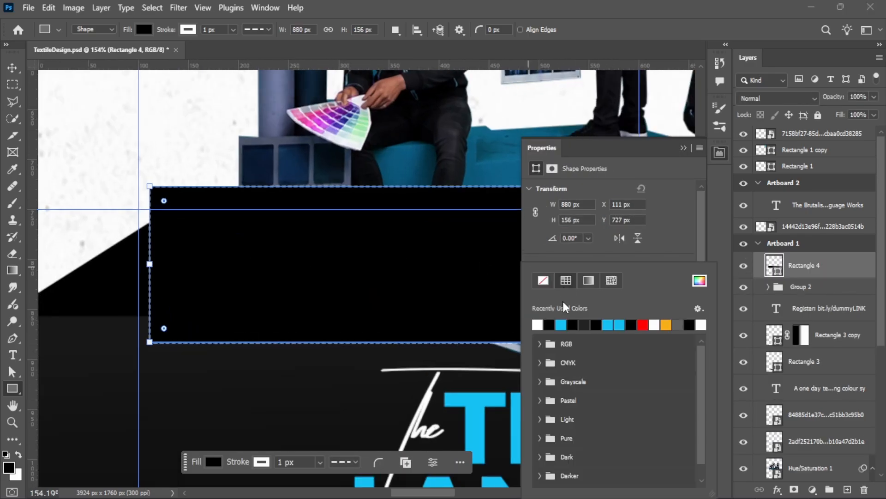
pyautogui.click(543, 326)
pyautogui.click(665, 234)
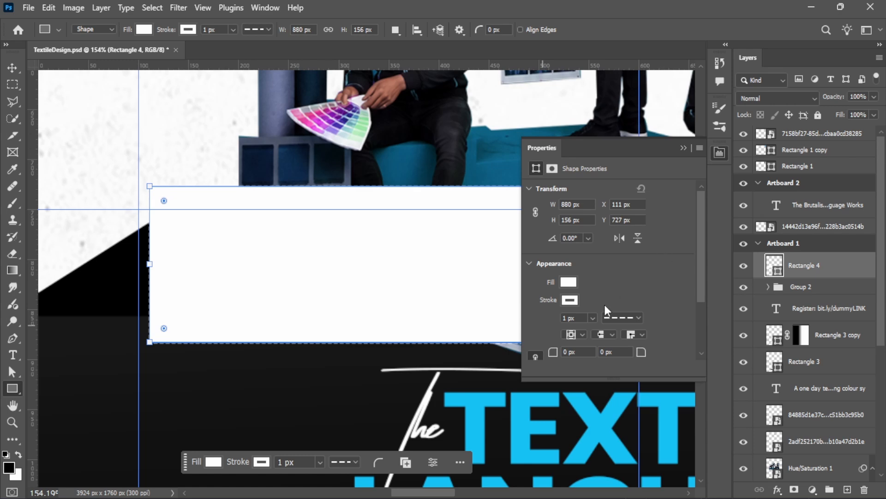
pyautogui.click(568, 301)
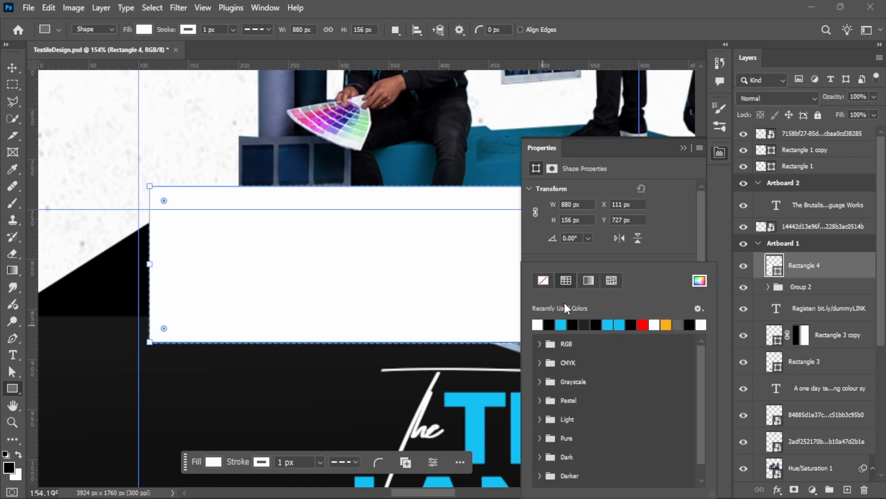
pyautogui.click(543, 282)
pyautogui.press('Return')
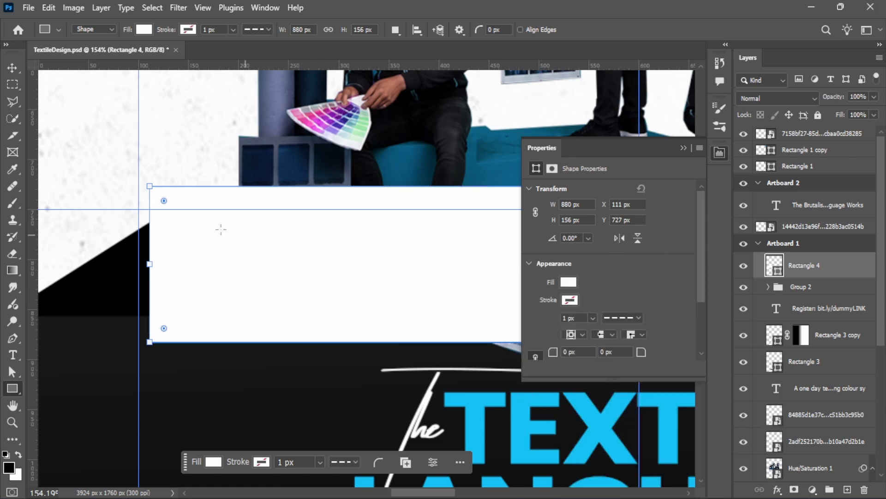
# Round all corners of the white rectangle to 62 px and shift it slightly to the right
pyautogui.scroll(-3, 615, 298)
pyautogui.scroll(-3, 514, 323)
pyautogui.scroll(3, 214, 287)
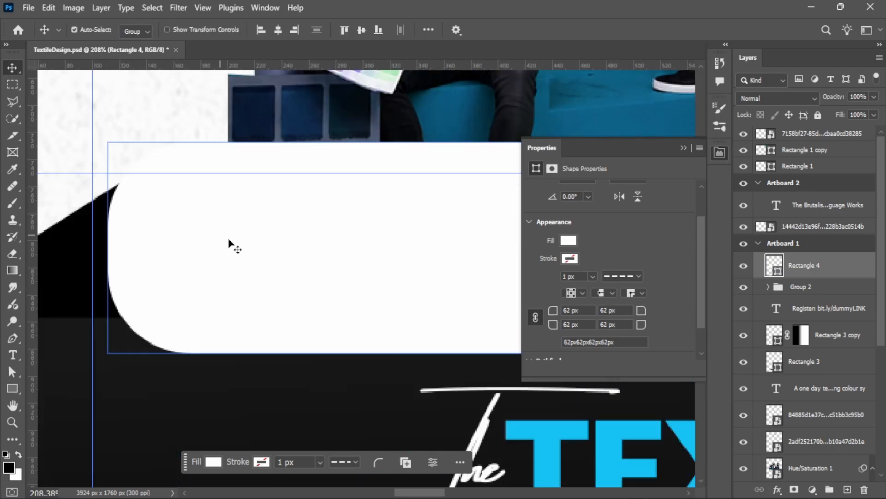
pyautogui.moveTo(229, 246); pyautogui.dragTo(260, 248)
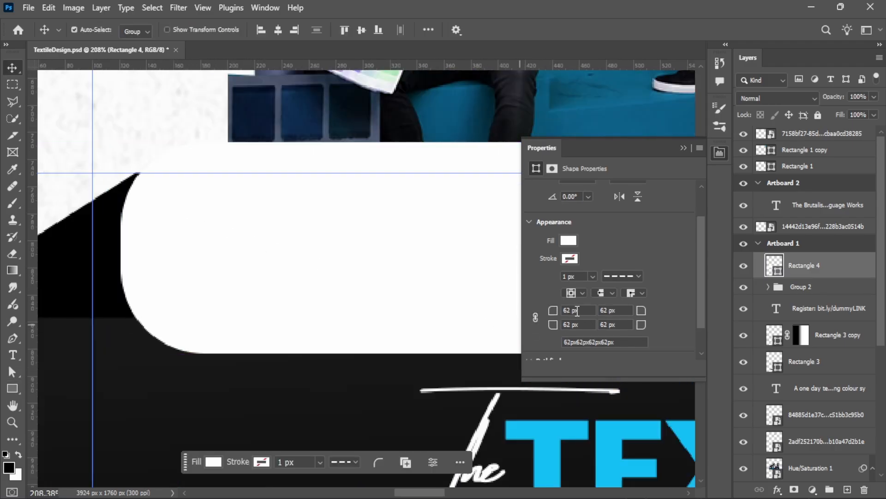
# Set the white rectangle's bottom-left and top-right corner radii to 0 px, leaving two opposite corners rounded
pyautogui.moveTo(578, 325); pyautogui.dragTo(545, 323)
pyautogui.write('0')
pyautogui.moveTo(604, 310); pyautogui.dragTo(598, 314)
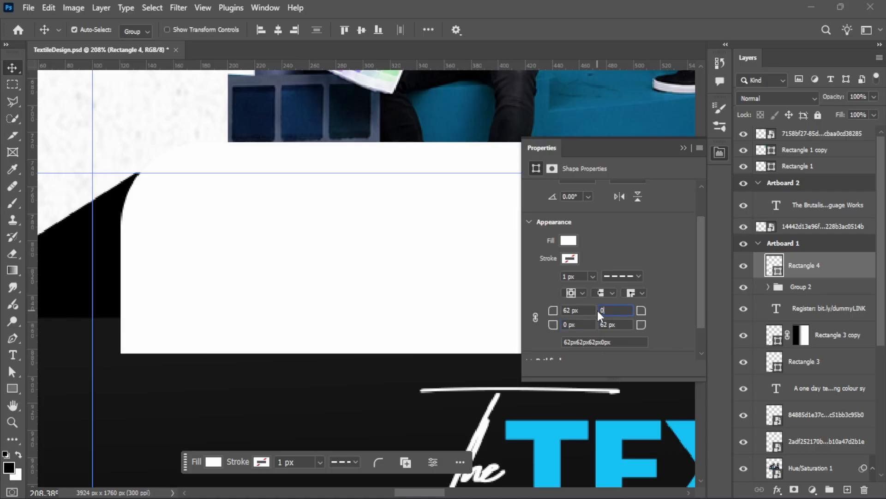
pyautogui.write('0')
pyautogui.press('Return')
pyautogui.click(684, 147)
pyautogui.scroll(-5, 258, 256)
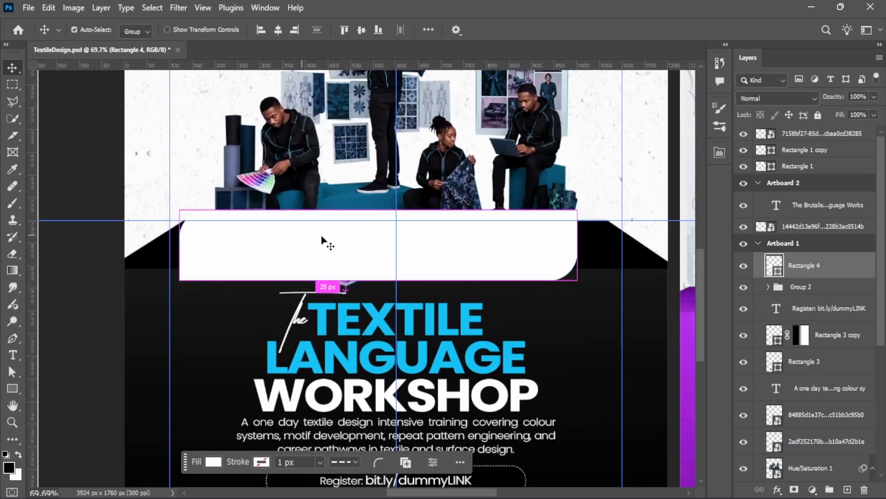
# Move the white rectangle further right and resize it to about 102.16% width and 91.03% height
pyautogui.moveTo(322, 236); pyautogui.dragTo(356, 235)
pyautogui.hotkey('ctrl', 't')
pyautogui.scroll(3, 358, 234)
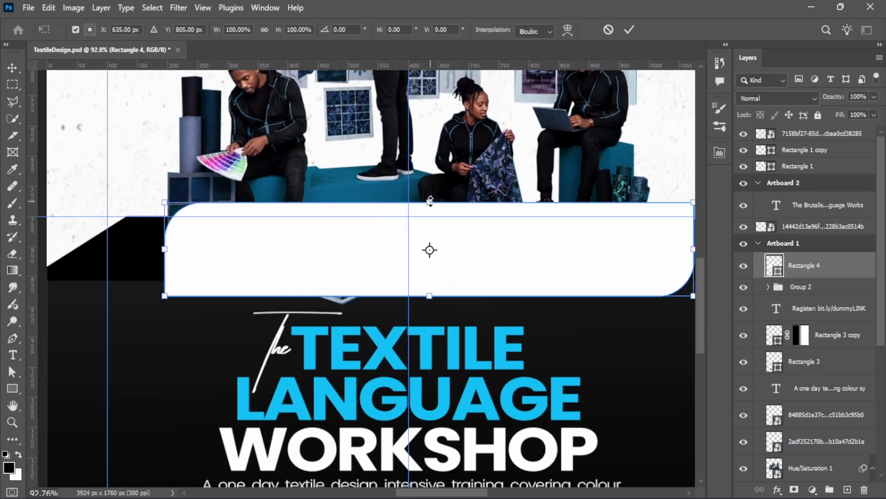
pyautogui.moveTo(430, 202)
pyautogui.mouseDown()
pyautogui.moveTo(430, 213)
pyautogui.moveTo(430, 203)
pyautogui.mouseUp()
pyautogui.scroll(-3, 452, 213)
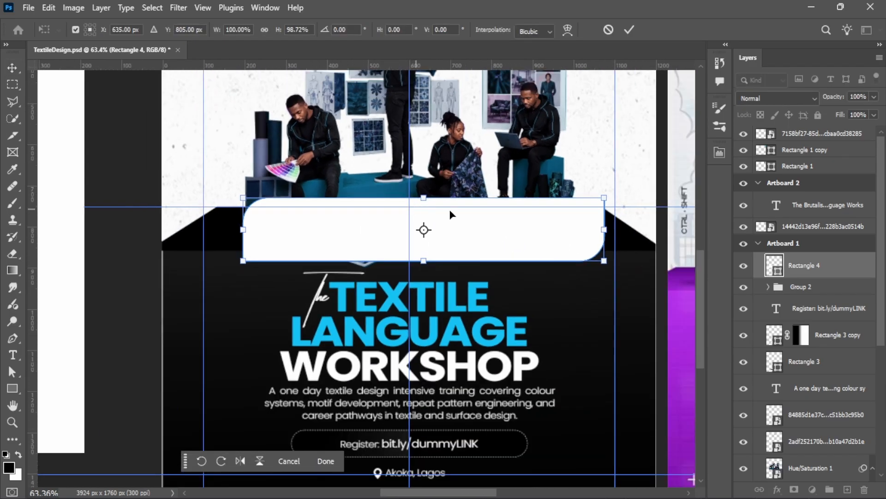
pyautogui.moveTo(608, 229)
pyautogui.mouseDown()
pyautogui.moveTo(589, 229)
pyautogui.moveTo(609, 229)
pyautogui.mouseUp()
pyautogui.scroll(5, 461, 202)
pyautogui.moveTo(460, 202); pyautogui.dragTo(460, 214)
pyautogui.scroll(-1, 455, 203)
pyautogui.scroll(-5, 455, 199)
pyautogui.press('Return')
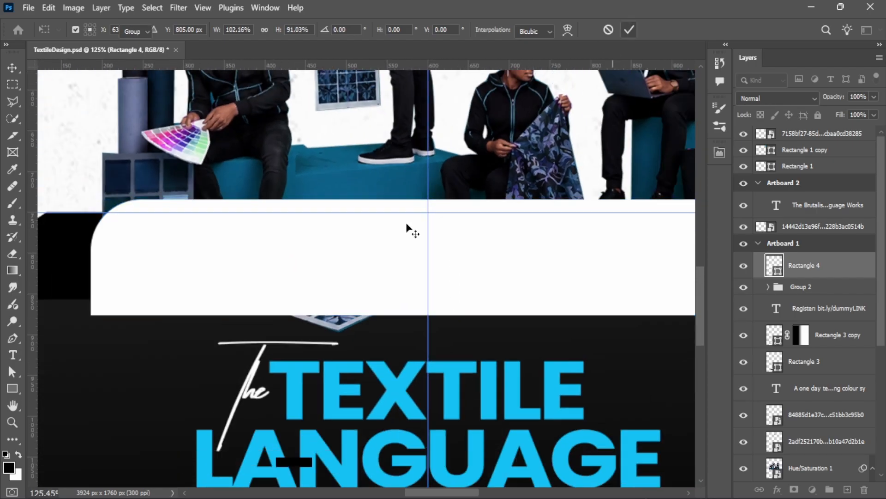
# Skew the white rectangle vertically by -2.50° at 96.80% width, and move it down over the word WORKSHOP
pyautogui.scroll(-4, 411, 226)
pyautogui.hotkey('ctrl', 't')
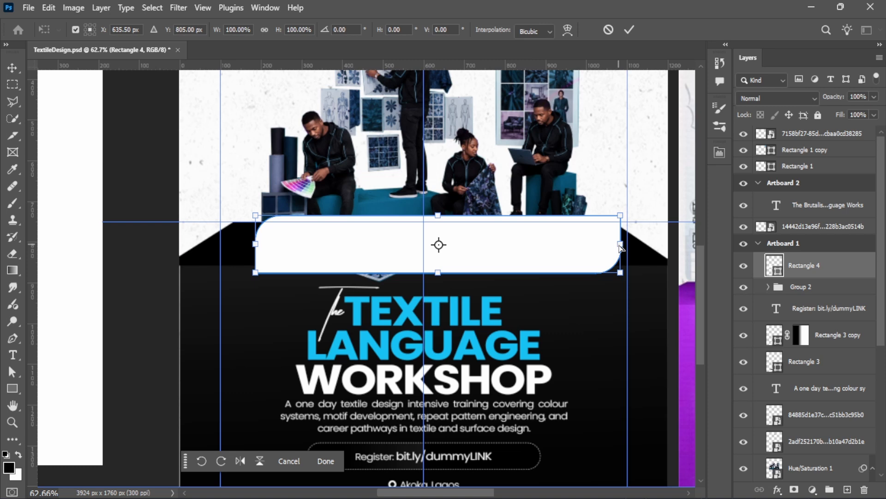
pyautogui.moveTo(620, 248); pyautogui.dragTo(591, 238)
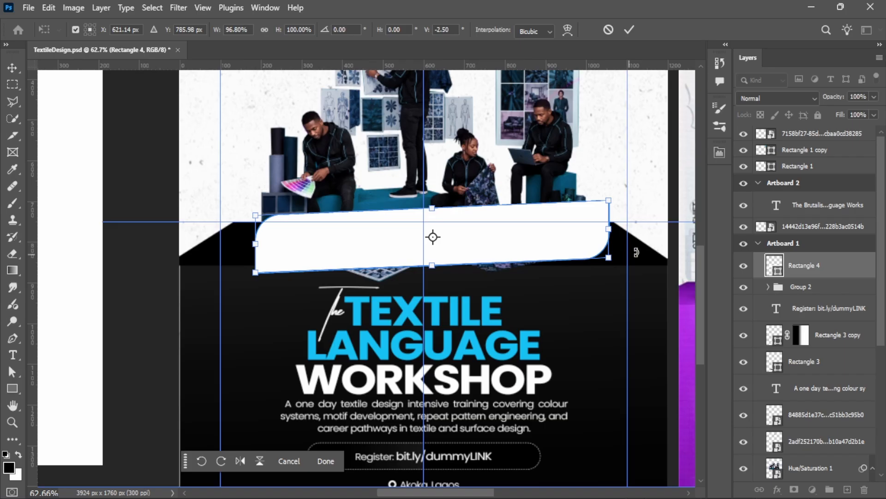
pyautogui.press('Return')
pyautogui.moveTo(431, 231); pyautogui.dragTo(481, 370)
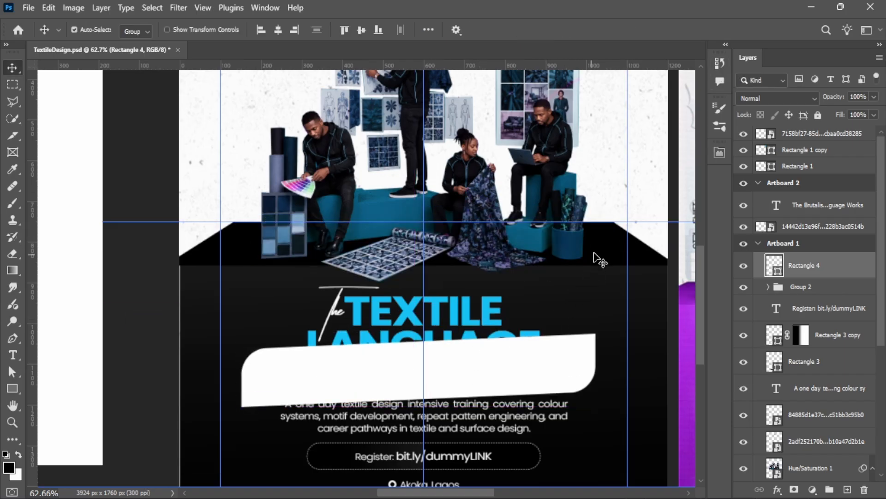
# Move the slanted white rectangle up over the lower part of the group photo, above the title
pyautogui.moveTo(598, 257); pyautogui.dragTo(625, 153)
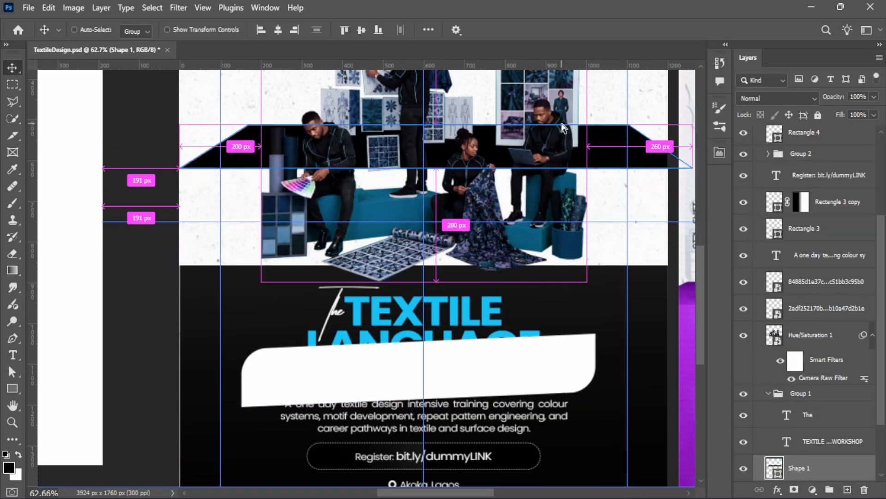
pyautogui.hotkey('ctrl', 'z')
pyautogui.moveTo(518, 369); pyautogui.dragTo(519, 234)
pyautogui.scroll(-3, 466, 289)
pyautogui.scroll(2, 481, 305)
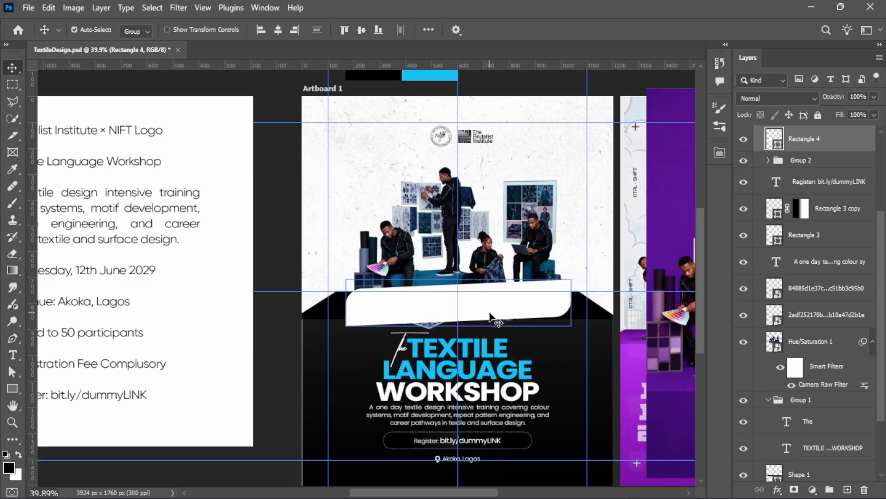
# Skew the white rectangle horizontally so its short sides lean to the right
pyautogui.hotkey('ctrl', 't')
pyautogui.scroll(2, 460, 288)
pyautogui.moveTo(460, 275); pyautogui.dragTo(473, 272)
pyautogui.click(629, 30)
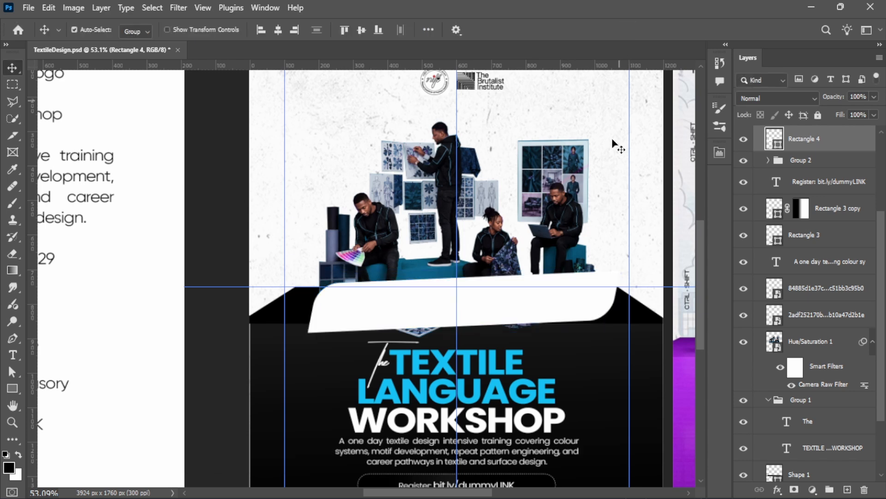
# Add black Poppins Light 6 pt text reading "TUES, 12TH JUNE 2029" on two lines in the poster's upper-left area
pyautogui.press('t')
pyautogui.click(309, 132)
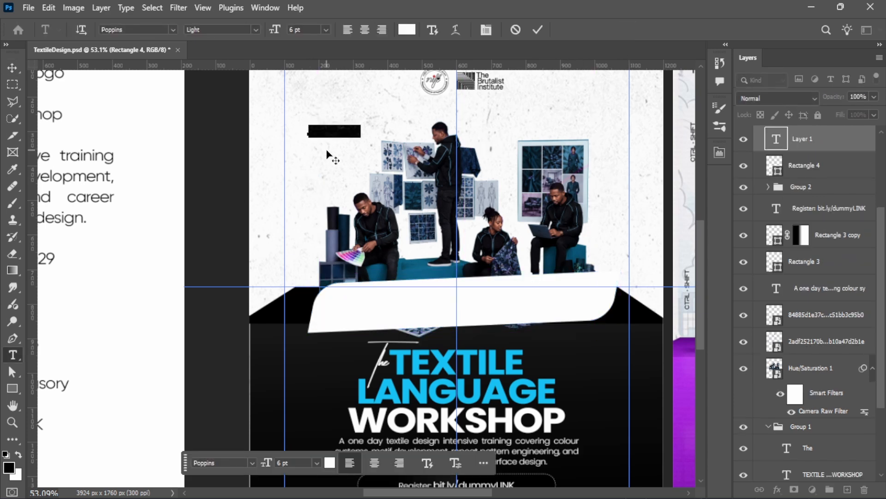
pyautogui.click(405, 35)
pyautogui.click(521, 436)
pyautogui.click(805, 270)
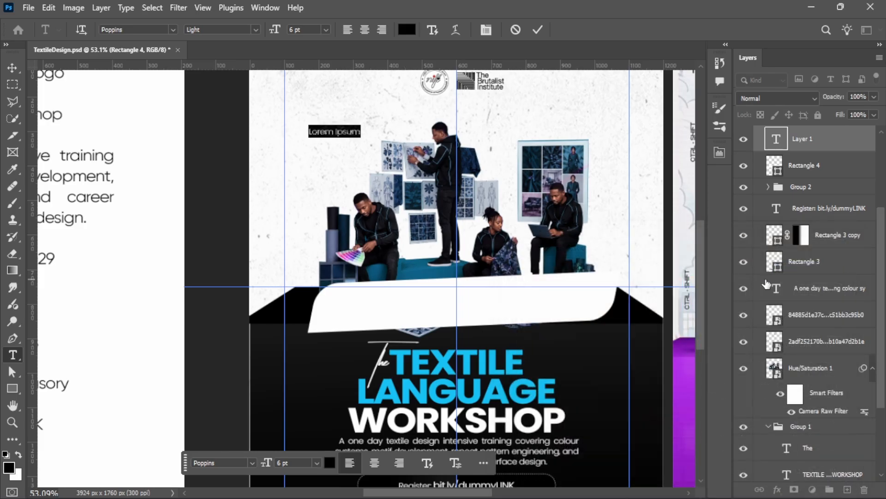
pyautogui.scroll(-5, 545, 217)
pyautogui.scroll(3, 455, 126)
pyautogui.scroll(-2, 455, 127)
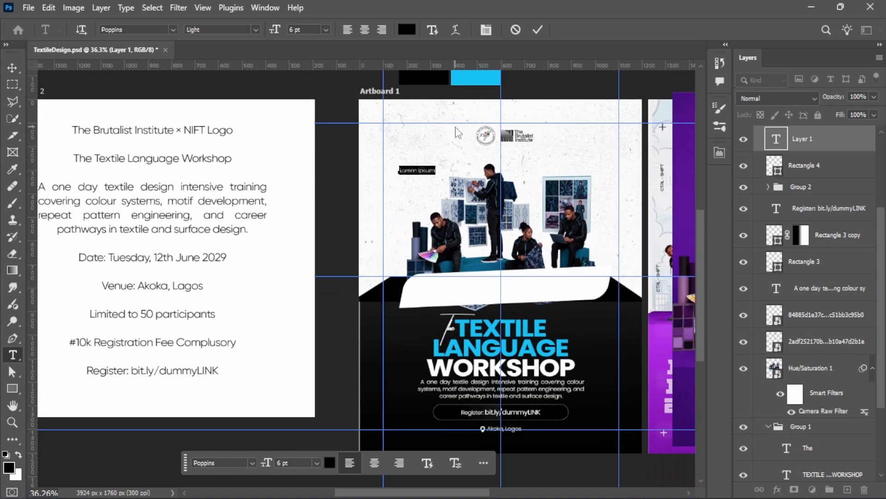
pyautogui.write('TUES, 12TH JUNE 2029')
pyautogui.hotkey('ctrl', 'Return')
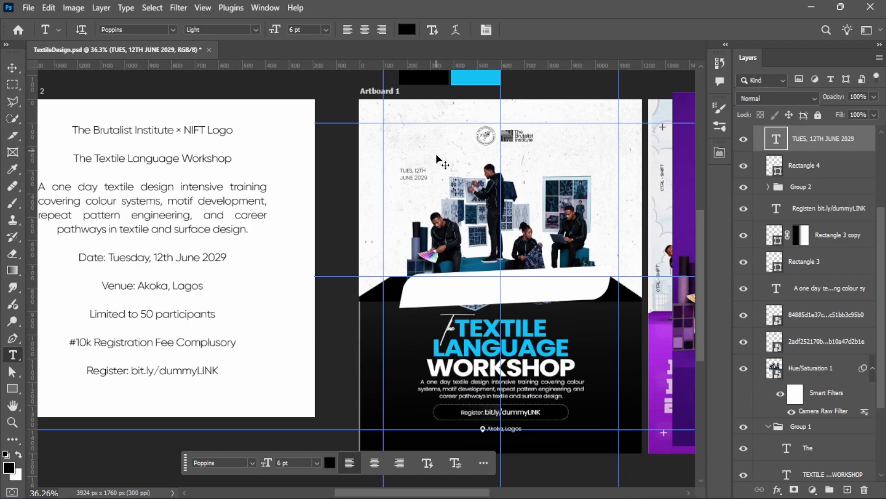
# Duplicate the date text to its right and change the copy to "LIMITED TO 50 PARTICIPANTS" on two lines
pyautogui.scroll(3, 438, 158)
pyautogui.press('v')
pyautogui.moveTo(418, 186); pyautogui.dragTo(478, 144)
pyautogui.scroll(5, 469, 133)
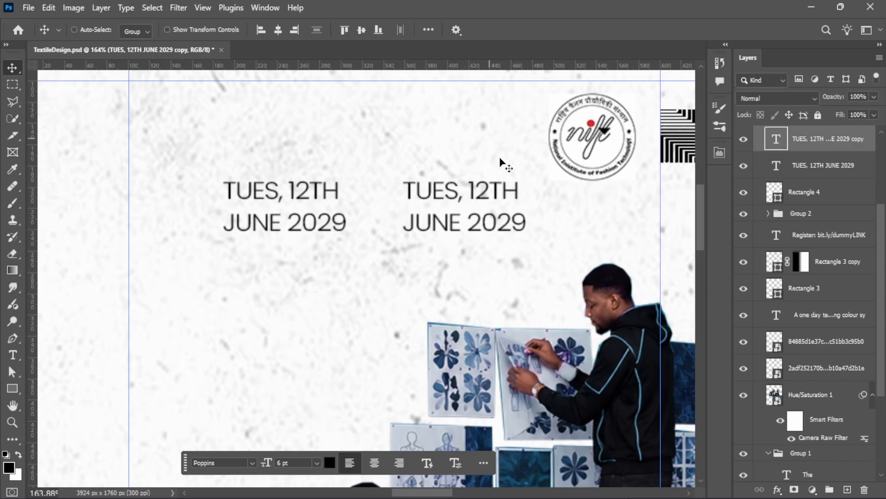
pyautogui.scroll(-6, 503, 164)
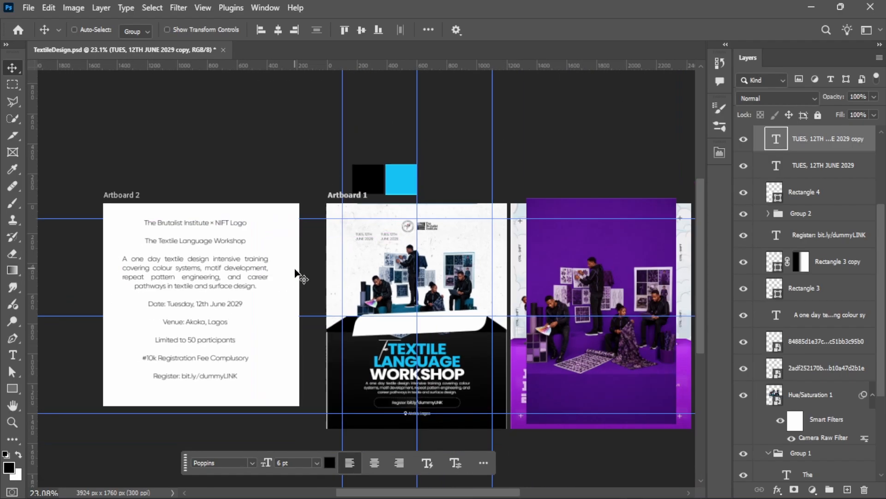
pyautogui.scroll(3, 109, 350)
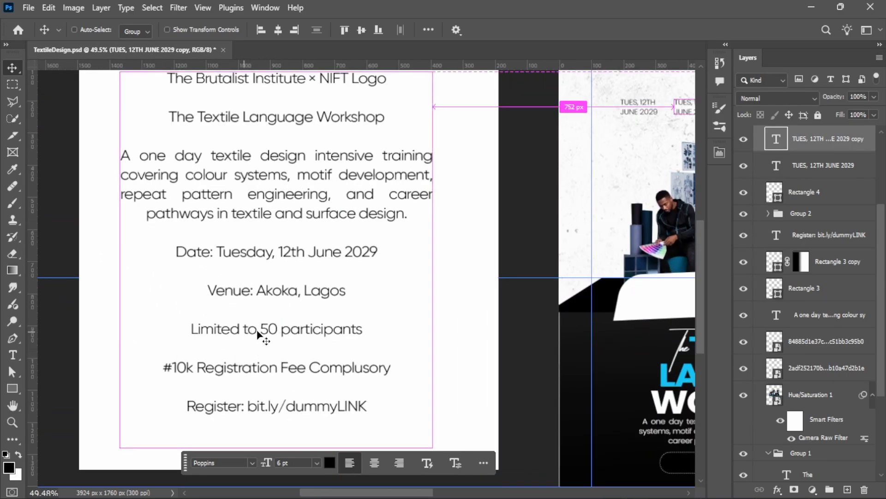
pyautogui.scroll(-3, 259, 333)
pyautogui.scroll(6, 451, 212)
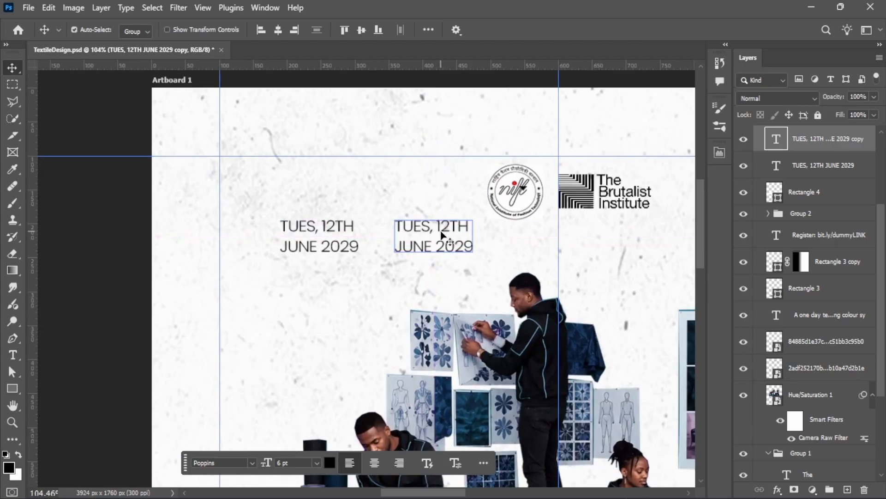
pyautogui.doubleClick(443, 229)
pyautogui.write('LIMITED TO 50 PARTICIPANTS')
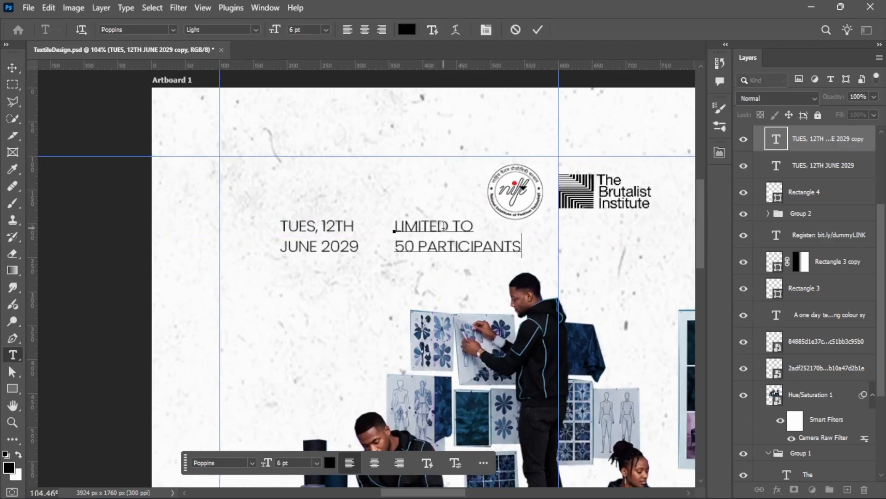
pyautogui.hotkey('ctrl', 'Return')
pyautogui.press('v')
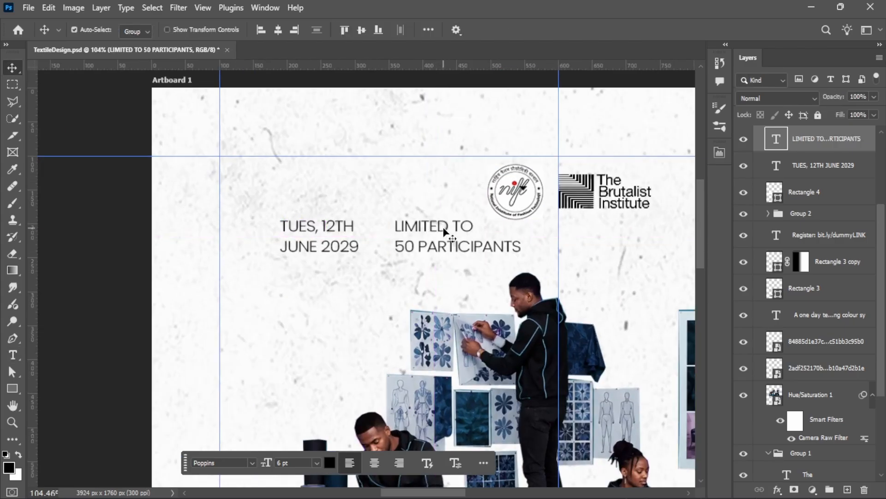
# Set the number 50 in the participants text to Poppins SemiBold
pyautogui.doubleClick(416, 250)
pyautogui.moveTo(419, 246); pyautogui.dragTo(368, 246)
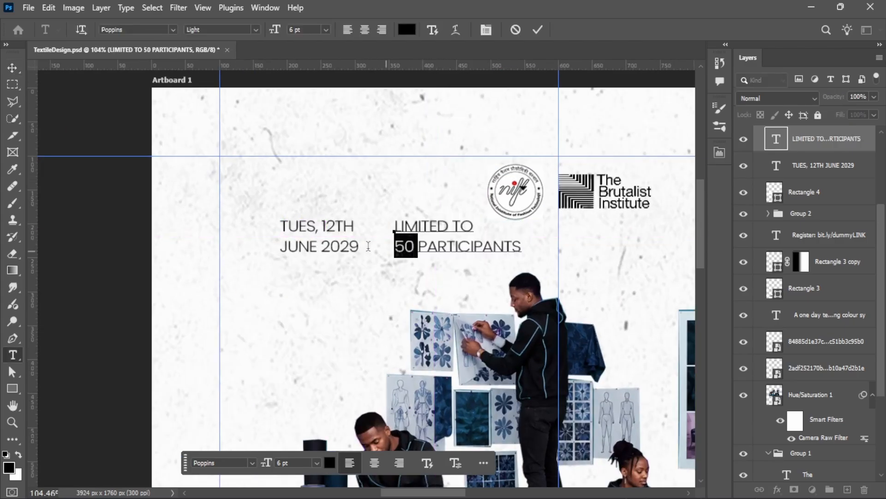
pyautogui.click(254, 29)
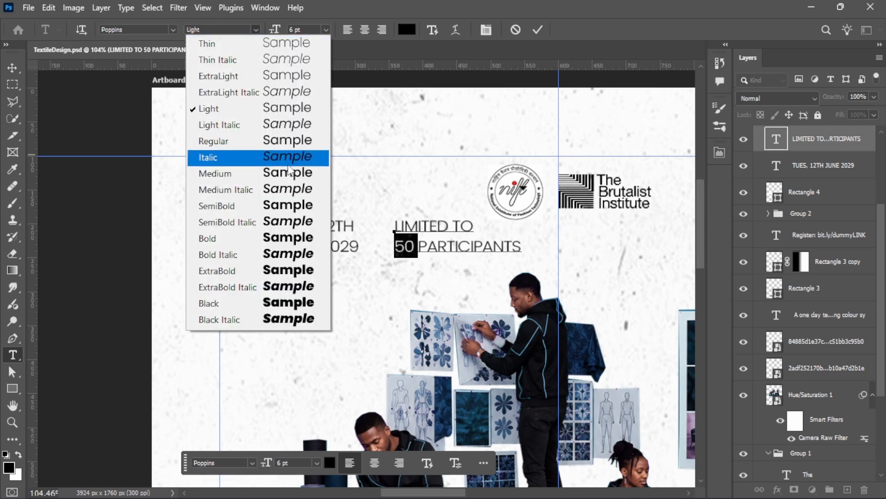
pyautogui.click(295, 206)
pyautogui.click(539, 29)
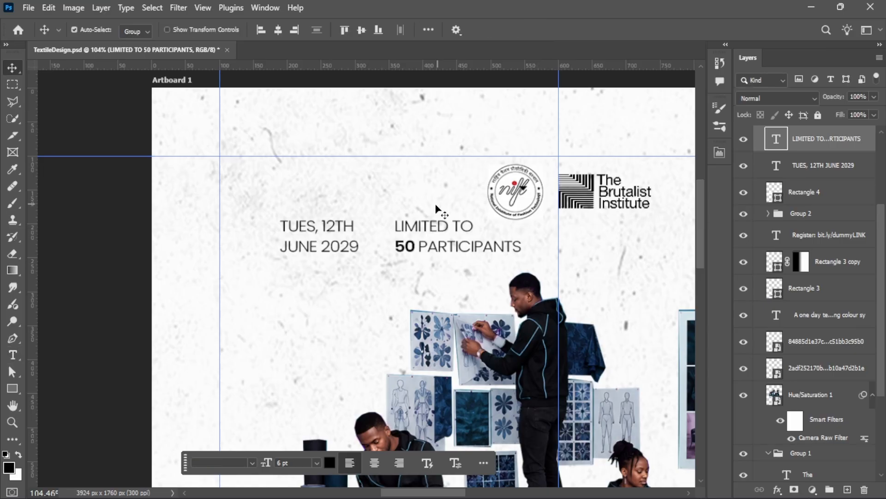
pyautogui.scroll(-3, 422, 229)
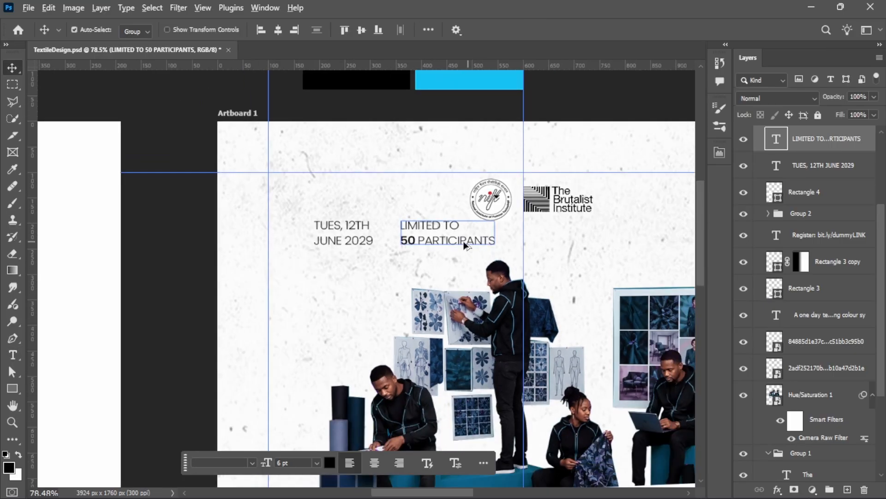
# Duplicate the participants text to its right and replace the copy's wording with a heavy-weight "N10k"
pyautogui.moveTo(473, 245); pyautogui.dragTo(609, 248)
pyautogui.scroll(-1, 582, 238)
pyautogui.scroll(-8, 585, 238)
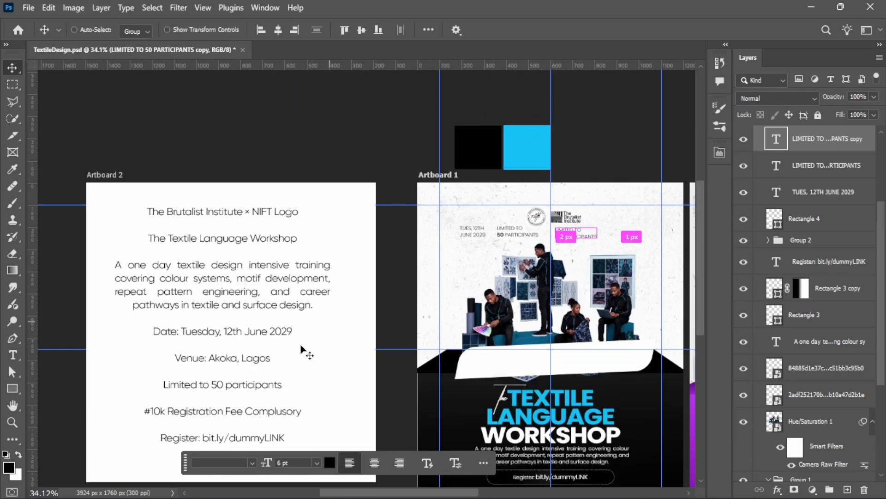
pyautogui.scroll(-4, 306, 209)
pyautogui.scroll(8, 223, 367)
pyautogui.scroll(3, 247, 344)
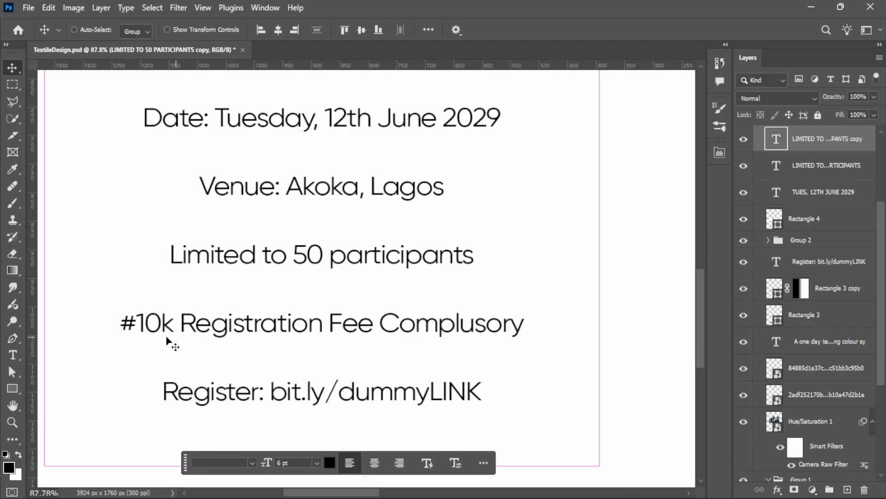
pyautogui.scroll(-6, 275, 338)
pyautogui.scroll(-3, 217, 323)
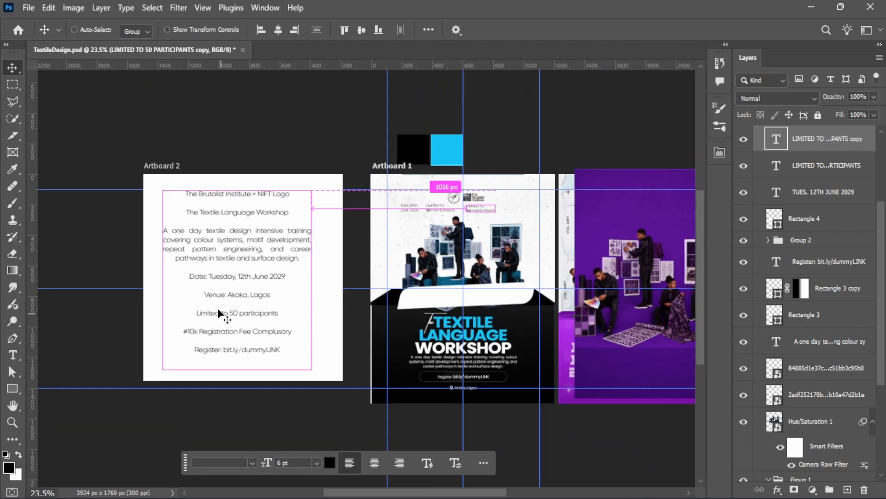
pyautogui.scroll(10, 369, 254)
pyautogui.doubleClick(369, 254)
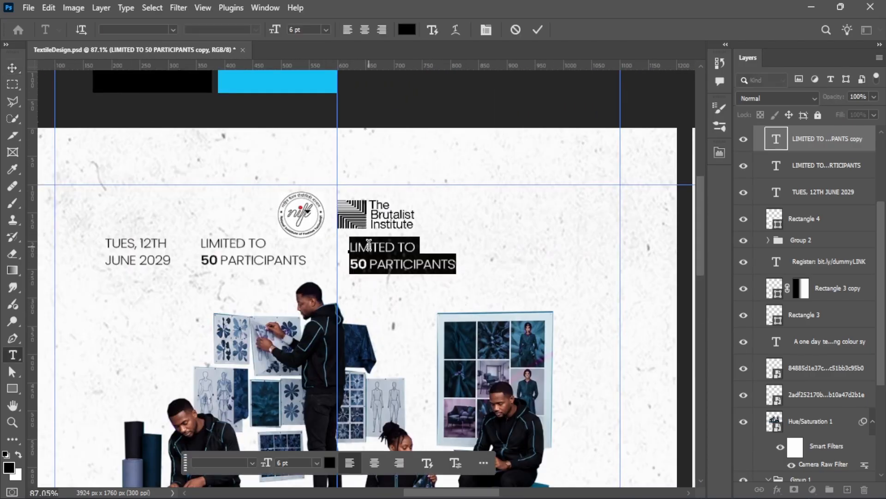
pyautogui.moveTo(456, 264); pyautogui.dragTo(352, 263)
pyautogui.write('10k')
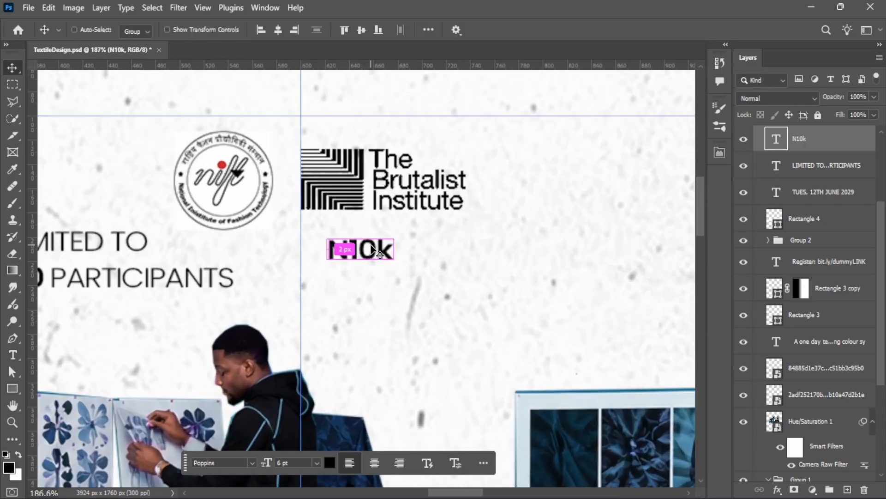
# Enlarge the N10k text to about 231.80%, just below the Brutalist Institute logo
pyautogui.hotkey('ctrl', 't')
pyautogui.moveTo(400, 276); pyautogui.dragTo(437, 212)
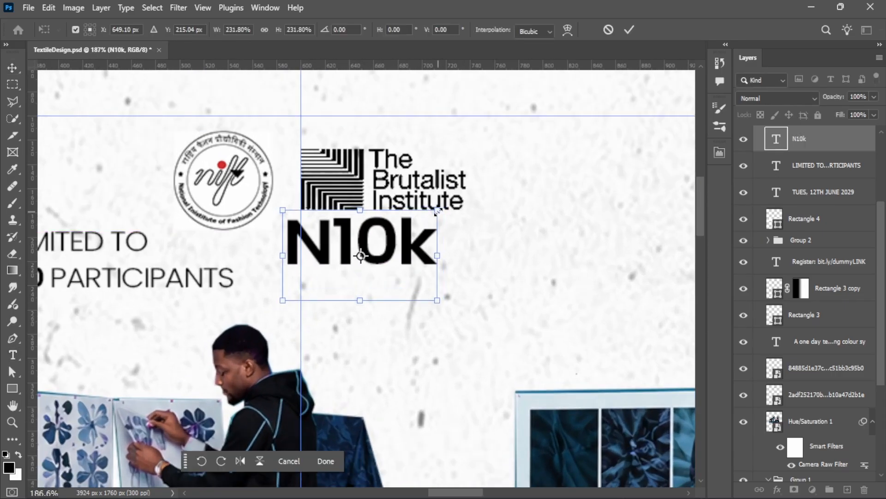
pyautogui.press('Return')
pyautogui.moveTo(366, 225); pyautogui.dragTo(287, 259)
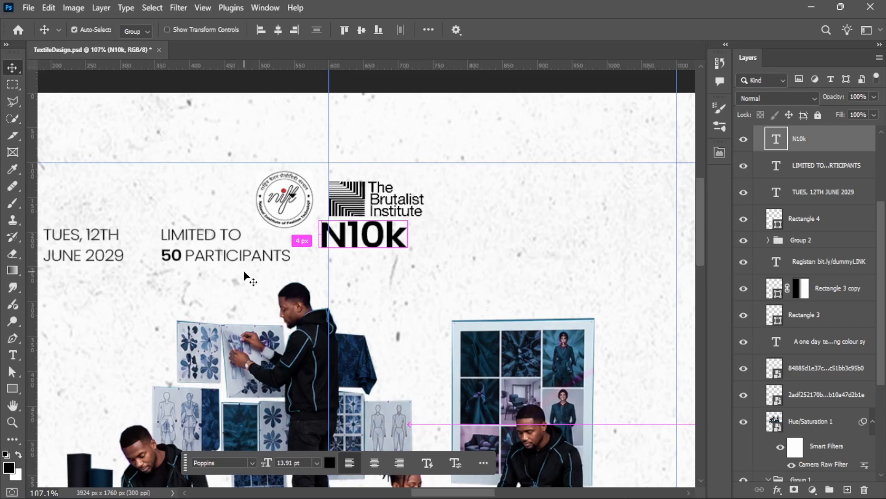
# Duplicate the date text below N10k and change the copy to "REGISTRATION FEE COMPULSORY" on two lines
pyautogui.click(116, 237)
pyautogui.moveTo(116, 237); pyautogui.dragTo(392, 260)
pyautogui.doubleClick(393, 260)
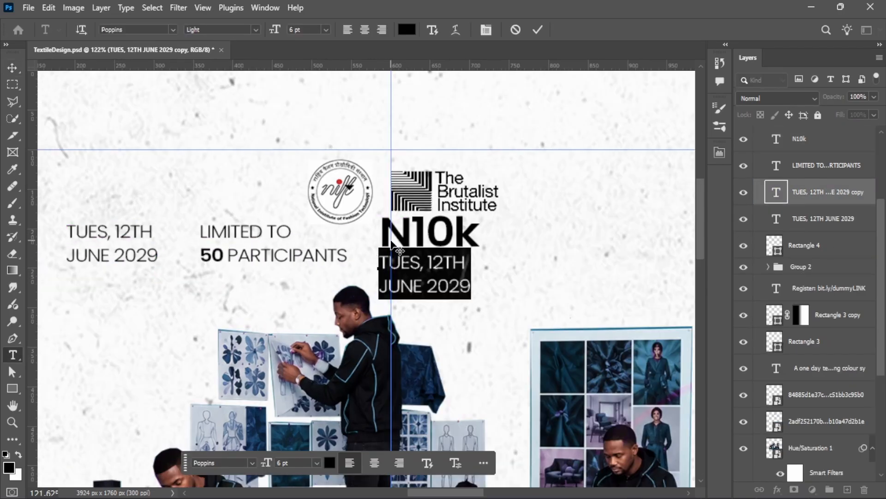
pyautogui.write('REGISTRATION FEE')
pyautogui.press('Return')
pyautogui.write('COM')
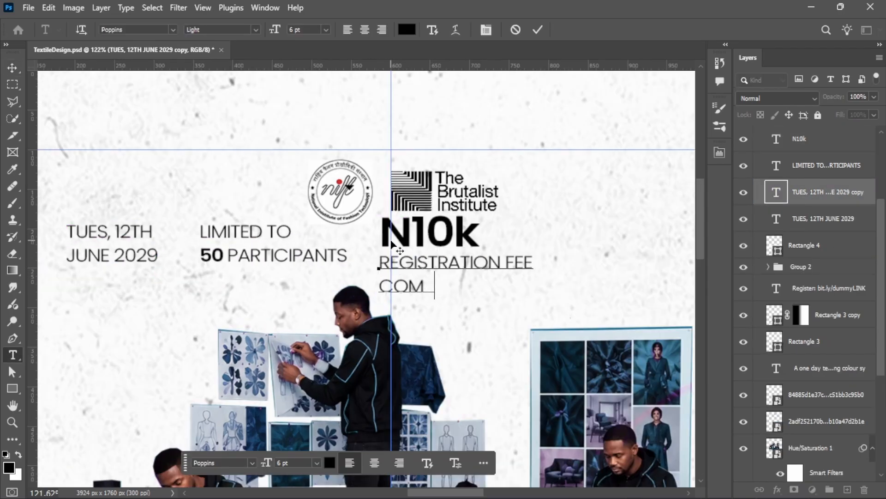
pyautogui.write('PULSORY')
pyautogui.hotkey('ctrl', 'Return')
pyautogui.press('v')
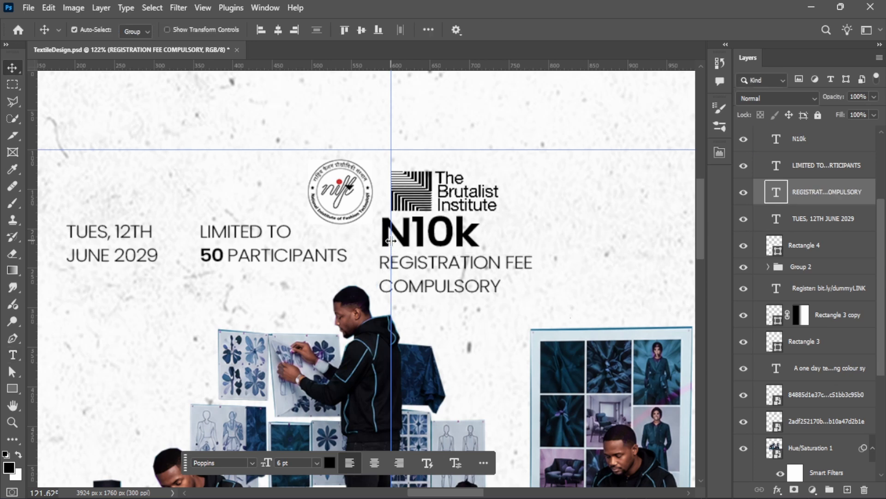
# Tighten the line spacing of the REGISTRATION FEE COMPULSORY text so its two lines sit closer together
pyautogui.doubleClick(441, 289)
pyautogui.hotkey('alt', 'Up')
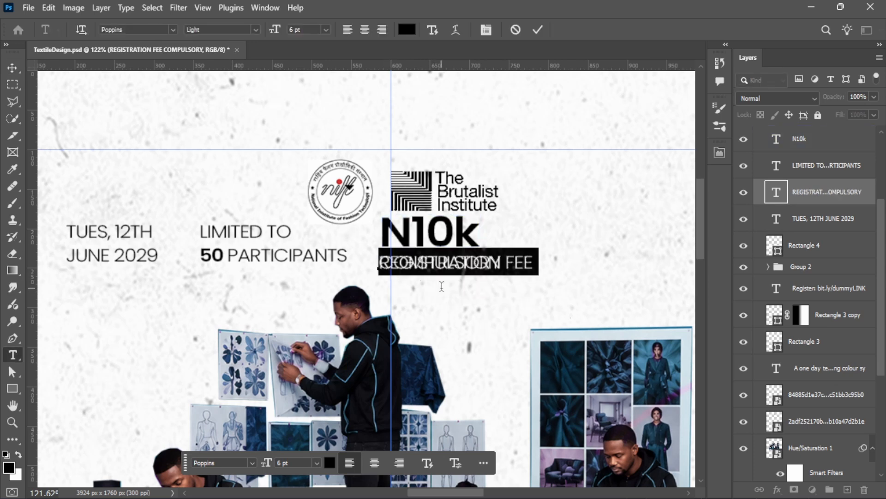
pyautogui.hotkey('alt', 'Down')
pyautogui.hotkey('alt', 'Down')
pyautogui.hotkey('alt', 'Down')
pyautogui.hotkey('ctrl', 'Return')
pyautogui.press('v')
pyautogui.scroll(-1, 536, 290)
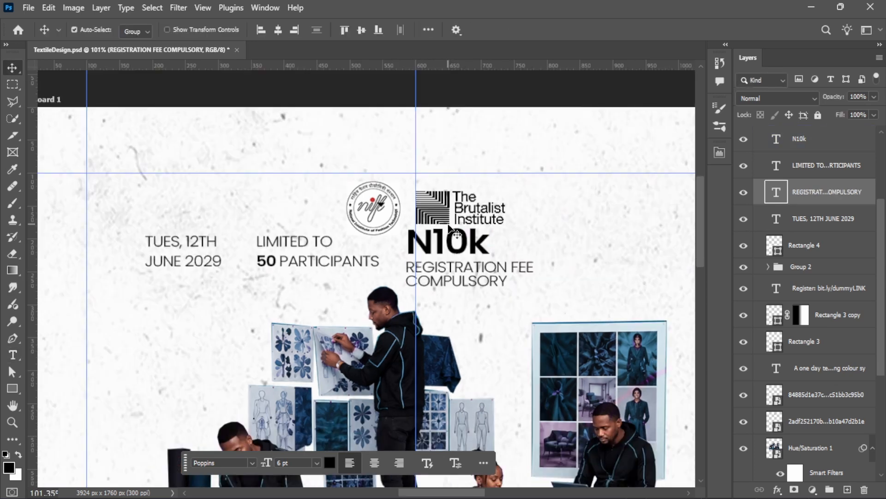
# Align the left edges of N10k and the registration fee text, and group the two layers
pyautogui.click(457, 242)
pyautogui.keyDown('shift'); pyautogui.click(461, 269); pyautogui.keyUp('shift')
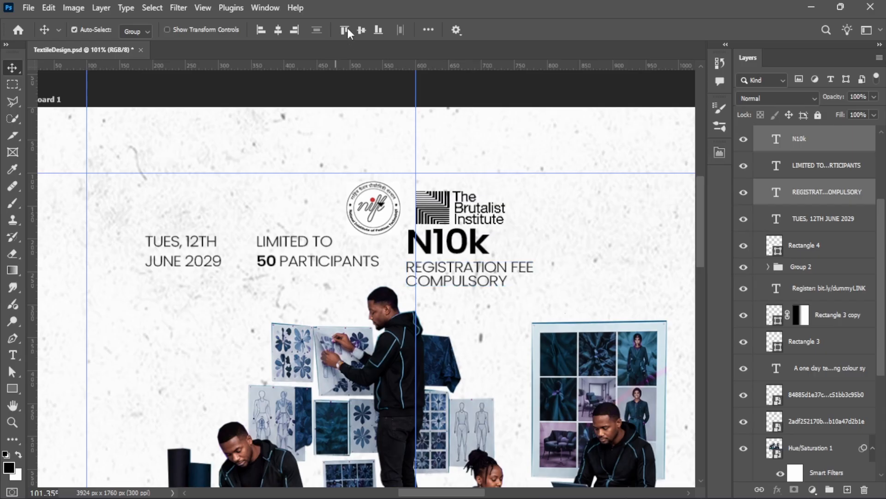
pyautogui.hotkey('ctrl', 'g')
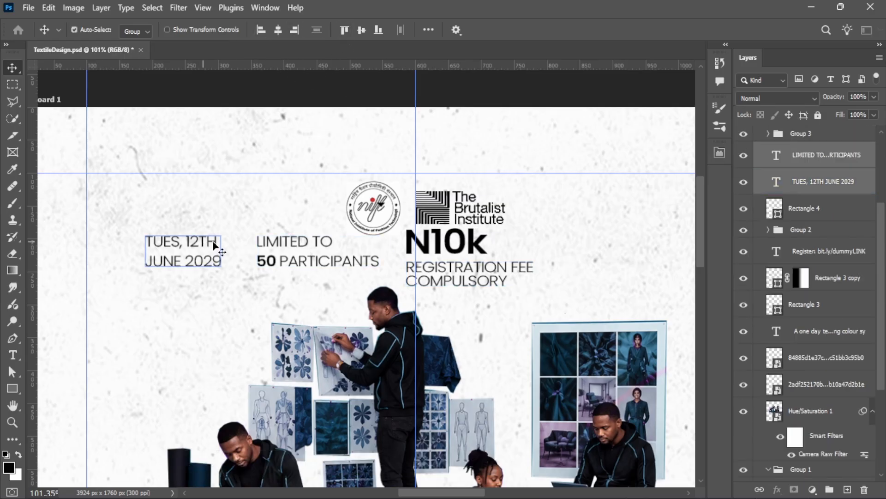
# Move the date, participants and fee details above the logos and distribute them horizontally with even spacing
pyautogui.moveTo(462, 250); pyautogui.dragTo(507, 145)
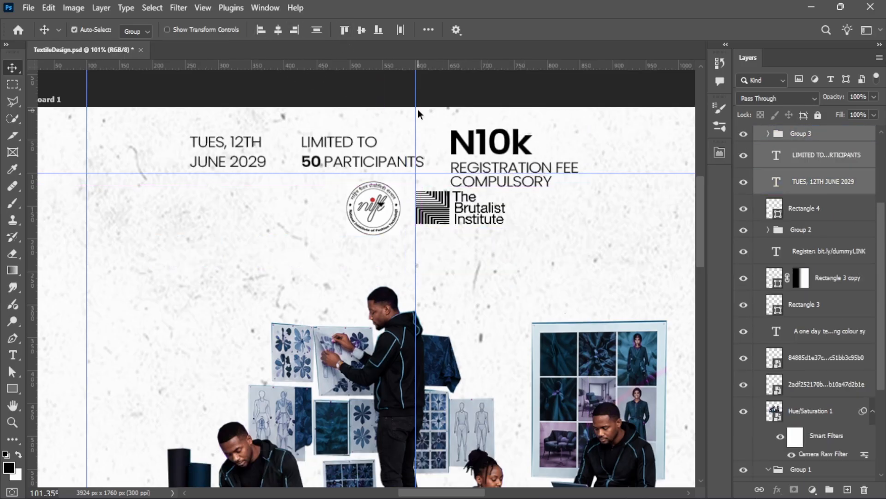
pyautogui.scroll(3, 339, 105)
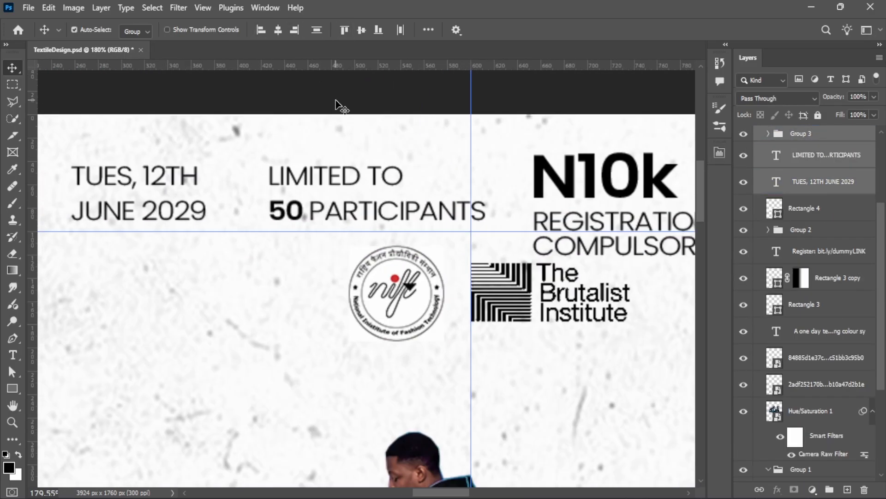
pyautogui.click(404, 31)
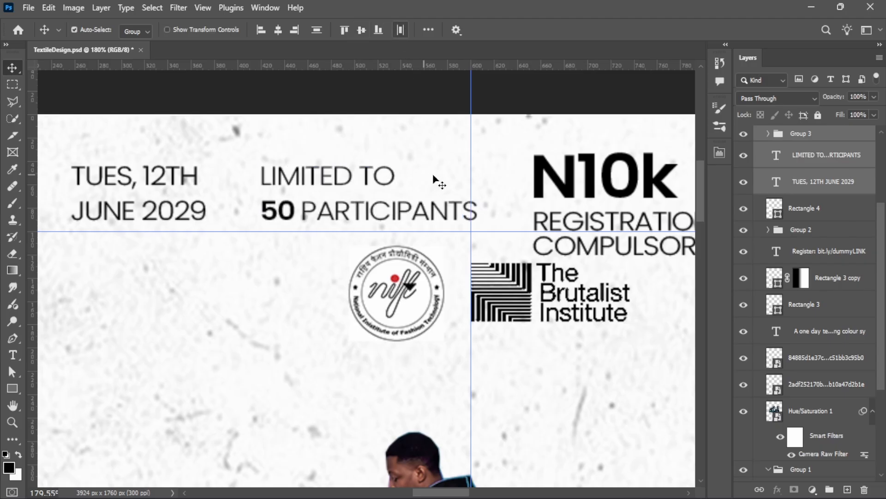
# Group the date, participants and fee details and place them on the slanted white banner
pyautogui.scroll(-4, 479, 150)
pyautogui.moveTo(529, 190); pyautogui.dragTo(584, 290)
pyautogui.scroll(-3, 531, 245)
pyautogui.hotkey('ctrl', 'g')
pyautogui.scroll(-1, 483, 134)
pyautogui.moveTo(529, 218); pyautogui.dragTo(542, 354)
pyautogui.hotkey('ctrl', 'z')
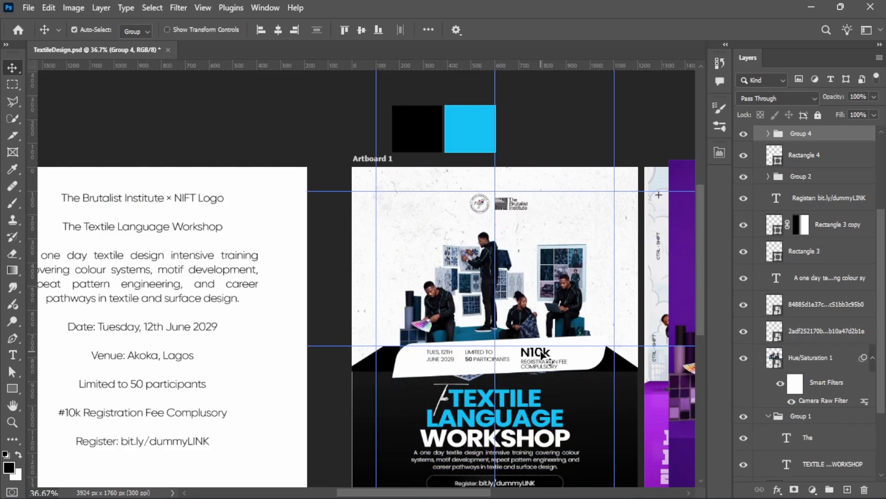
# Skew the grouped date, participants and fee details vertically by -2.47° and slant them horizontally to follow the white banner
pyautogui.scroll(5, 541, 354)
pyautogui.scroll(6, 550, 383)
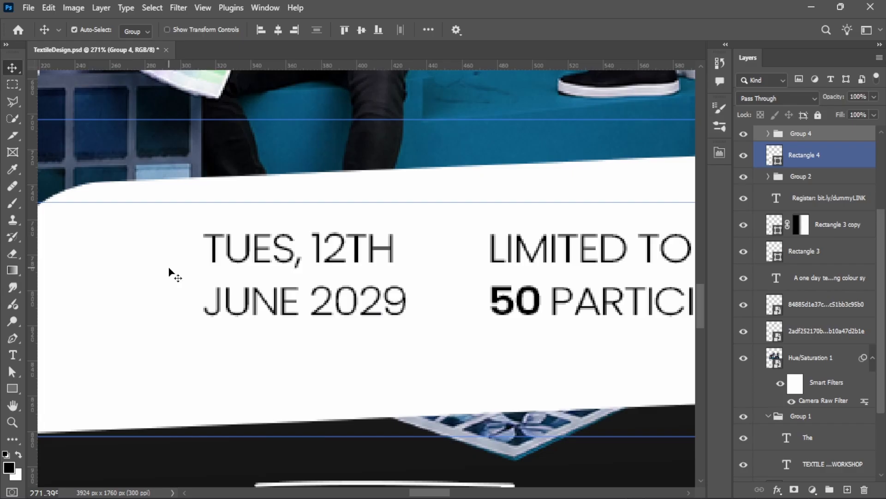
pyautogui.scroll(-4, 347, 239)
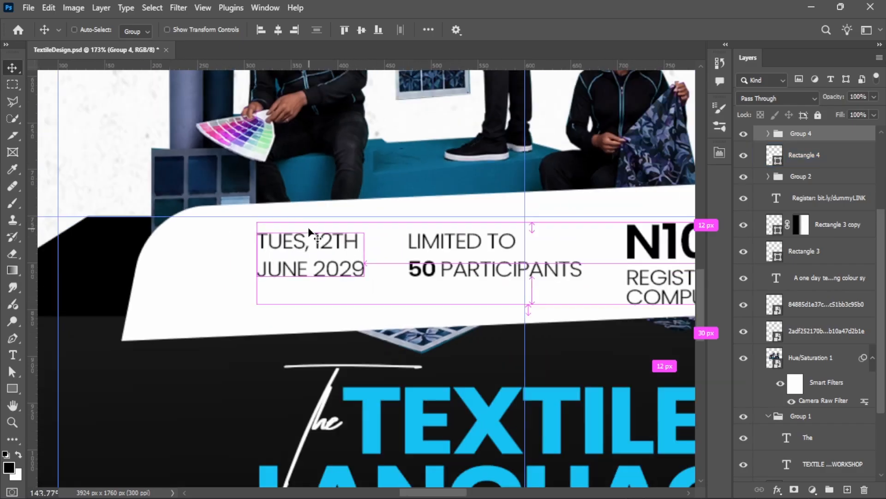
pyautogui.keyDown('ctrl'); pyautogui.click(245, 249); pyautogui.keyUp('ctrl')
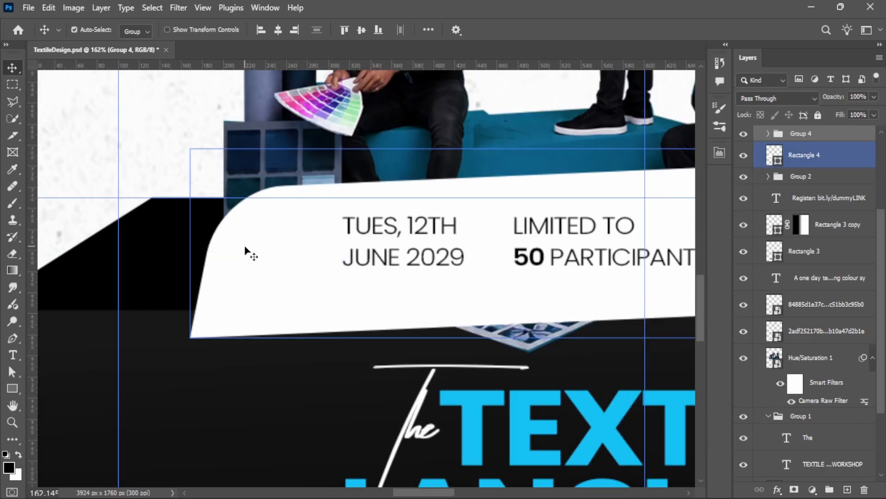
pyautogui.scroll(-4, 253, 239)
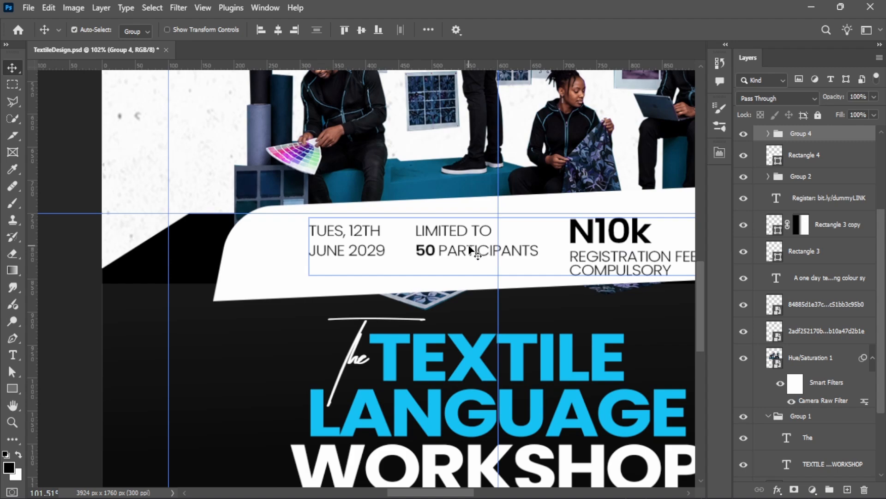
pyautogui.scroll(-4, 463, 246)
pyautogui.scroll(4, 555, 205)
pyautogui.hotkey('ctrl', 't')
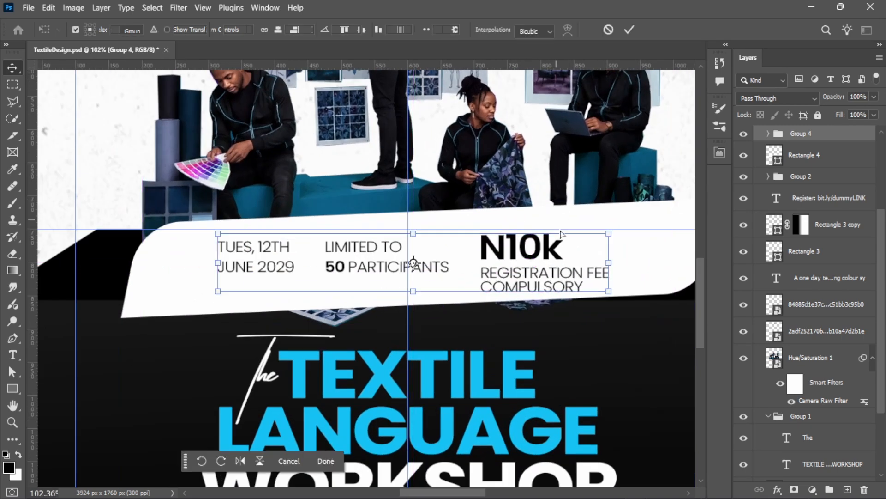
pyautogui.moveTo(610, 267); pyautogui.dragTo(608, 251)
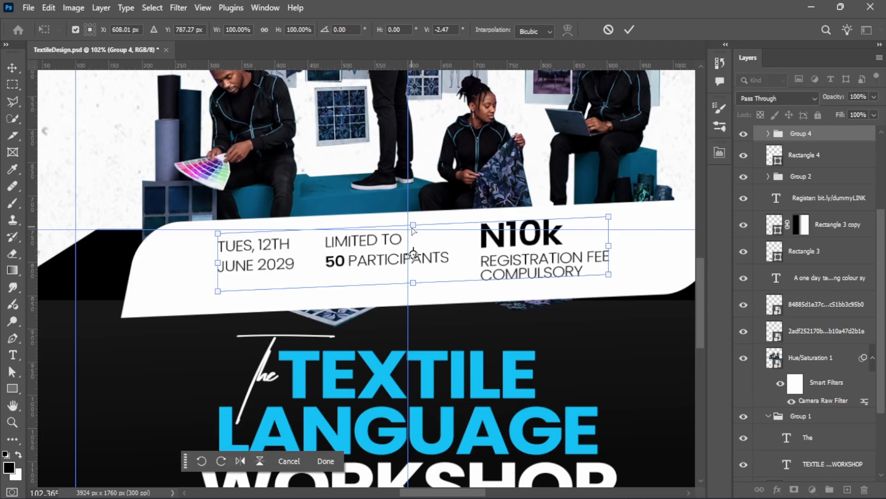
pyautogui.moveTo(415, 228); pyautogui.dragTo(430, 234)
pyautogui.press('Return')
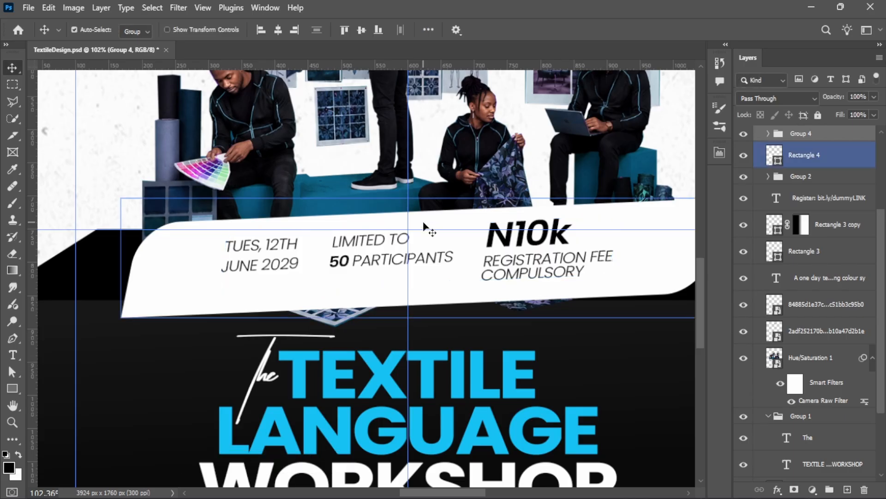
pyautogui.scroll(-5, 483, 248)
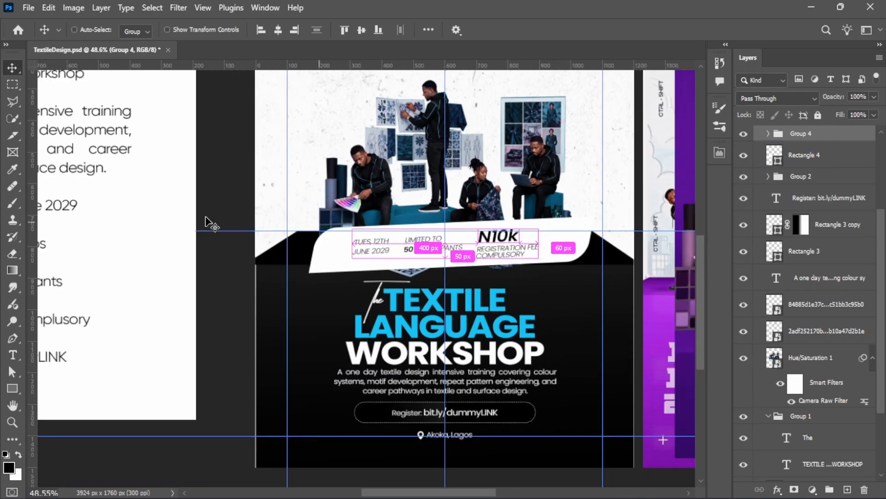
pyautogui.click(196, 291)
pyautogui.scroll(-2, 333, 226)
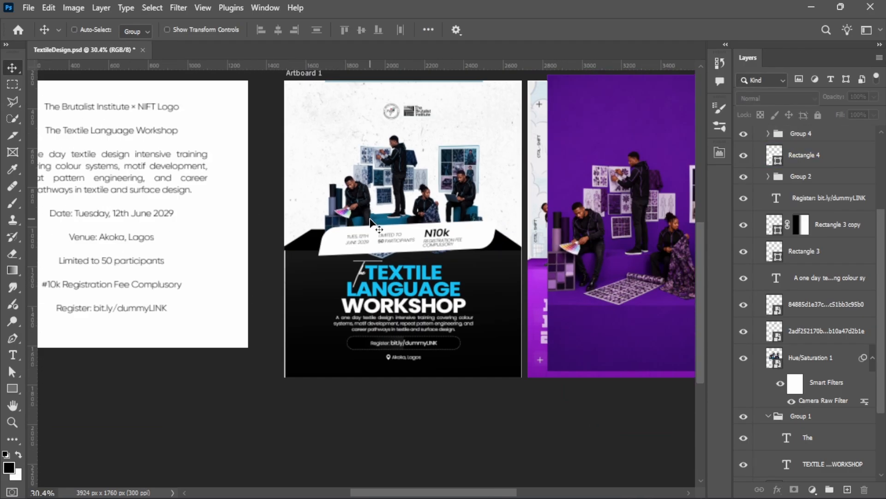
# Draw a circle about 52 px in diameter over the number 50 in the participants text
pyautogui.scroll(12, 372, 220)
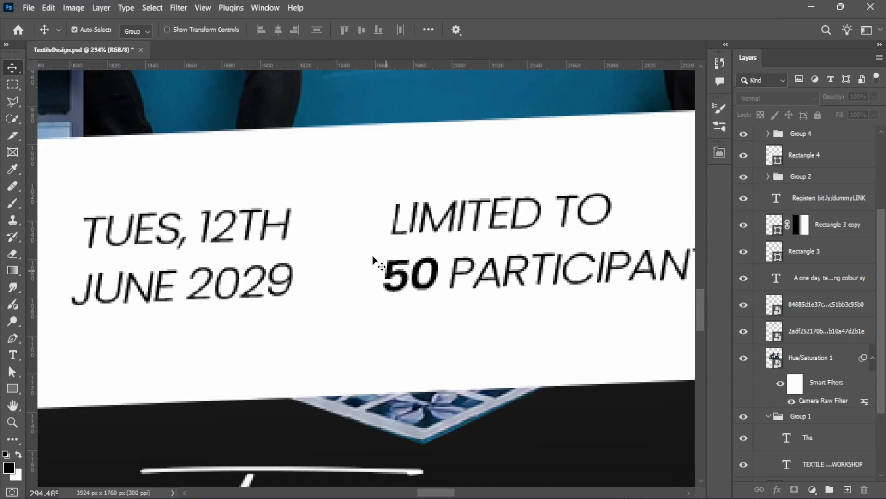
pyautogui.click(374, 259)
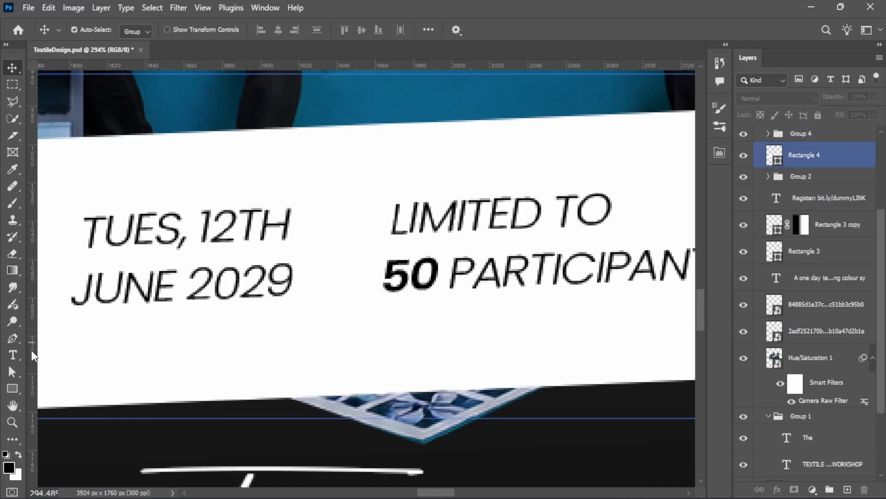
pyautogui.click(13, 388)
pyautogui.rightClick(13, 389)
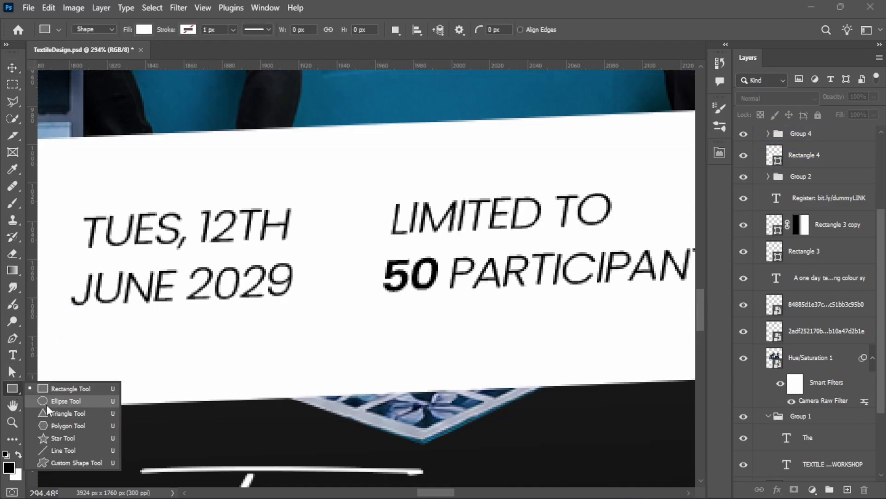
pyautogui.click(46, 401)
pyautogui.moveTo(369, 236); pyautogui.dragTo(469, 335)
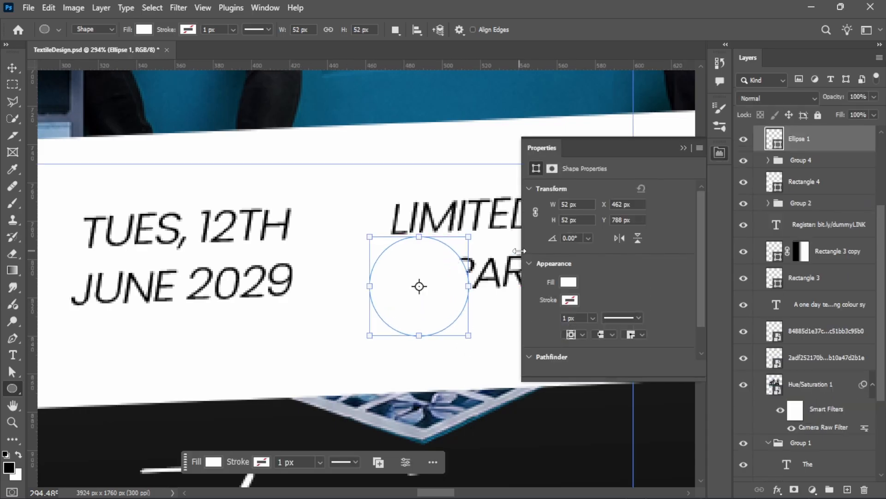
# Fill the circle with the recently used light blue that matches the poster title
pyautogui.click(561, 281)
pyautogui.scroll(-3, 402, 264)
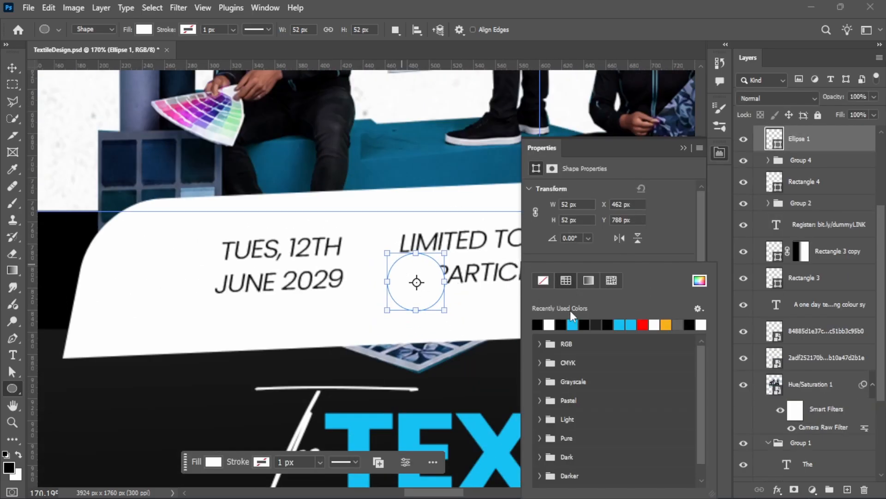
pyautogui.click(573, 324)
pyautogui.scroll(4, 432, 246)
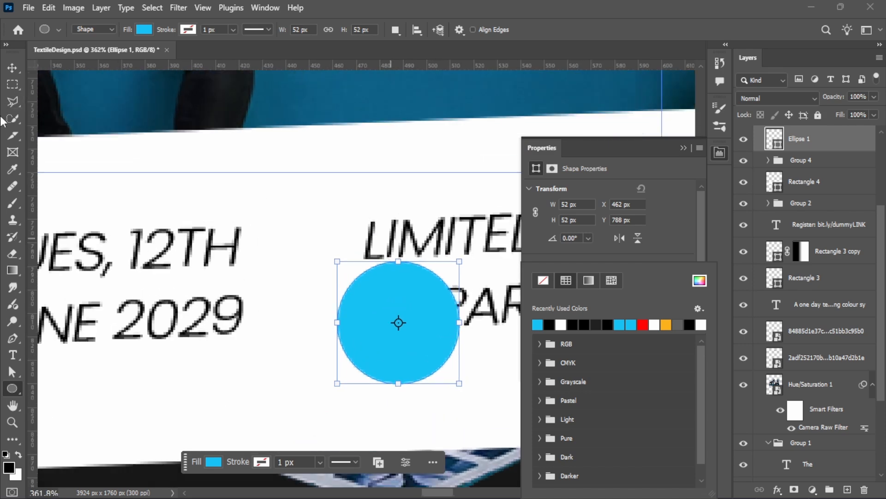
# Bring the details group in front of the blue circle and shift the circle so it sits behind the 50
pyautogui.click(12, 67)
pyautogui.keyDown('ctrl'); pyautogui.click(375, 257); pyautogui.keyUp('ctrl')
pyautogui.scroll(-3, 296, 243)
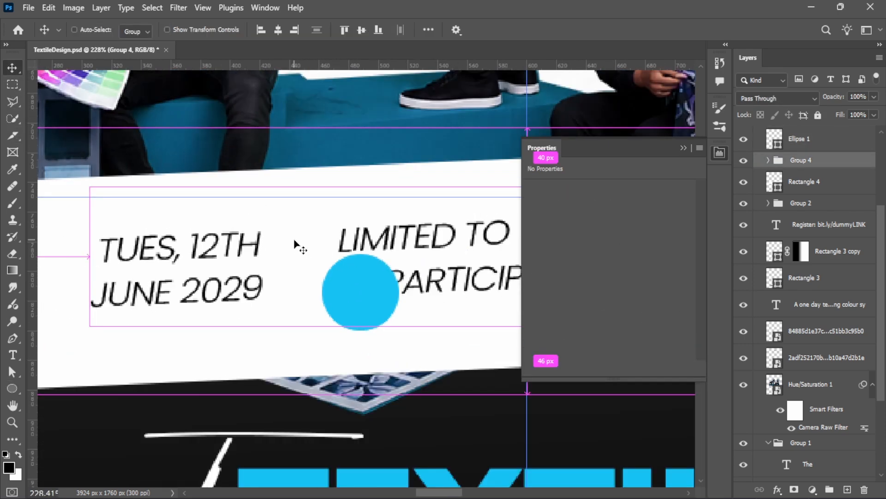
pyautogui.hotkey('ctrl', ']')
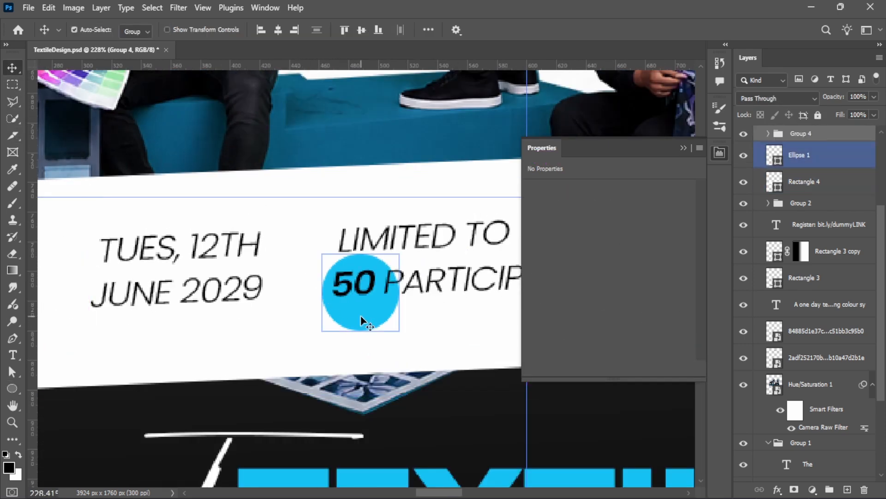
pyautogui.moveTo(358, 311); pyautogui.dragTo(354, 310)
pyautogui.scroll(-10, 310, 270)
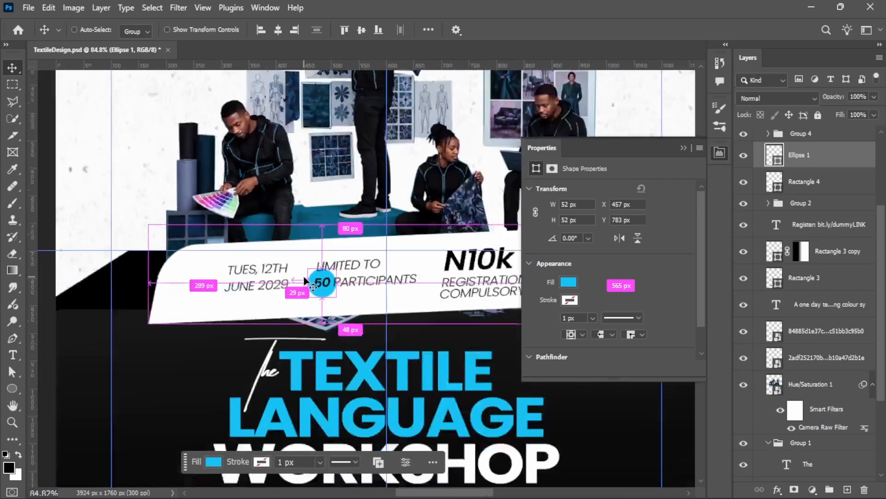
# Examine the blue circle behind the 50 and the slant of the banner details, close up and on the whole poster
pyautogui.scroll(-3, 332, 231)
pyautogui.scroll(1, 344, 198)
pyautogui.keyDown('ctrl'); pyautogui.click(196, 257); pyautogui.keyUp('ctrl')
pyautogui.scroll(2, 340, 255)
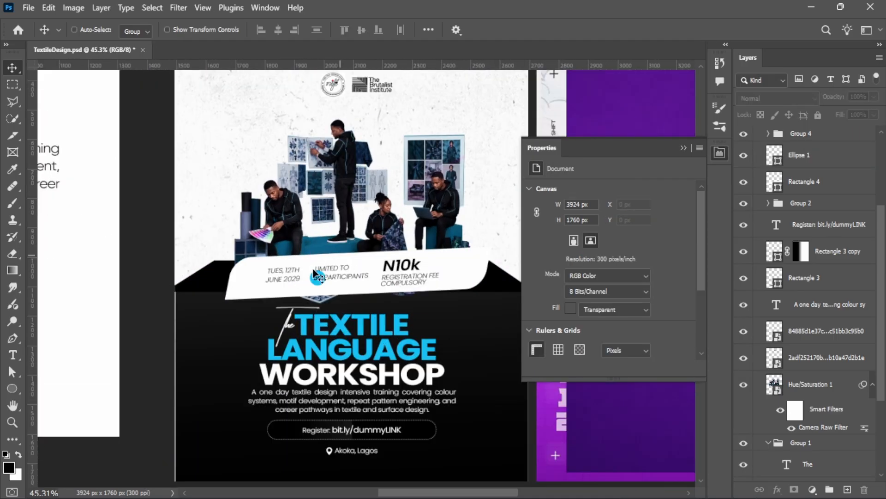
pyautogui.scroll(2, 308, 268)
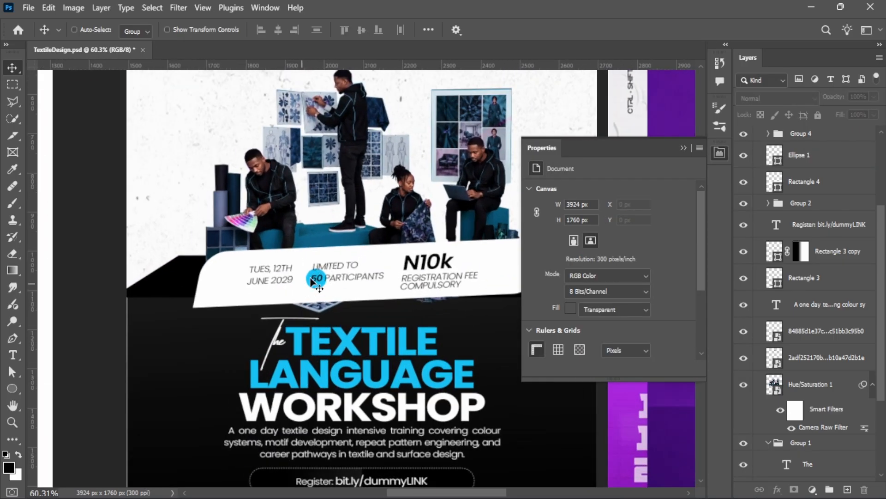
pyautogui.scroll(6, 309, 291)
pyautogui.keyDown('ctrl'); pyautogui.click(325, 262); pyautogui.keyUp('ctrl')
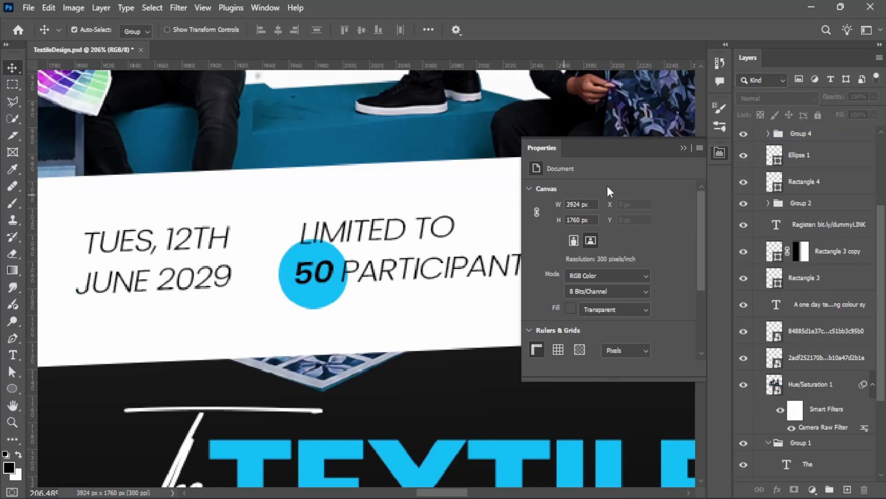
pyautogui.click(685, 148)
pyautogui.scroll(-7, 451, 247)
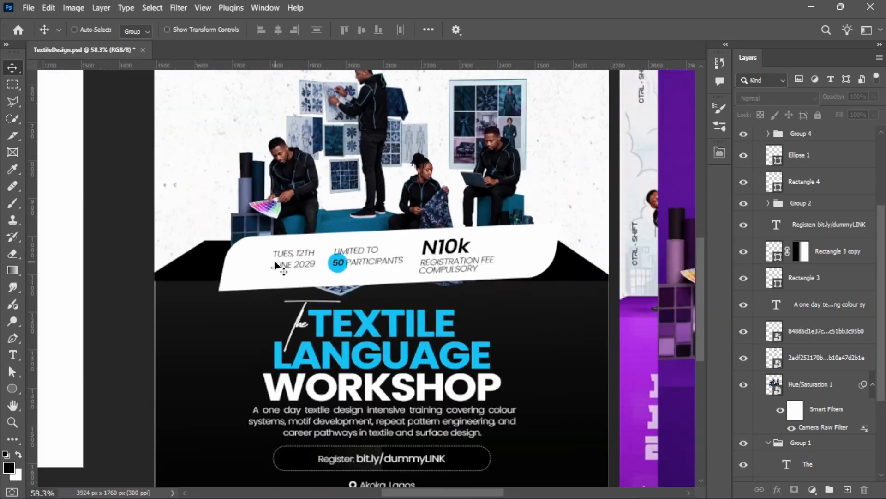
pyautogui.scroll(6, 328, 239)
pyautogui.keyDown('ctrl'); pyautogui.click(290, 270); pyautogui.keyUp('ctrl')
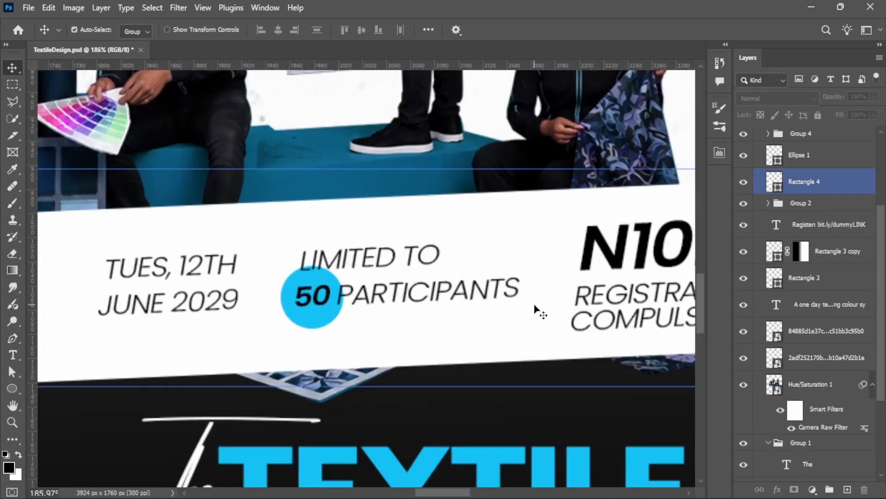
pyautogui.scroll(-3, 303, 248)
pyautogui.scroll(5, 301, 271)
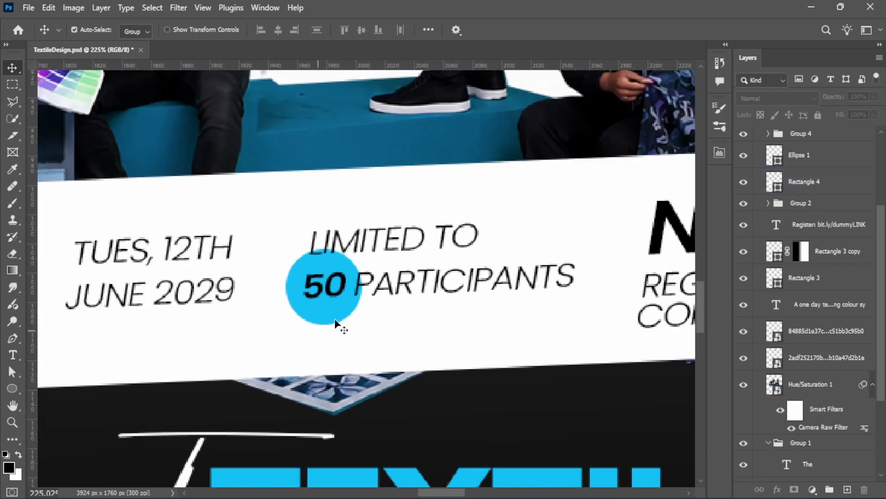
pyautogui.scroll(-2, 319, 288)
pyautogui.scroll(-6, 410, 253)
pyautogui.scroll(5, 445, 257)
# Skew the date, participants and fee details group vertically by a further -1.42° to match the banner's slope
pyautogui.keyDown('ctrl'); pyautogui.click(447, 259); pyautogui.keyUp('ctrl')
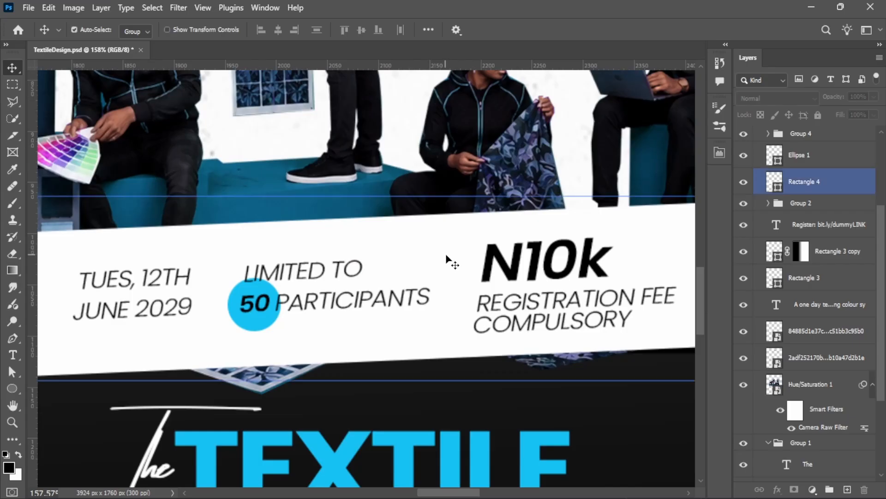
pyautogui.keyDown('ctrl'); pyautogui.click(497, 262); pyautogui.keyUp('ctrl')
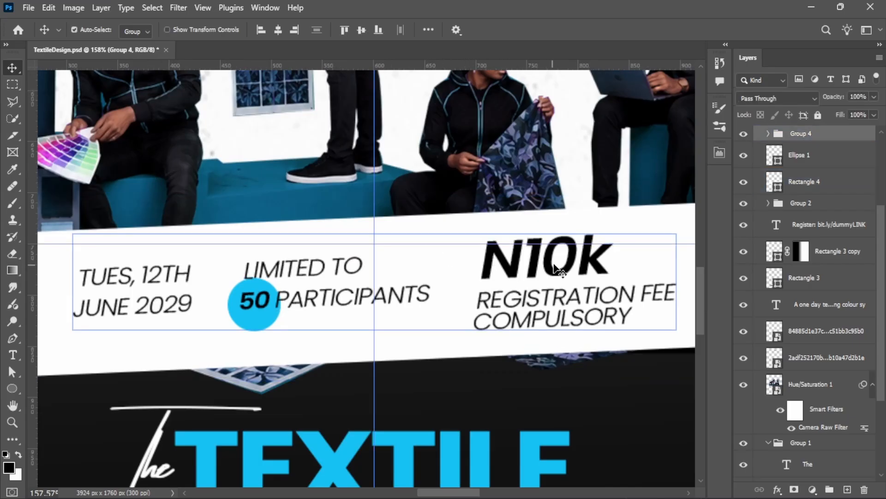
pyautogui.scroll(2, 573, 258)
pyautogui.scroll(-3, 452, 249)
pyautogui.hotkey('ctrl', 't')
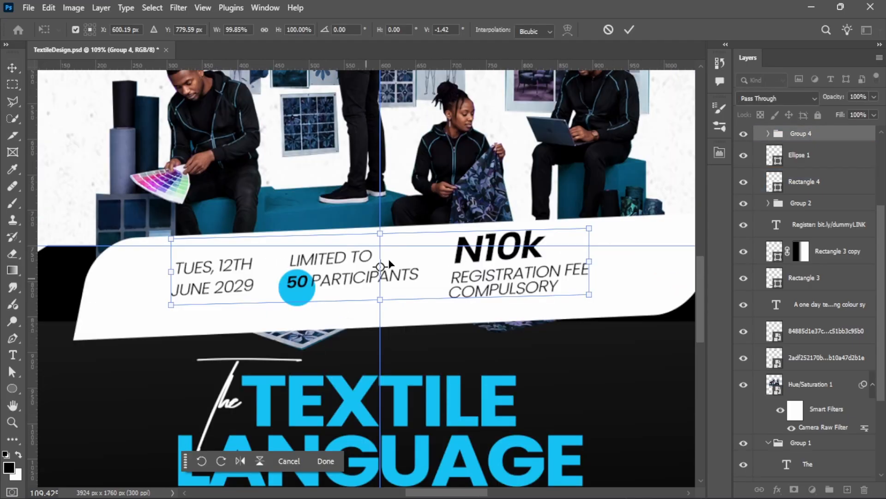
pyautogui.click(629, 29)
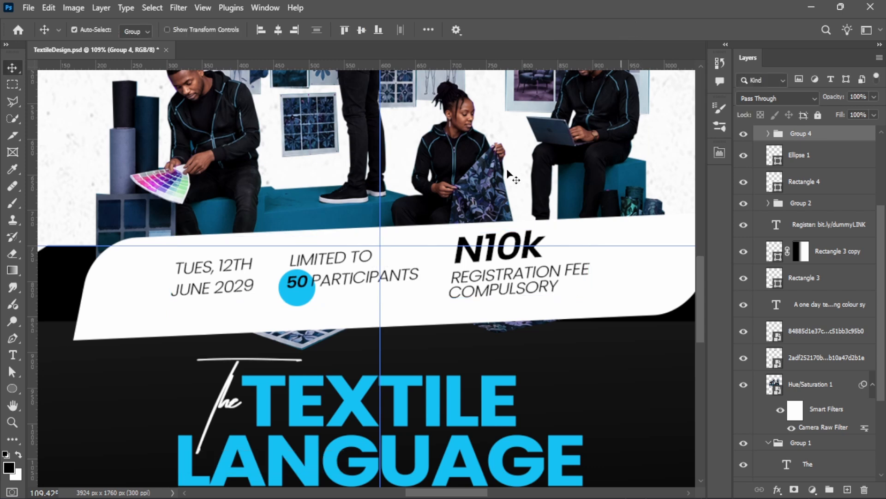
# Nudge the details group slightly down and a touch to the right within the white banner
pyautogui.moveTo(500, 255); pyautogui.dragTo(510, 263)
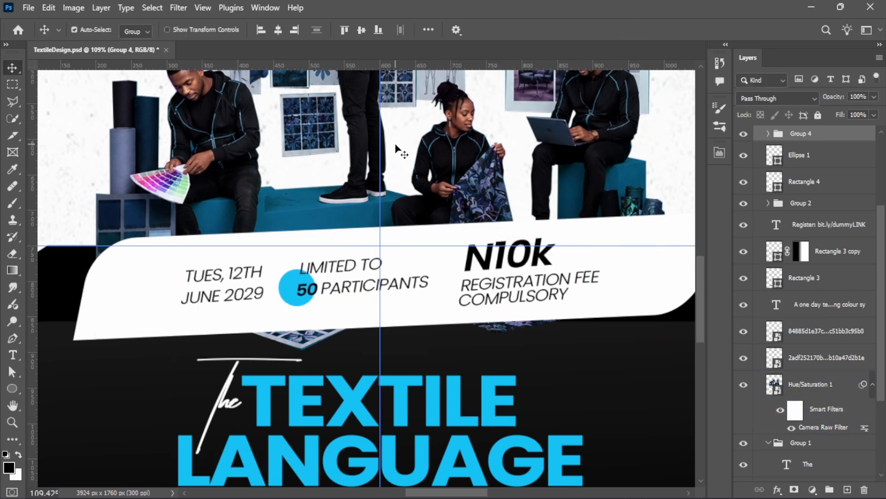
pyautogui.hotkey('ctrl', 'z')
pyautogui.click(338, 84)
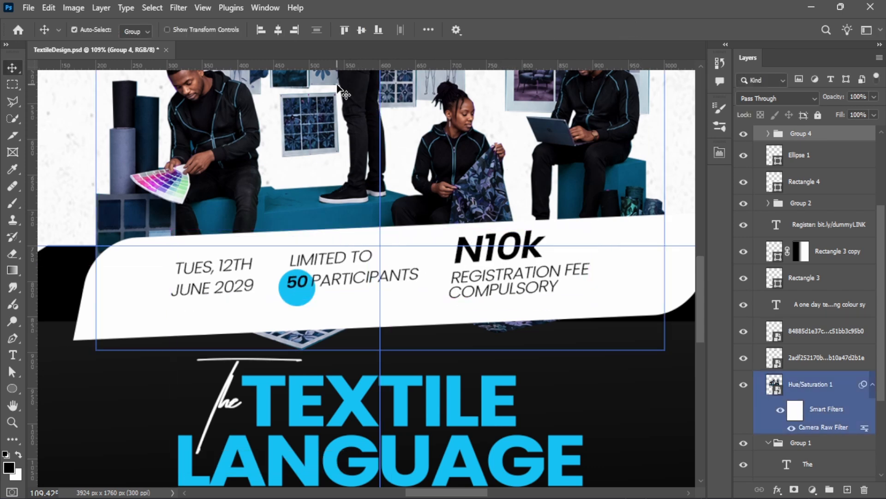
pyautogui.press('Down')
pyautogui.press('Down')
pyautogui.press('Down')
pyautogui.press('Down')
pyautogui.press('Down')
pyautogui.press('Down')
pyautogui.press('Down')
pyautogui.press('Right')
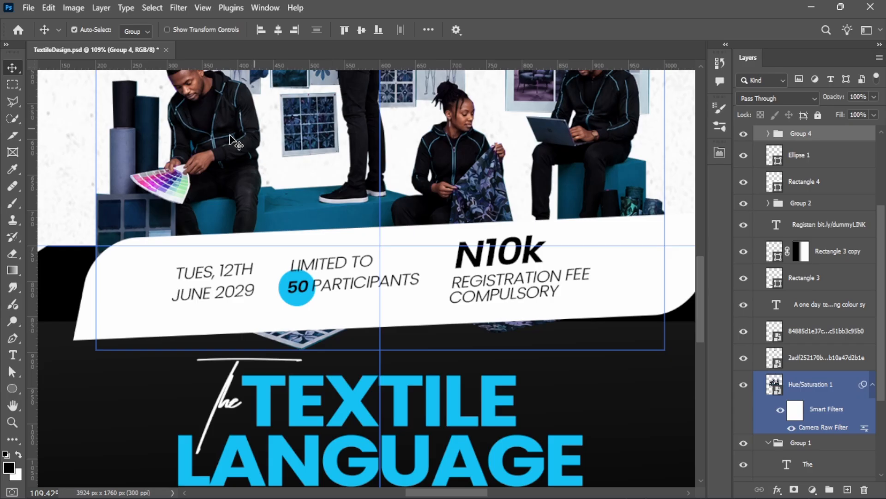
# Fine-tune the blue circle's position so it is centred behind the 50, and clear the selection
pyautogui.keyDown('ctrl'); pyautogui.click(283, 300); pyautogui.keyUp('ctrl')
pyautogui.moveTo(283, 300); pyautogui.dragTo(302, 284)
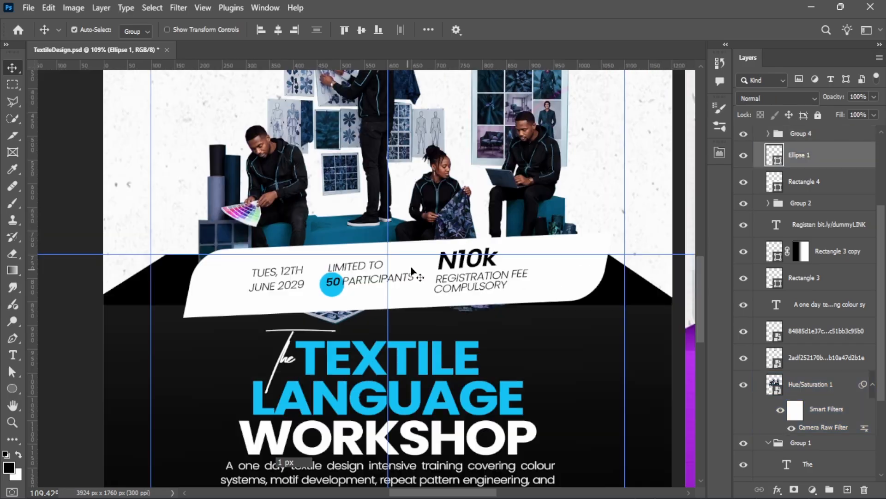
pyautogui.scroll(-10, 412, 273)
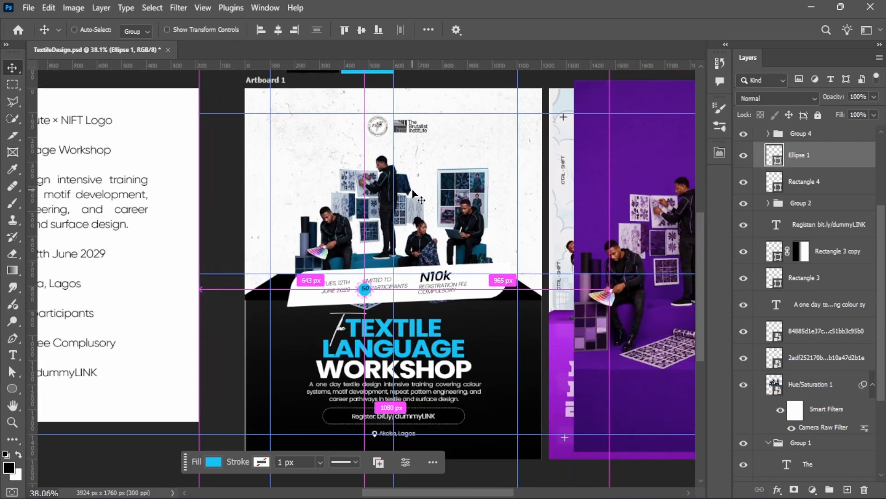
pyautogui.moveTo(412, 189); pyautogui.dragTo(382, 195)
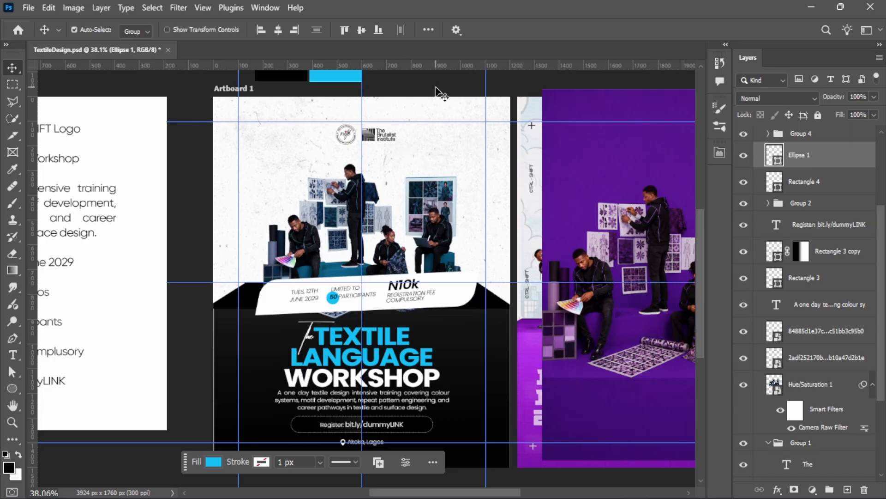
pyautogui.click(434, 102)
pyautogui.press('ctrl')
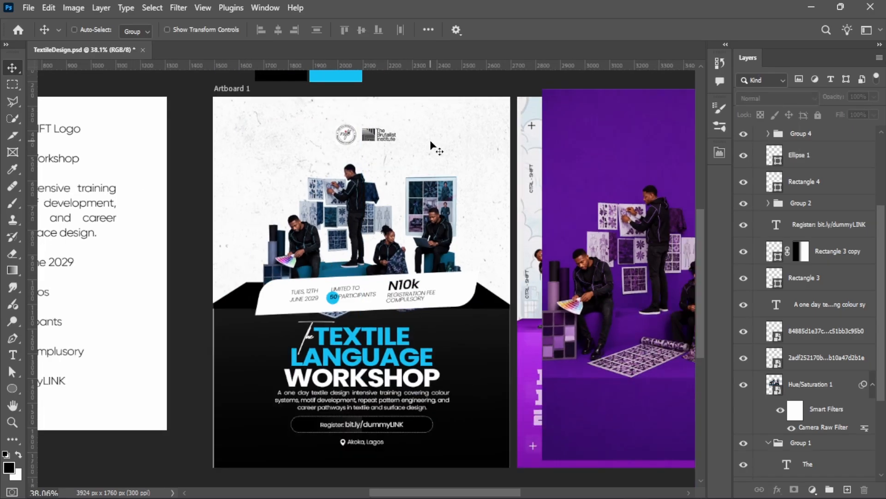